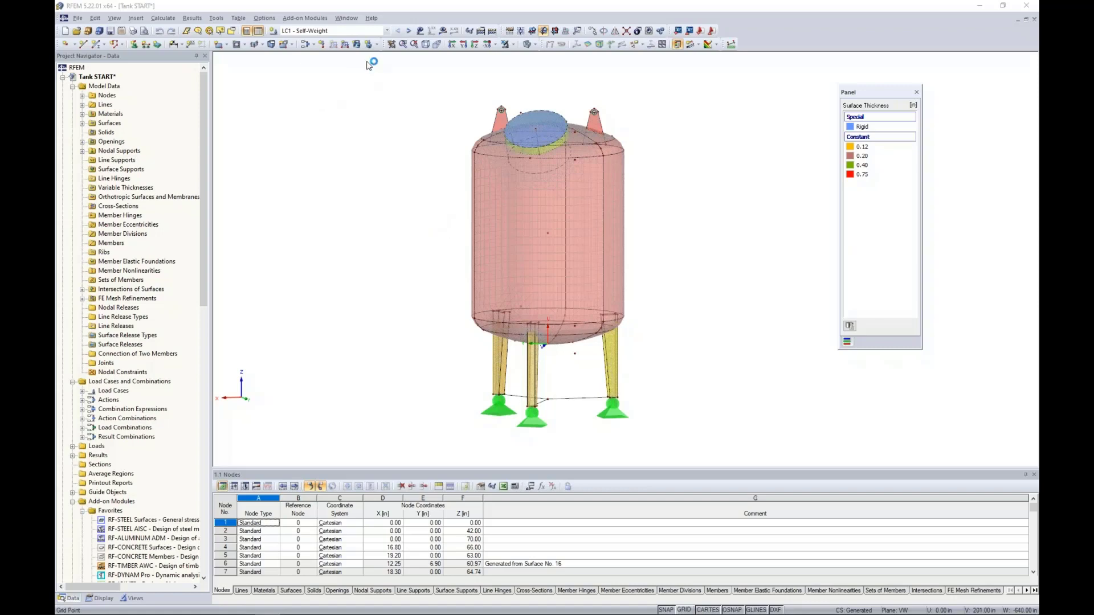
- Show the loads on the tank and review load cases LC1 Self-Weight, LC2 Fill and LC3 Wind one after another
left_click(387, 32)
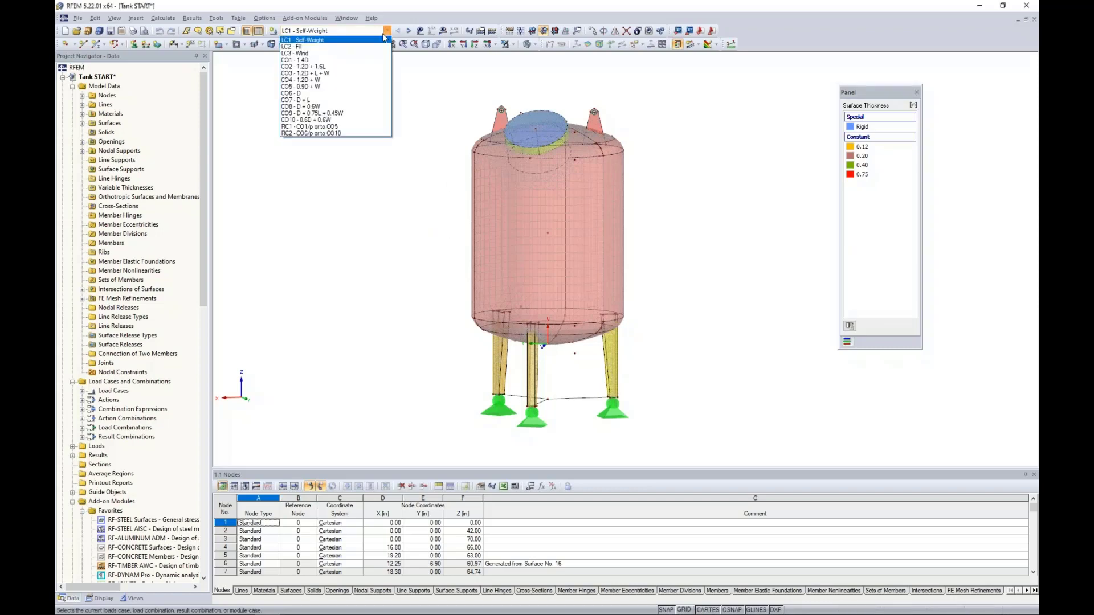
left_click(381, 41)
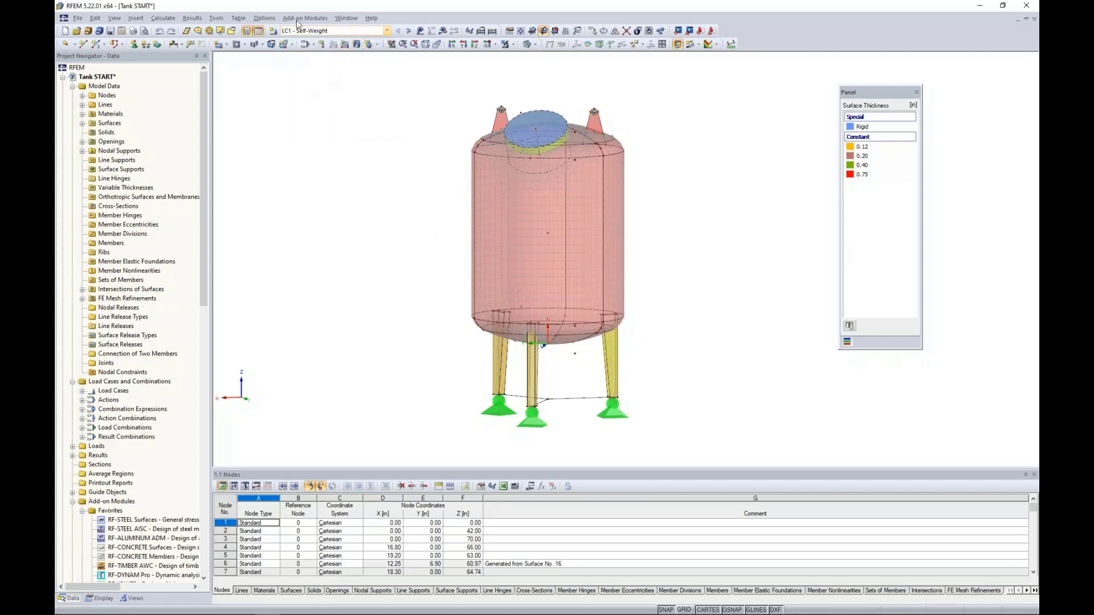
left_click(420, 31)
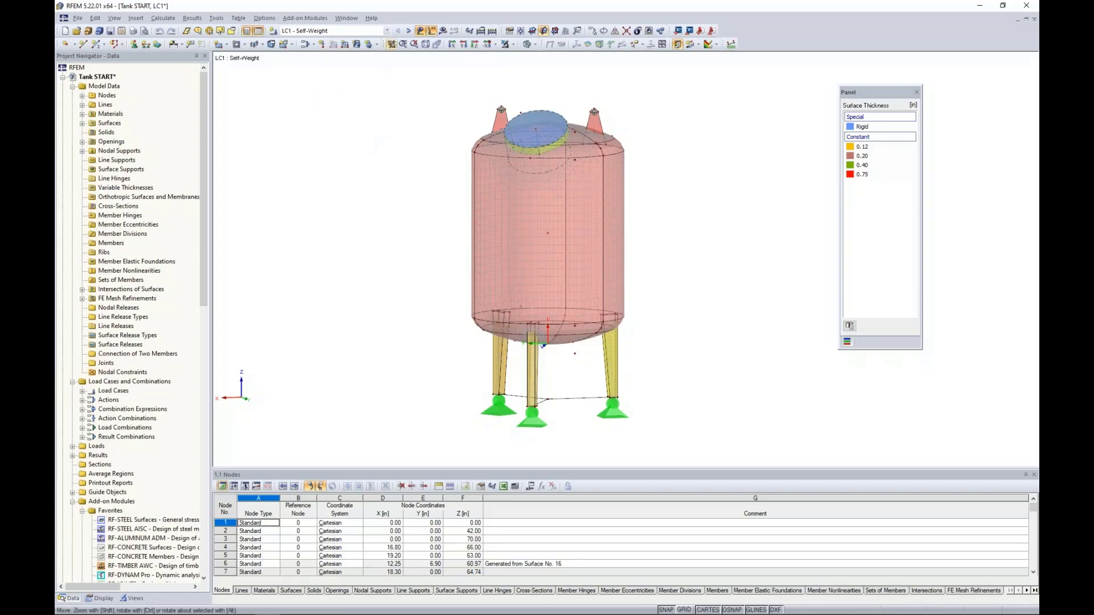
left_click(408, 31)
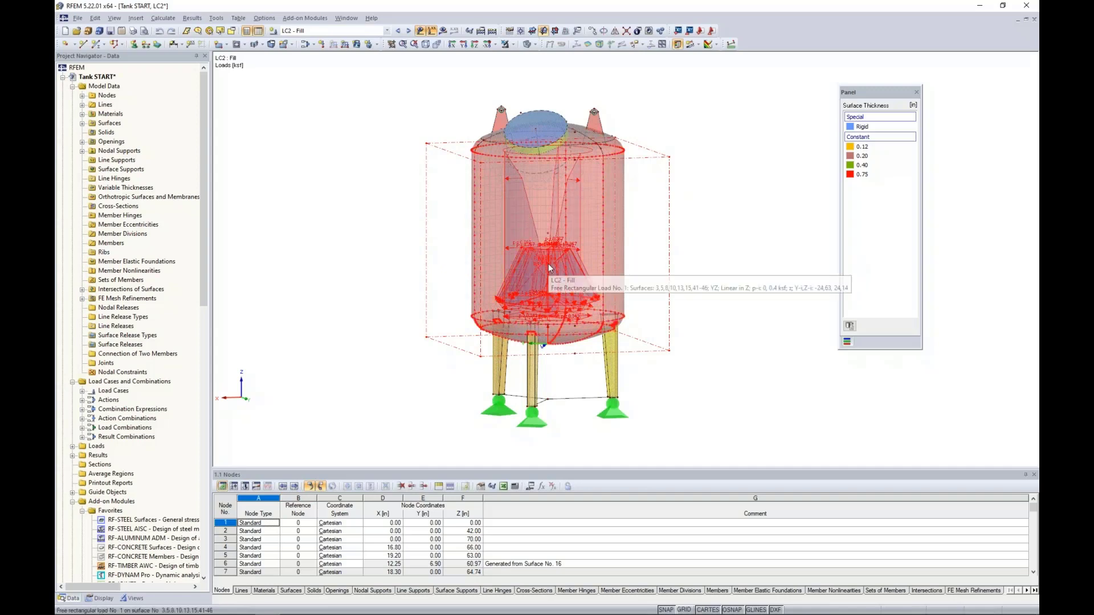
left_click(409, 31)
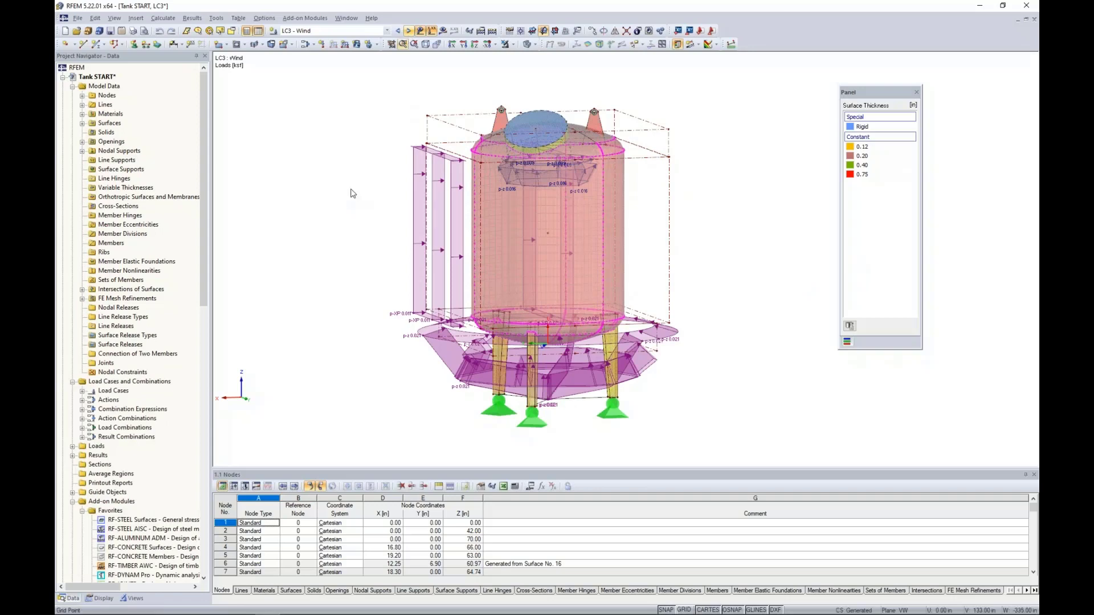
scroll(406, 251, "down", 1)
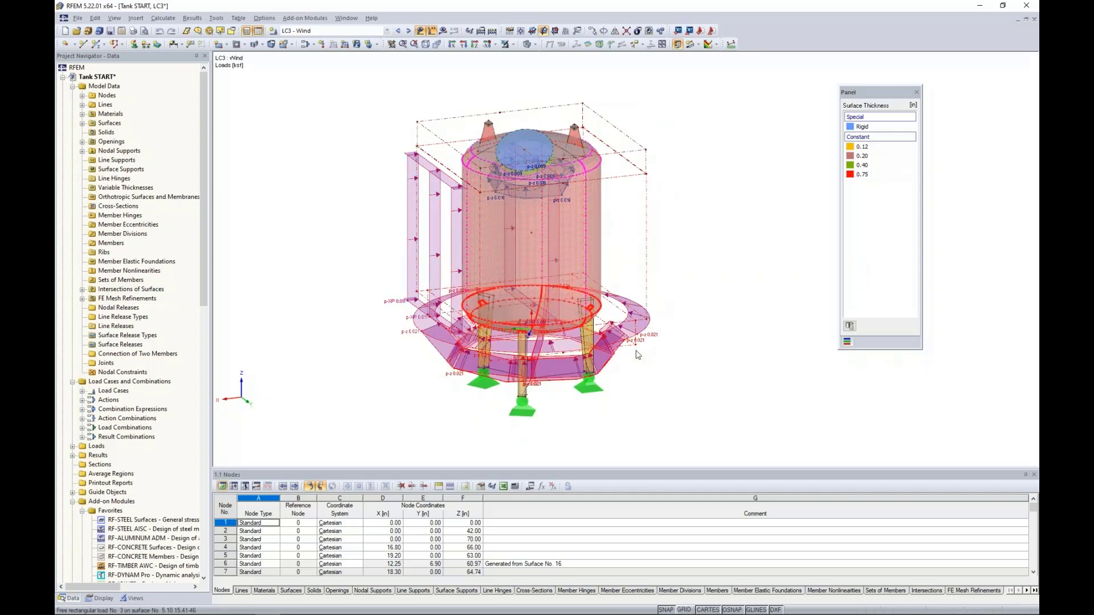
middle_click_drag(653, 371, 696, 265, "ctrl")
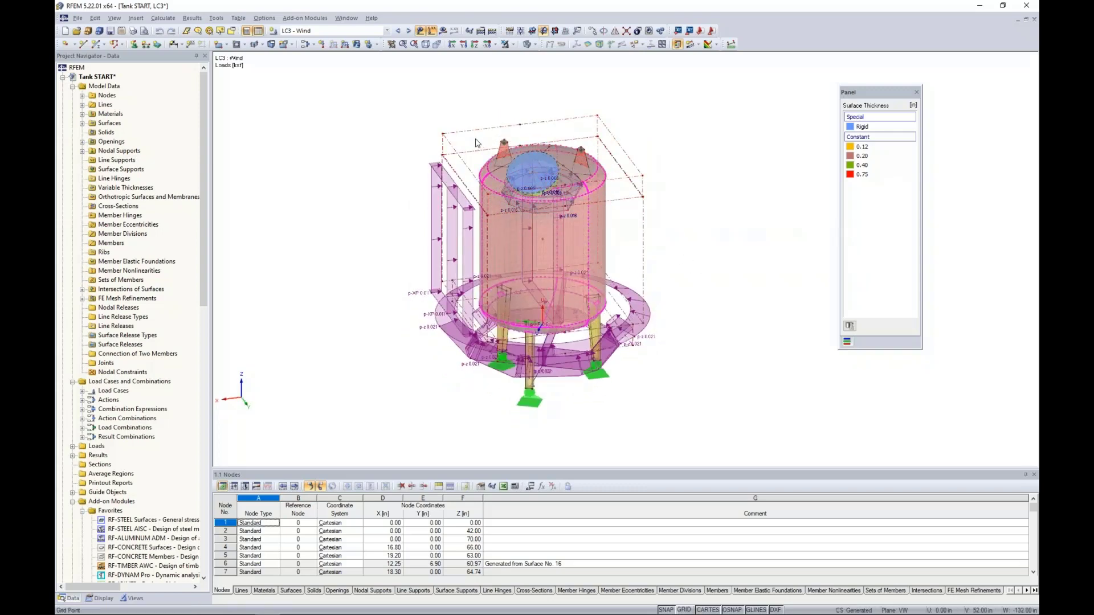
- Review the loads of load combinations CO1 1.4D, CO2 1.2D + 1.6L and CO3 1.2D + L + W
left_click(386, 33)
left_click(362, 66)
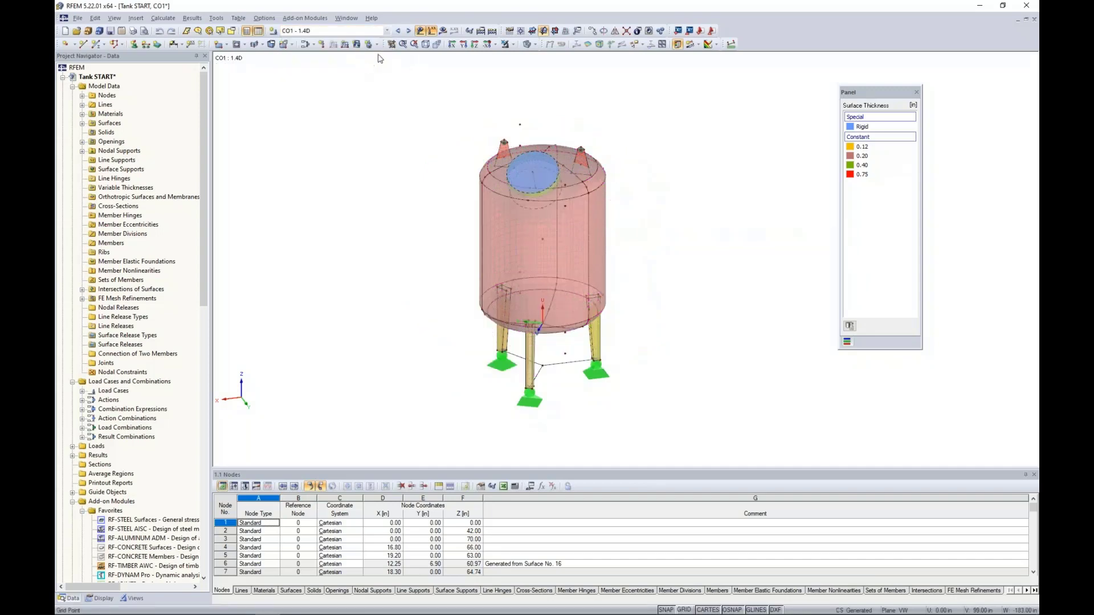
left_click(409, 31)
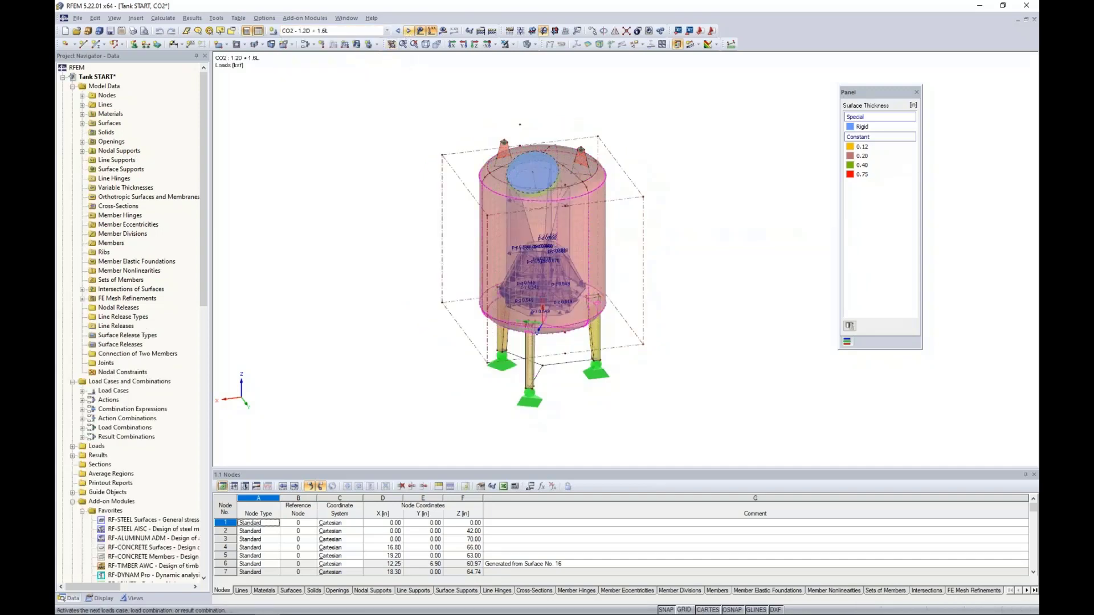
left_click(409, 31)
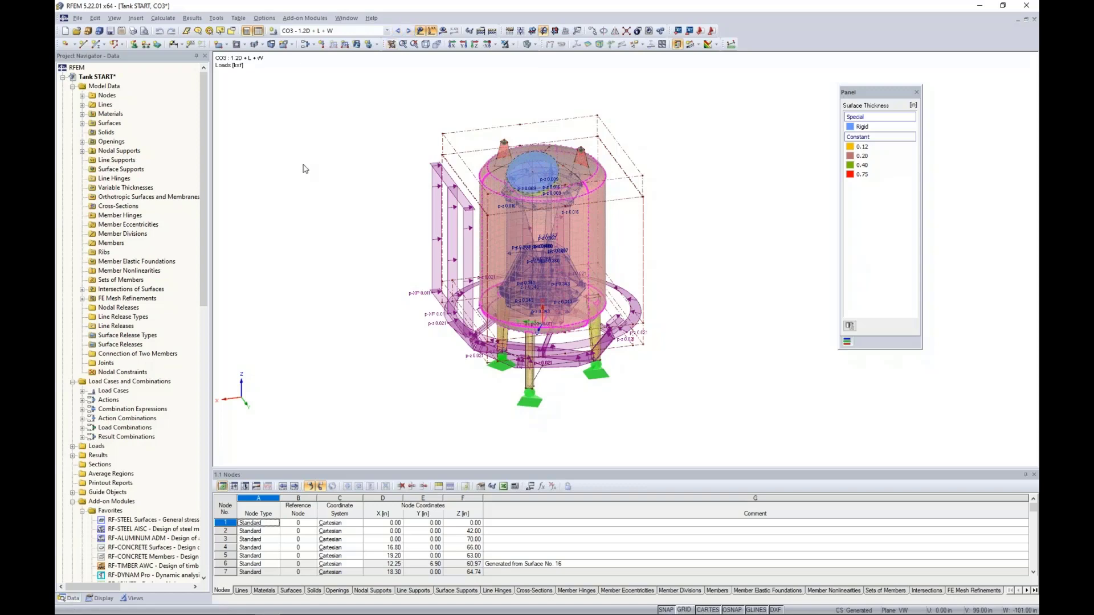
- Display the global deformation results for LC1 Self-Weight and collapse the Surfaces results group
left_click(165, 22)
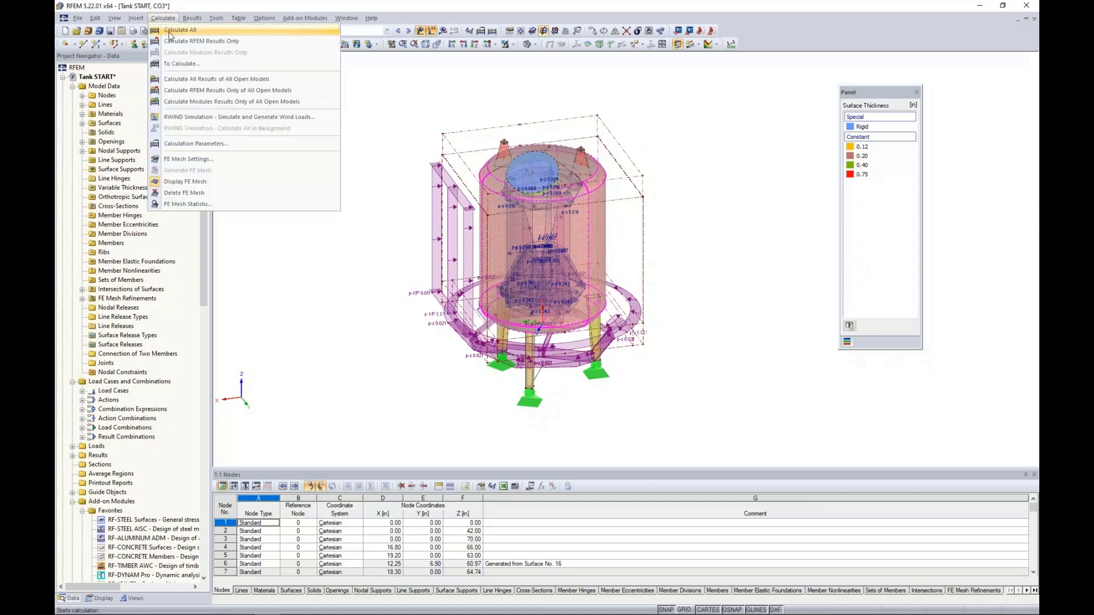
left_click(386, 31)
left_click(387, 32)
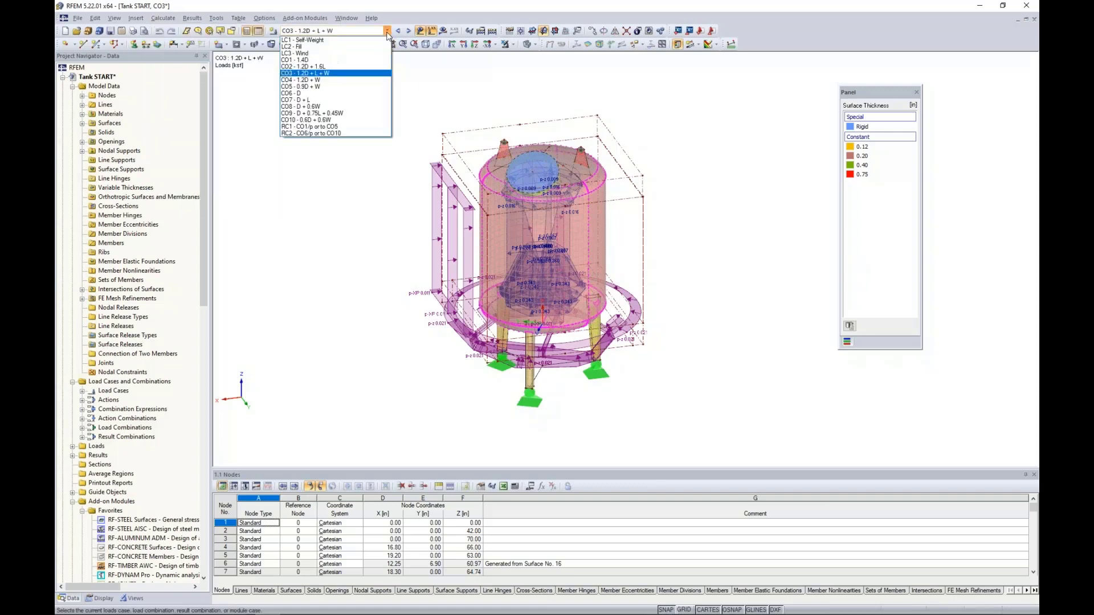
left_click(305, 40)
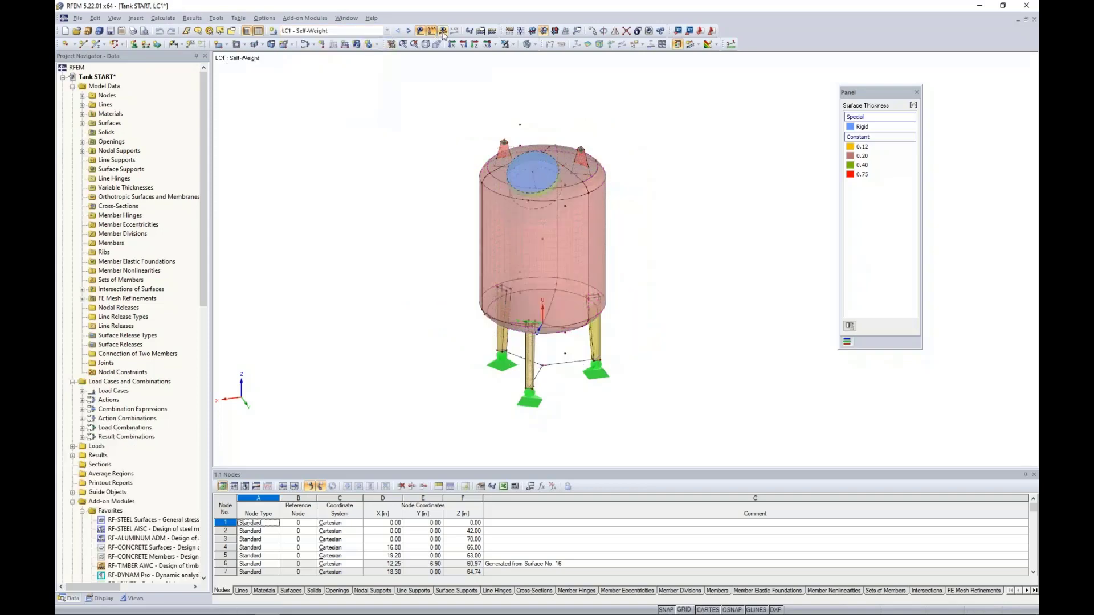
left_click(442, 31)
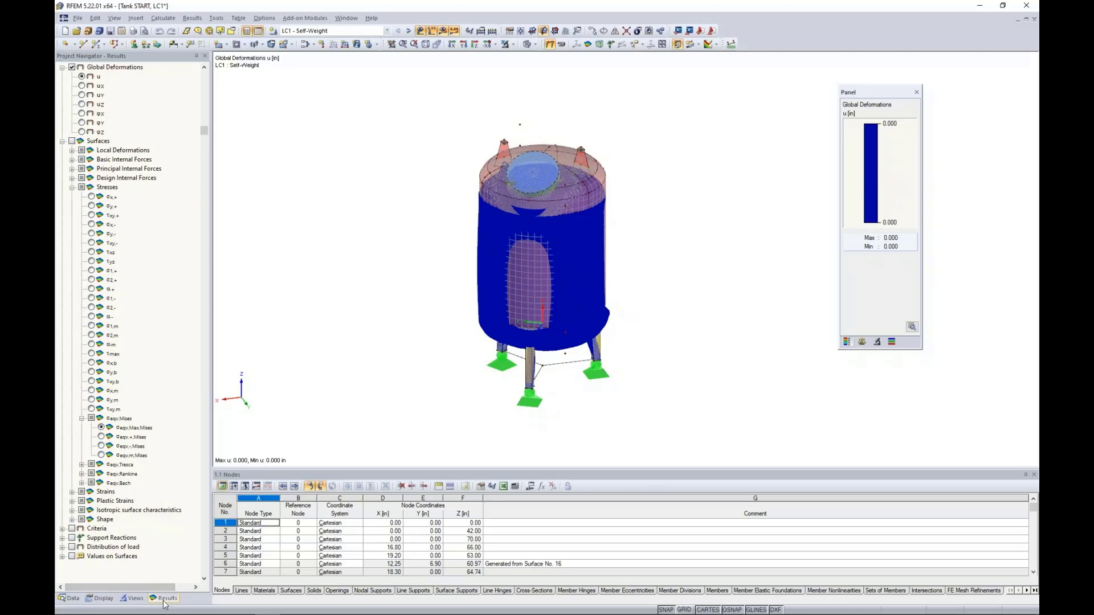
left_click(63, 141)
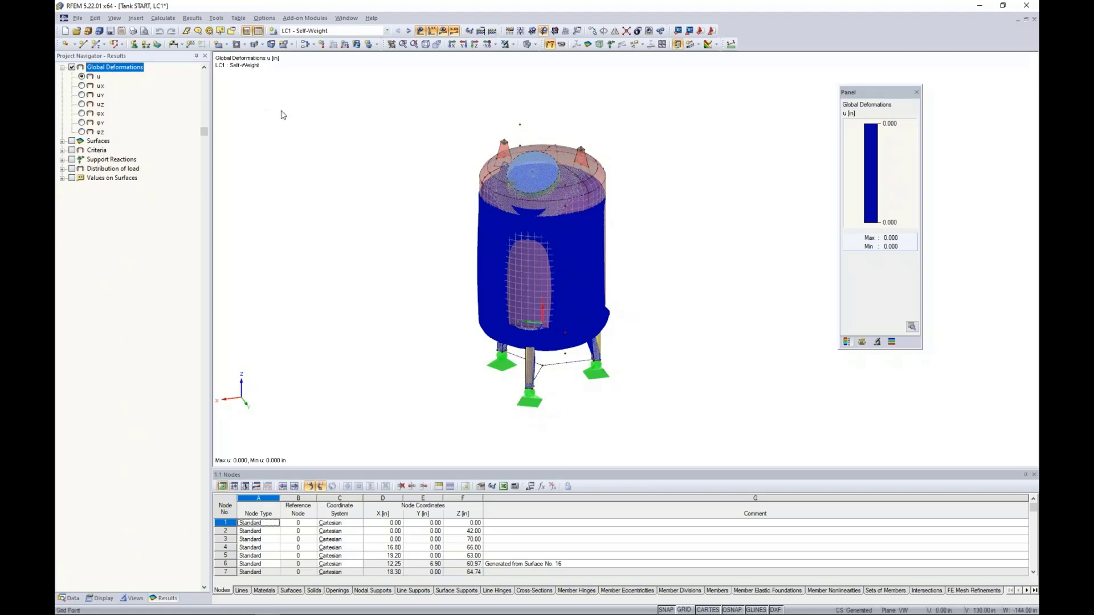
- Go through the global deformations from LC2 to CO3 with the loads hidden, and inspect the deformed tank and legs under CO3
left_click(408, 32)
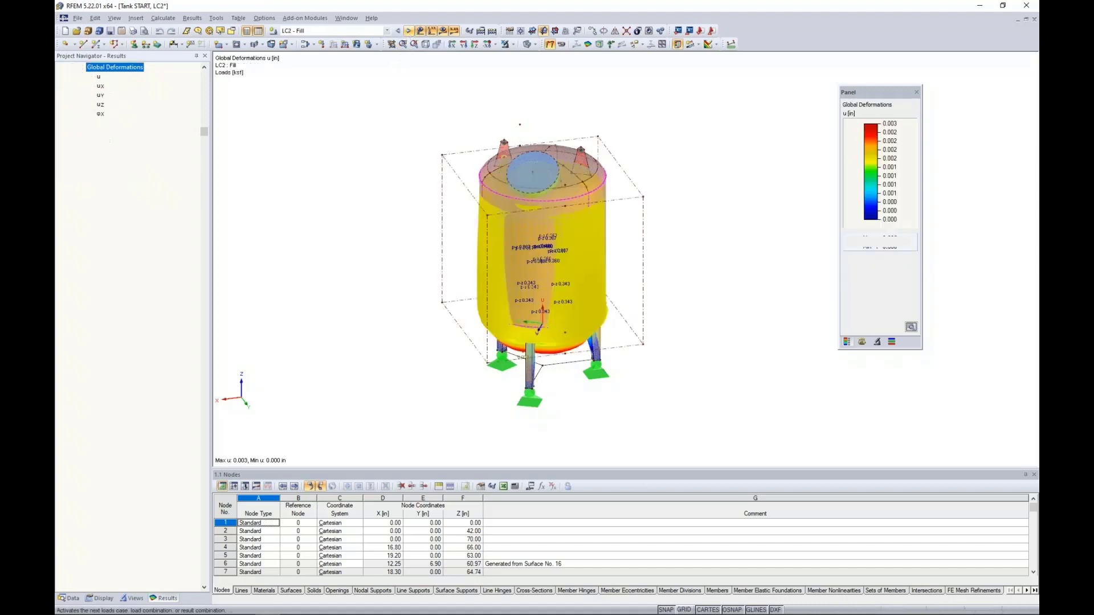
left_click(408, 32)
left_click(408, 32)
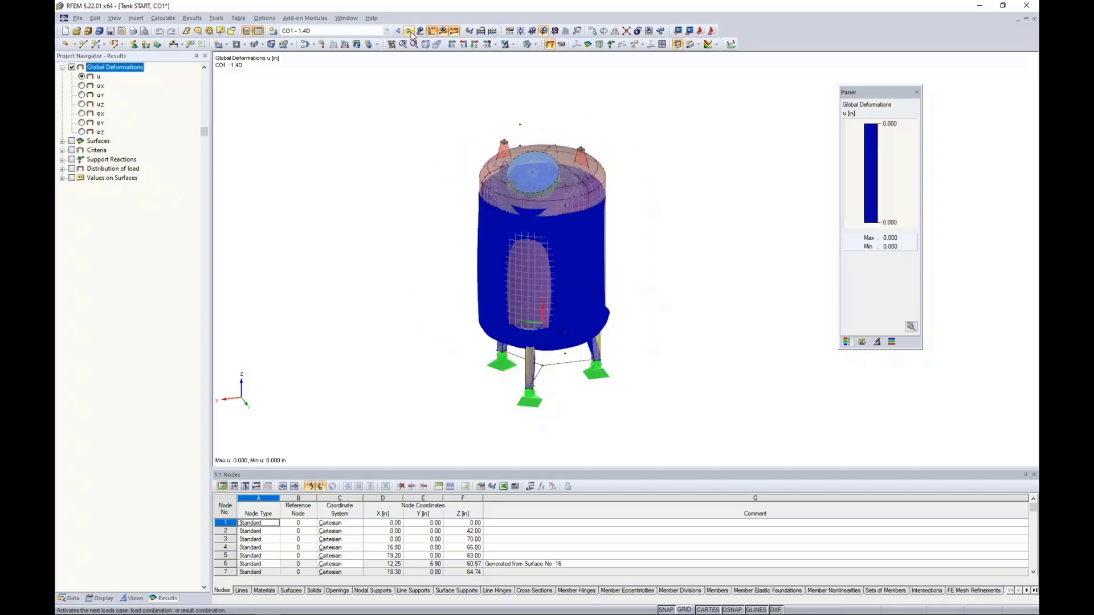
left_click(410, 32)
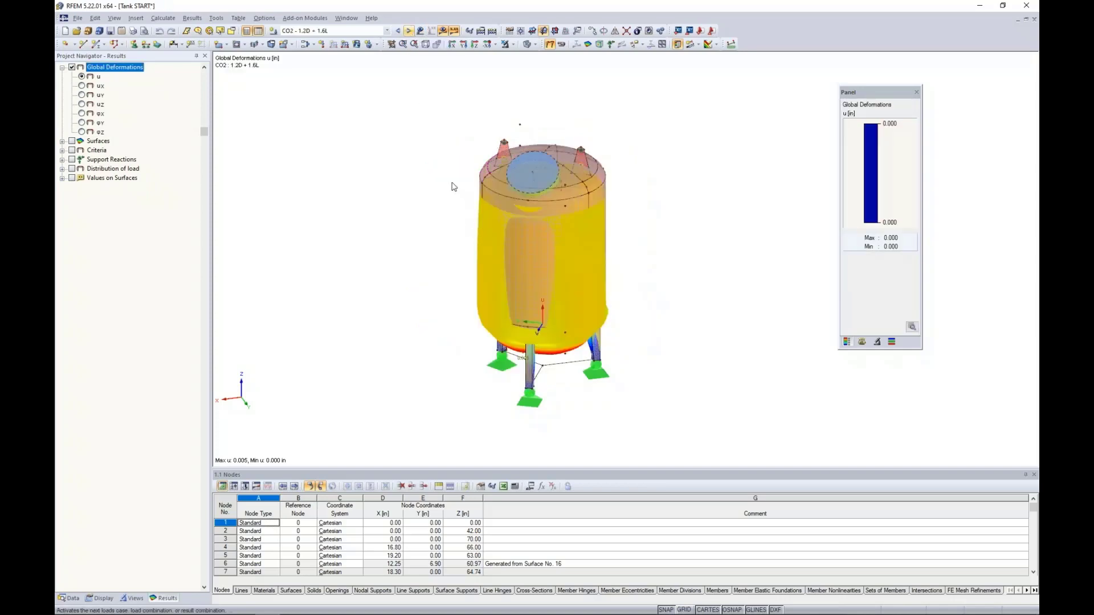
left_click(409, 31)
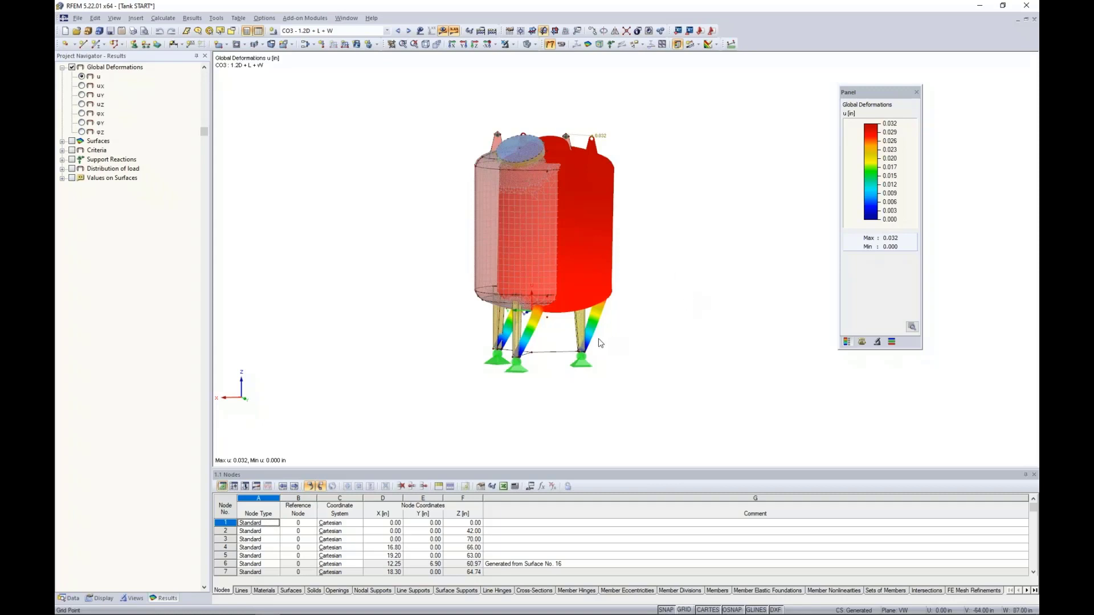
scroll(601, 343, "up", 3)
middle_click_drag(642, 312, 644, 362)
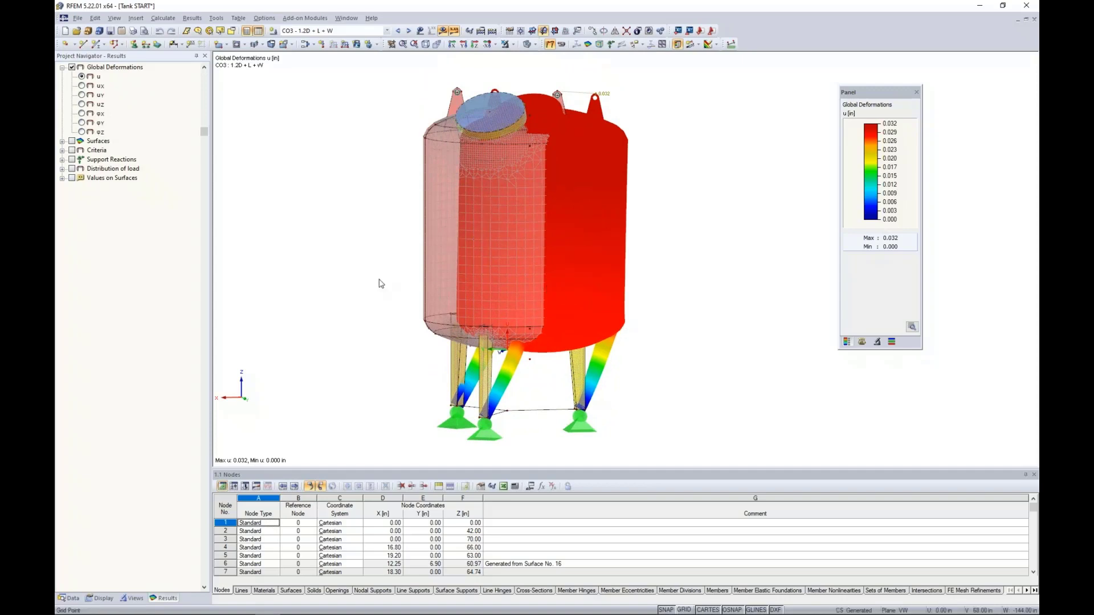
middle_click_drag(377, 280, 403, 296, "ctrl")
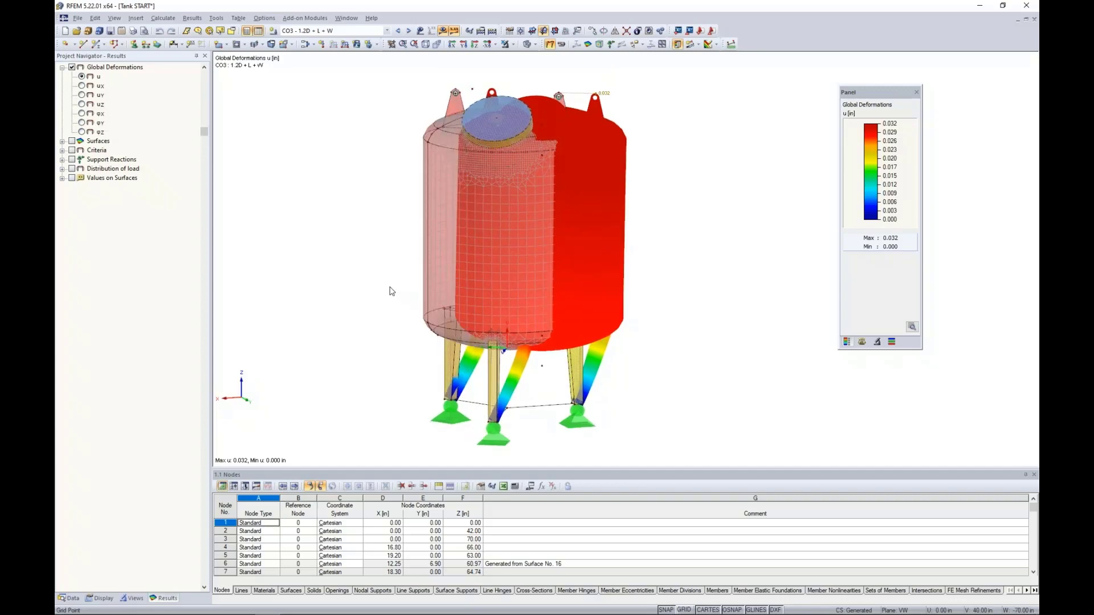
- Return to LC2 Fill with results hidden and inspect the free rectangular load's settings, leaving them unchanged
left_click(342, 32)
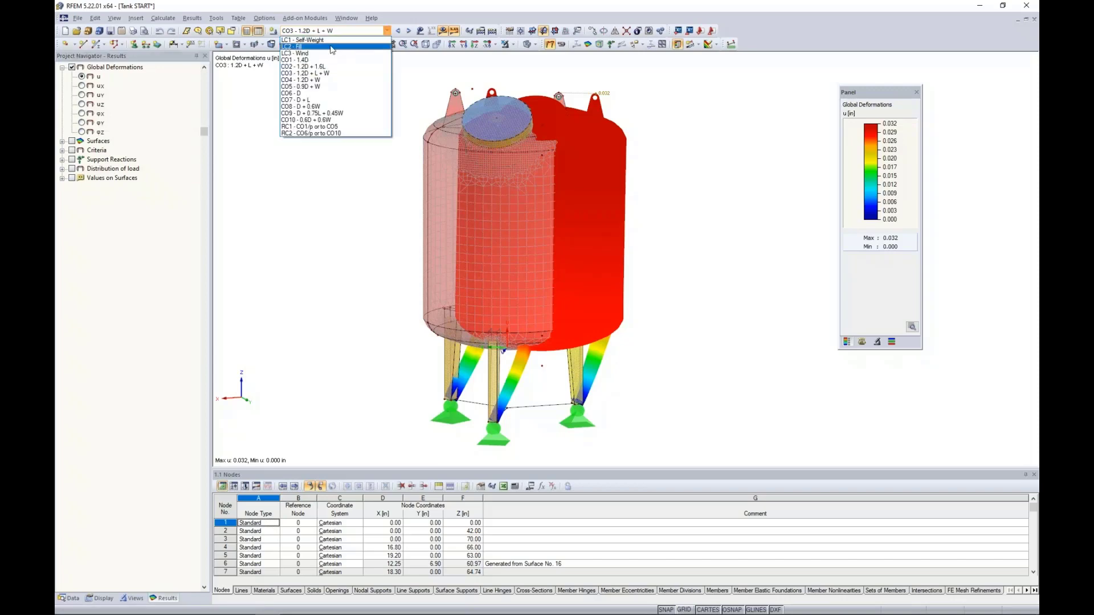
left_click(330, 46)
left_click(441, 32)
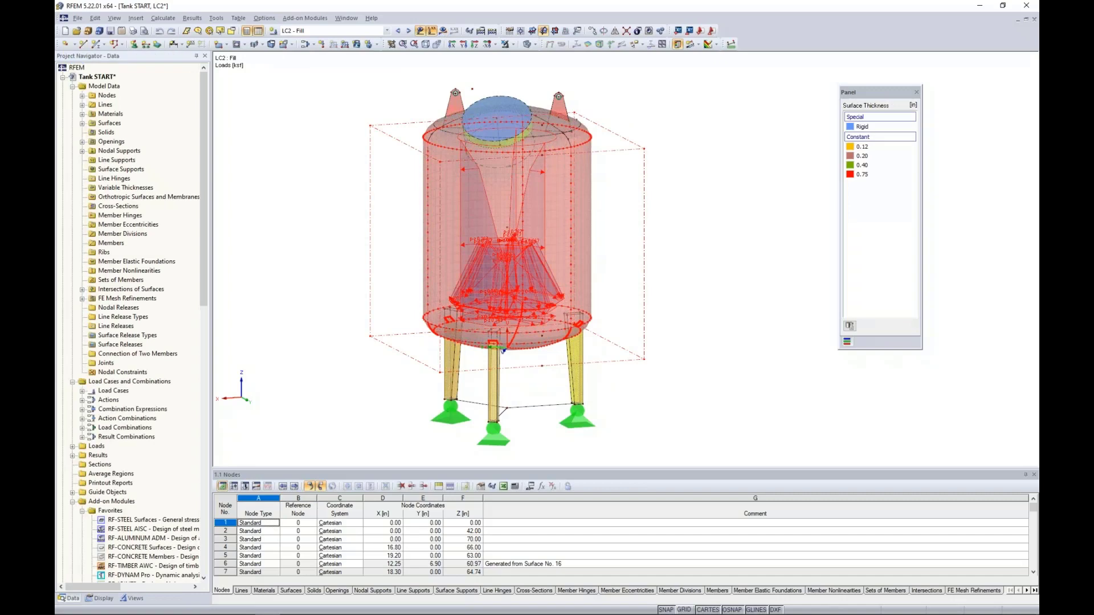
double_click(502, 351)
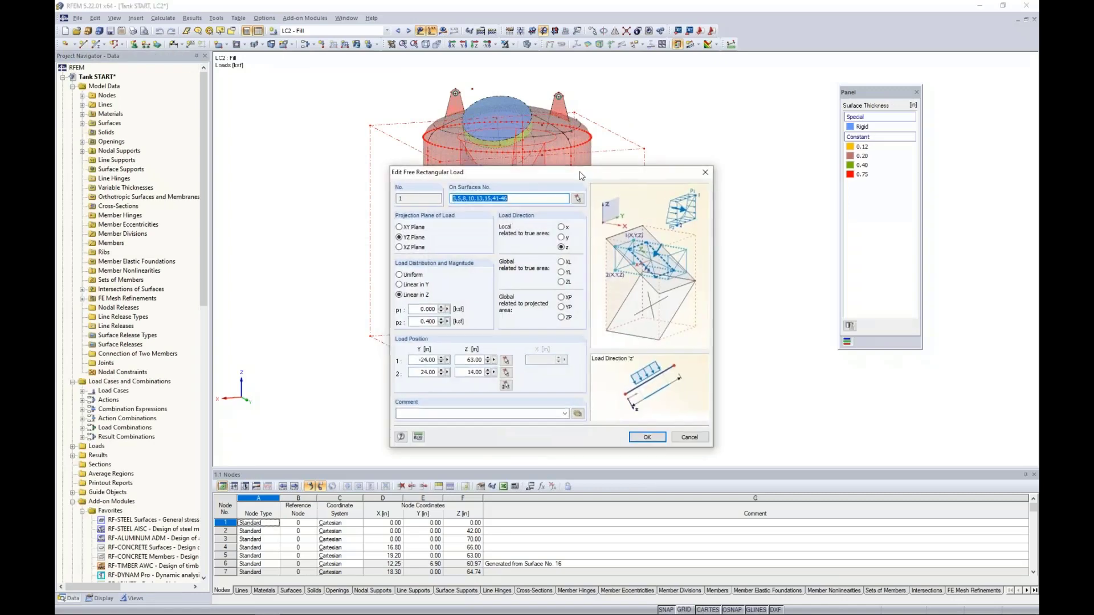
left_click_drag(581, 175, 761, 107)
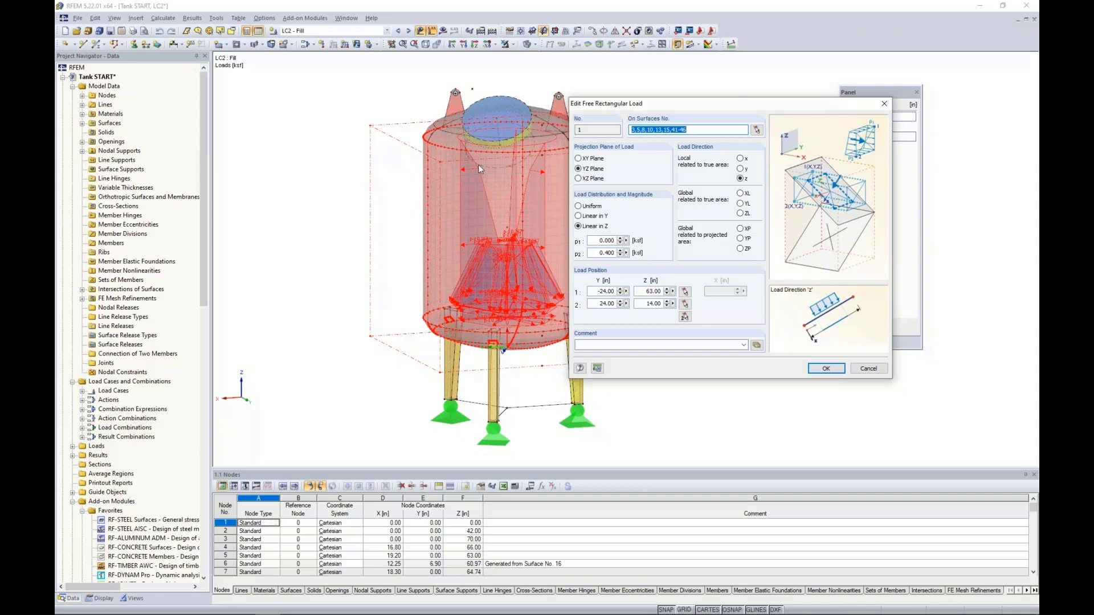
left_click(868, 369)
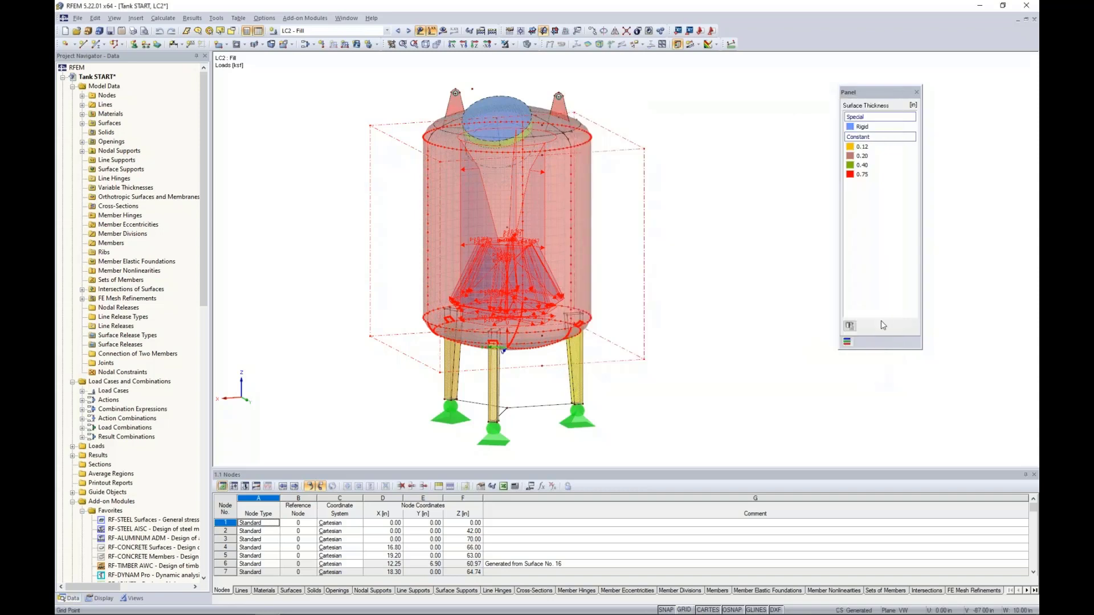
- Show the LC2 results with Distribution of load in place of Global Deformations, and hide the load symbols
left_click(443, 32)
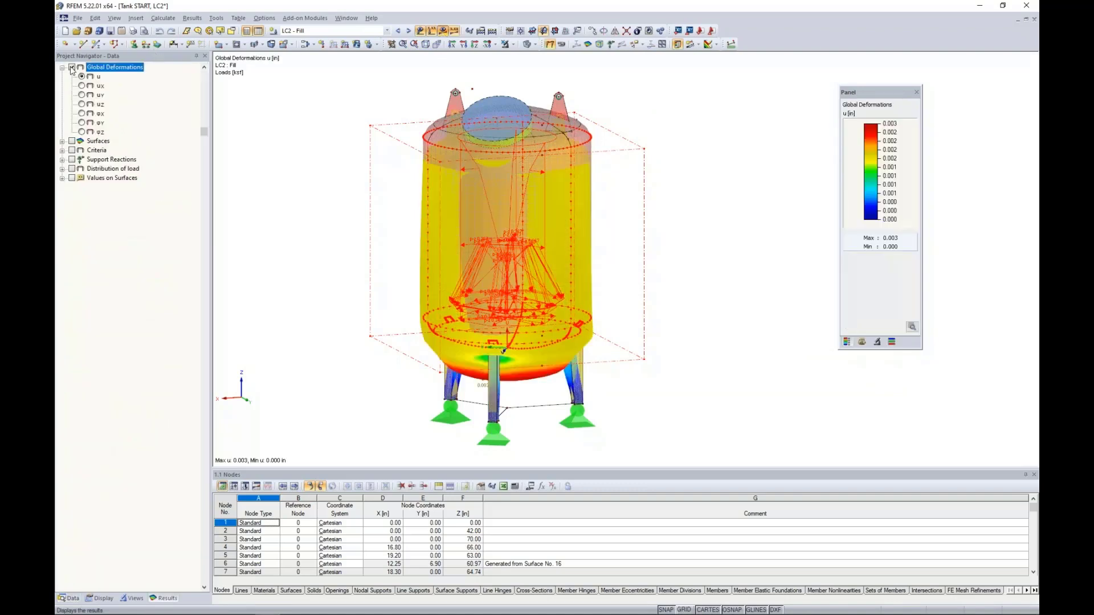
left_click(72, 67)
left_click(63, 68)
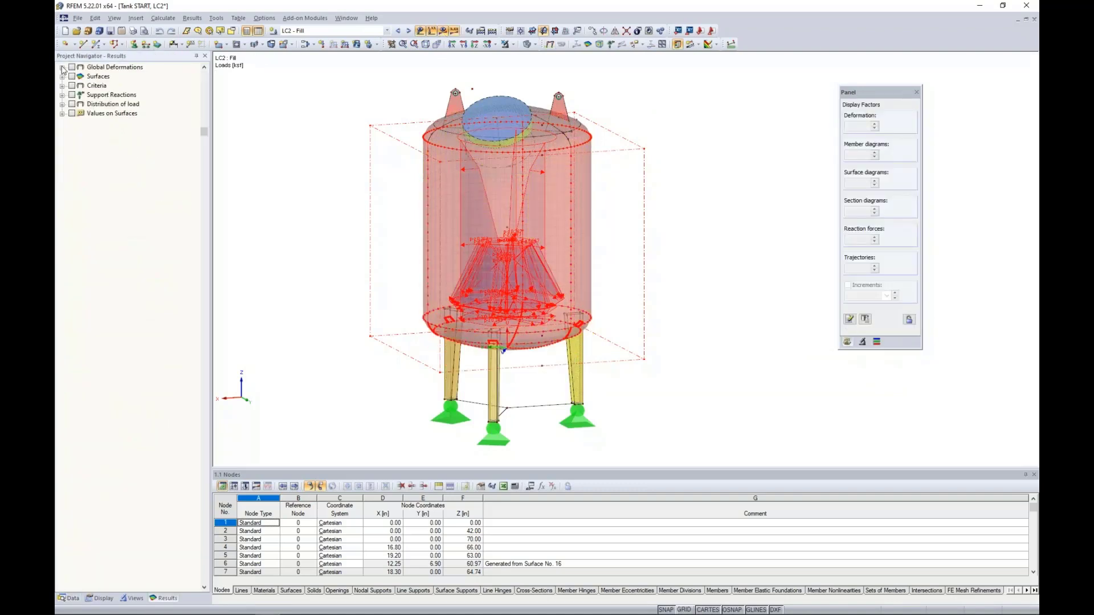
left_click(63, 104)
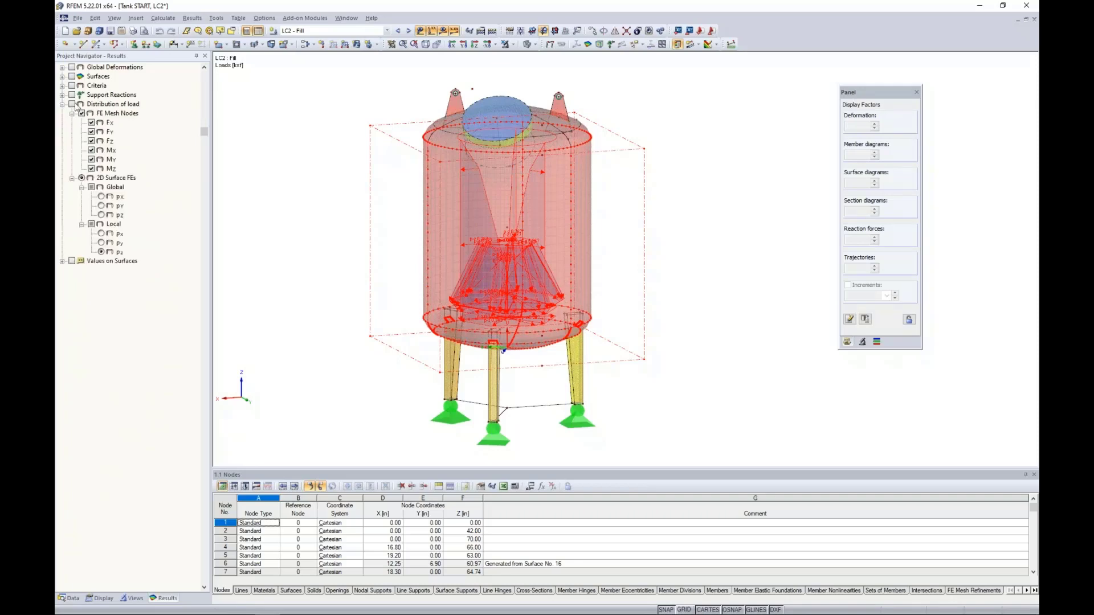
left_click(72, 104)
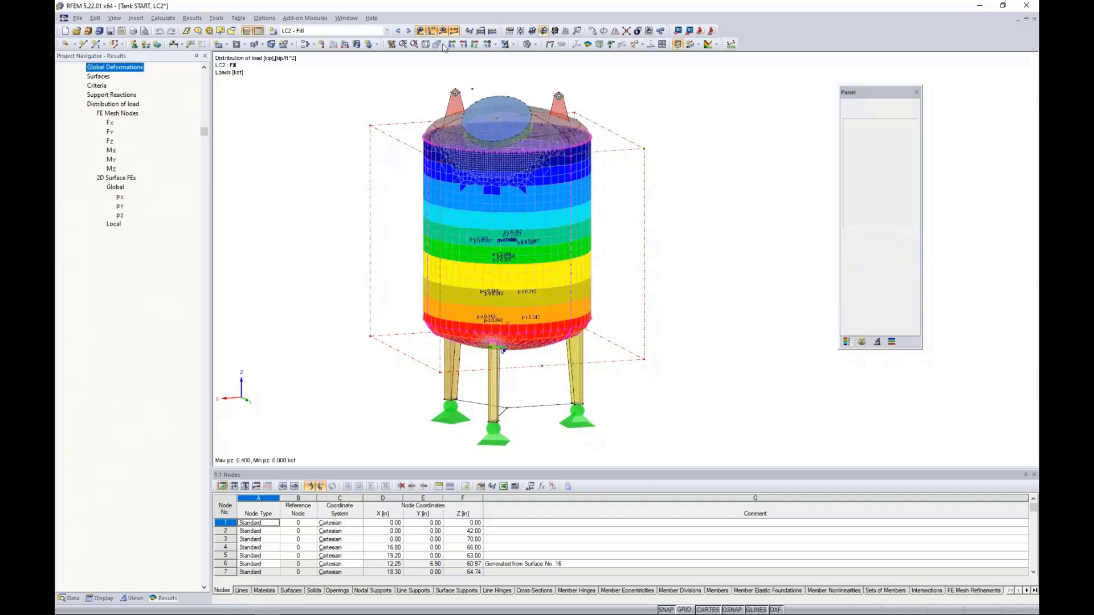
left_click(421, 31)
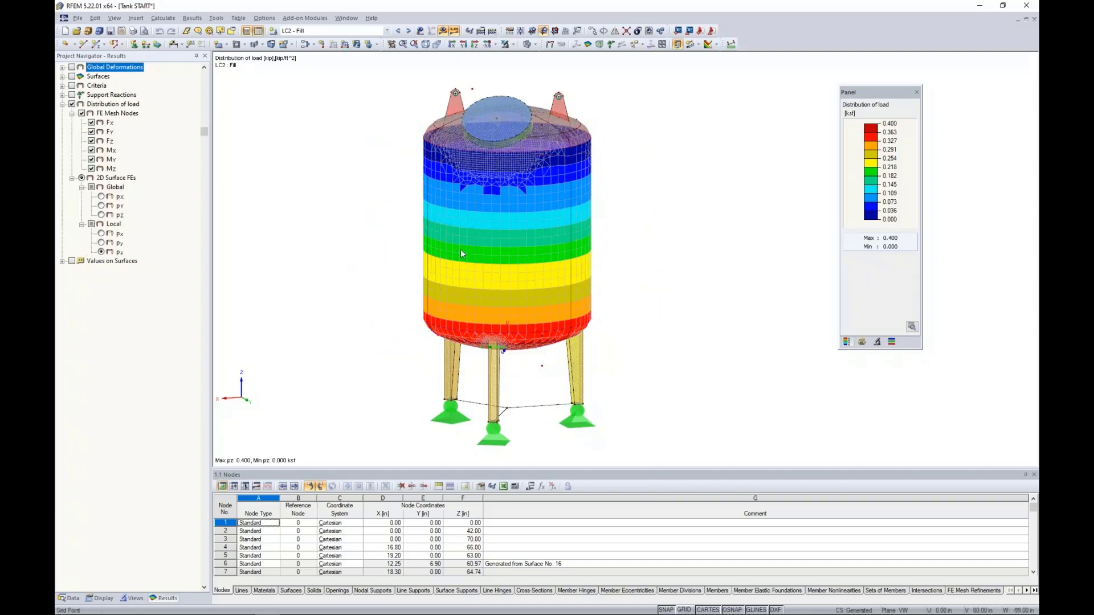
- Examine the Fill load distribution on the tank's wall and underside, and display the distribution for LC3 Wind
middle_click_drag(634, 271, 669, 200)
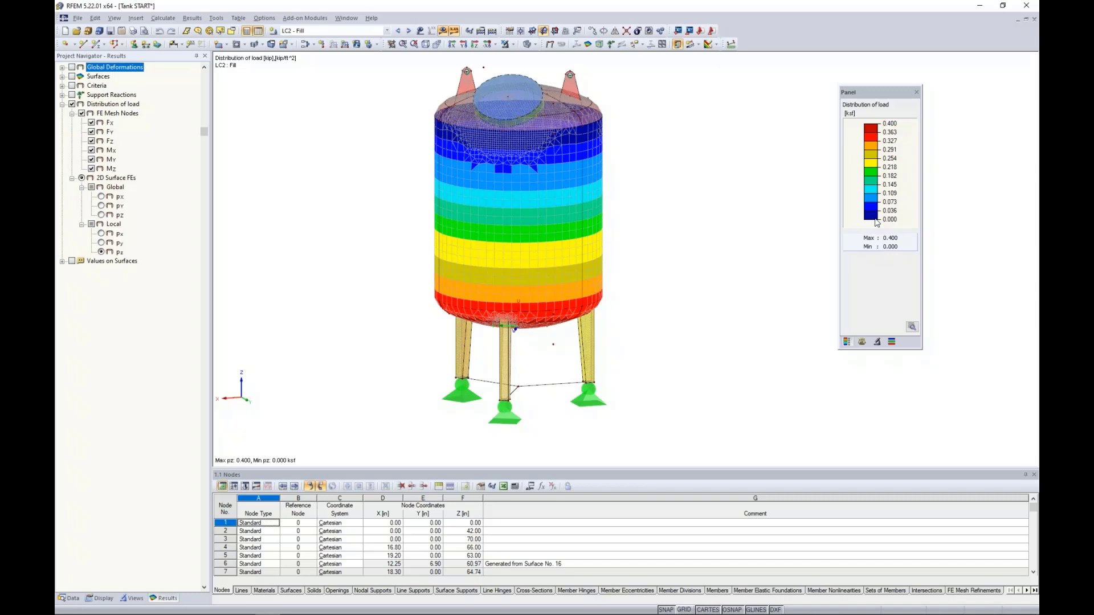
middle_click_drag(625, 331, 605, 111, "ctrl")
scroll(515, 278, "up", 3)
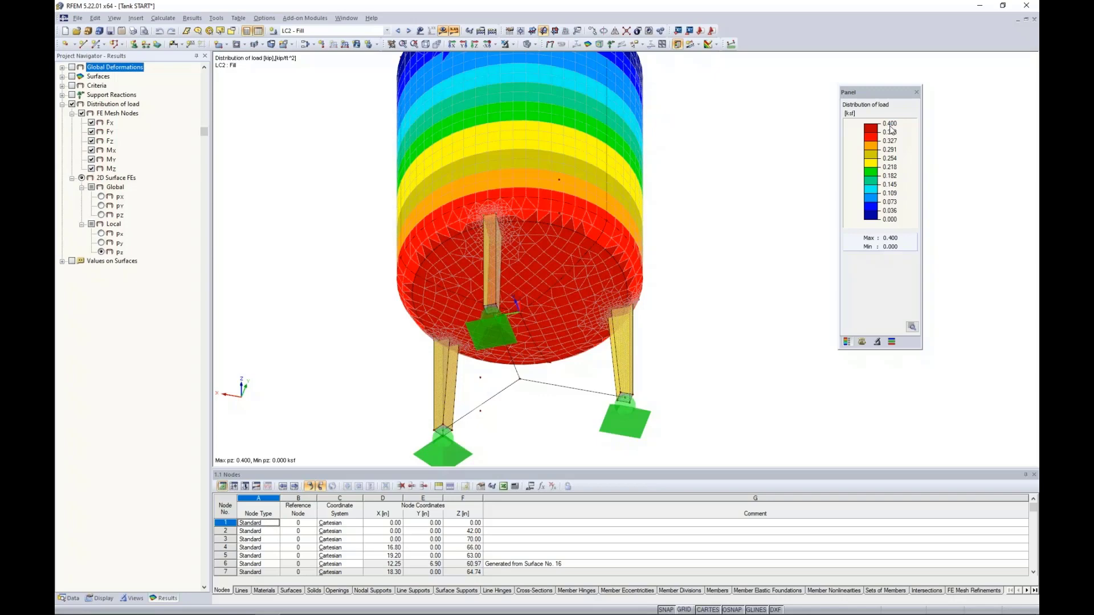
scroll(688, 165, "down", 3)
middle_click_drag(688, 138, 699, 268, "ctrl")
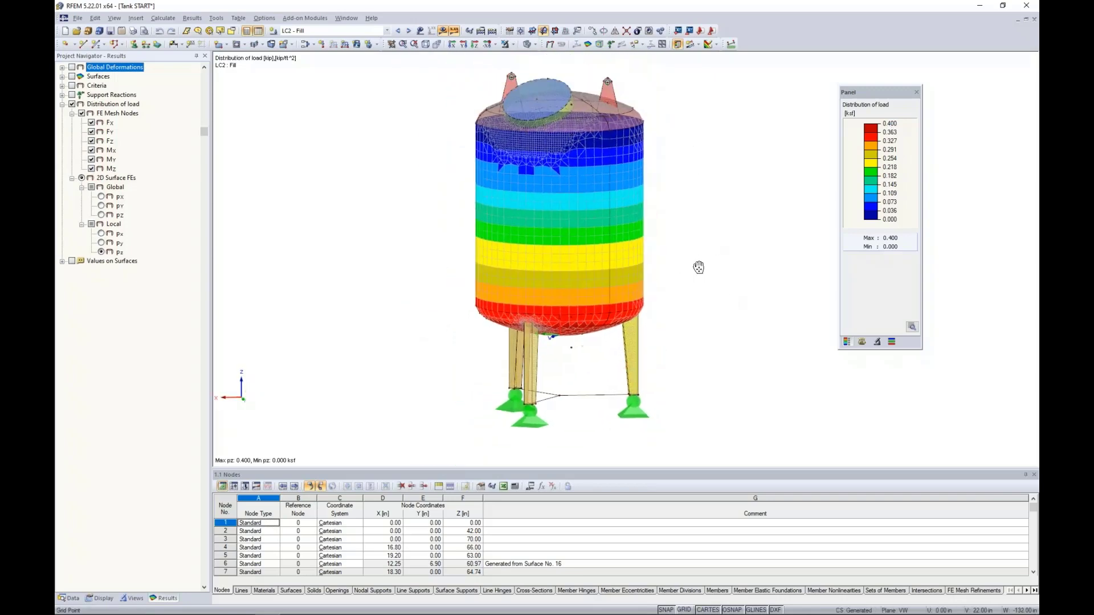
left_click(409, 31)
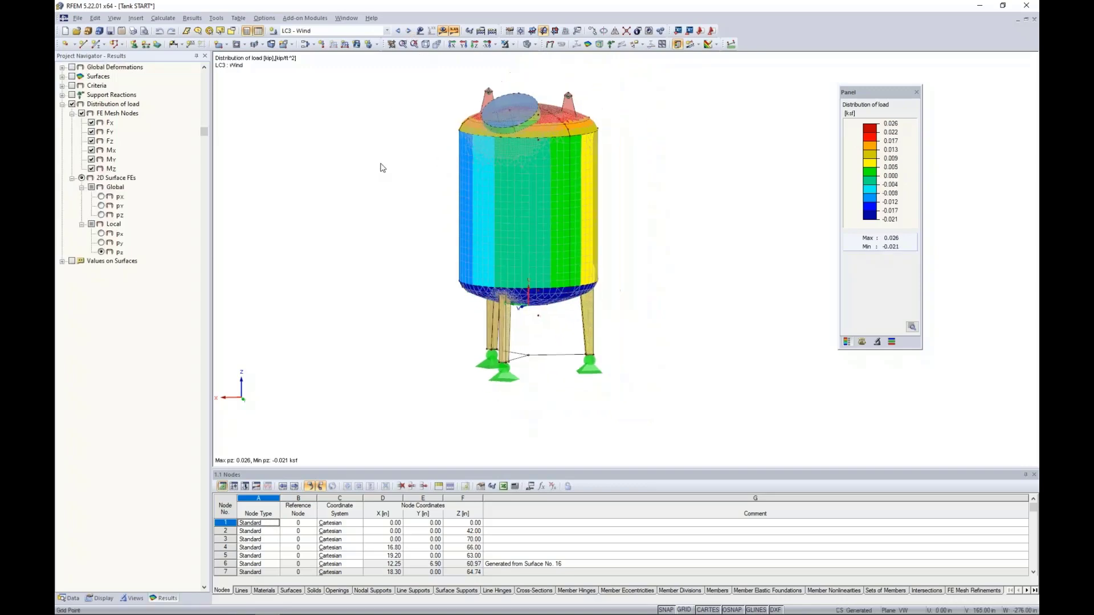
- Show the load symbols over the LC3 Wind load distribution to compare them, and hide them again
left_click(421, 30)
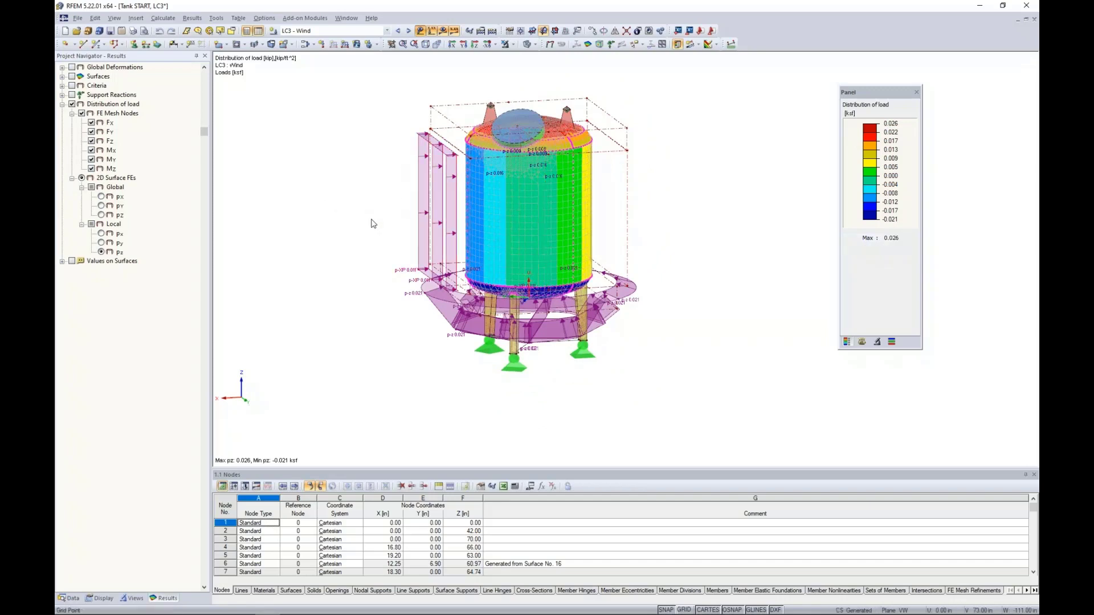
scroll(371, 221, "up", 2)
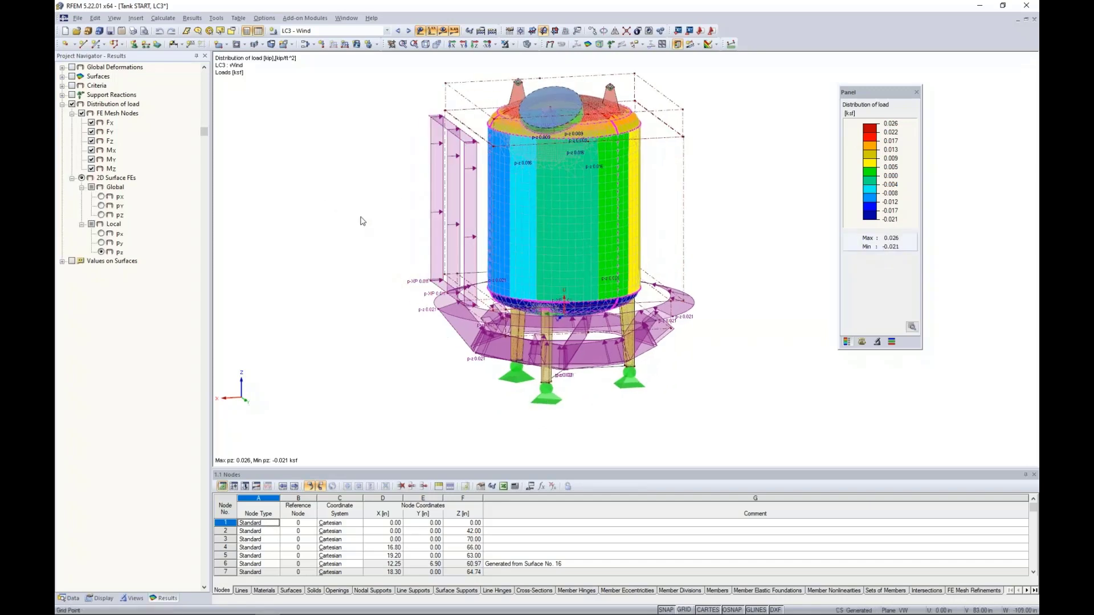
left_click(421, 30)
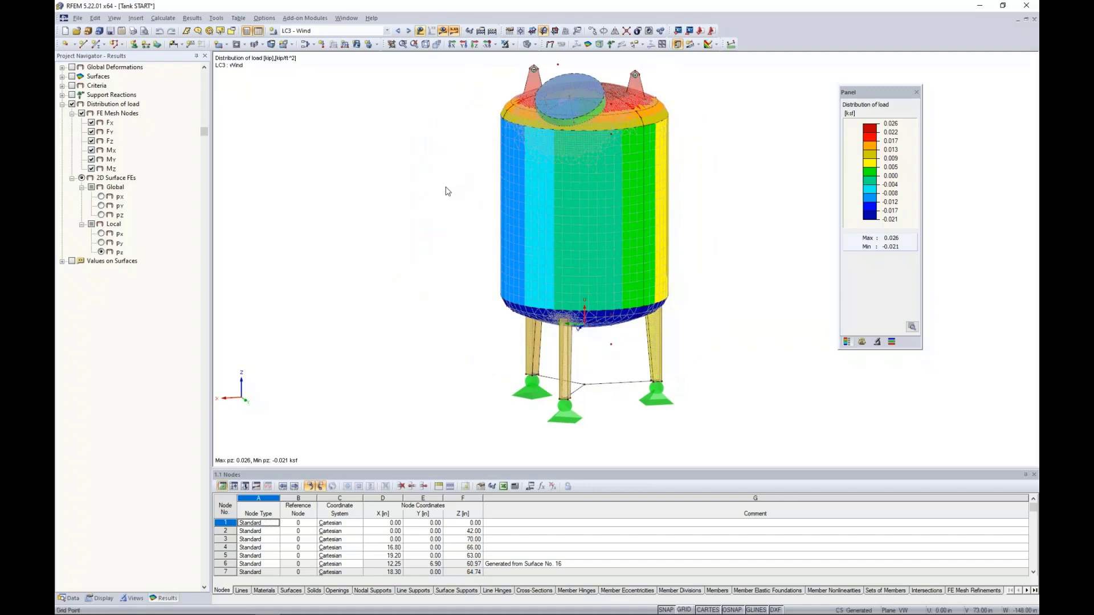
- Examine the LC3 Wind load distribution all around the tank's wall, roof and underside against the color scale
middle_click_drag(408, 224, 683, 238, "ctrl")
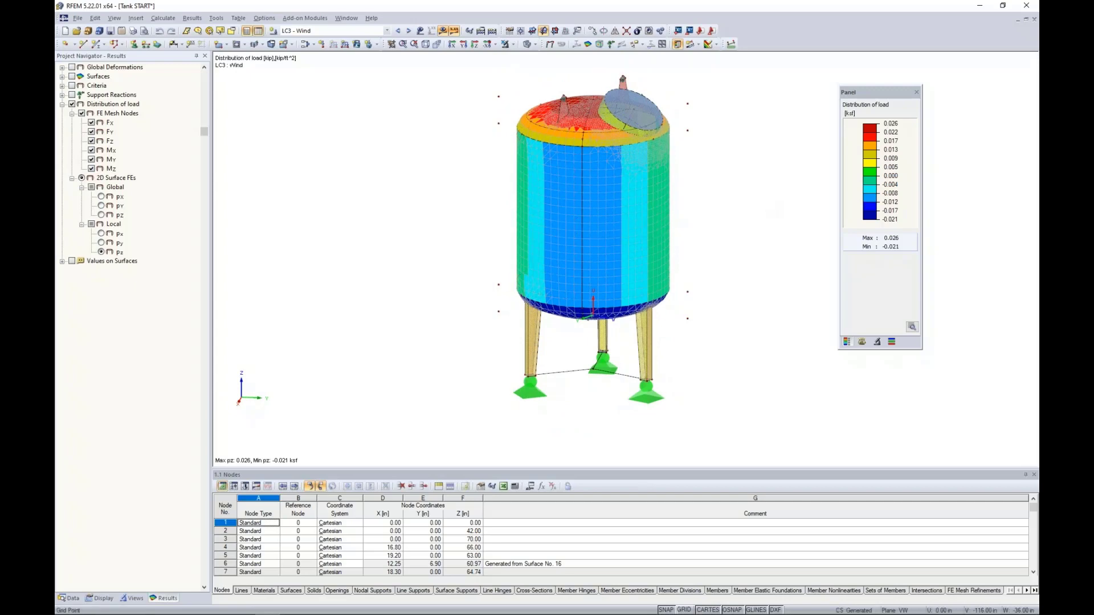
middle_click_drag(684, 214, 332, 200, "ctrl")
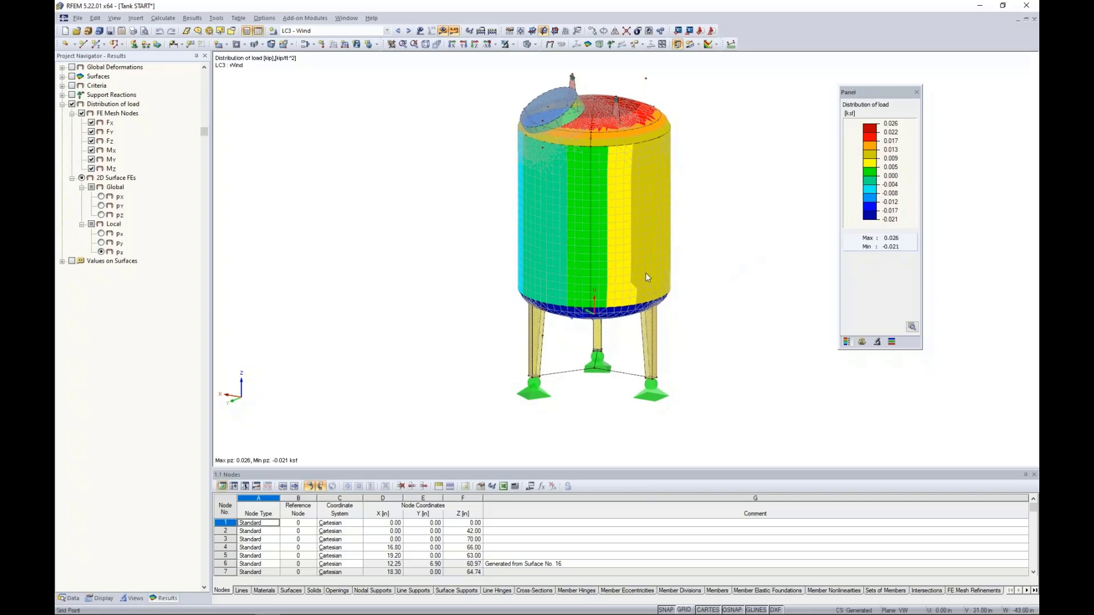
middle_click_drag(489, 254, 733, 234, "ctrl")
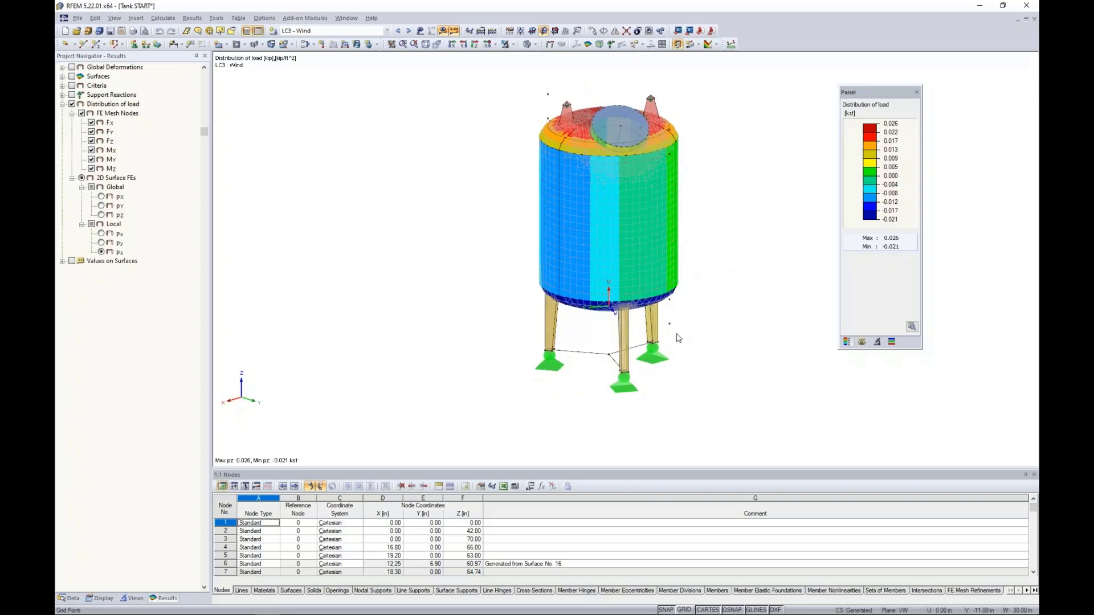
middle_click_drag(744, 241, 441, 227, "ctrl")
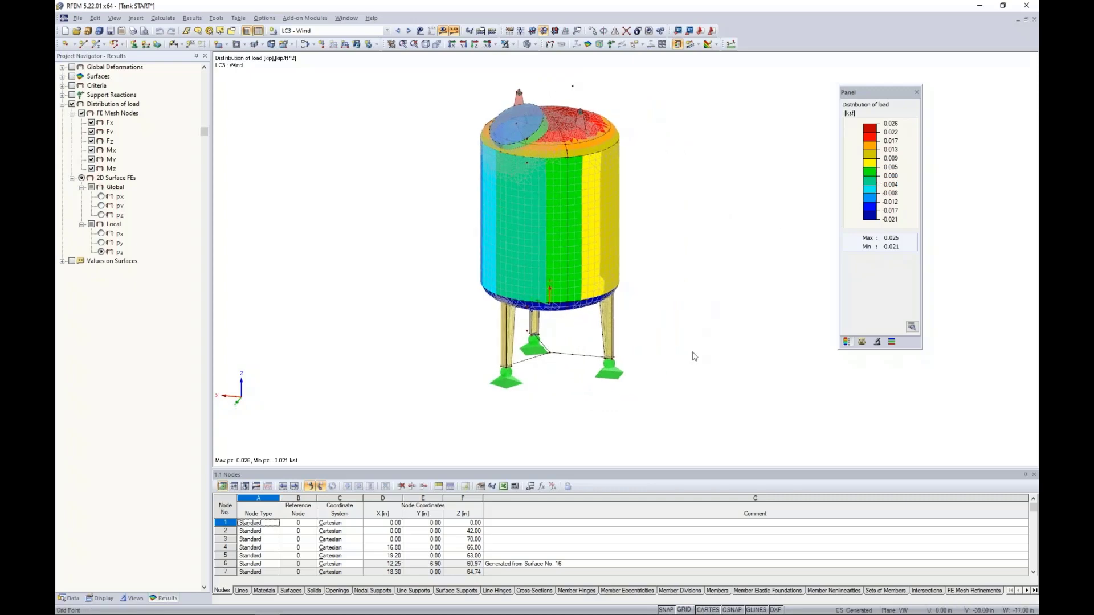
middle_click_drag(691, 357, 650, 137, "ctrl")
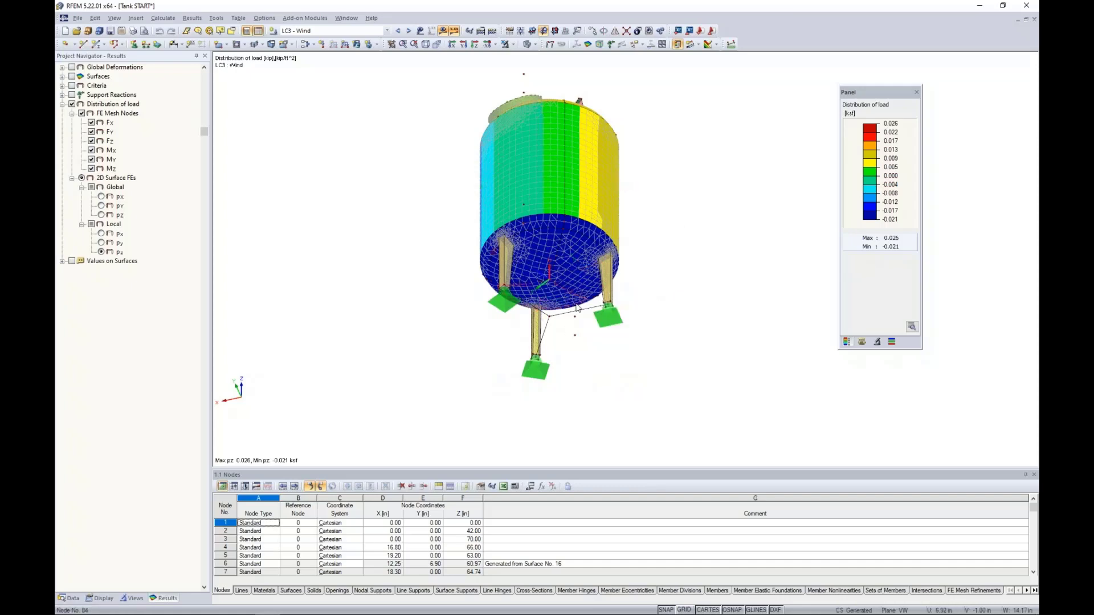
middle_click_drag(667, 181, 642, 370, "ctrl")
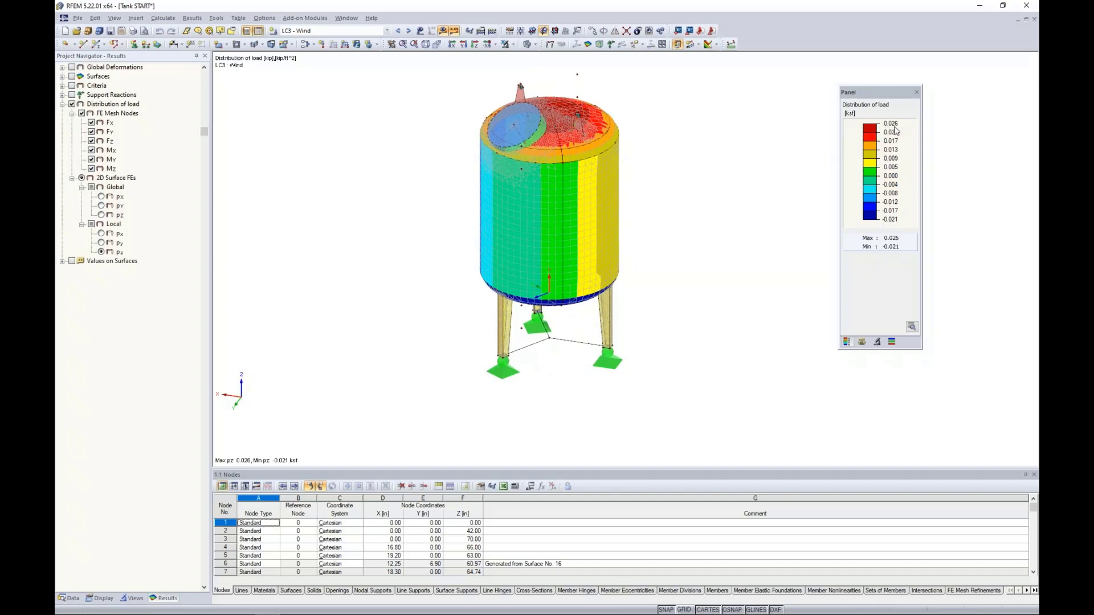
scroll(710, 215, "up", 1)
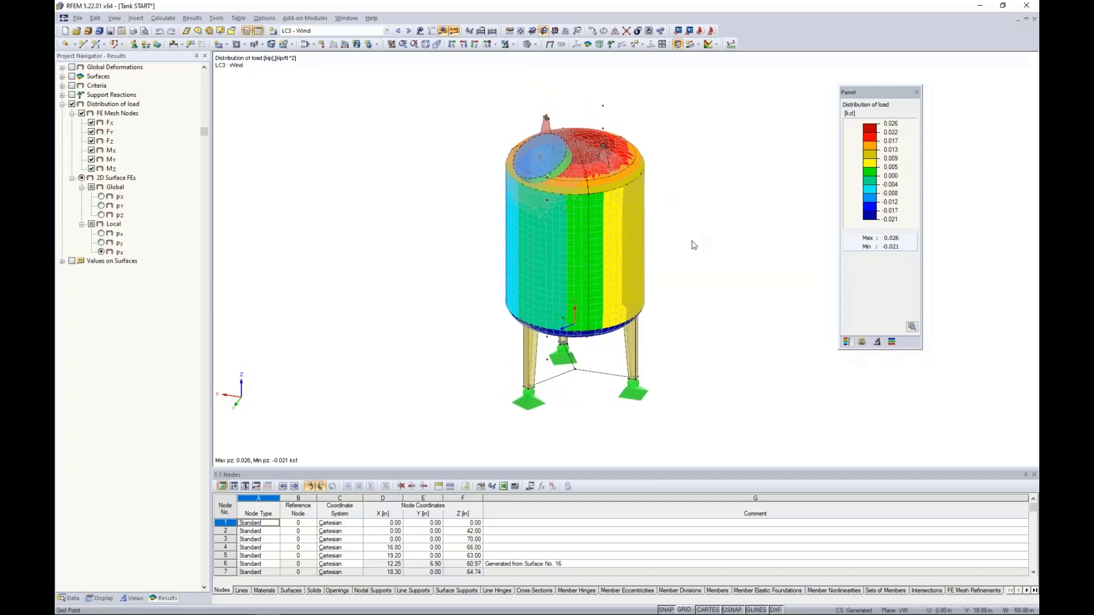
scroll(694, 245, "up", 1)
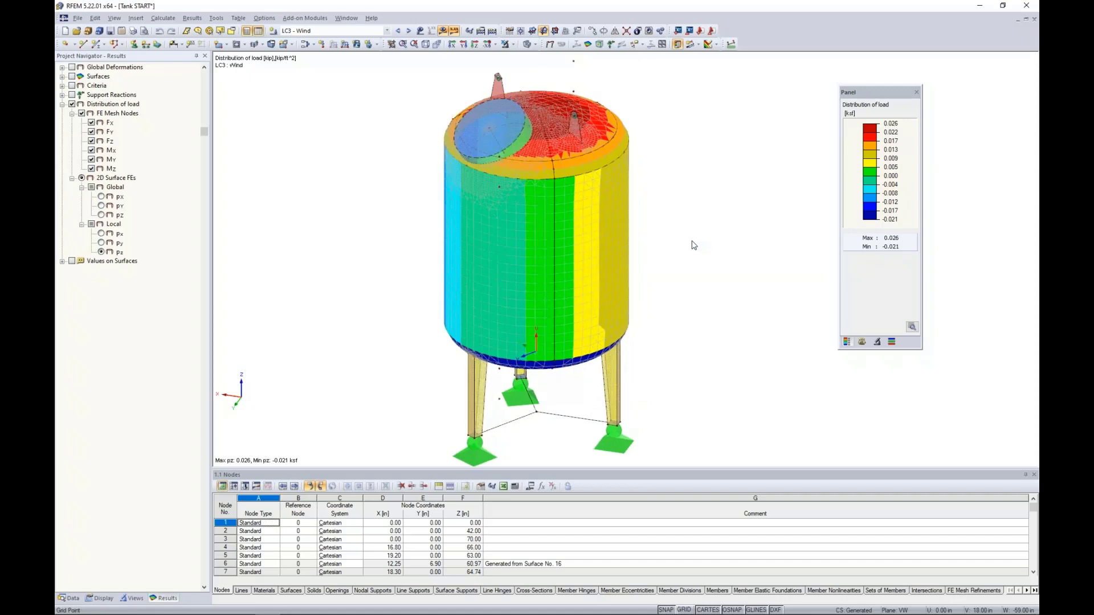
- Turn off the Distribution of load results and collapse that result category, leaving the plain tank model displayed
left_click(63, 105)
left_click(72, 104)
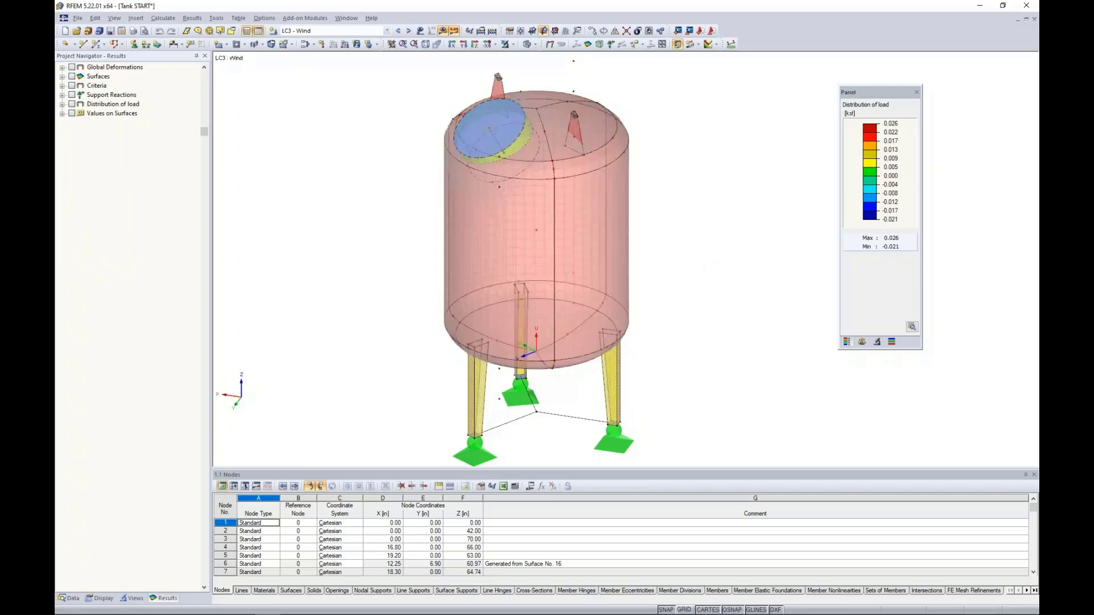
scroll(377, 197, "down", 2)
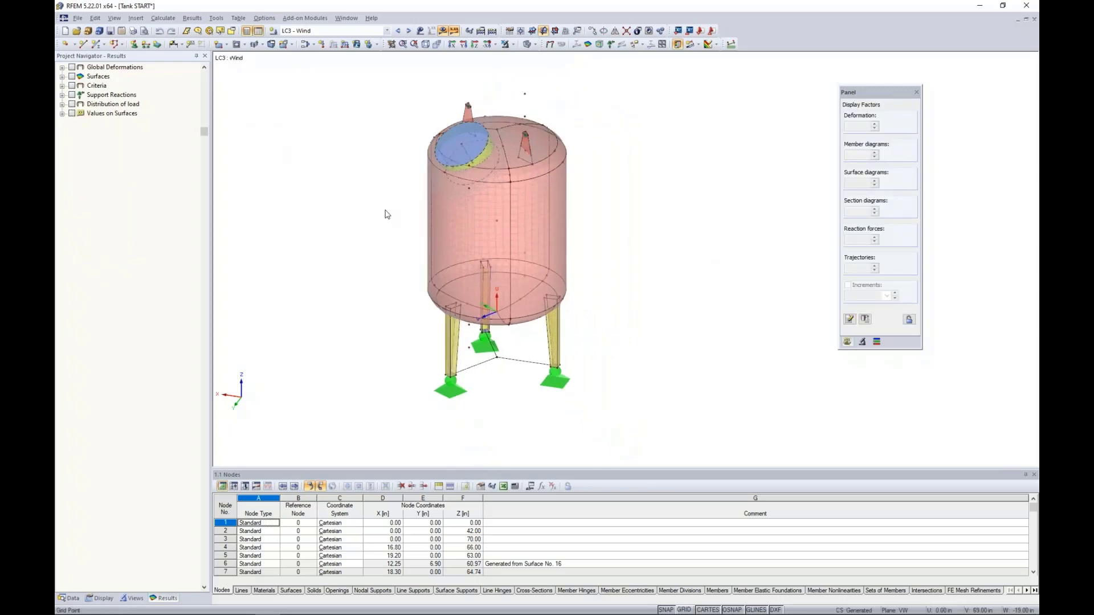
middle_click_drag(386, 214, 420, 214)
- Check the center of gravity and weight info for the whole selected tank model, without creating a node there
left_click_drag(655, 428, 397, 84)
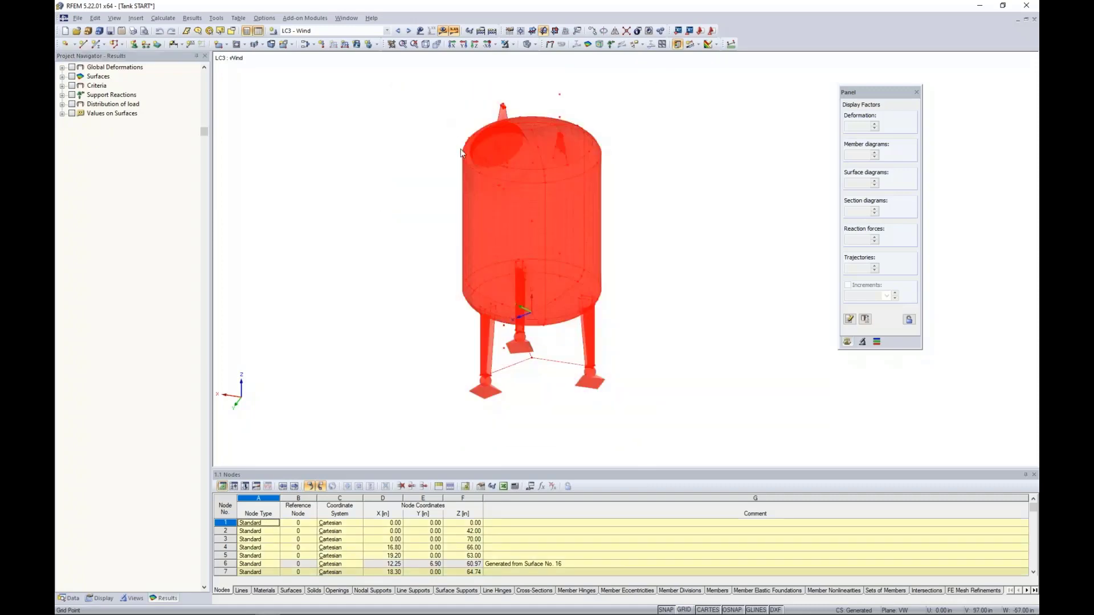
right_click(486, 190)
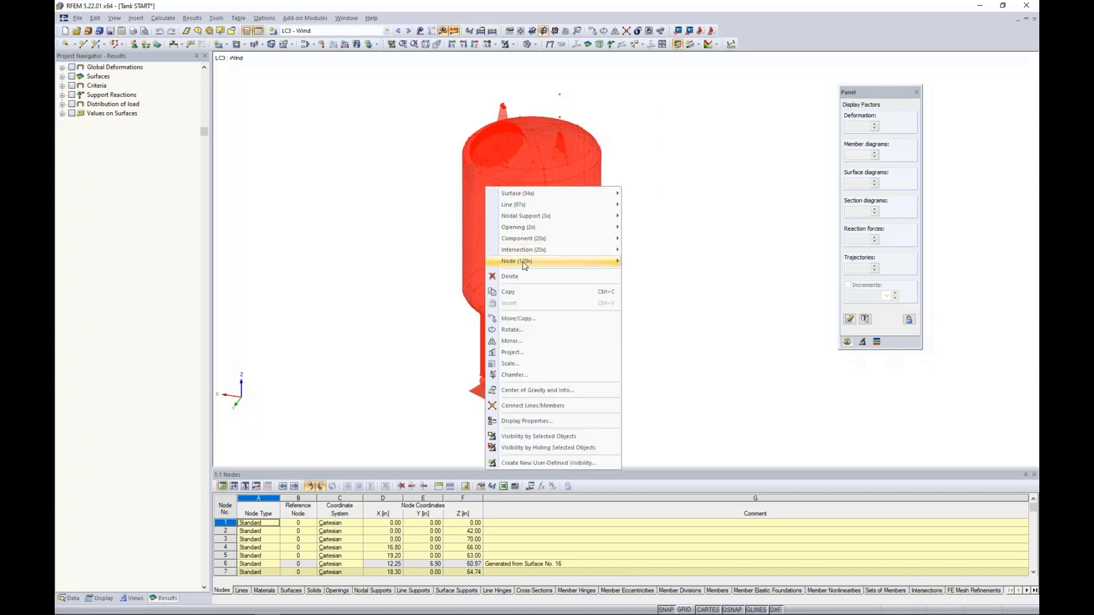
left_click(518, 390)
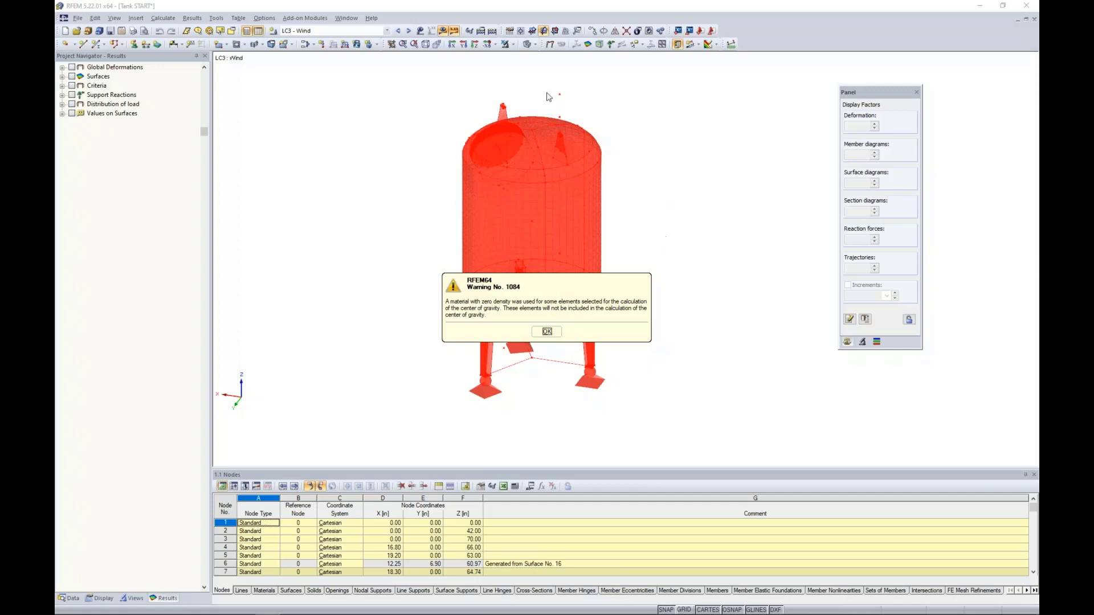
left_click(545, 332)
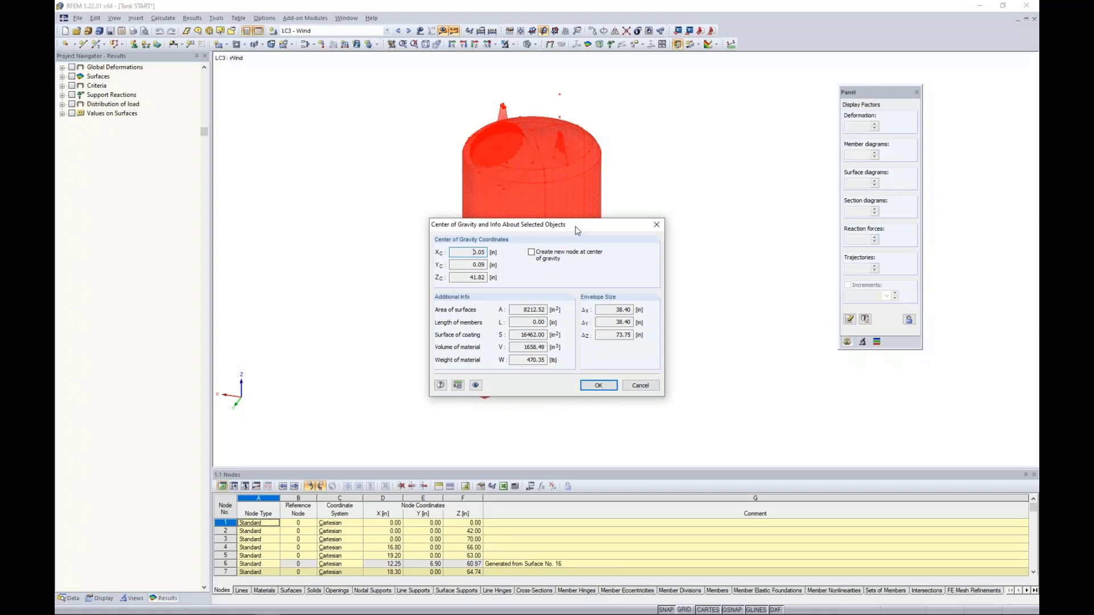
left_click_drag(577, 230, 562, 308)
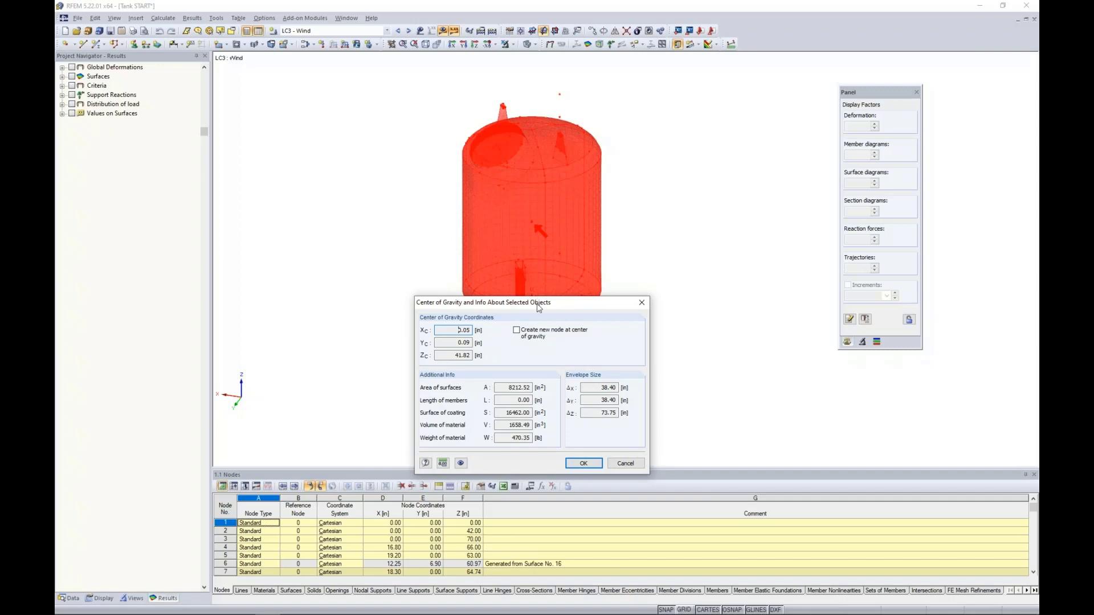
left_click_drag(538, 304, 553, 215)
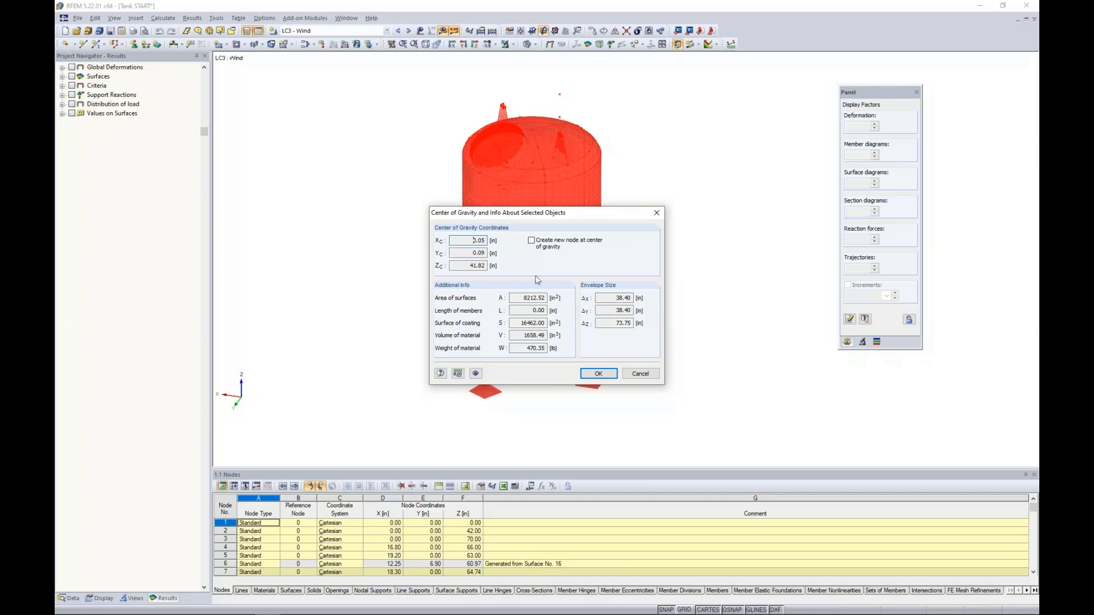
left_click(640, 374)
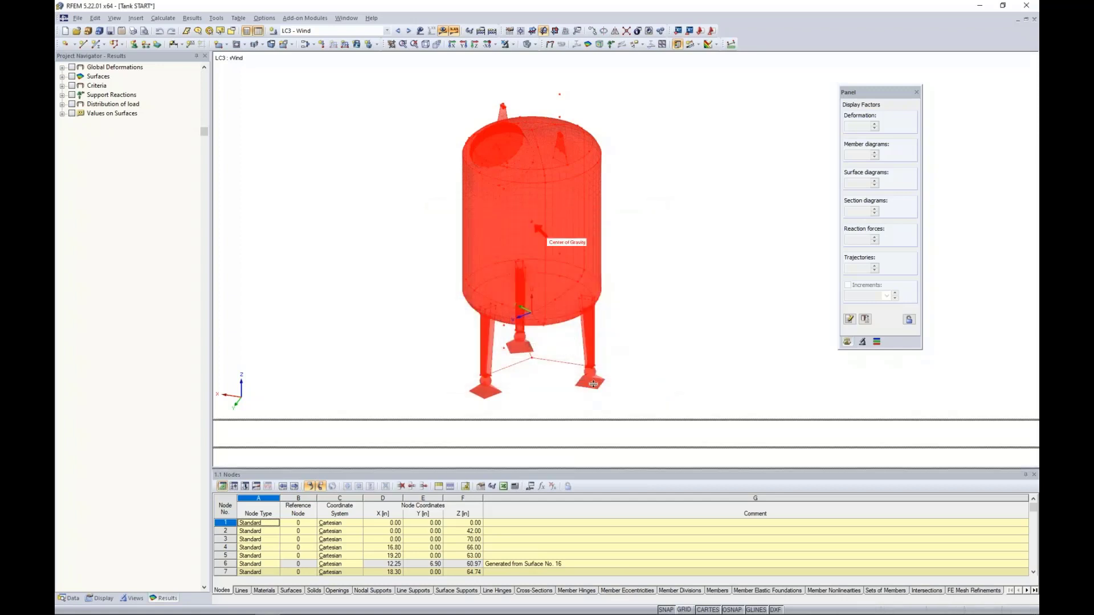
- Enlarge the table area, show the Results - Summary table and review the load and support force sums for LC1 and LC2
left_click_drag(593, 384, 600, 310)
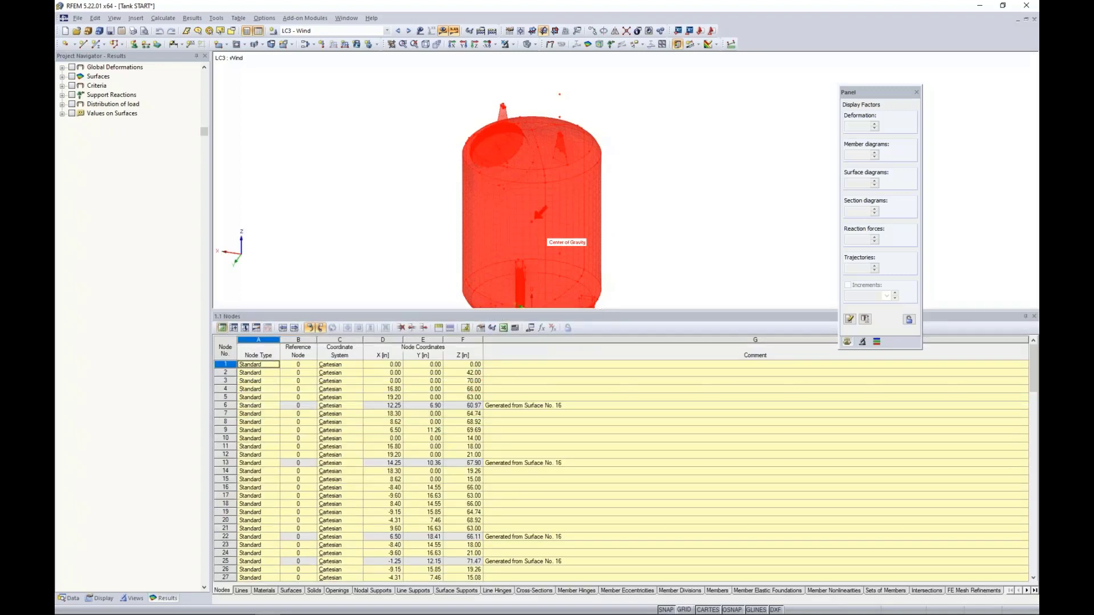
left_click(255, 328)
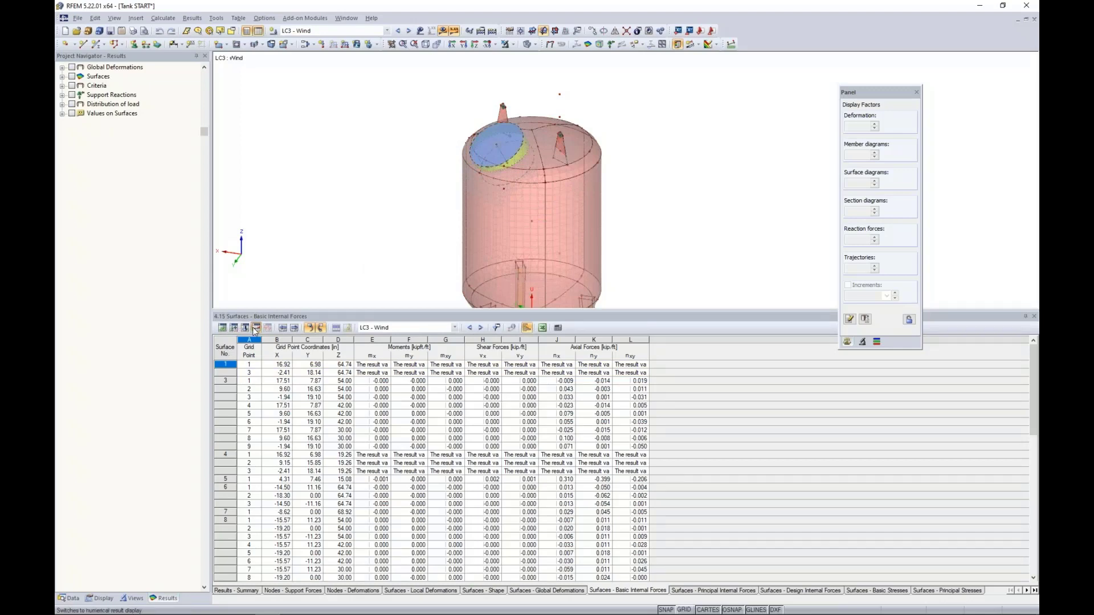
left_click(238, 591)
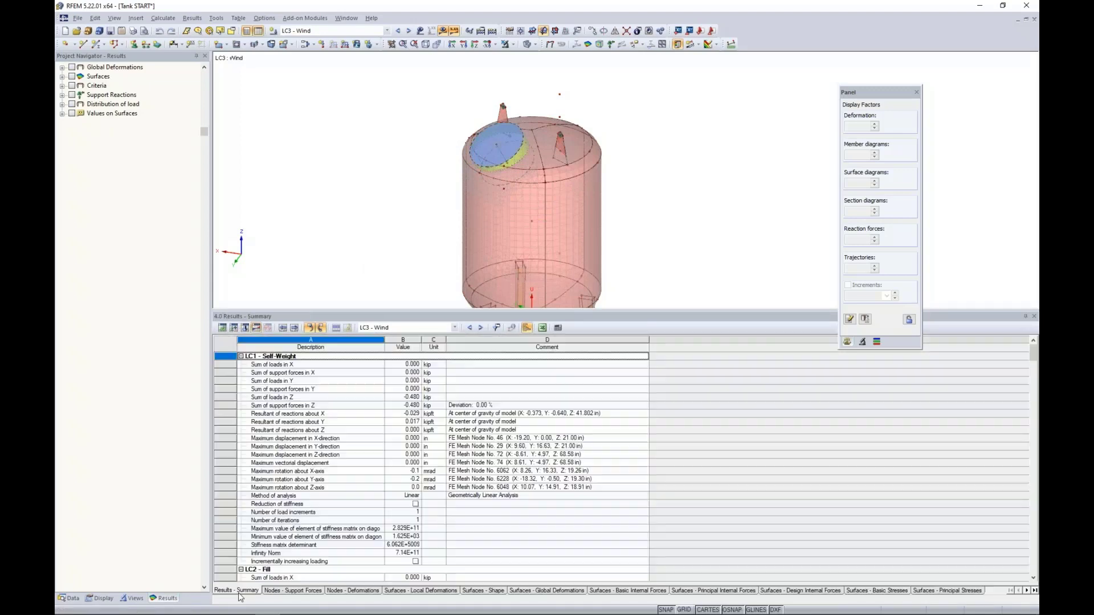
scroll(433, 430, "down", 2)
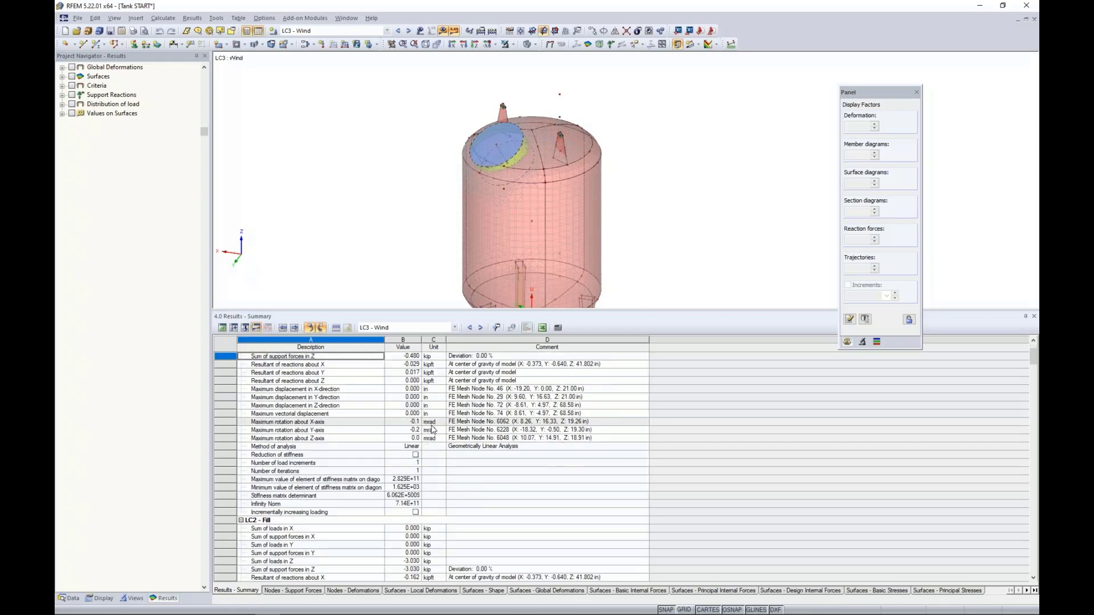
scroll(433, 430, "down", 4)
scroll(432, 430, "down", 2)
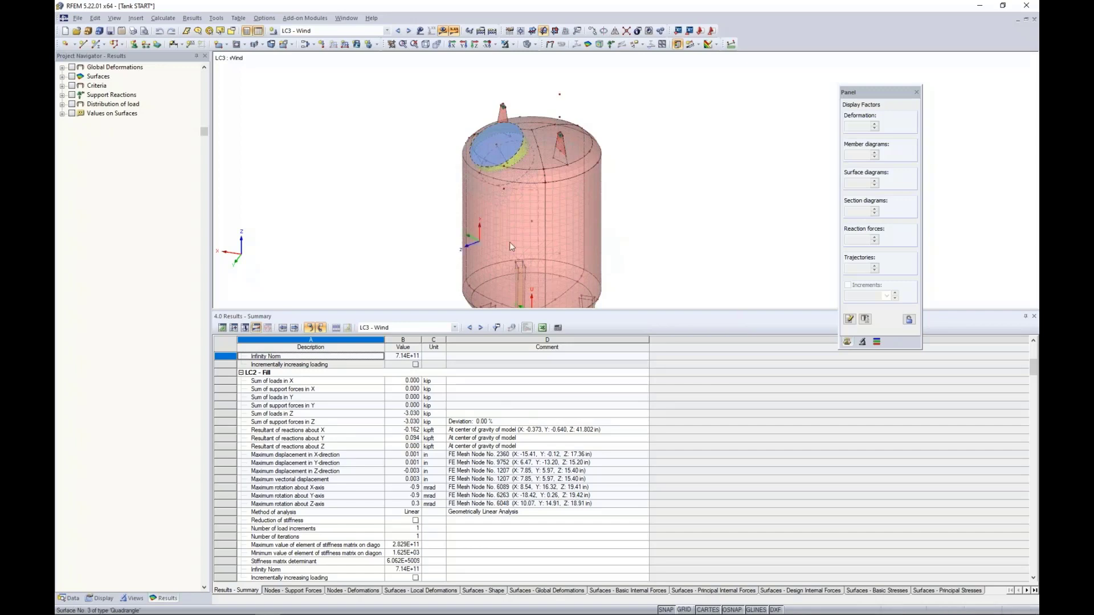
- Reduce the table area's height and display the nodal support reactions on the tank for LC3 Wind
middle_click_drag(420, 251, 413, 182)
scroll(415, 190, "down", 1)
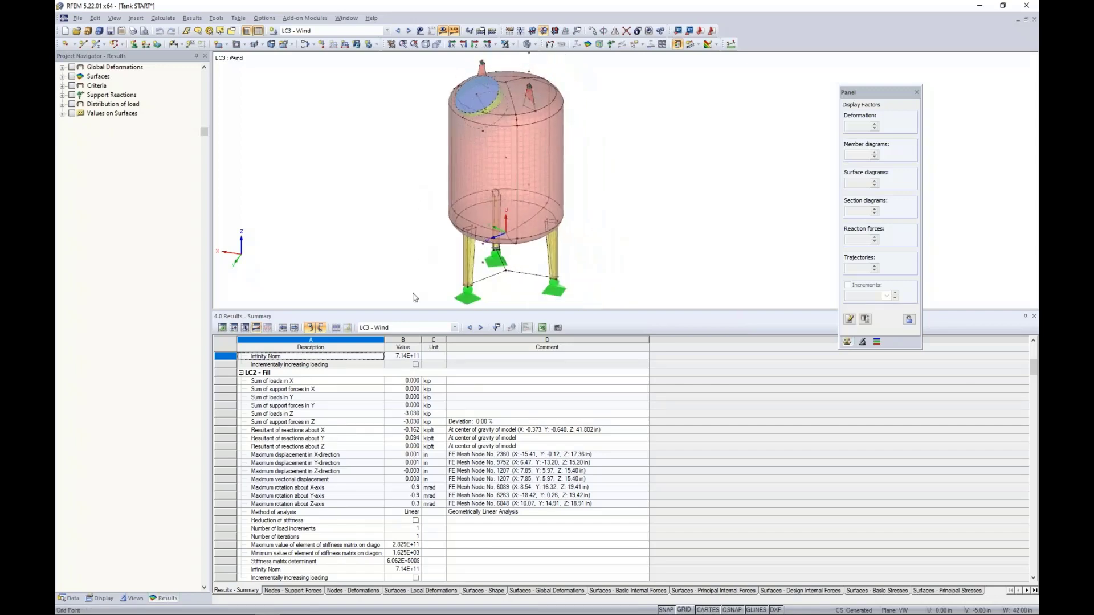
left_click_drag(407, 311, 409, 377)
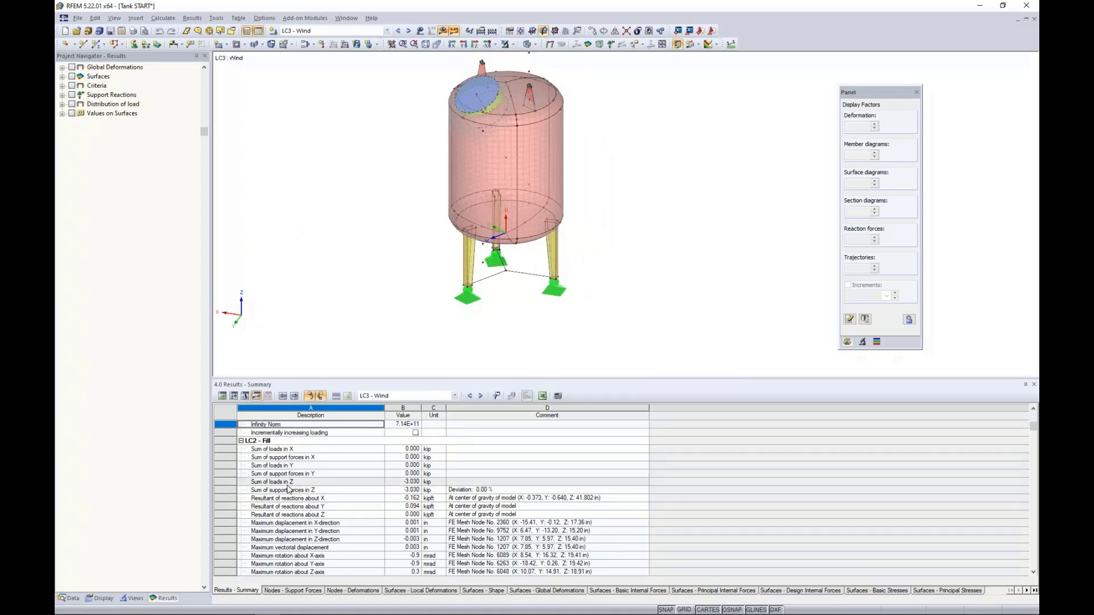
left_click(62, 95)
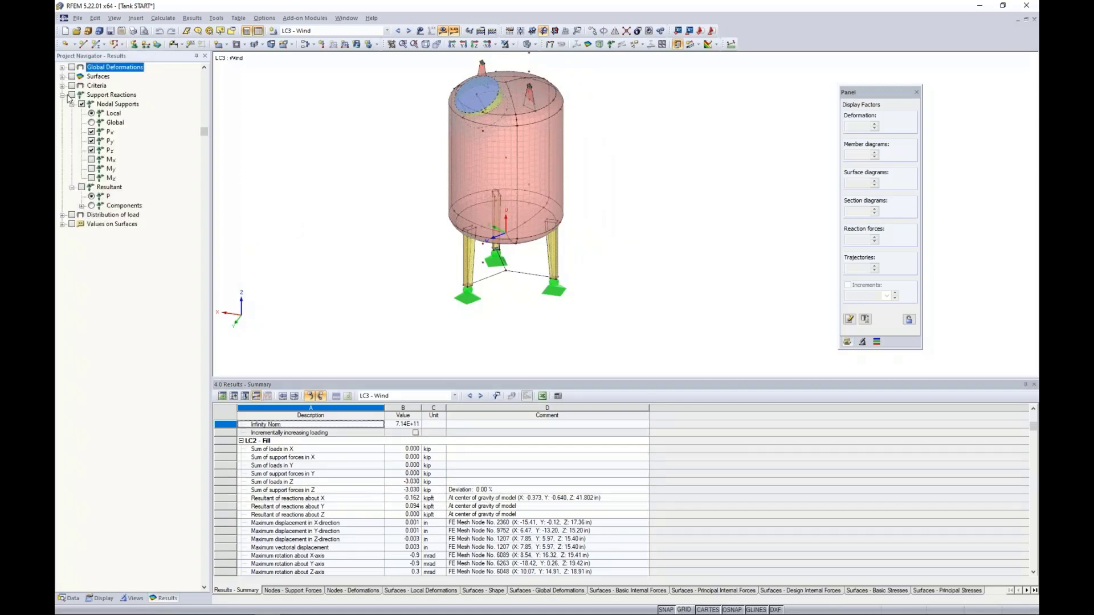
left_click(72, 95)
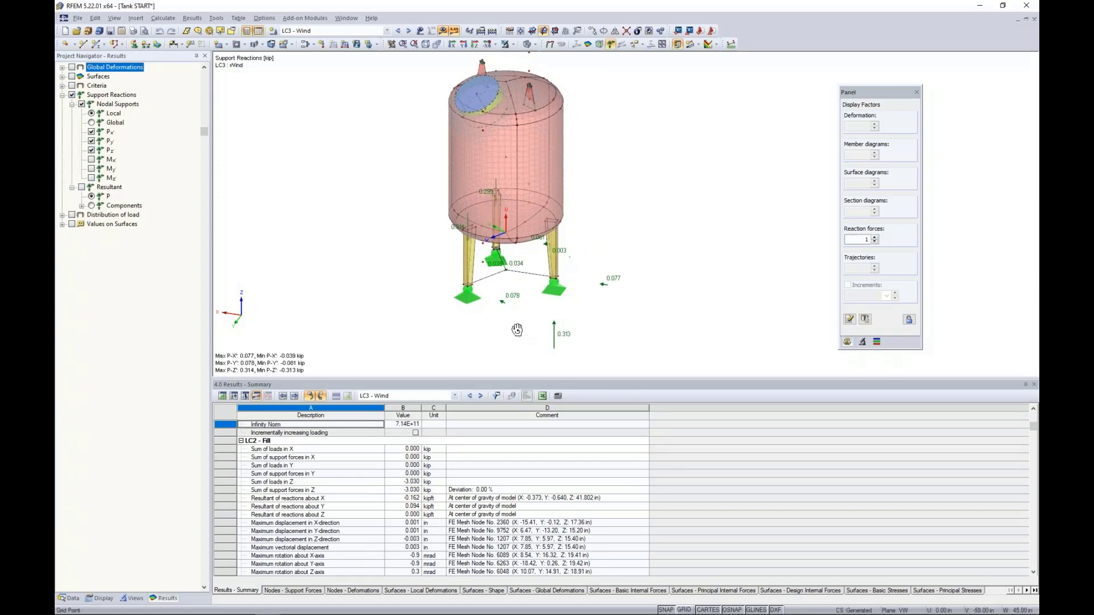
middle_click_drag(514, 323, 428, 259, "ctrl")
scroll(429, 259, "down", 1)
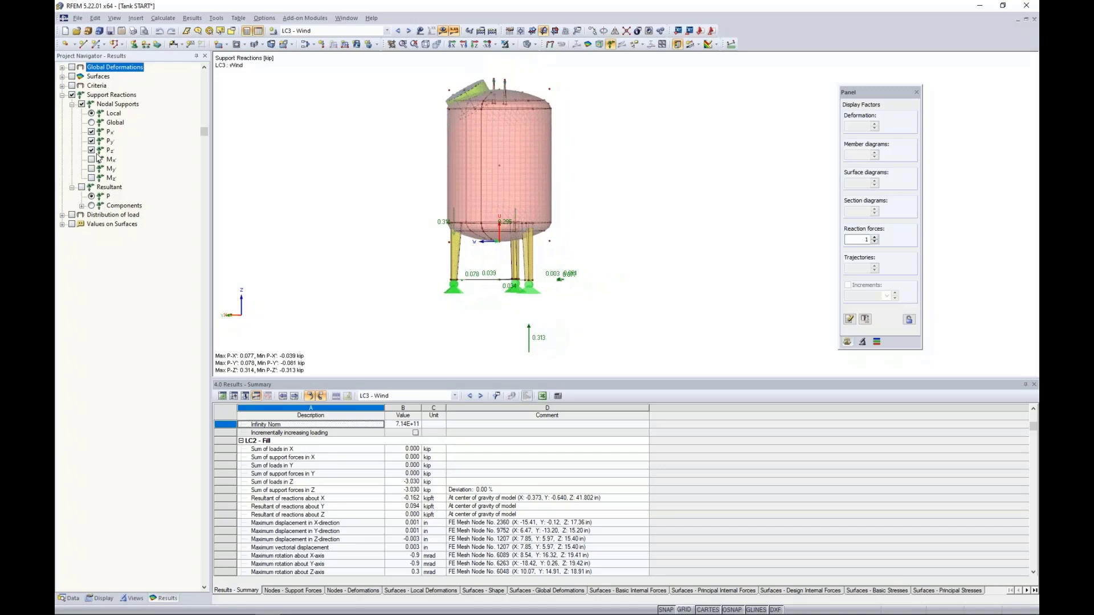
- Switch to LC2 Fill, inspect the support reactions under the three legs, and shrink the table area to enlarge the model view
left_click(319, 31)
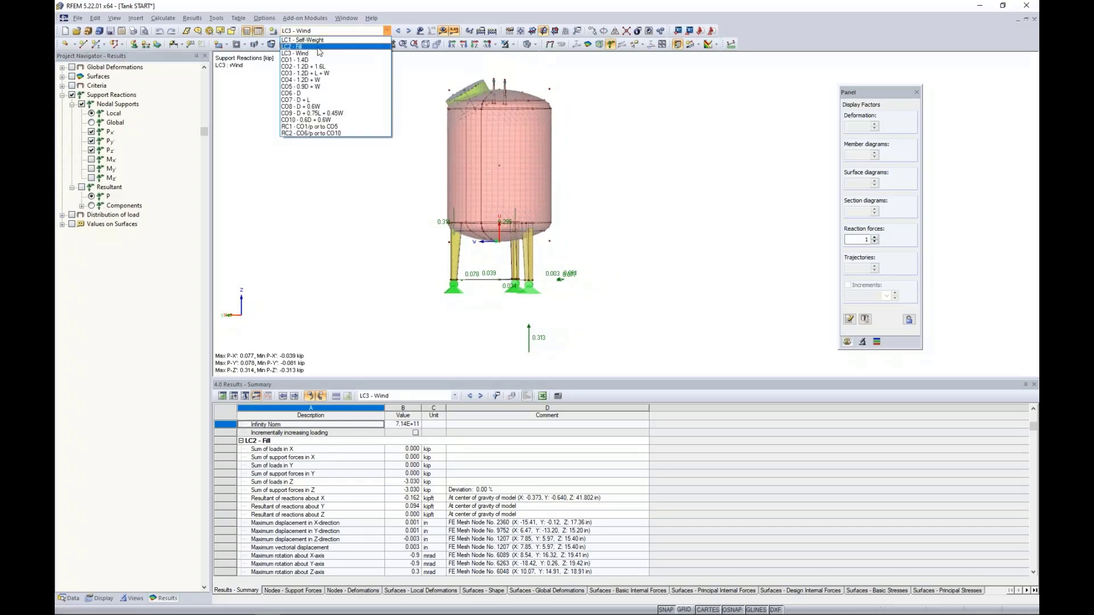
left_click(319, 48)
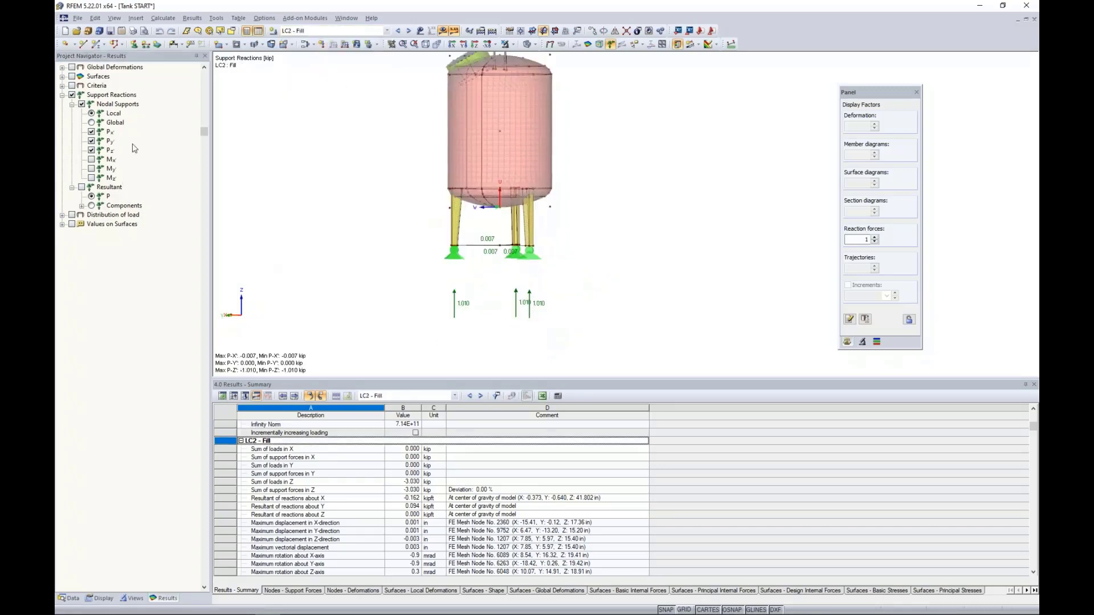
middle_click_drag(600, 308, 619, 308, "ctrl")
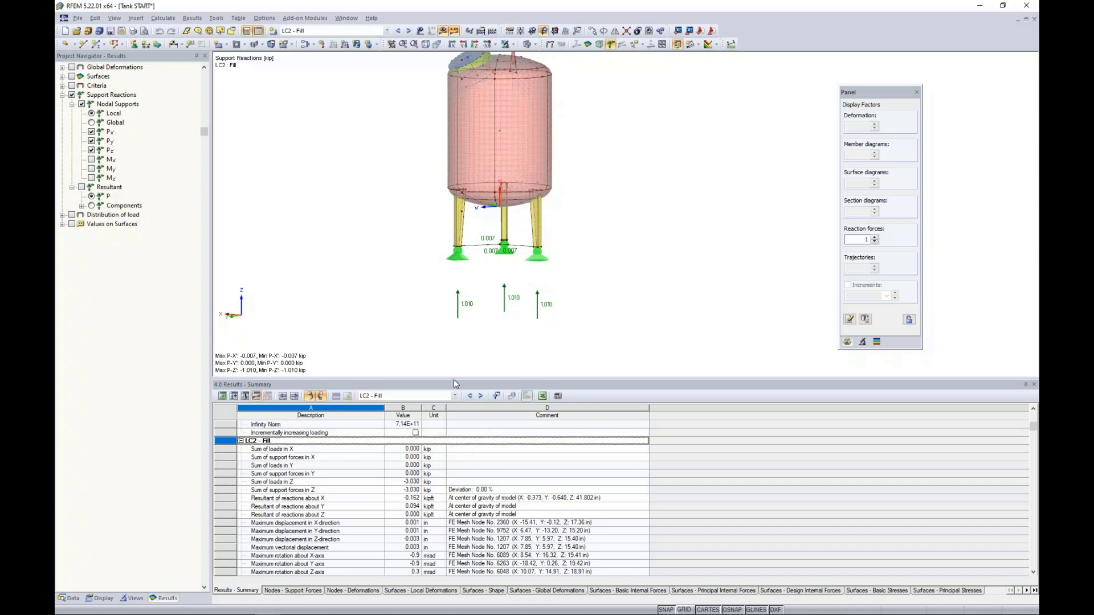
left_click_drag(454, 383, 462, 456)
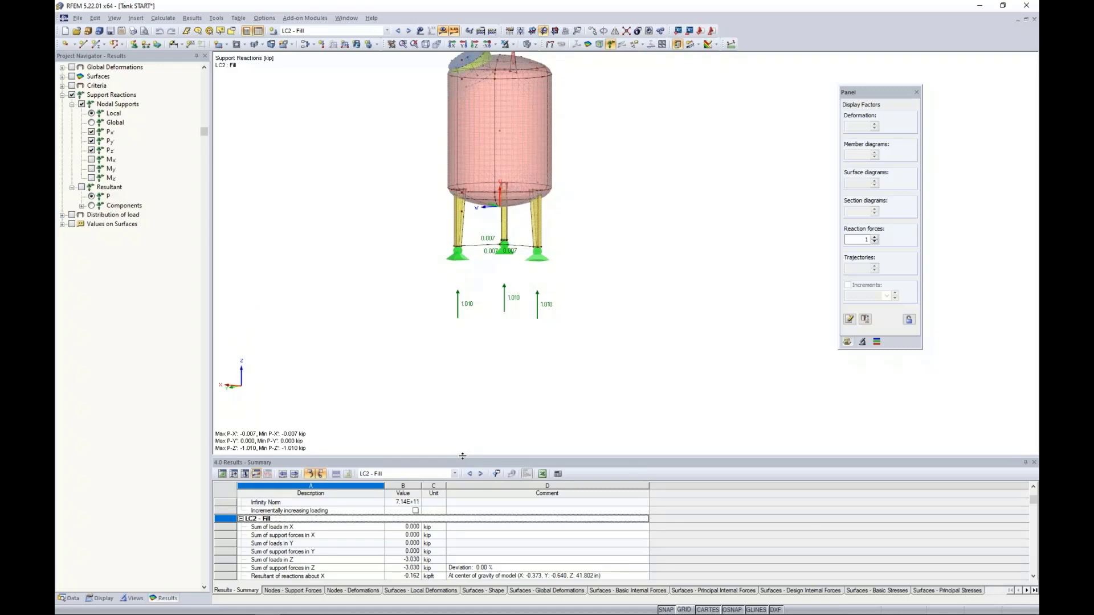
middle_click_drag(418, 228, 426, 282)
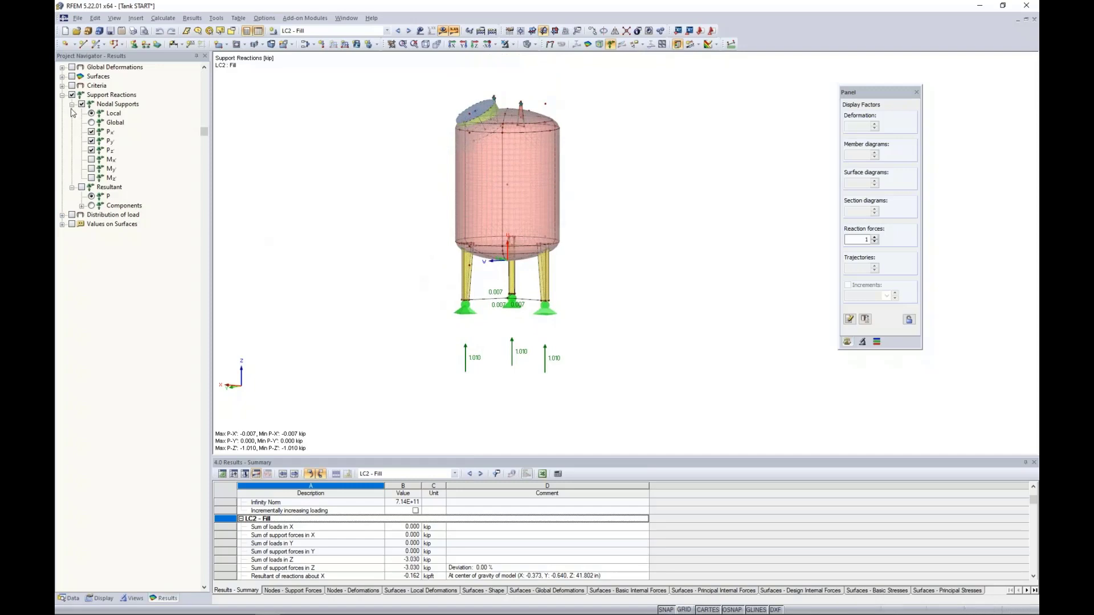
- Turn off the support reactions display, collapse its branch and expand the surface results in the results navigator
left_click(73, 97)
left_click(72, 95)
left_click(62, 95)
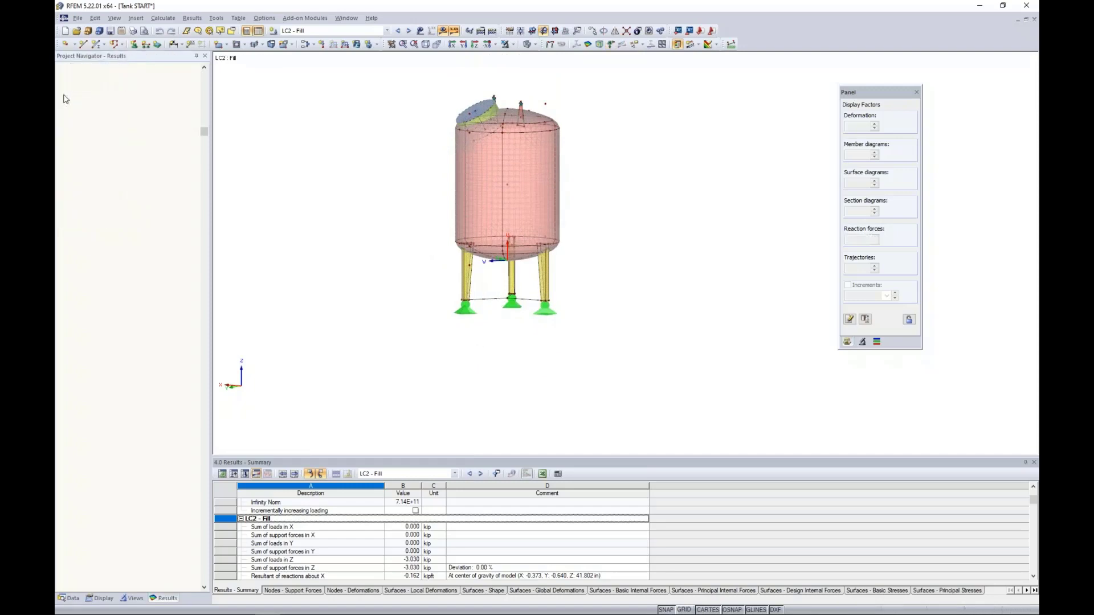
left_click(62, 77)
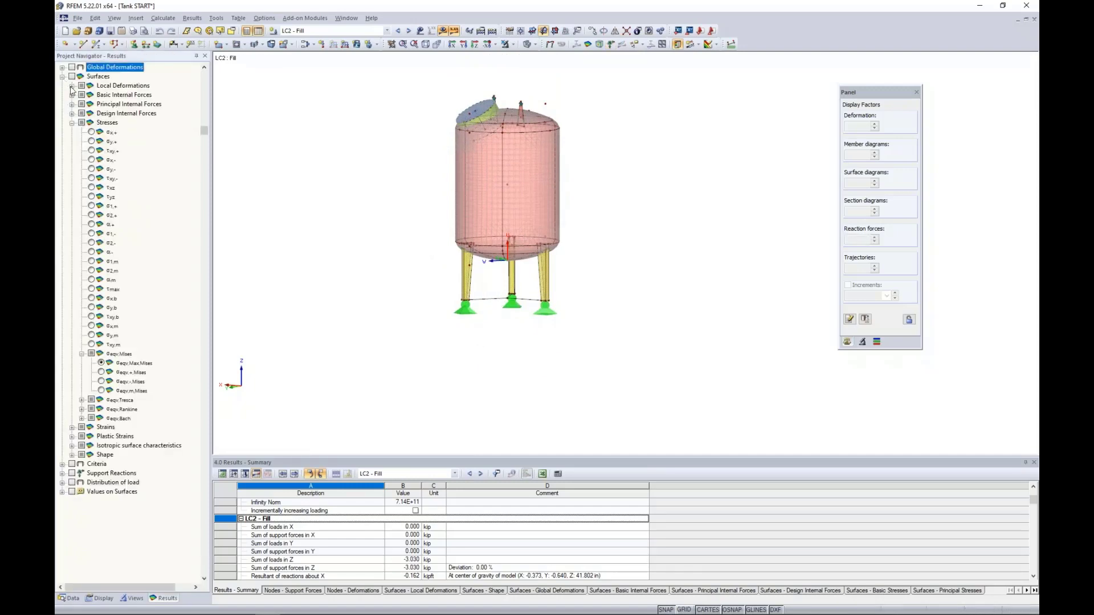
- Switch the displayed results to load combination CO3 - 1.2D + L + W
left_click(336, 30)
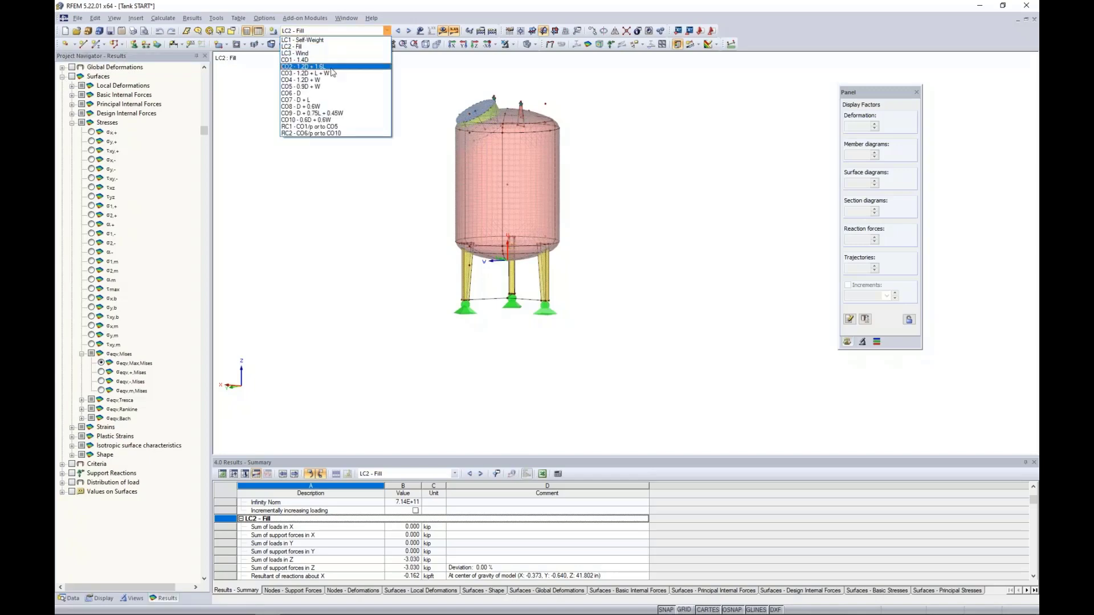
left_click(333, 73)
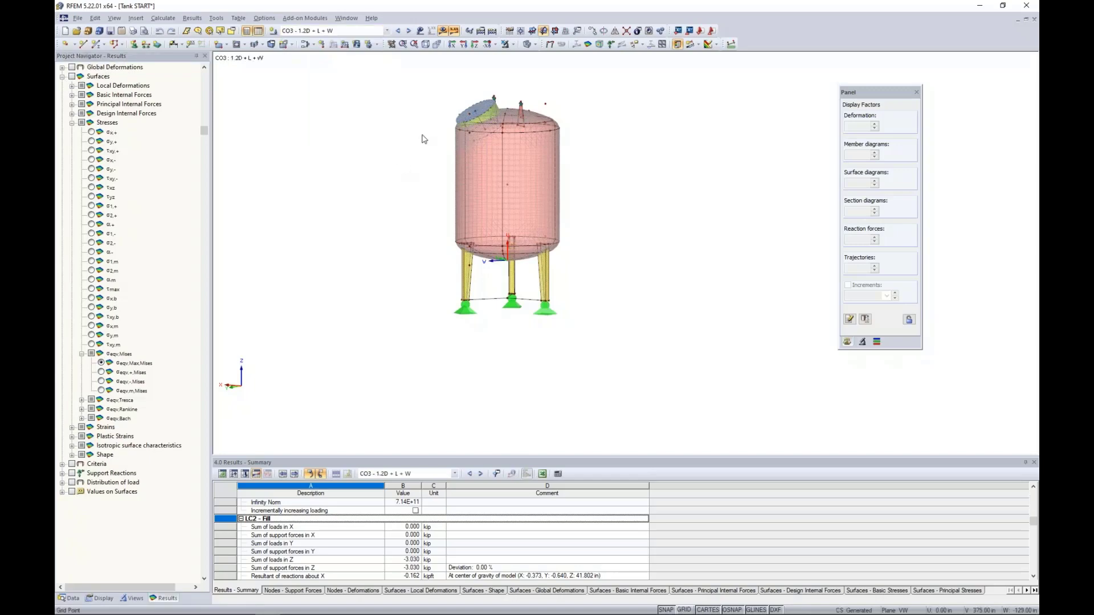
scroll(413, 215, "up", 2)
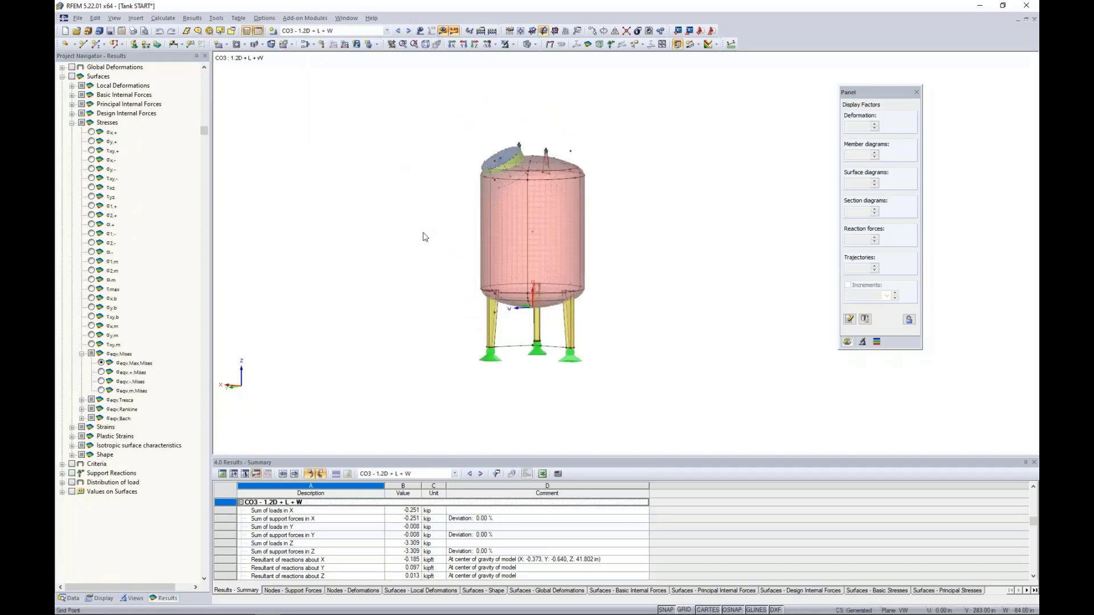
- Collapse the Stresses category and display the basic internal force mx on the tank surfaces
left_click(72, 122)
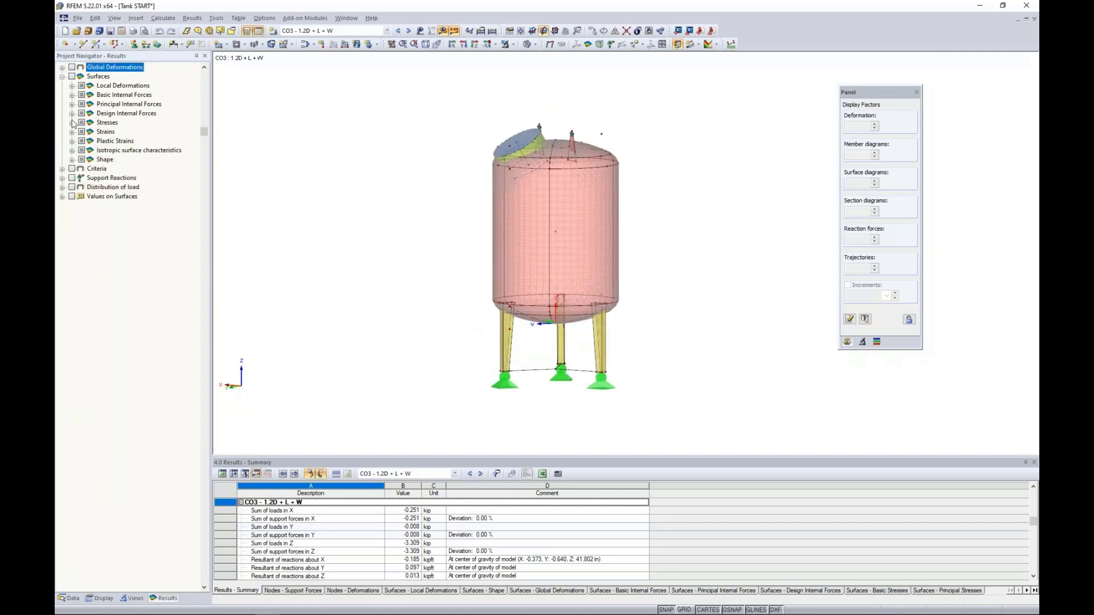
left_click(73, 86)
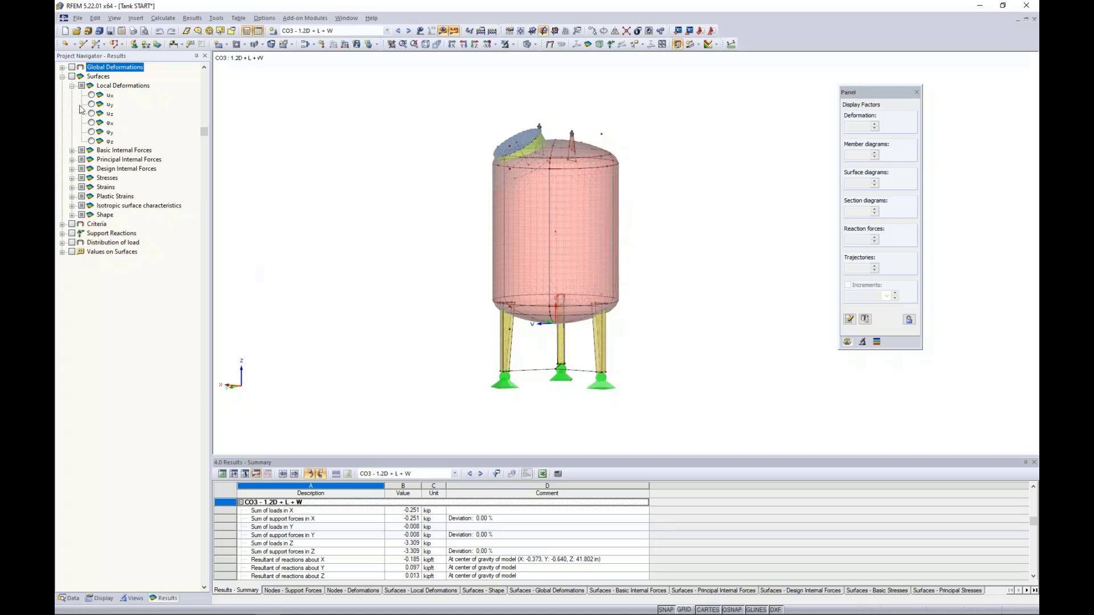
left_click(72, 86)
left_click(72, 94)
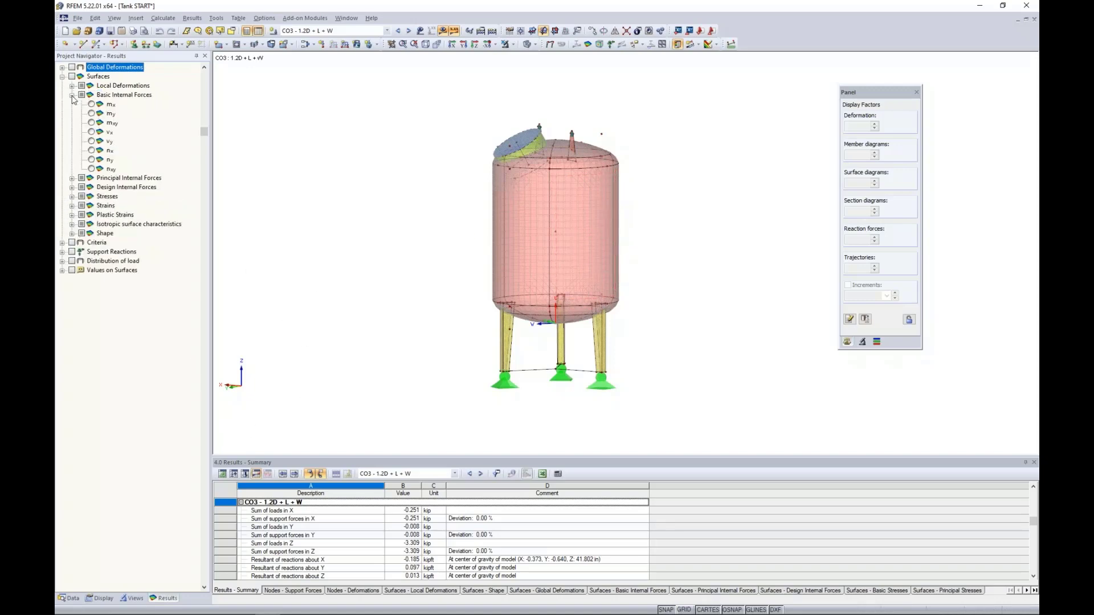
left_click(92, 104)
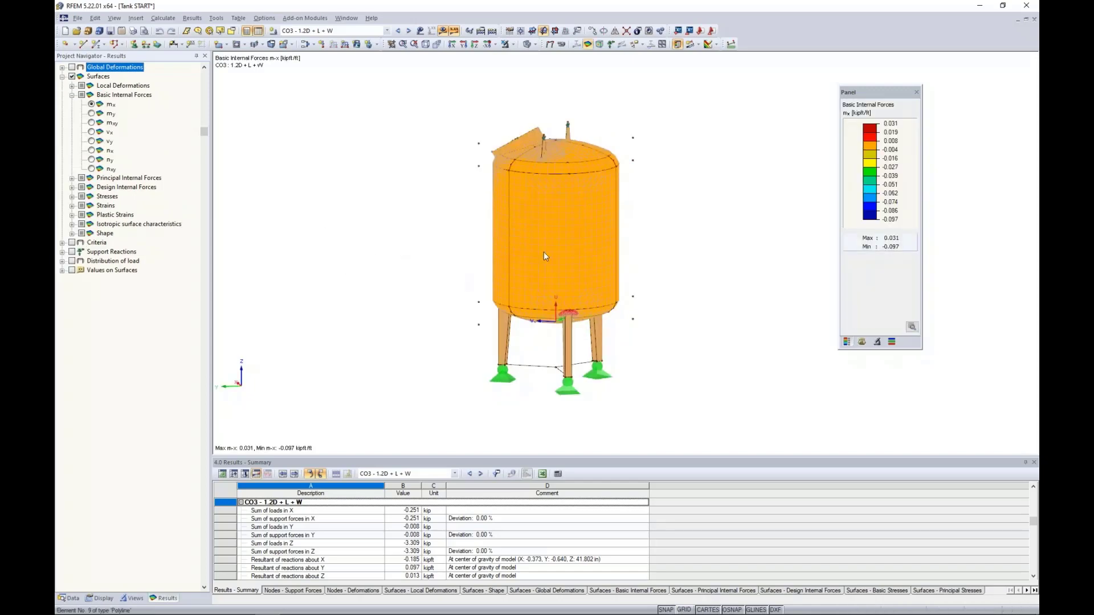
- Isolate the front curved wall surface of the tank using Visibility by Selected Objects
left_click(543, 251)
left_click(532, 248)
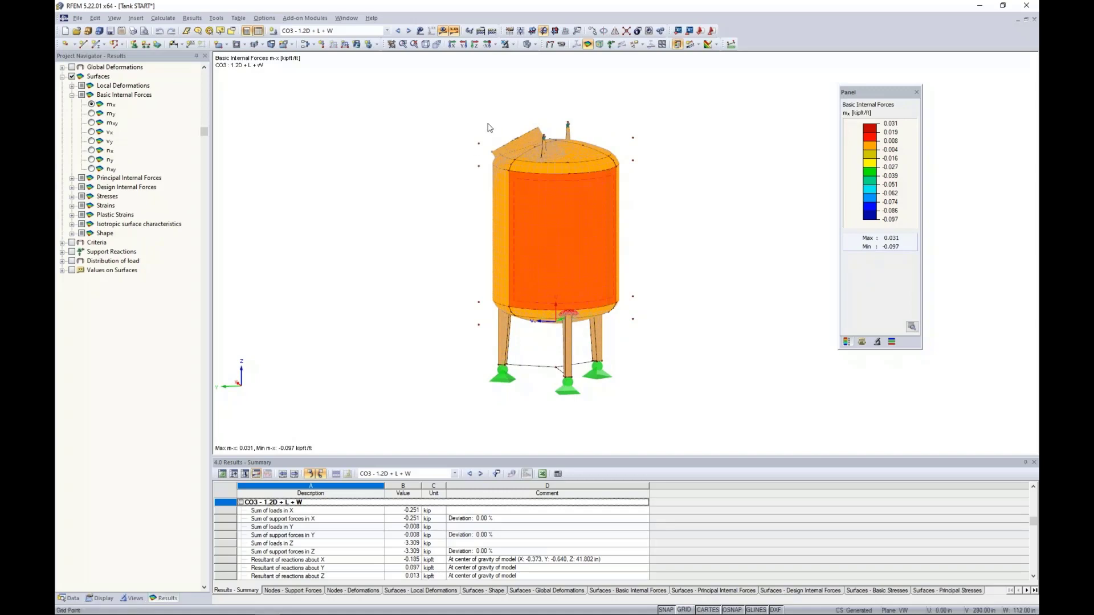
left_click(512, 45)
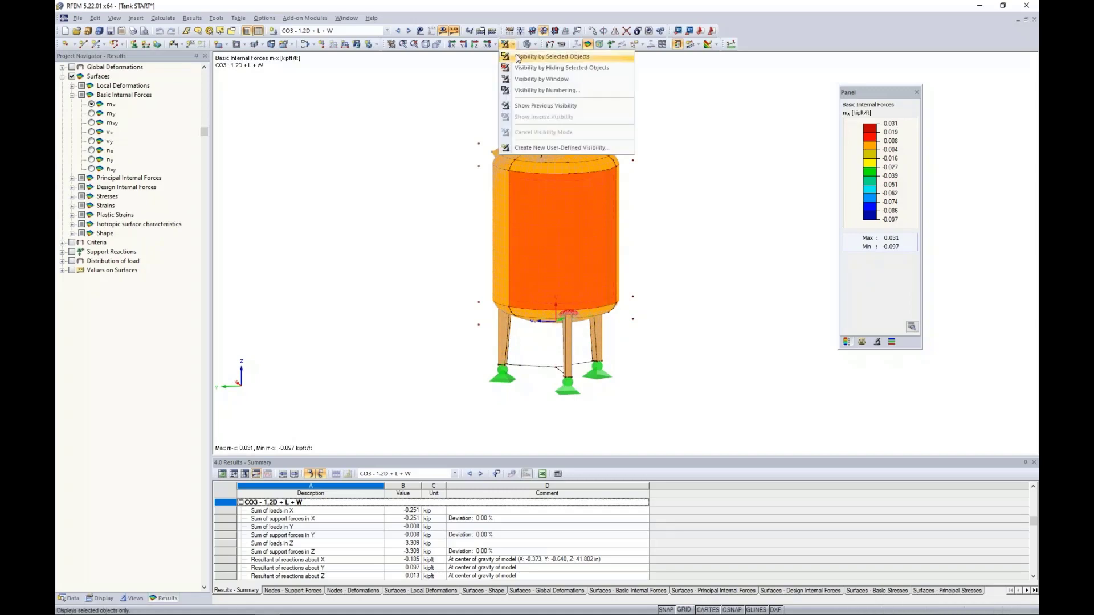
left_click(518, 58)
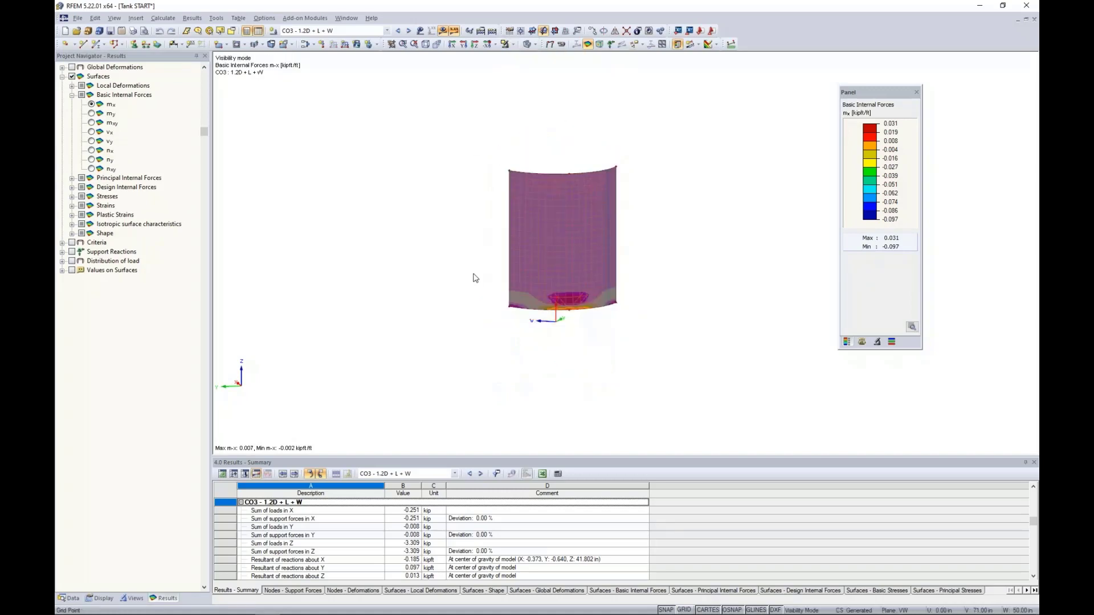
scroll(460, 334, "up", 3)
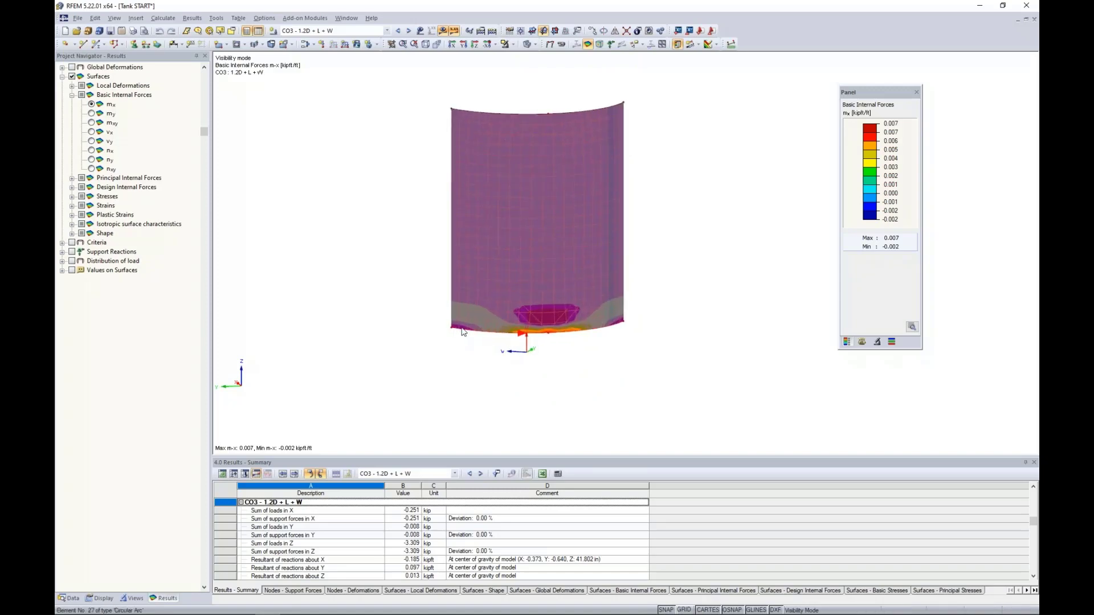
- Turn on the local axis system for the isolated wall surface and deselect the surface
left_click(428, 291)
left_click(526, 211)
right_click(526, 210)
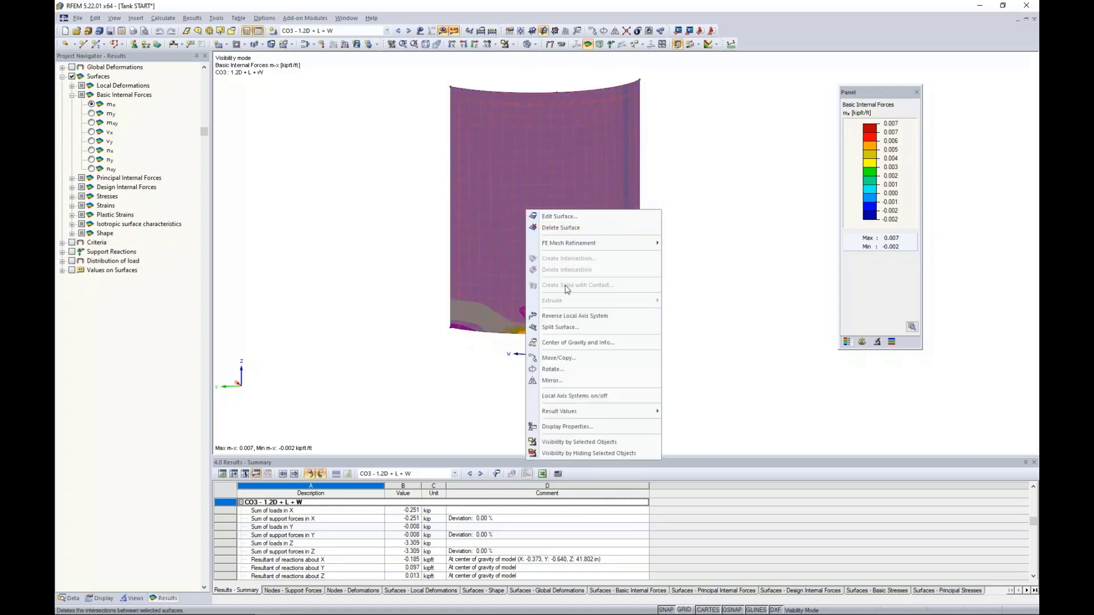
left_click(569, 396)
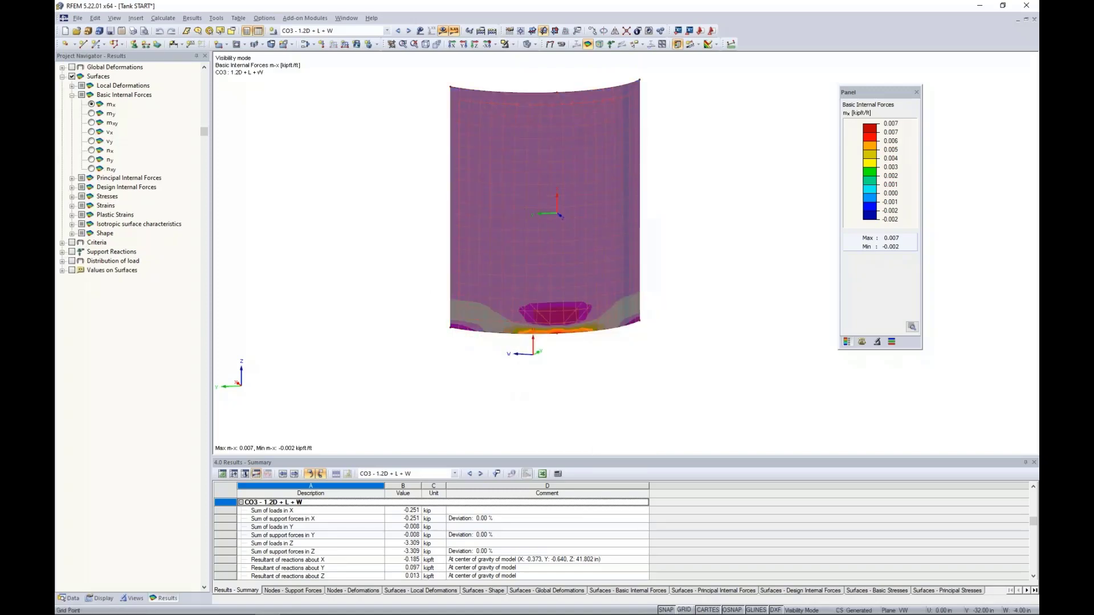
left_click(453, 387)
middle_click_drag(382, 247, 408, 251, "ctrl")
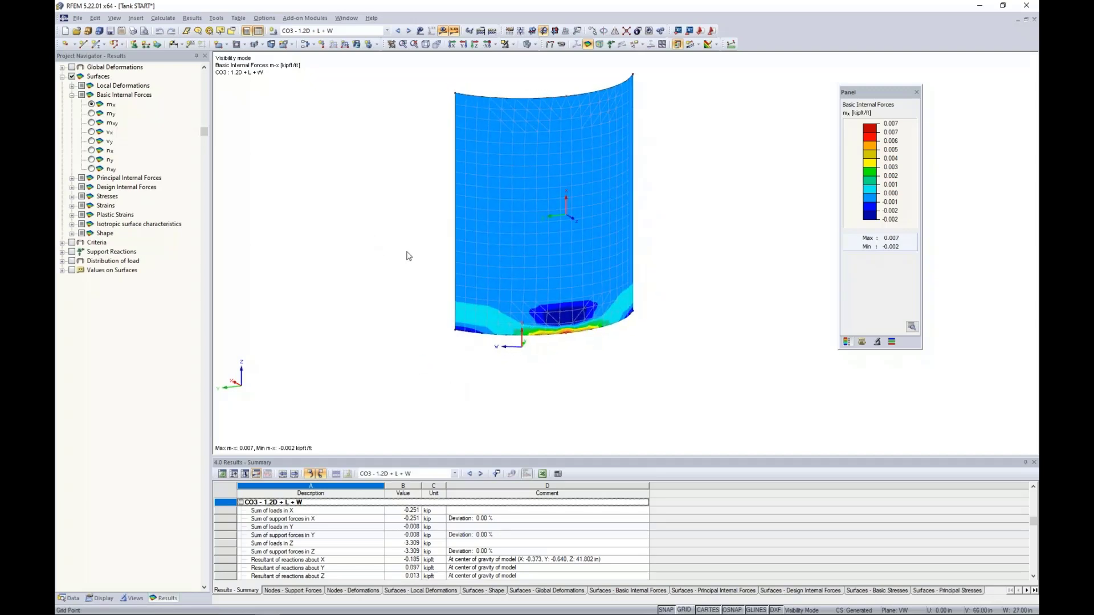
- Compare the basic internal forces my, vx, vy and nx on the isolated wall surface, finishing with mx displayed
left_click(111, 114)
left_click(91, 113)
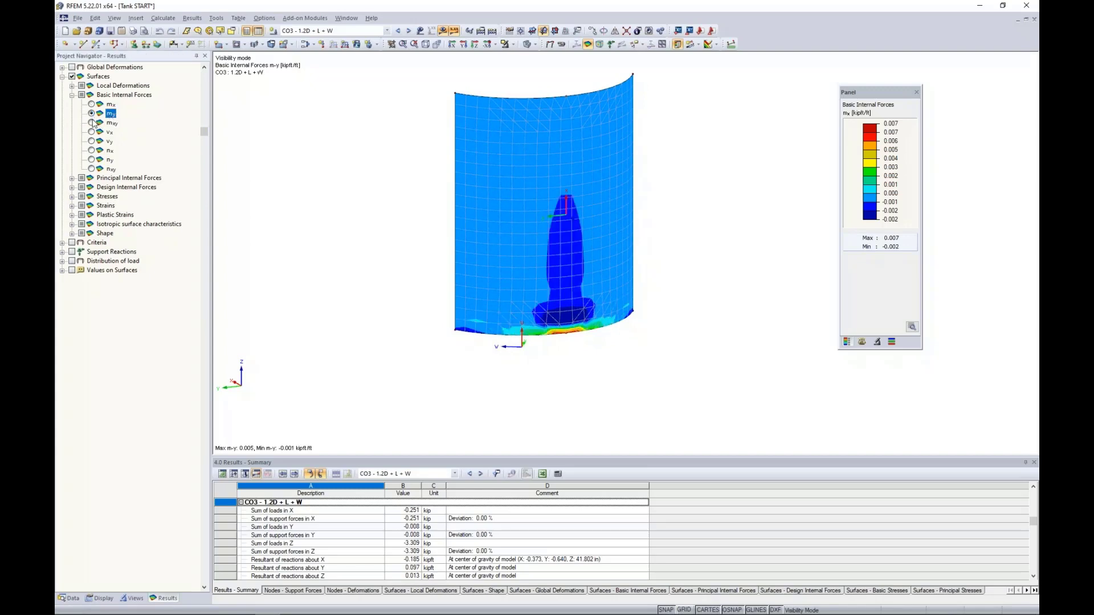
left_click(92, 133)
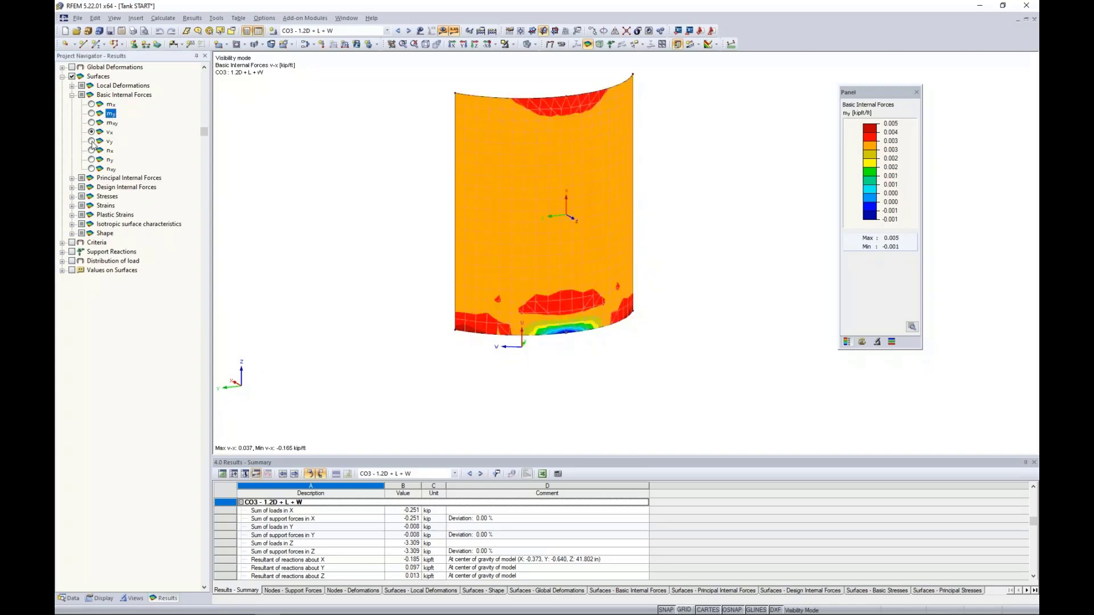
left_click(92, 141)
left_click(92, 150)
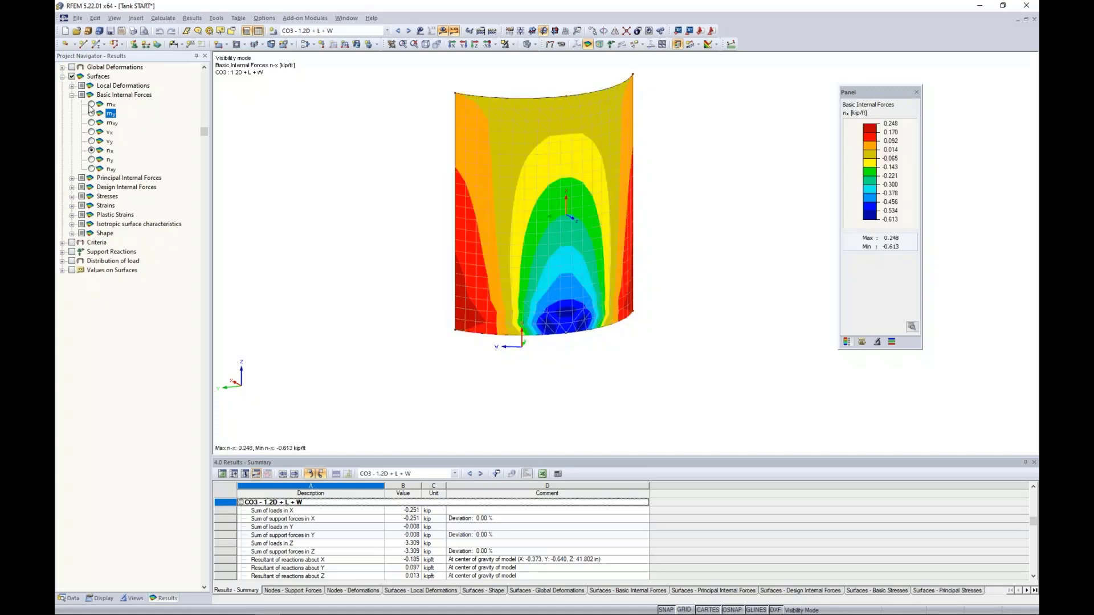
left_click(92, 105)
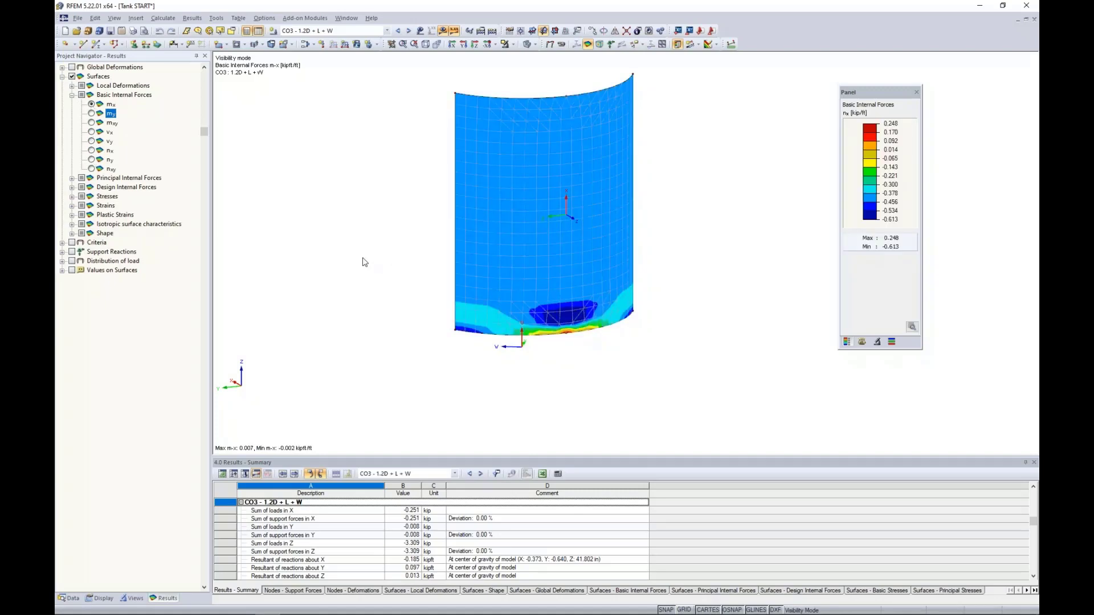
middle_click_drag(364, 262, 363, 268)
scroll(365, 268, "up", 2)
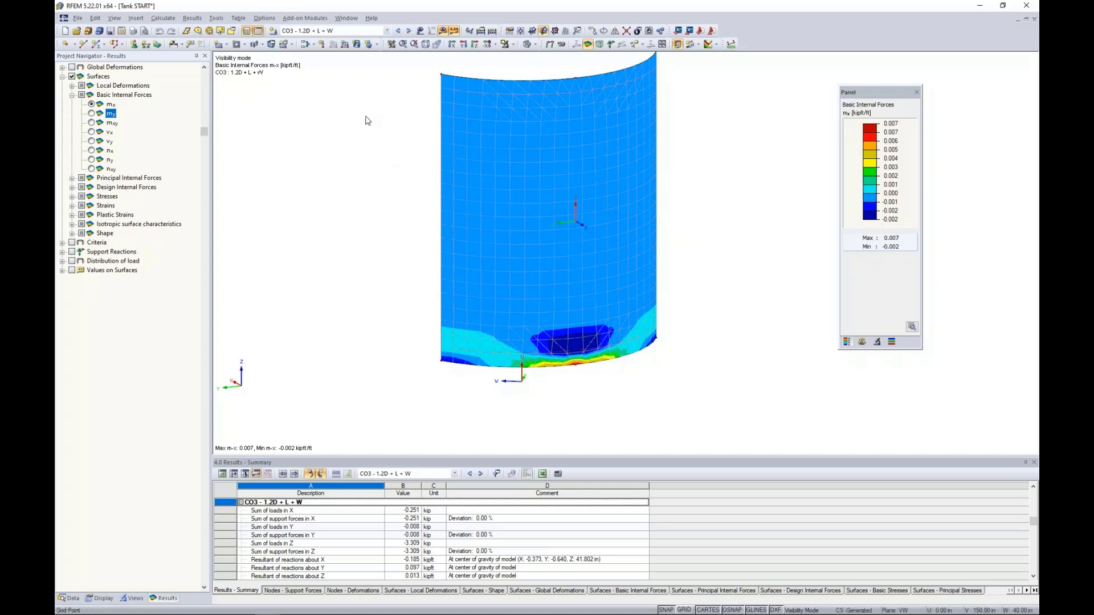
- Switch to Google Chrome showing the RFEM 5 online manual page 8.15 Surfaces - Basic Internal Forces
left_click(346, 18)
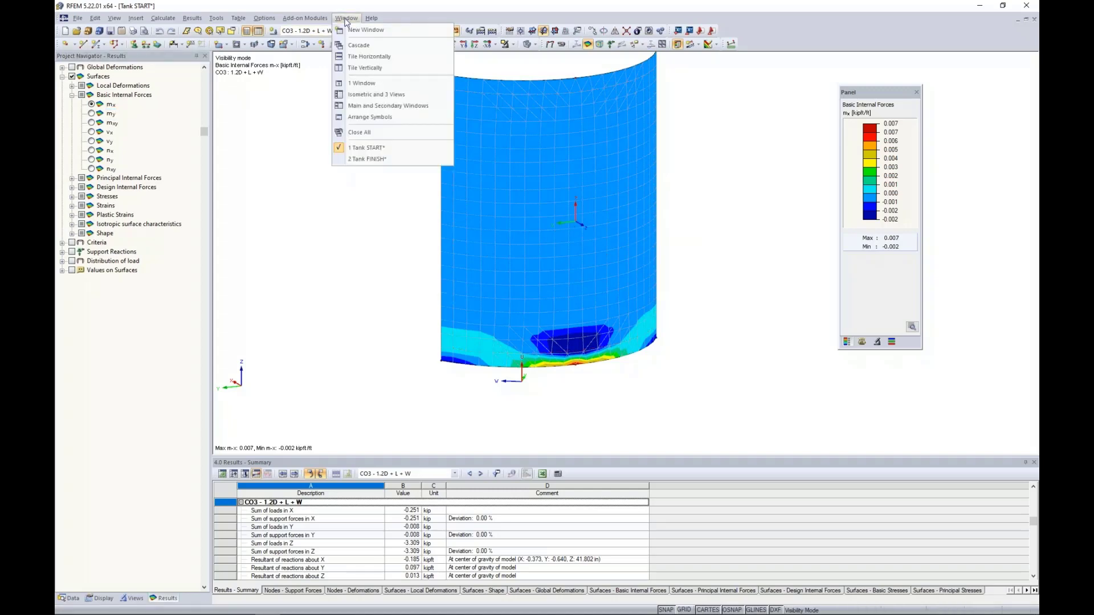
mouse_move(374, 21)
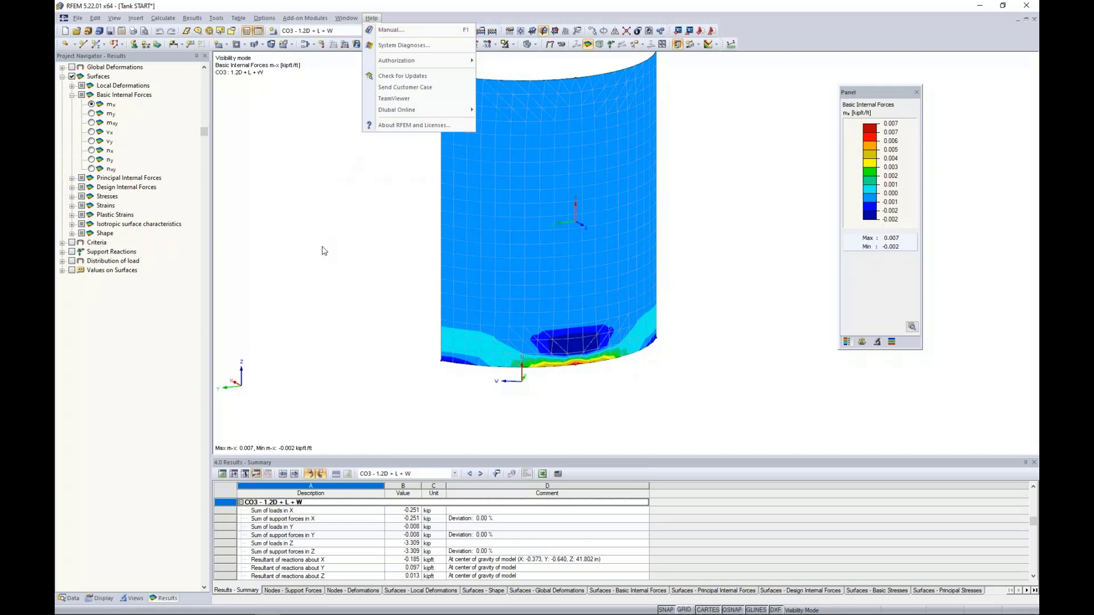
key("super+Tab")
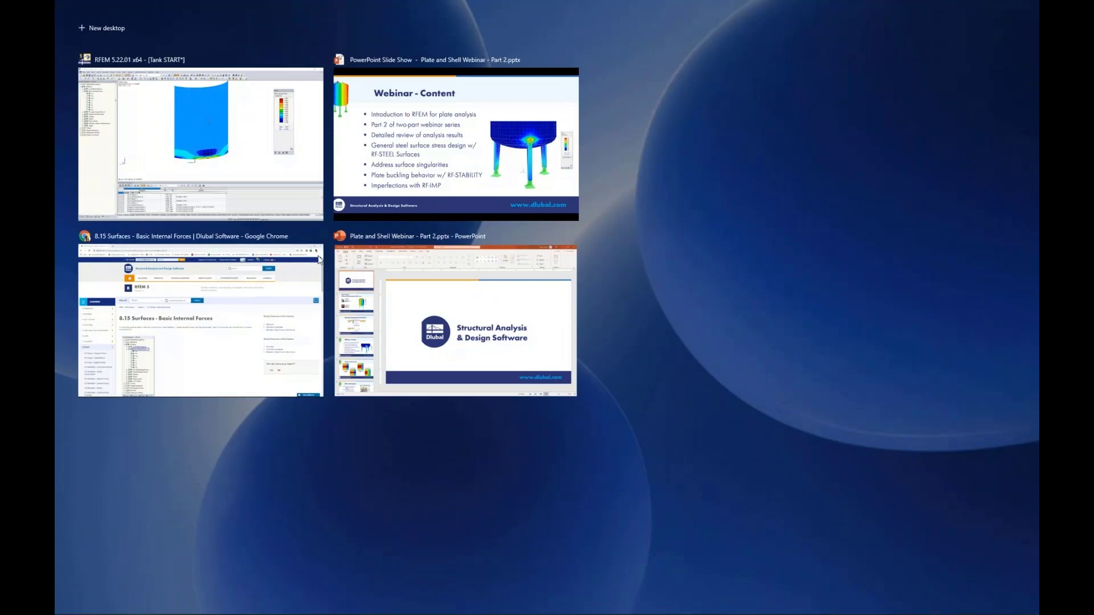
left_click(243, 316)
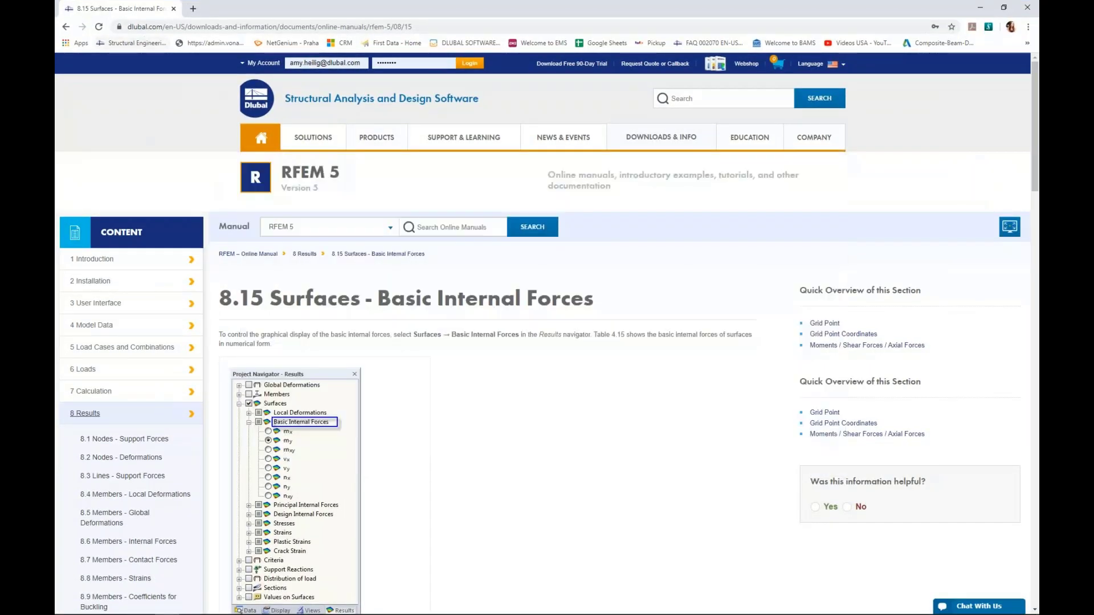
- Examine the manual's figure on surface internal forces and stresses and Table 8.8 with the basic internal force definitions
mouse_move(635, 139)
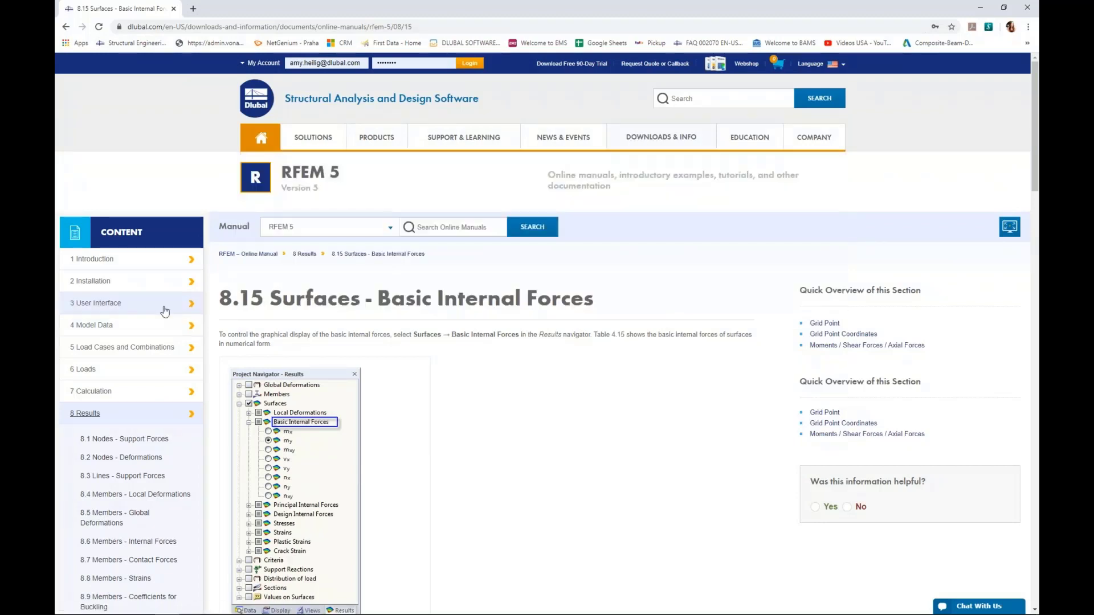
scroll(165, 310, "down", 3)
scroll(165, 310, "down", 5)
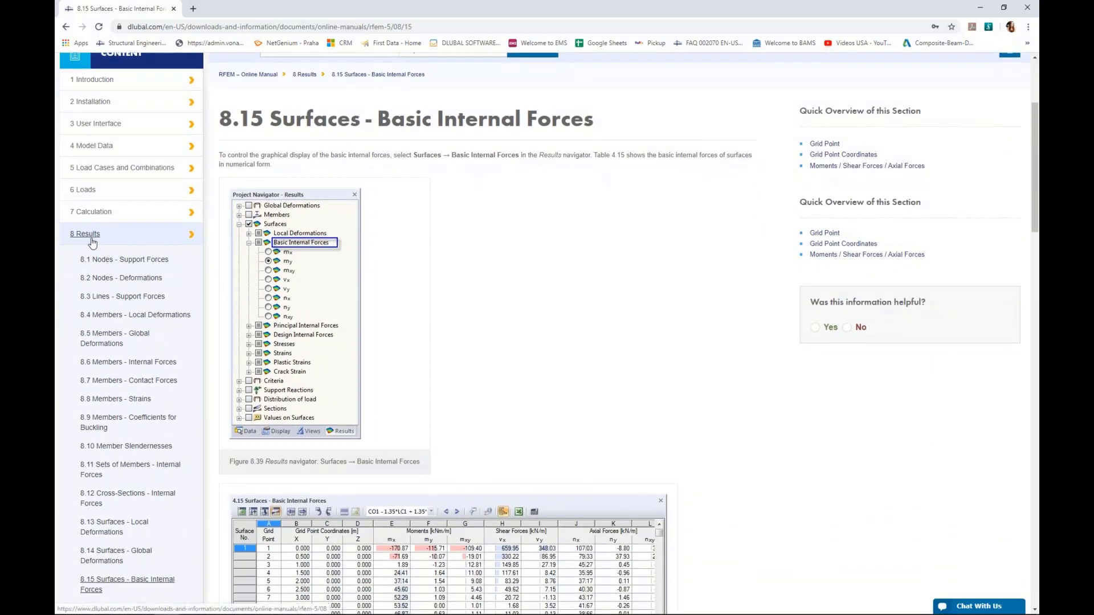
scroll(93, 244, "down", 4)
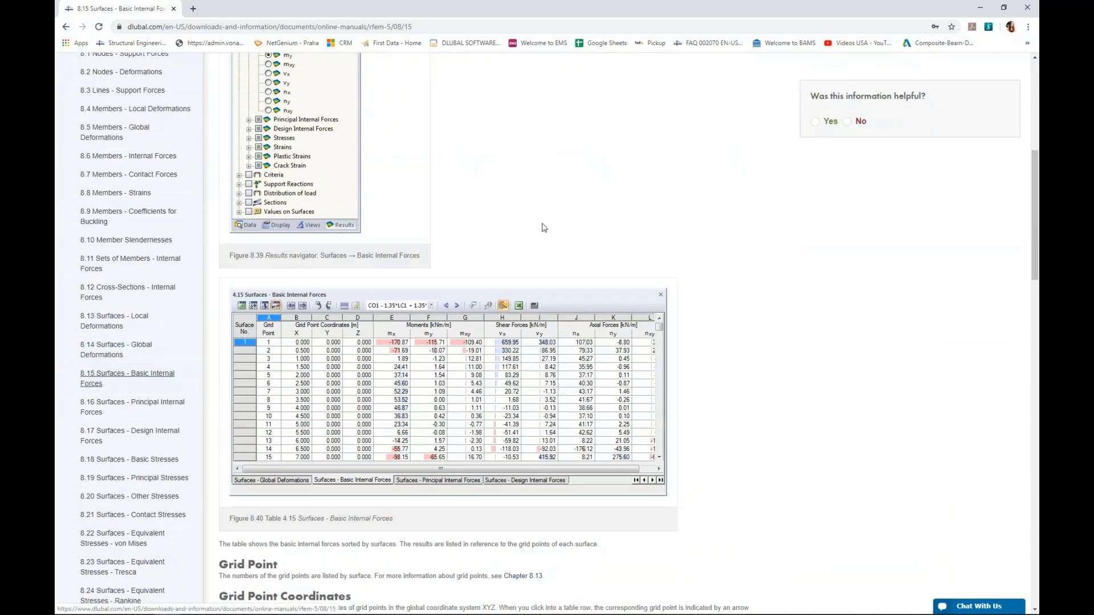
scroll(541, 225, "down", 6)
scroll(542, 227, "down", 8)
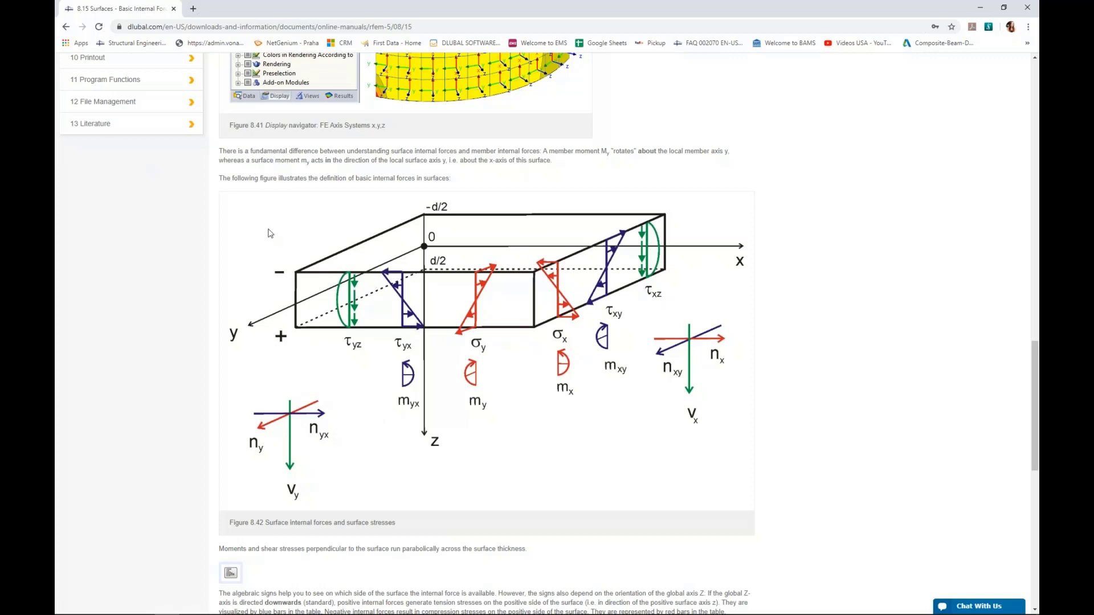
scroll(291, 250, "down", 4)
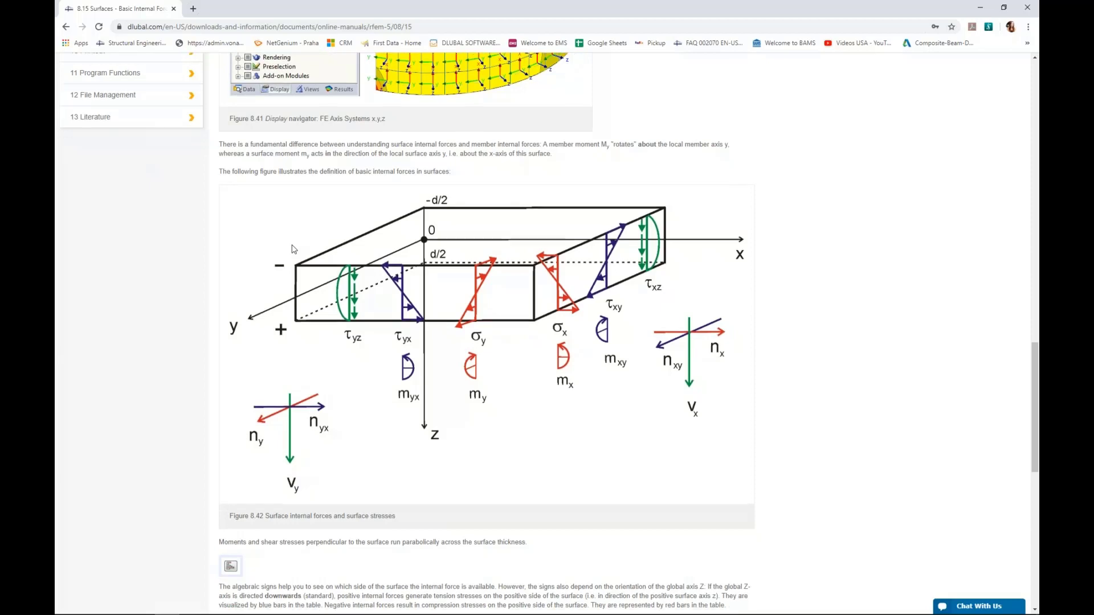
scroll(292, 251, "down", 5)
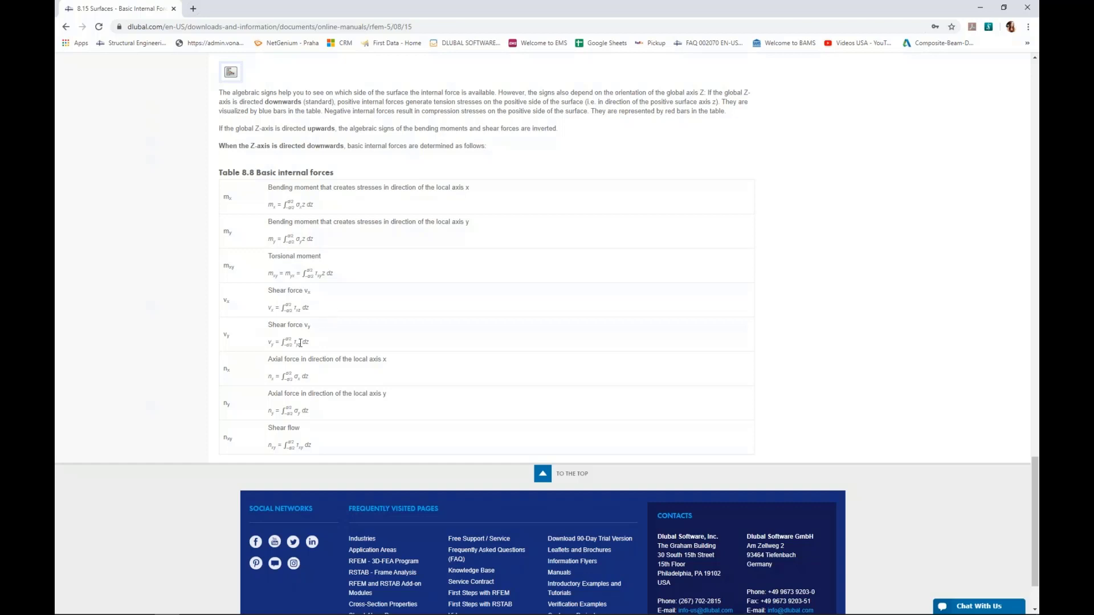
- Switch back to RFEM, collapse the Basic Internal Forces category and expand Principal Internal Forces
key("super+Tab")
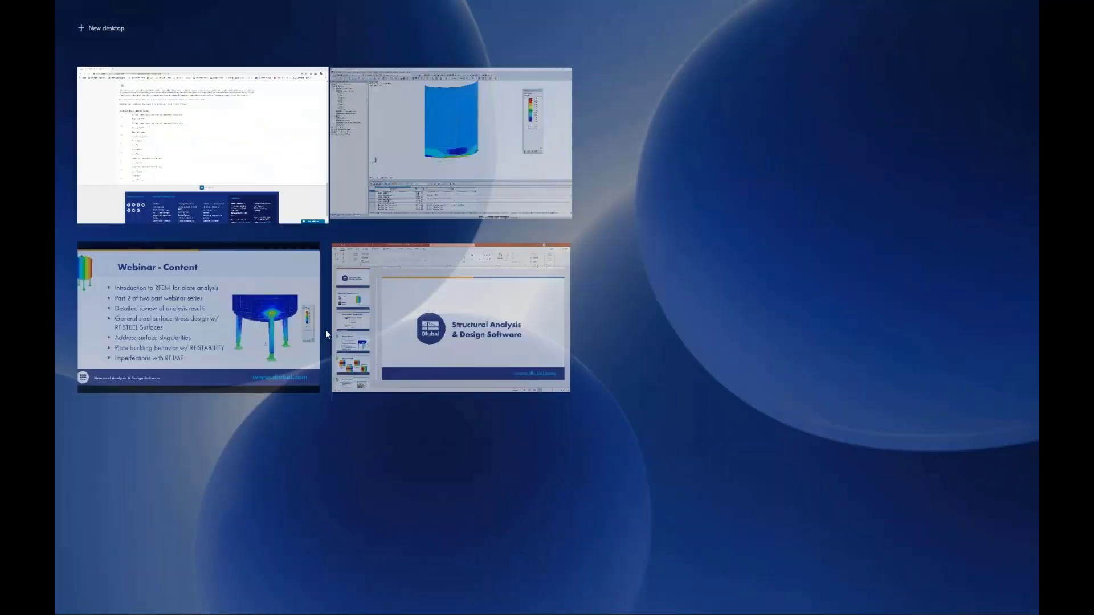
left_click(406, 162)
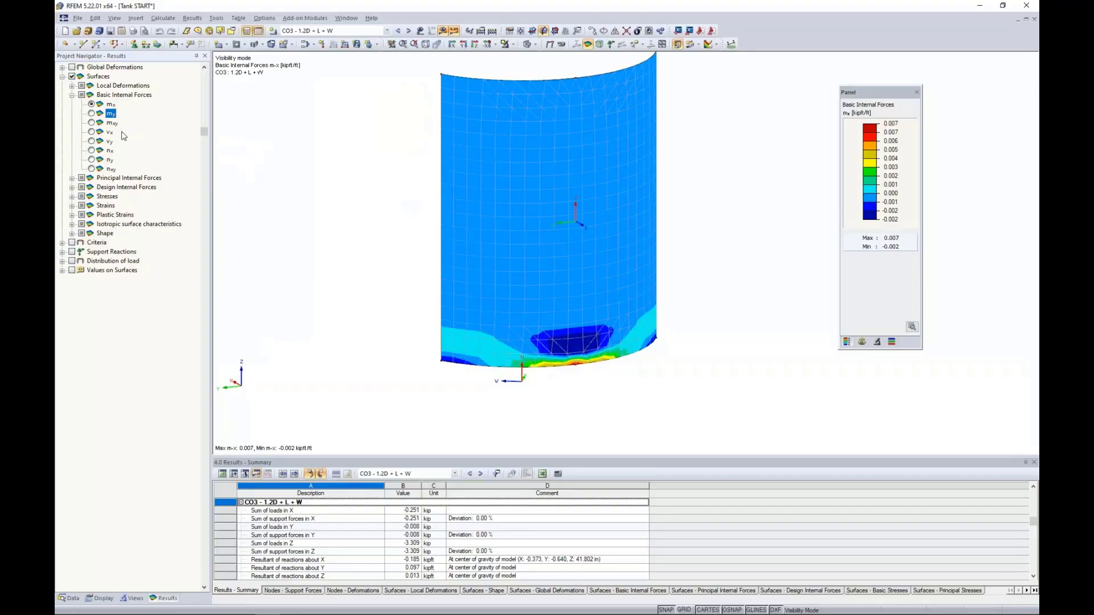
left_click(72, 96)
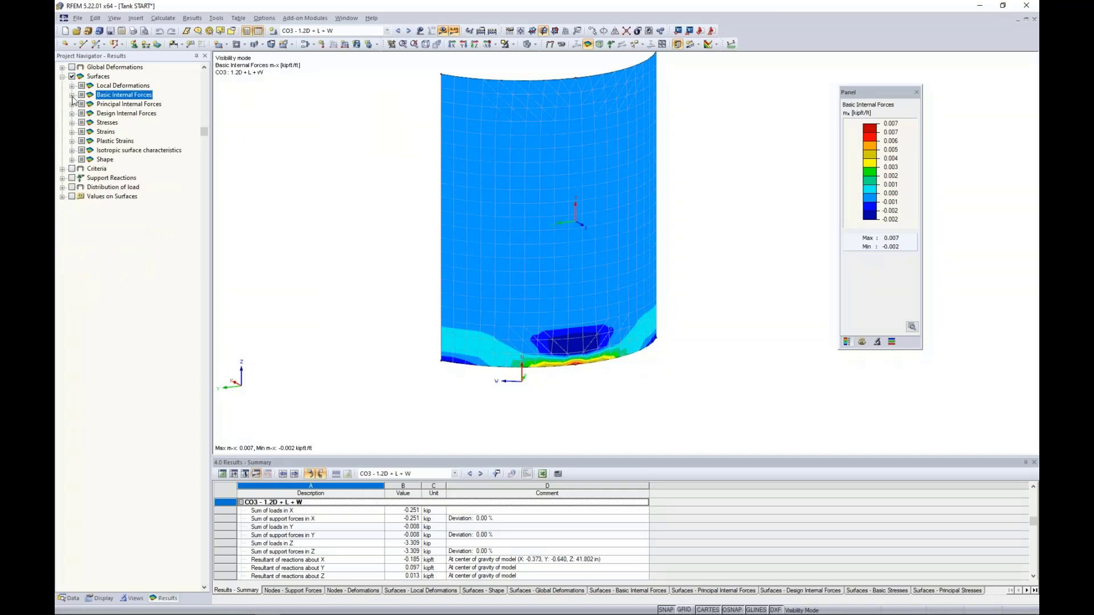
left_click(72, 104)
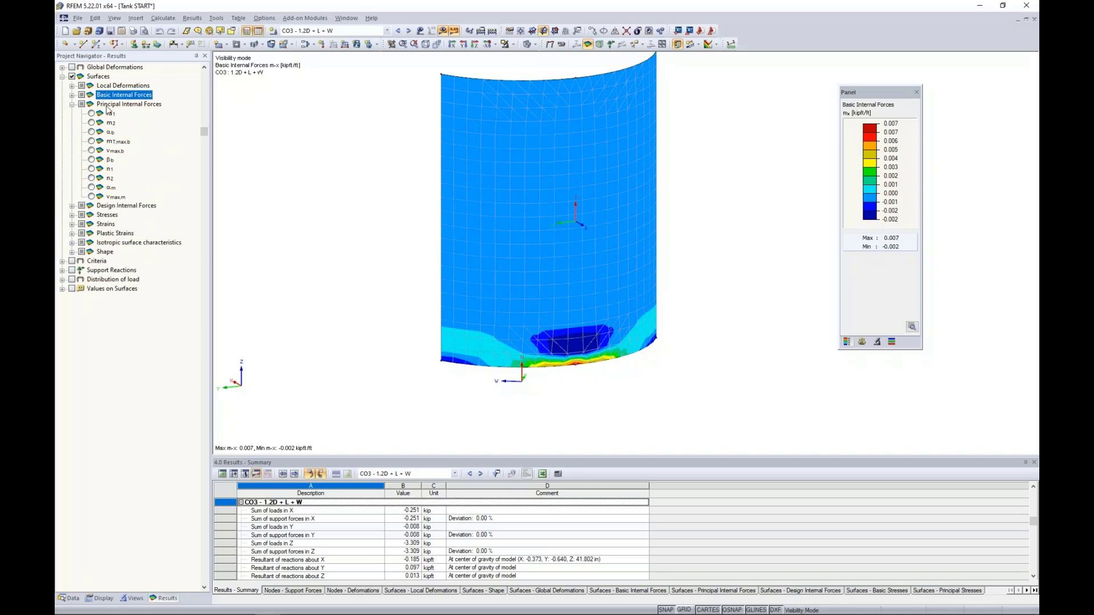
- Compare the principal internal forces m1 and m2 on the isolated wall surface, finishing with m1 displayed
left_click(91, 114)
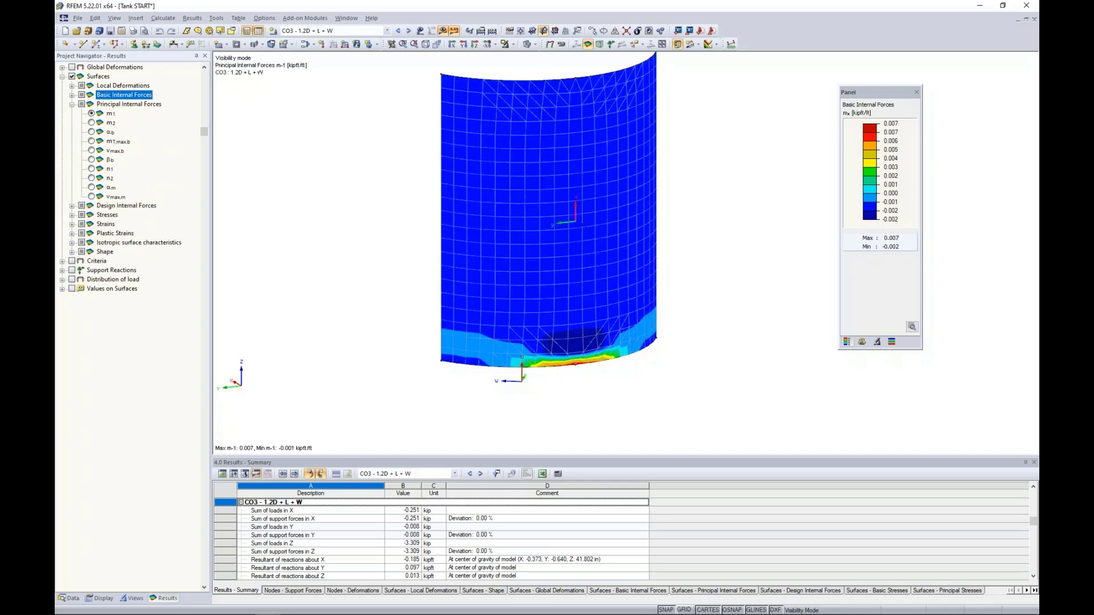
left_click(91, 123)
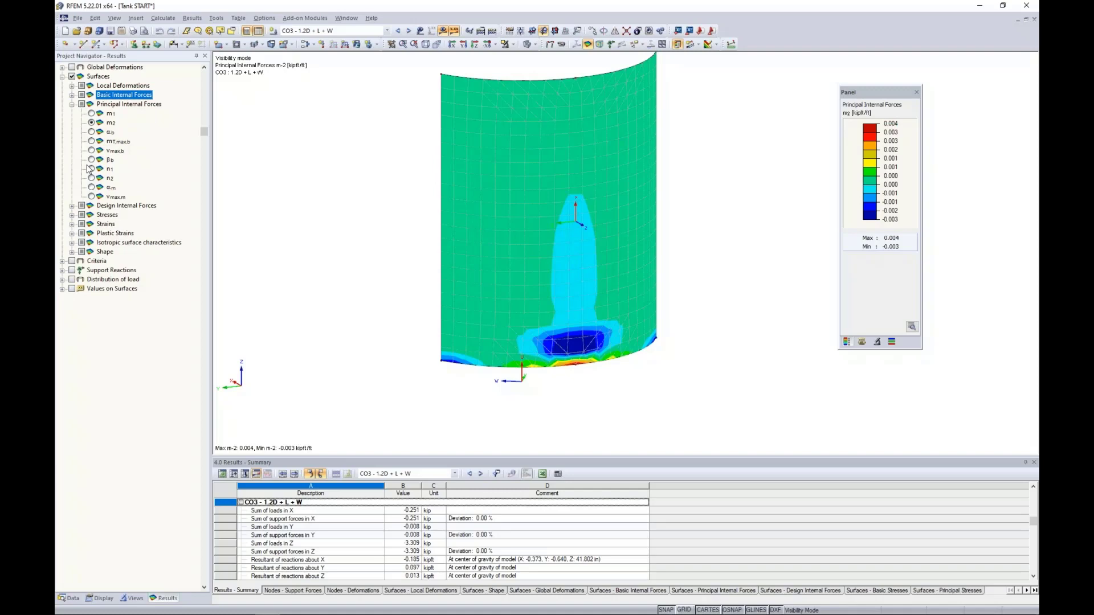
left_click(92, 114)
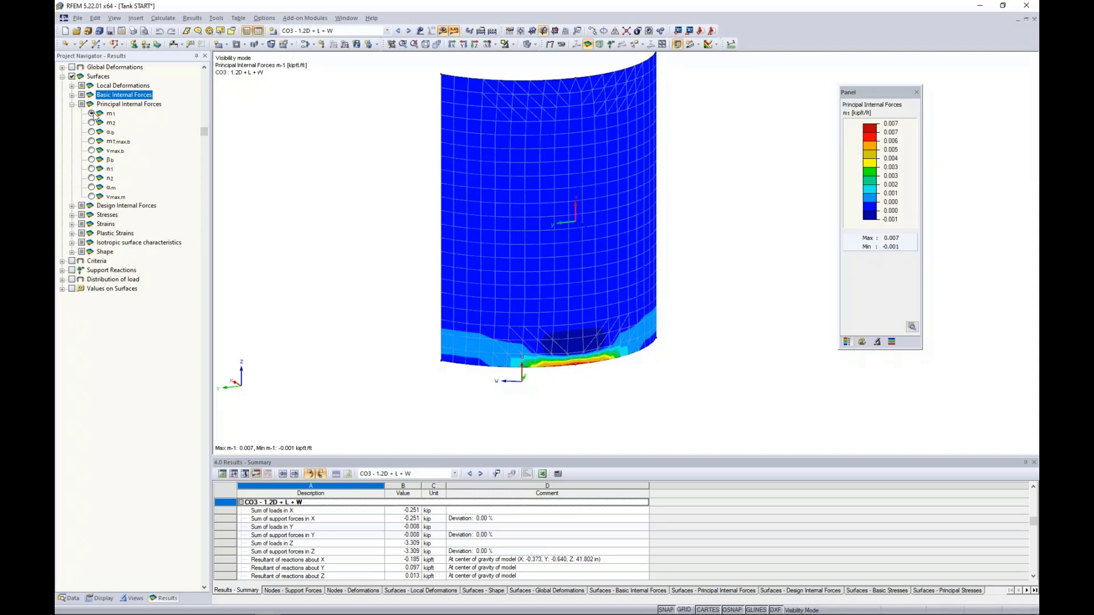
- Display the principal direction αb on the wall surface with the trajectories display factor raised to 512
left_click(91, 131)
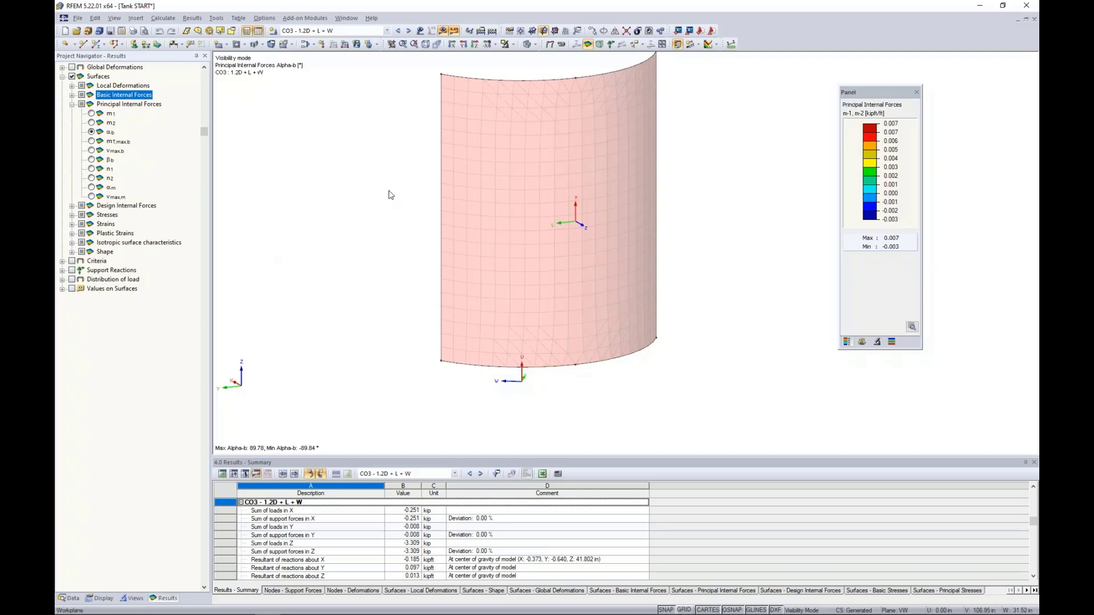
left_click(861, 342)
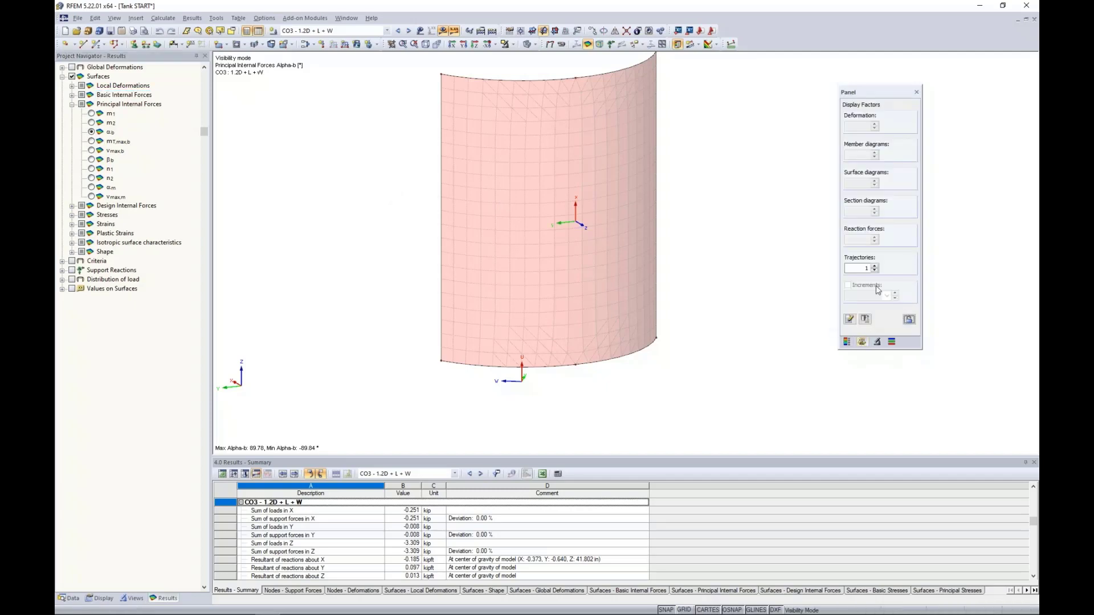
left_click(875, 265)
type("2")
key("Up")
key("Up")
key("Up")
key("Up")
key("Up")
key("Up")
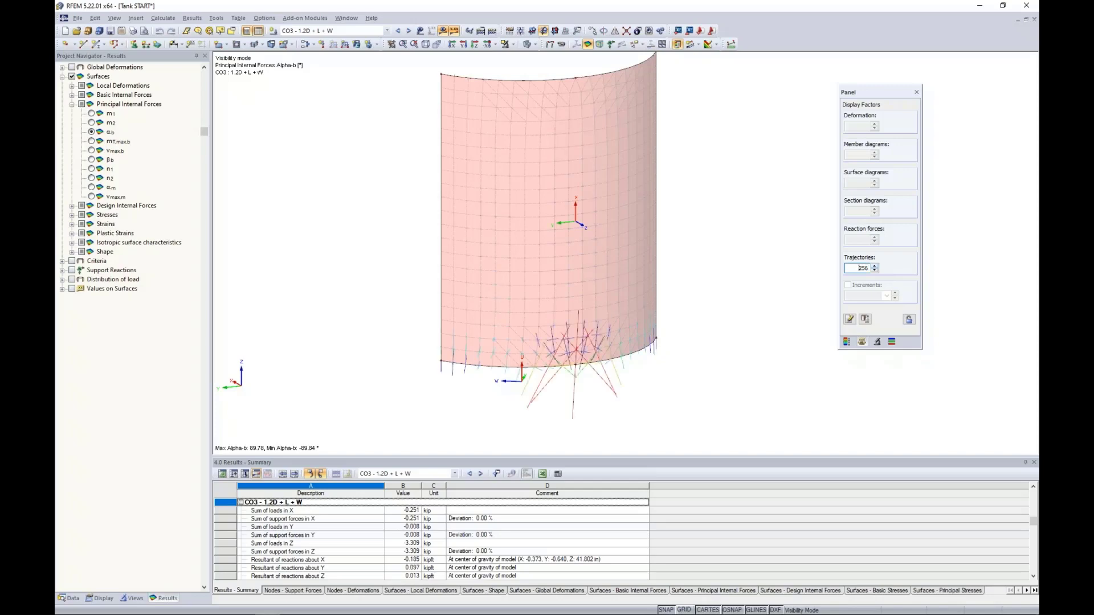
scroll(563, 390, "up", 4)
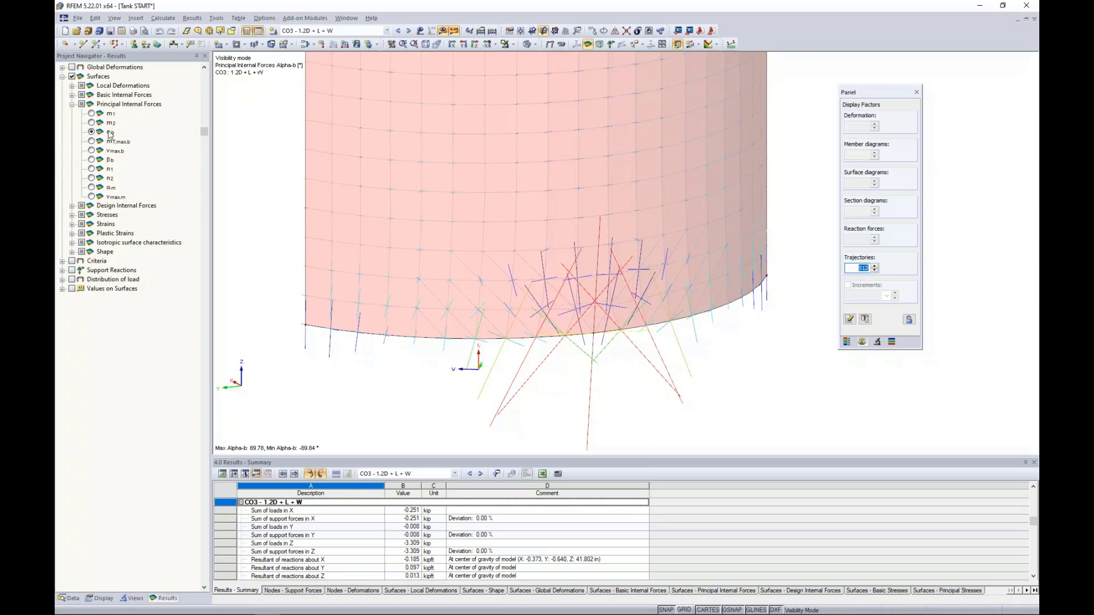
left_click(72, 105)
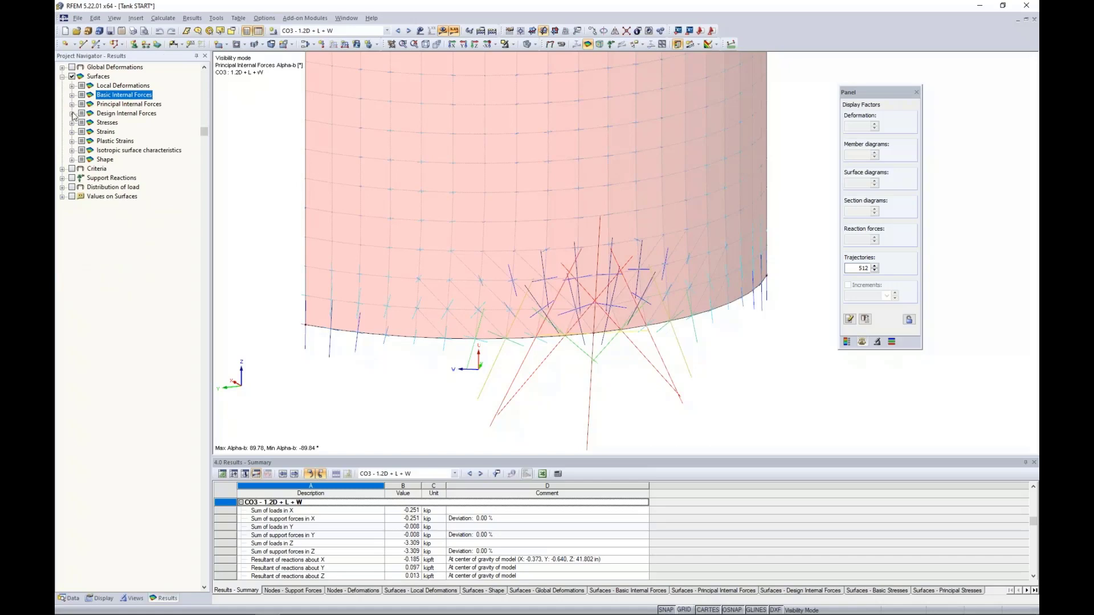
- Review the design internal force mx,D,+ at the wall surface's lower edge
left_click(71, 113)
left_click(91, 123)
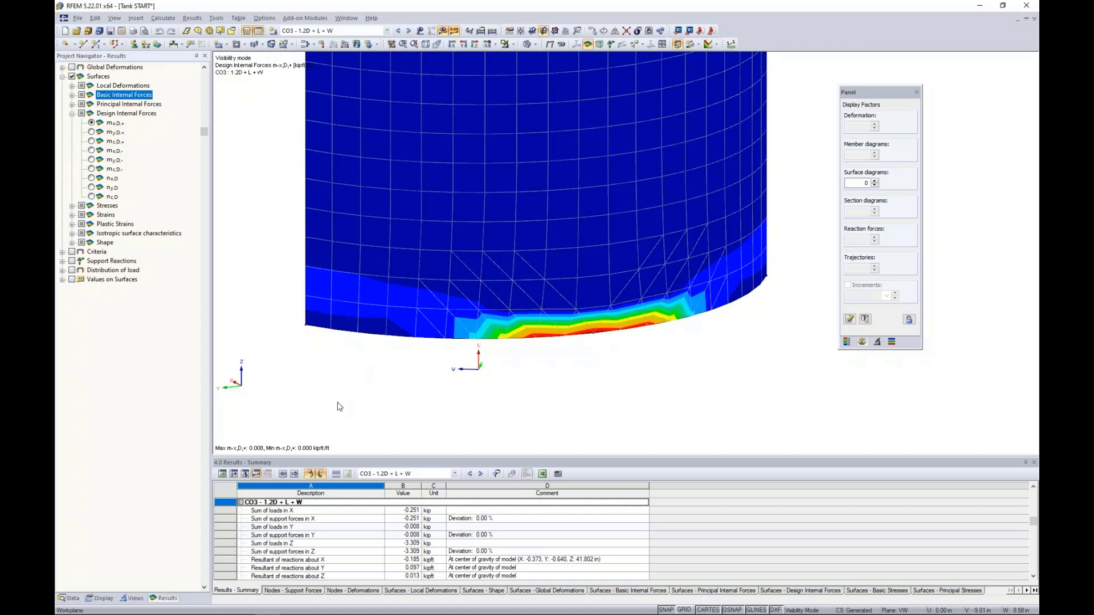
middle_click_drag(279, 282, 300, 323)
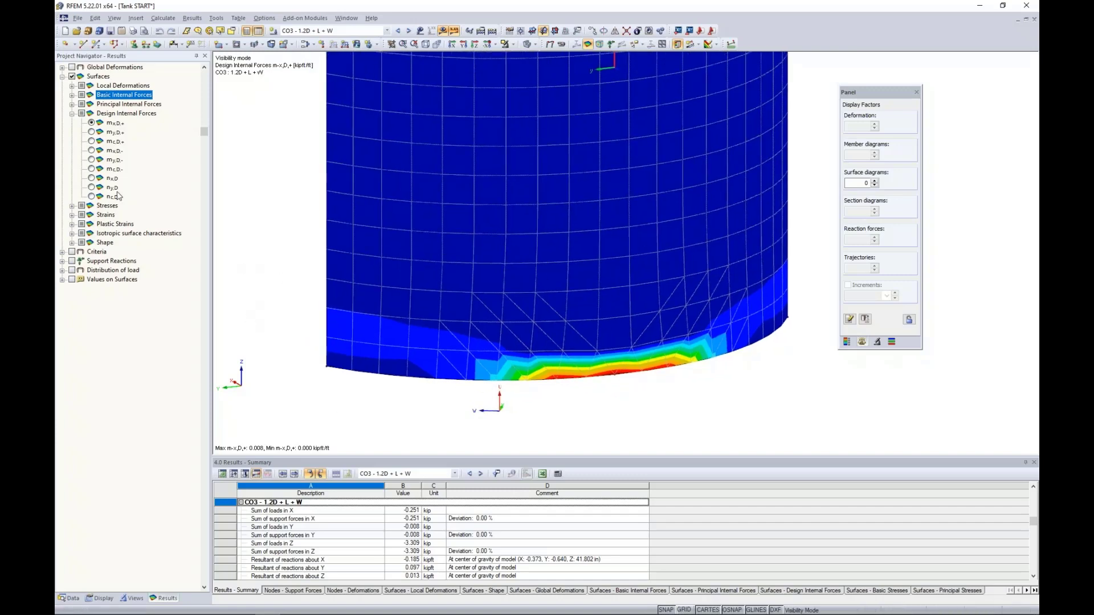
left_click(72, 114)
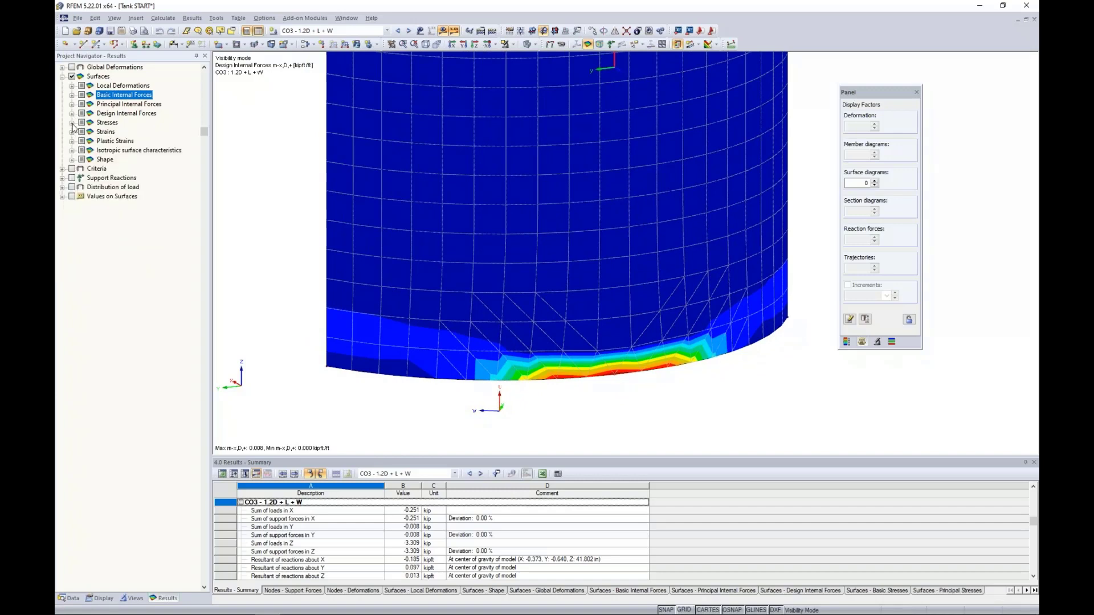
- Review the wall surface's stresses σx,+, σy,+ and σ1,+, finishing with the maximum von Mises equivalent stress σeqv,max,Mises
left_click(72, 123)
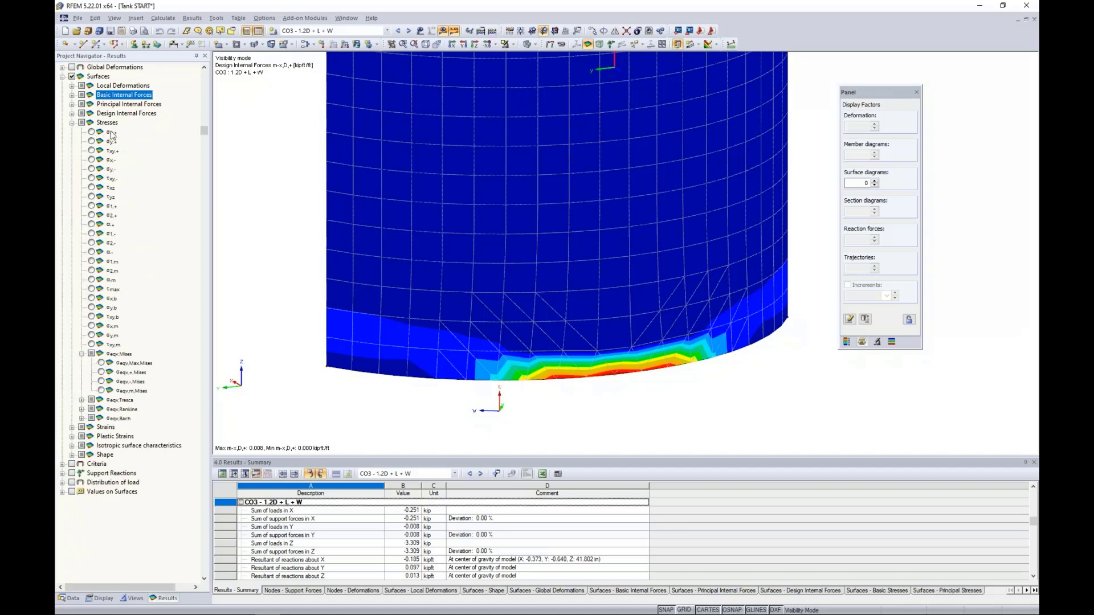
left_click(92, 132)
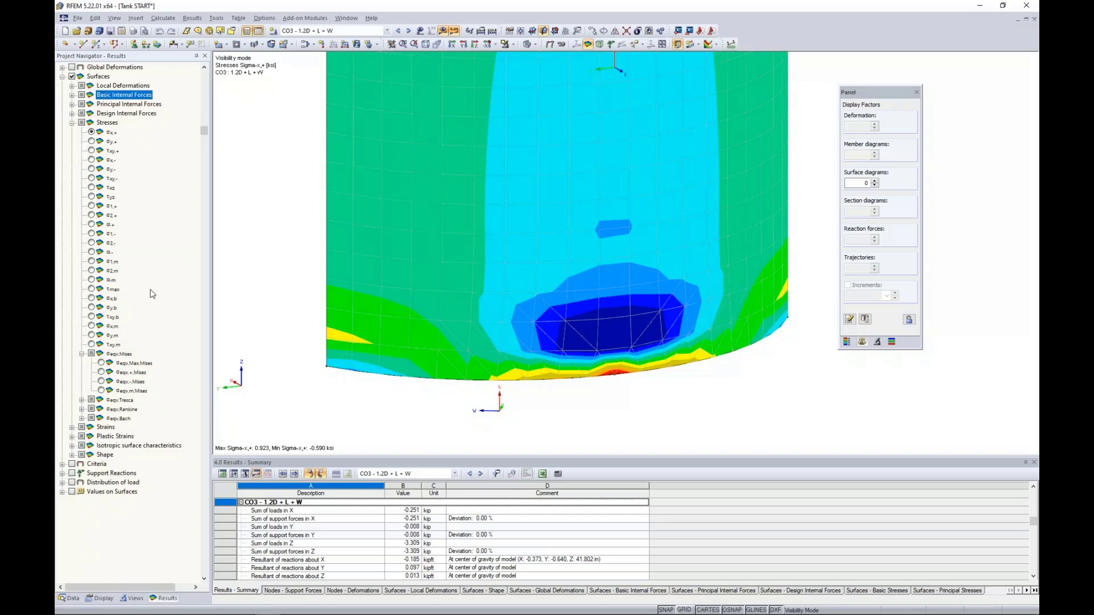
left_click(91, 141)
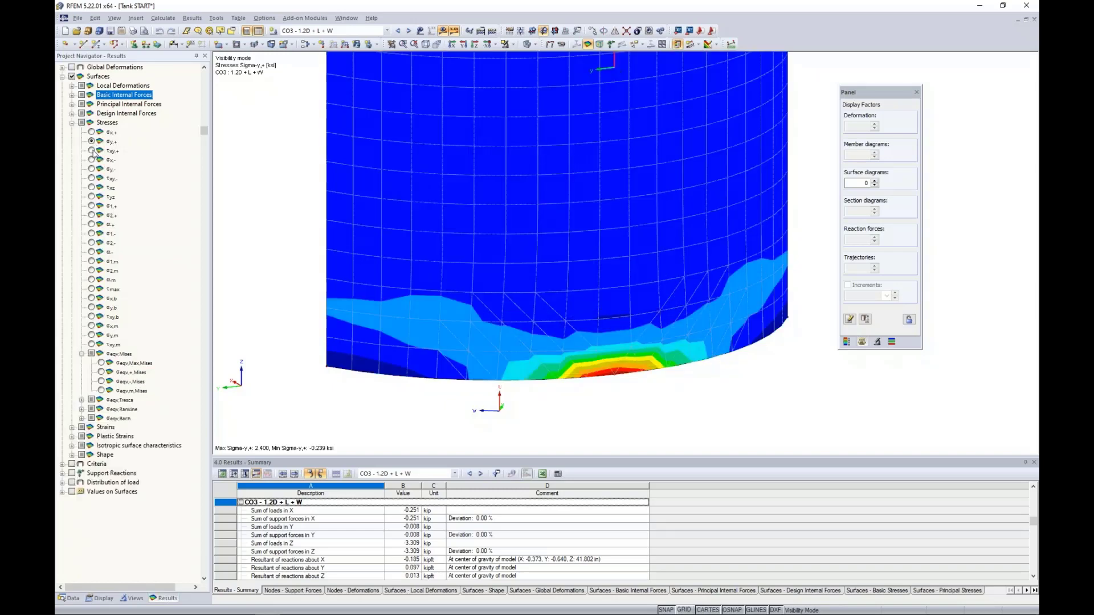
left_click(92, 206)
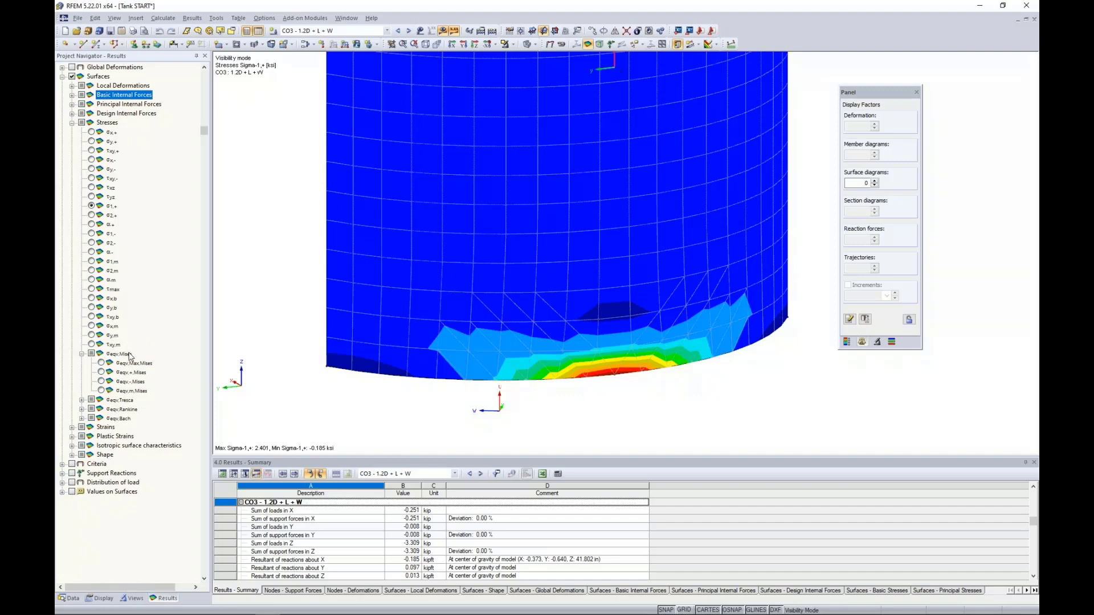
left_click(101, 363)
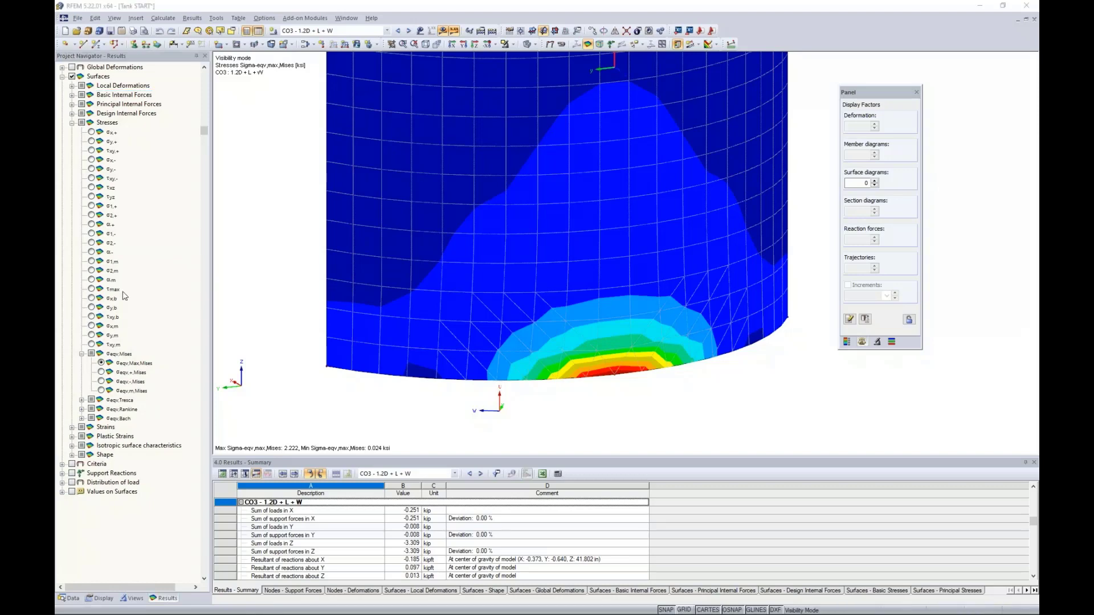
left_click(72, 123)
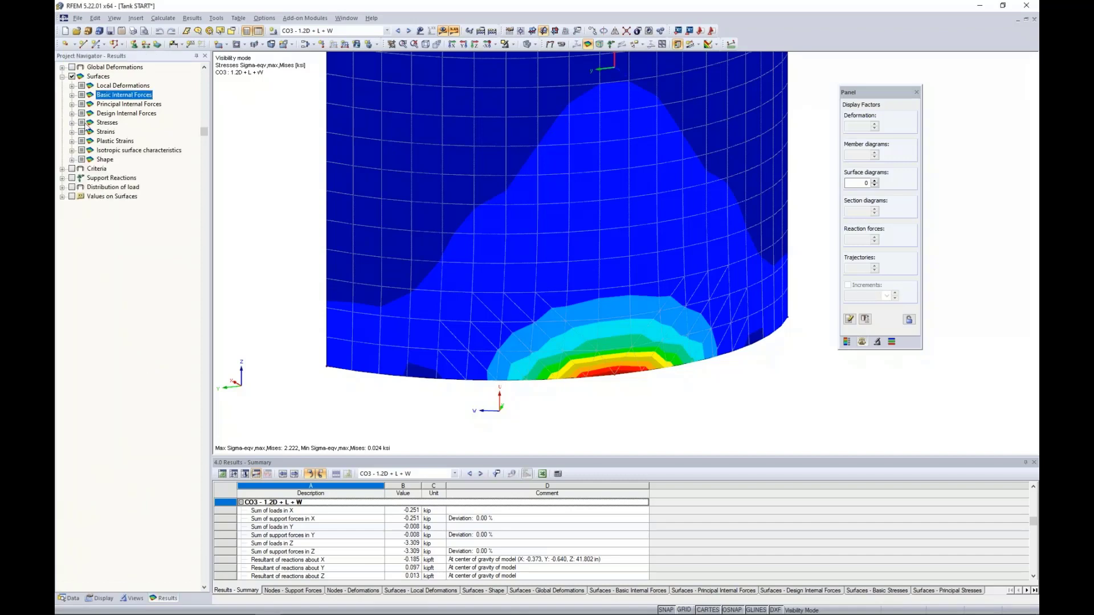
- Review the wall surface's strains εx,+ and the equivalent von Mises strain ε+,Mises
left_click(72, 131)
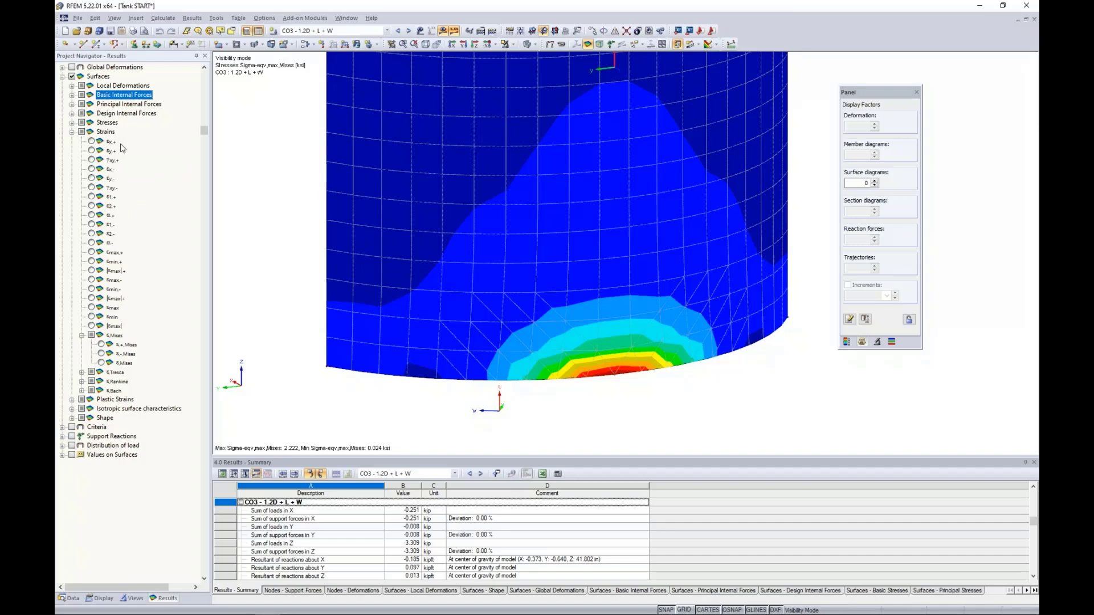
left_click(91, 141)
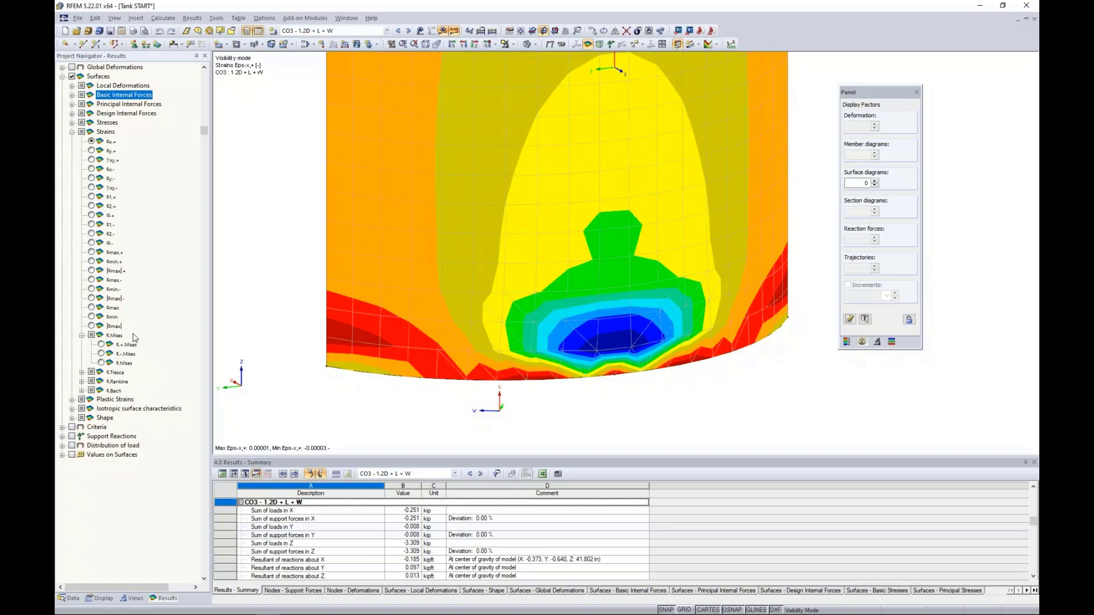
left_click(101, 345)
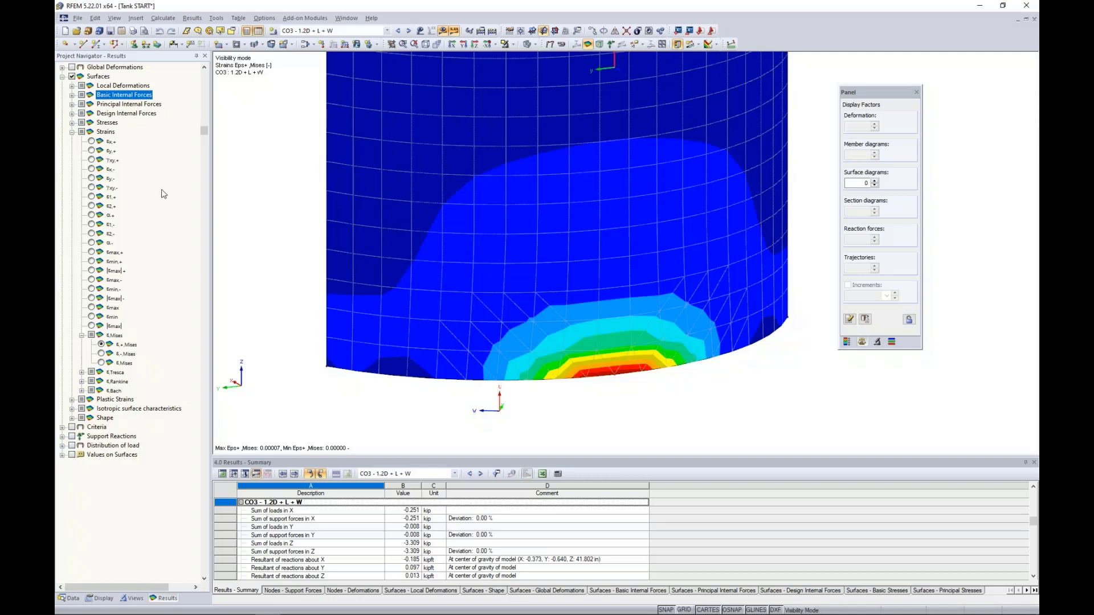
left_click(72, 131)
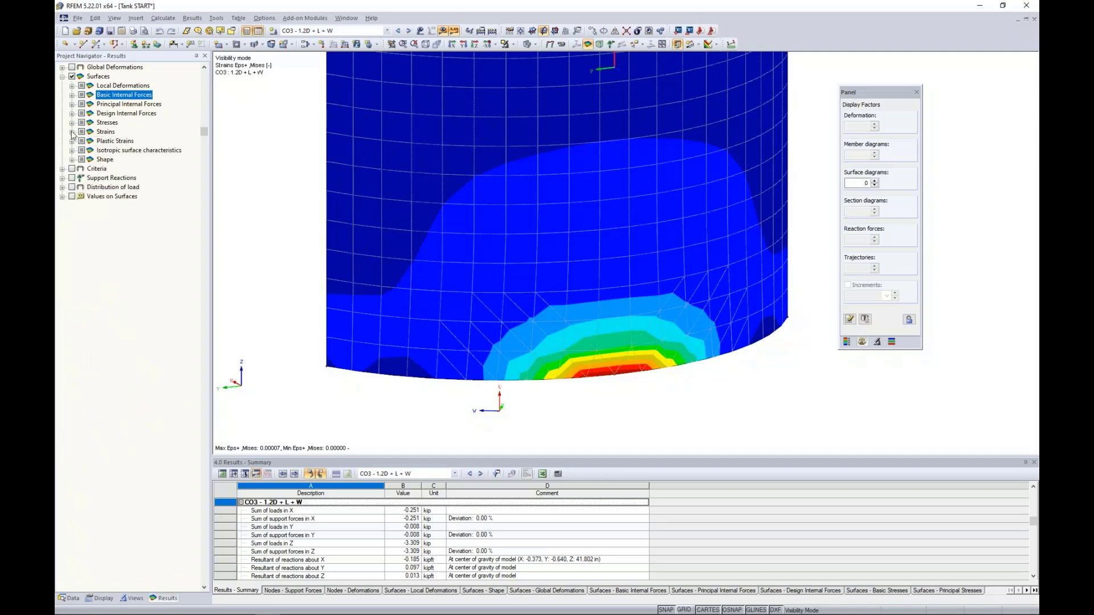
- Display the basic internal force nx over the whole isolated wall surface
left_click(73, 95)
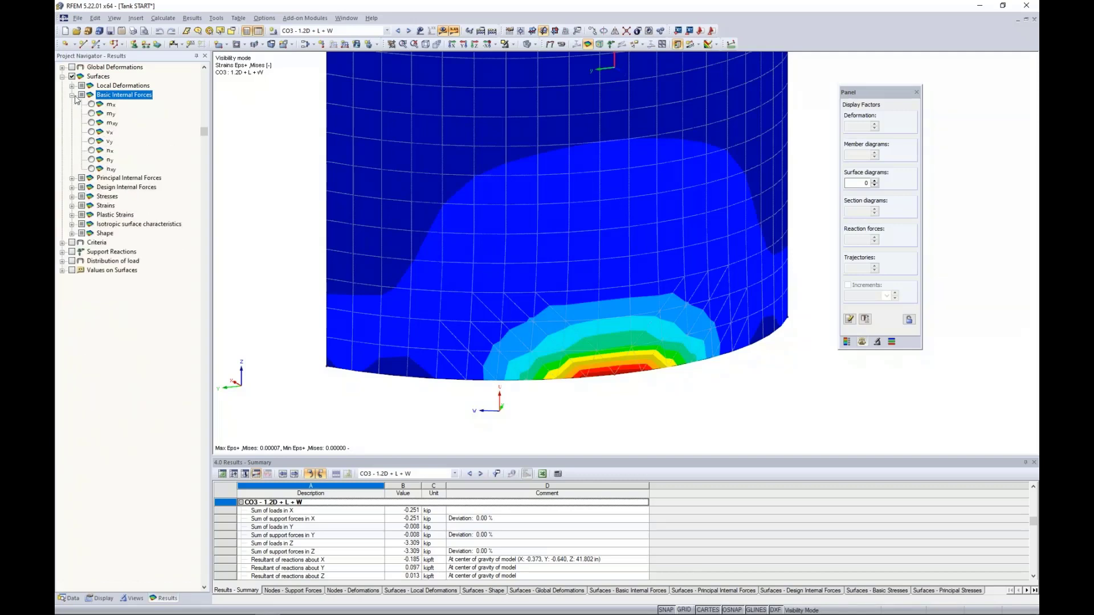
left_click(92, 150)
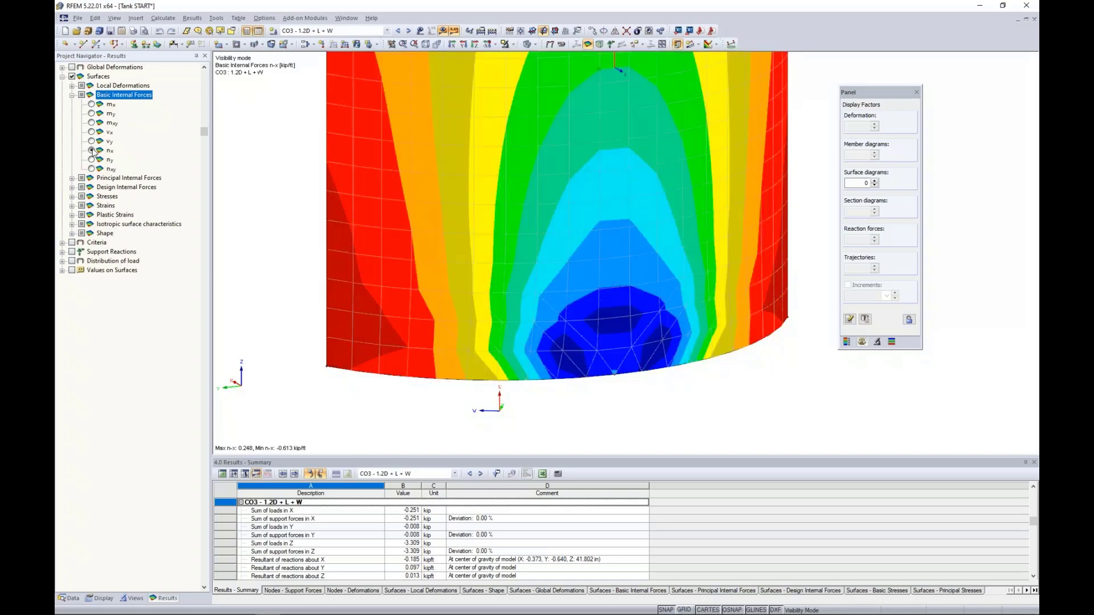
scroll(360, 210, "down", 5)
middle_click_drag(359, 211, 389, 271)
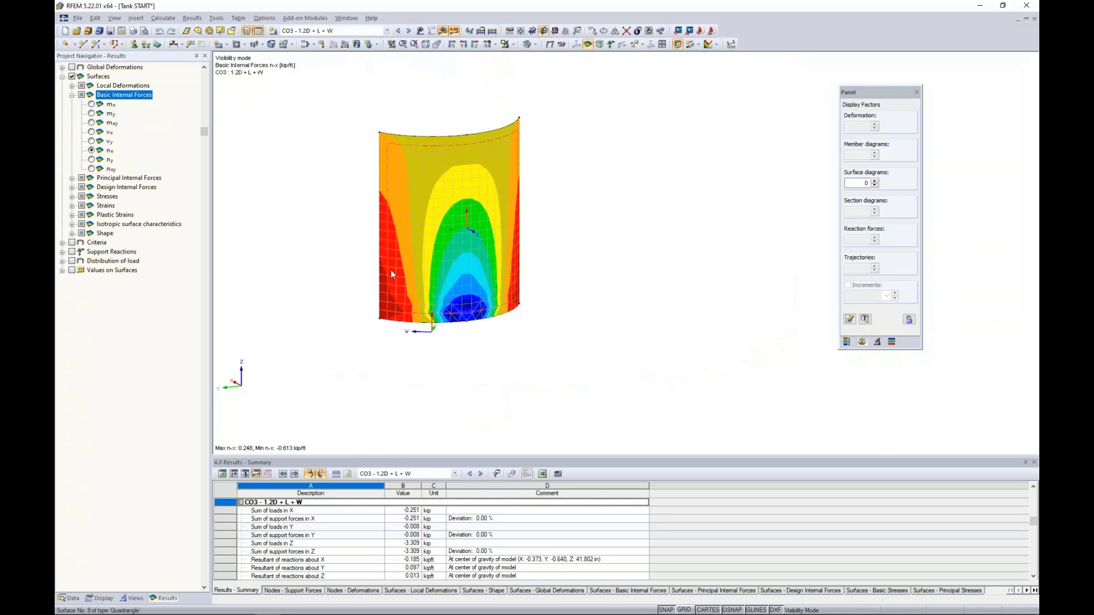
- Cancel visibility mode to restore the full tank and turn off the surfaces' local axis systems
left_click(522, 45)
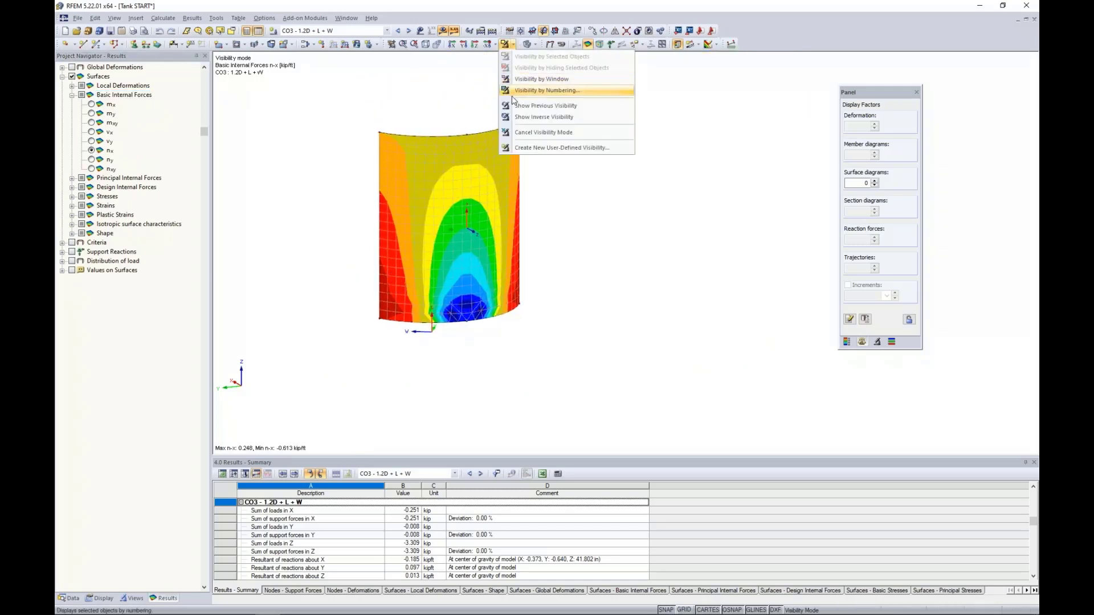
left_click(520, 136)
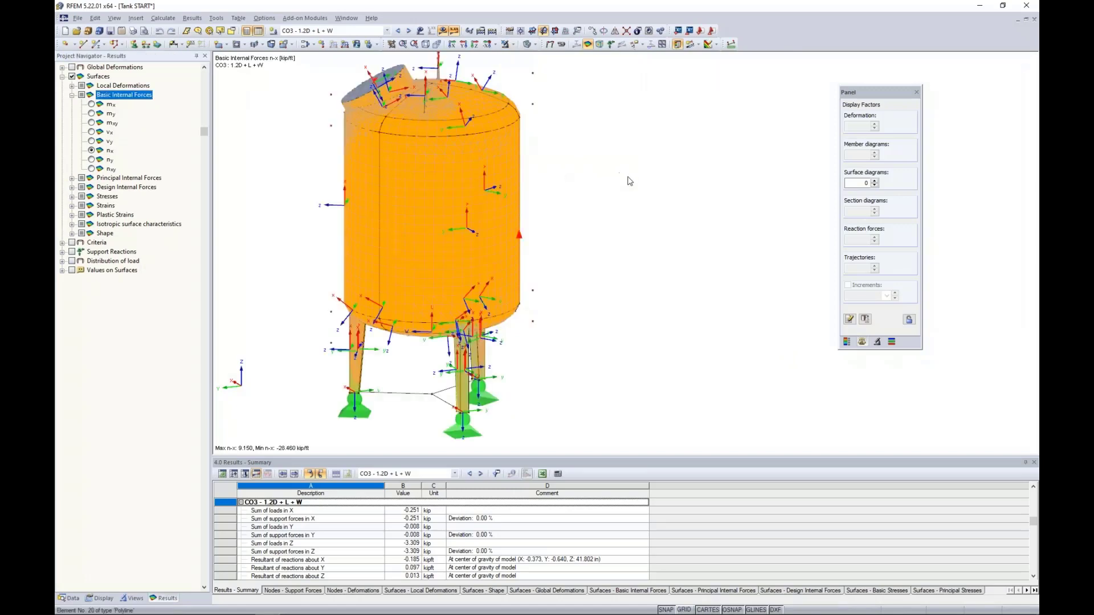
middle_click_drag(490, 175, 559, 184)
right_click(504, 156)
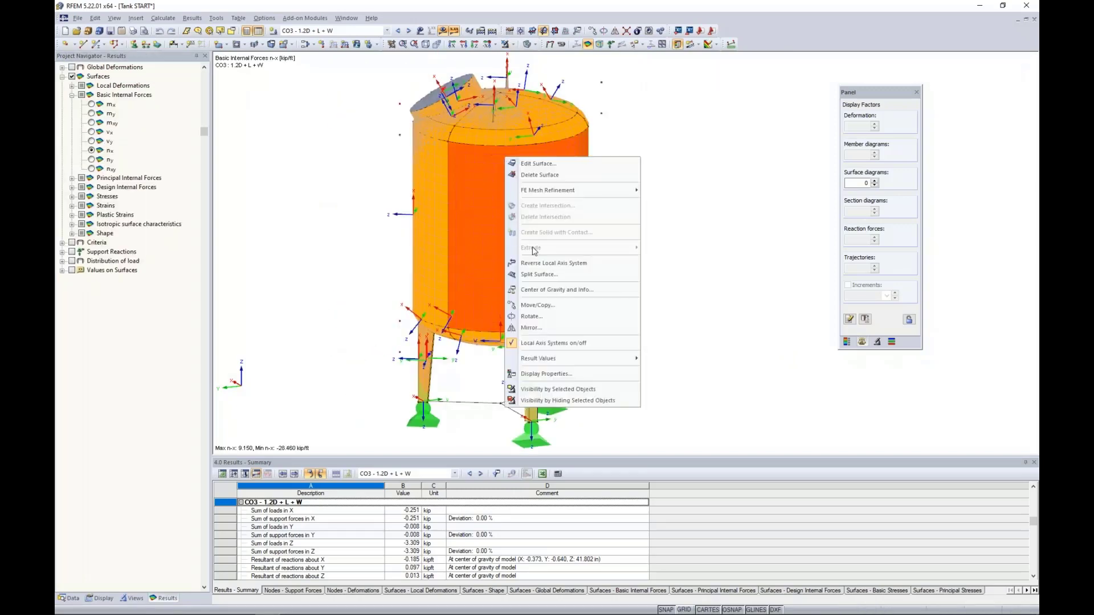
left_click(531, 342)
left_click(670, 293)
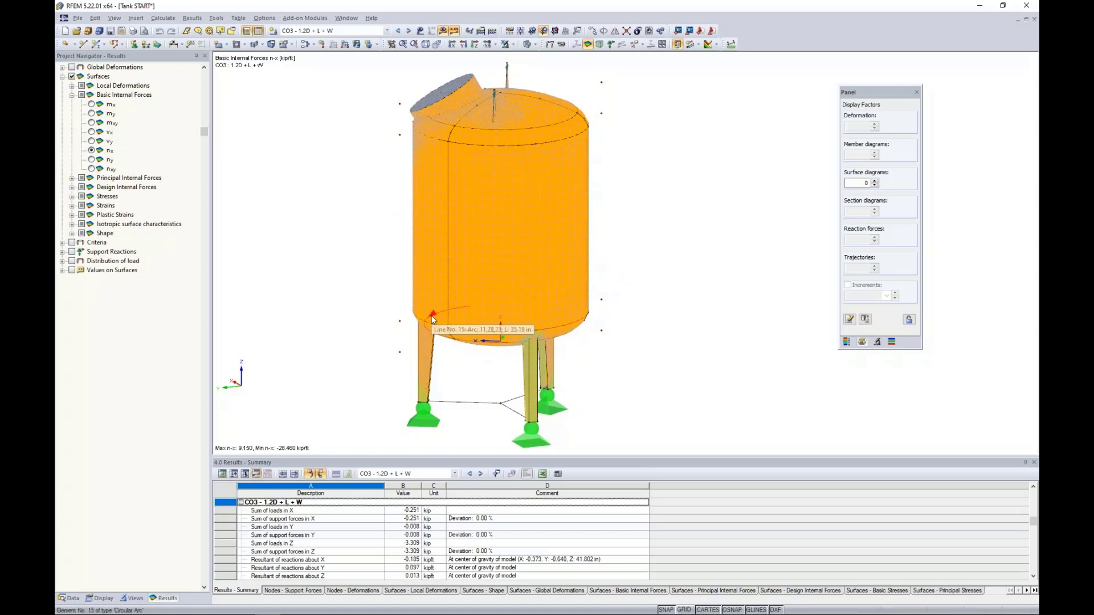
- Insert a clipping plane in the X-Z plane to cut the tank model open
left_click(136, 18)
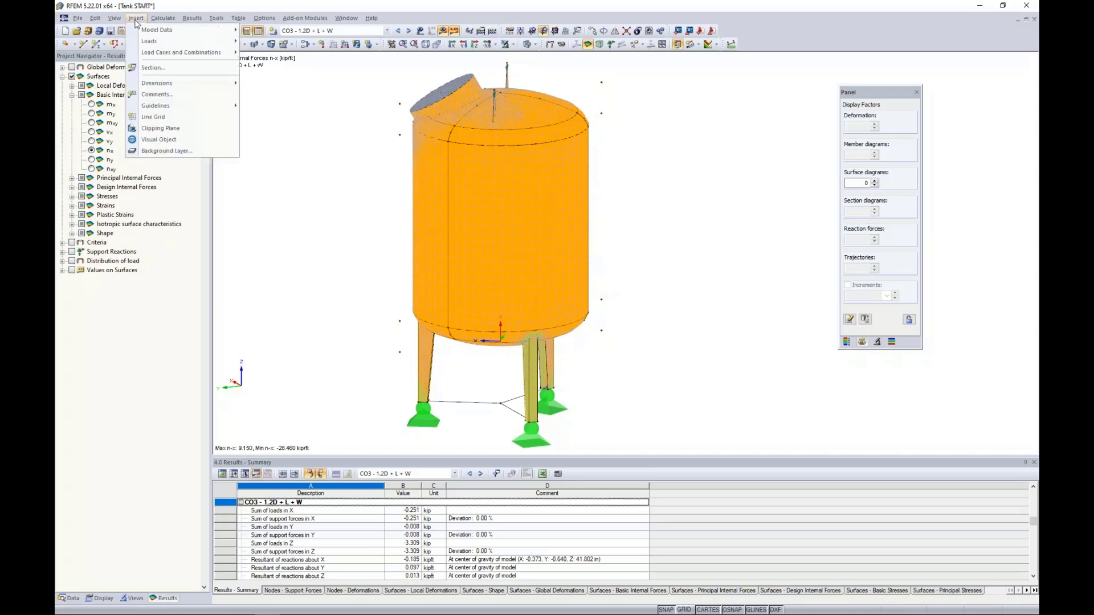
left_click(147, 129)
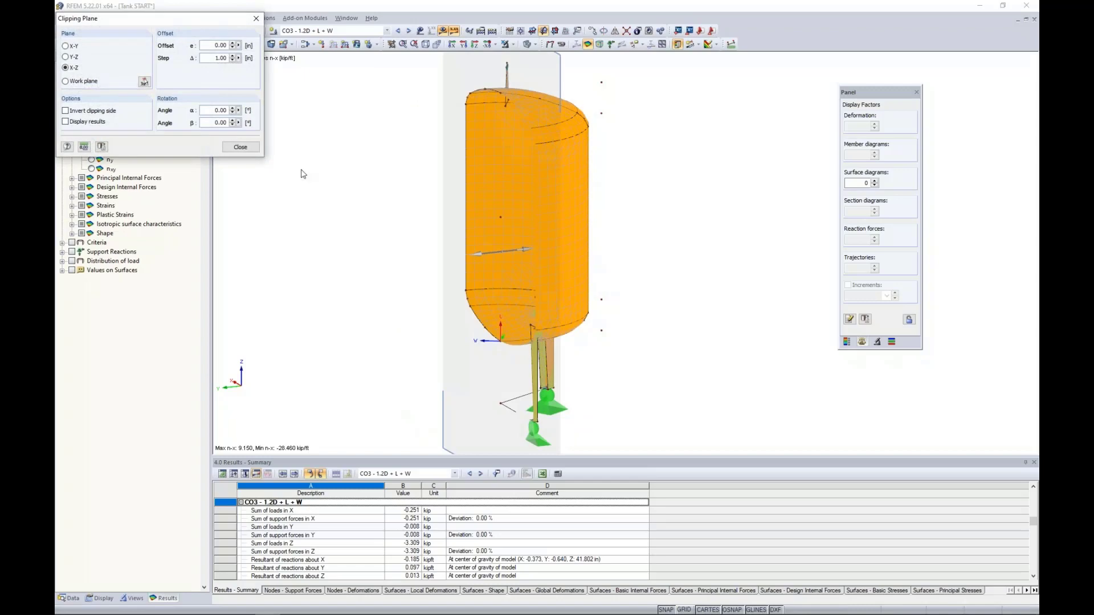
middle_click_drag(358, 231, 720, 219, "ctrl")
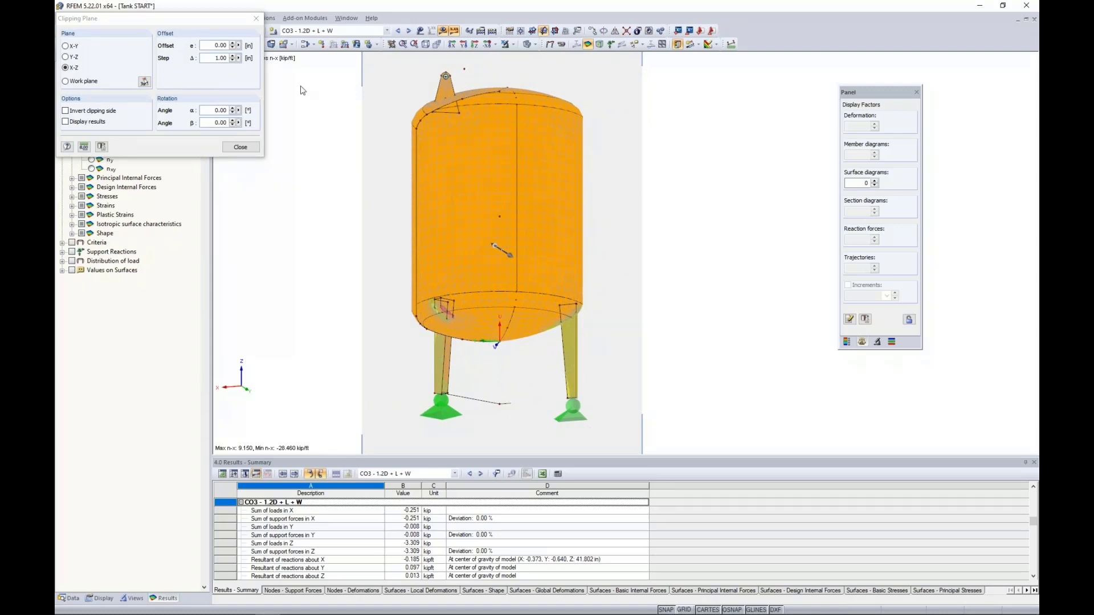
- Set the clipping plane's offset step to 1.00 in and move the X-Z plane stepwise through the tank to a positive offset of about 9 in
double_click(212, 57)
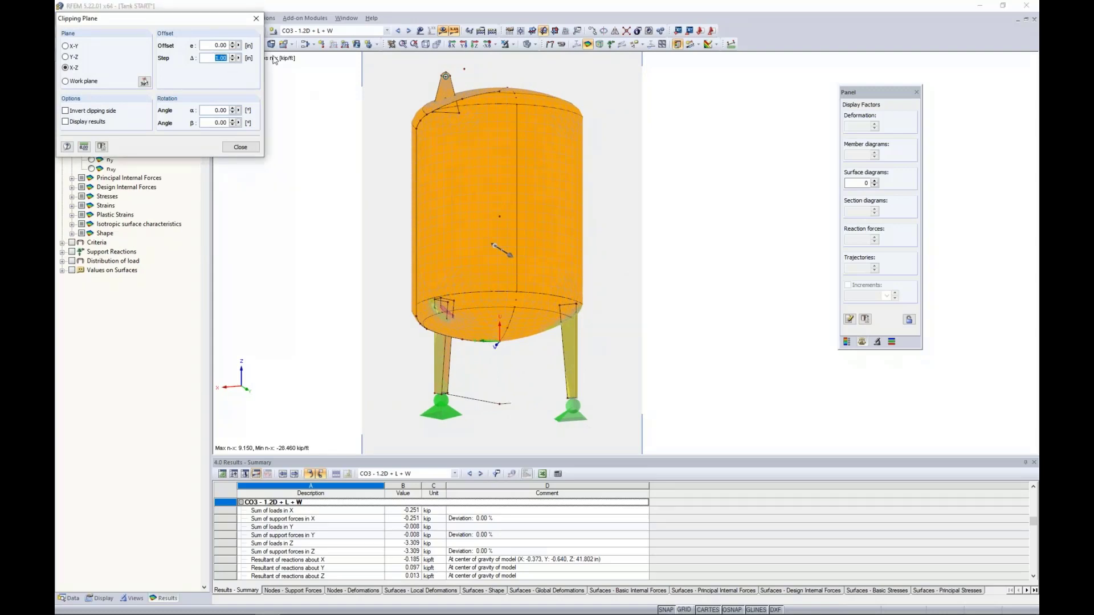
type("1.0")
left_click(232, 43)
left_click(232, 43)
left_click(232, 44)
left_click(233, 44)
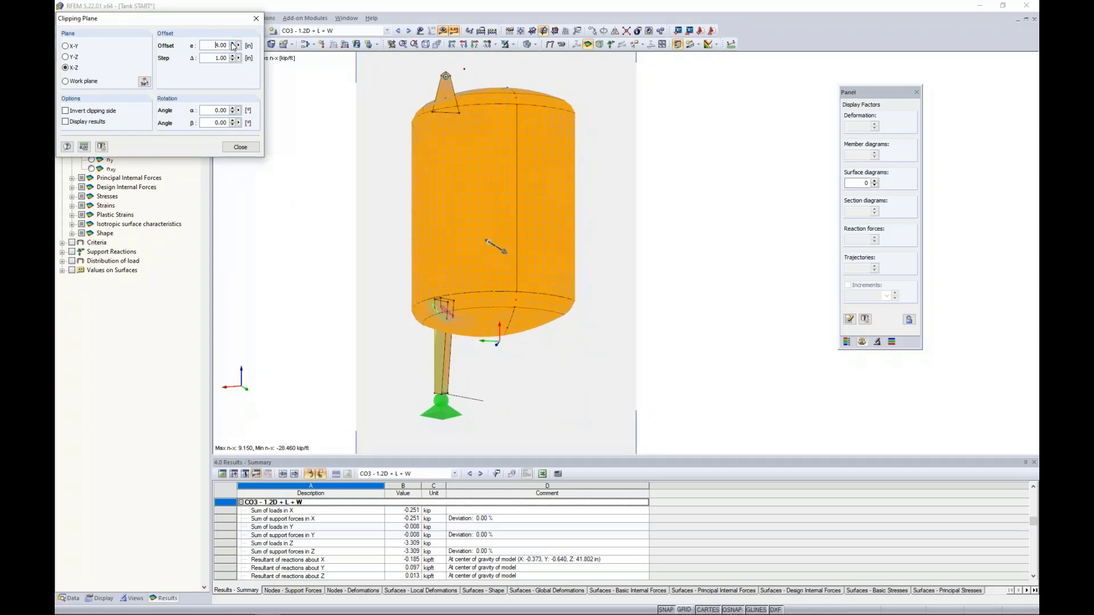
left_click(232, 44)
left_click(233, 44)
left_click(232, 44)
left_click(232, 44)
left_click(233, 44)
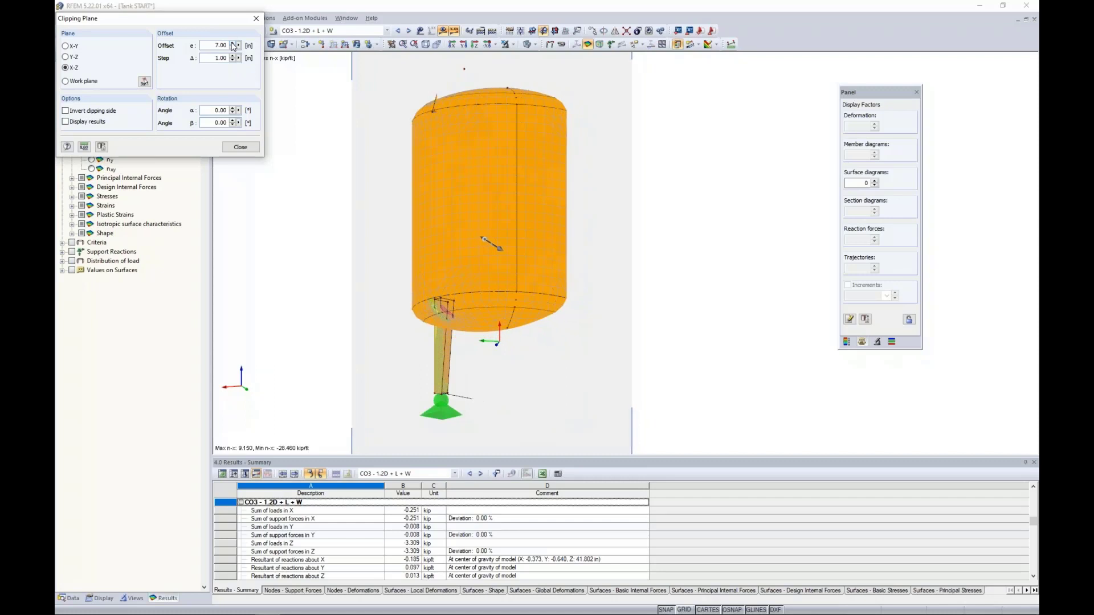
left_click(232, 44)
left_click(232, 44)
- Move the X-Z clipping plane back through the tank in 1 in steps to an offset of -13.00 in
left_click(233, 48)
left_click(233, 47)
left_click(233, 48)
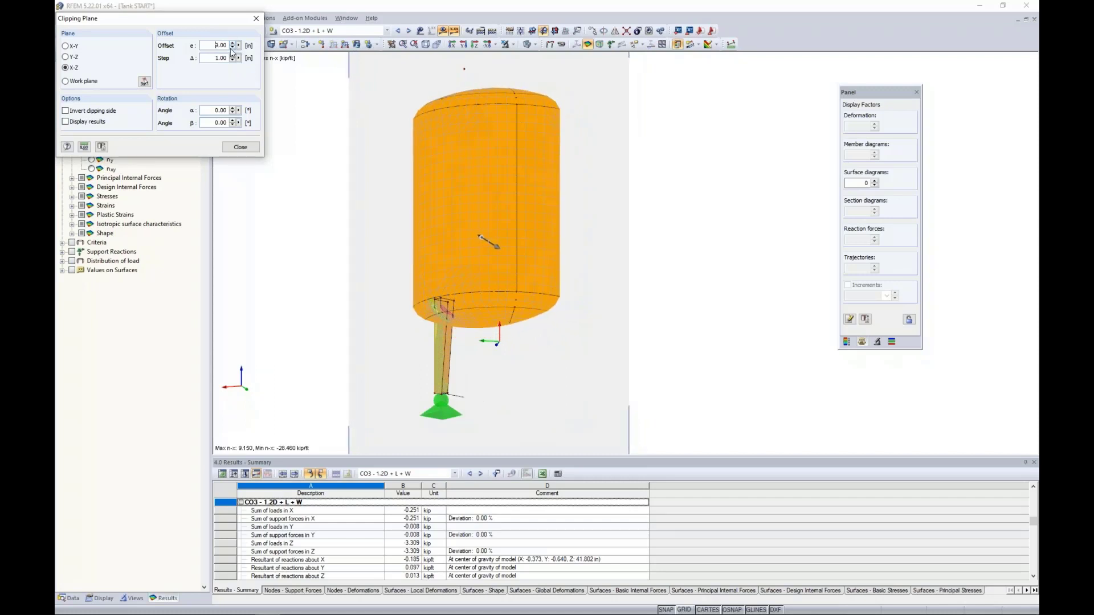
left_click(233, 48)
left_click(234, 48)
left_click(233, 48)
left_click(234, 49)
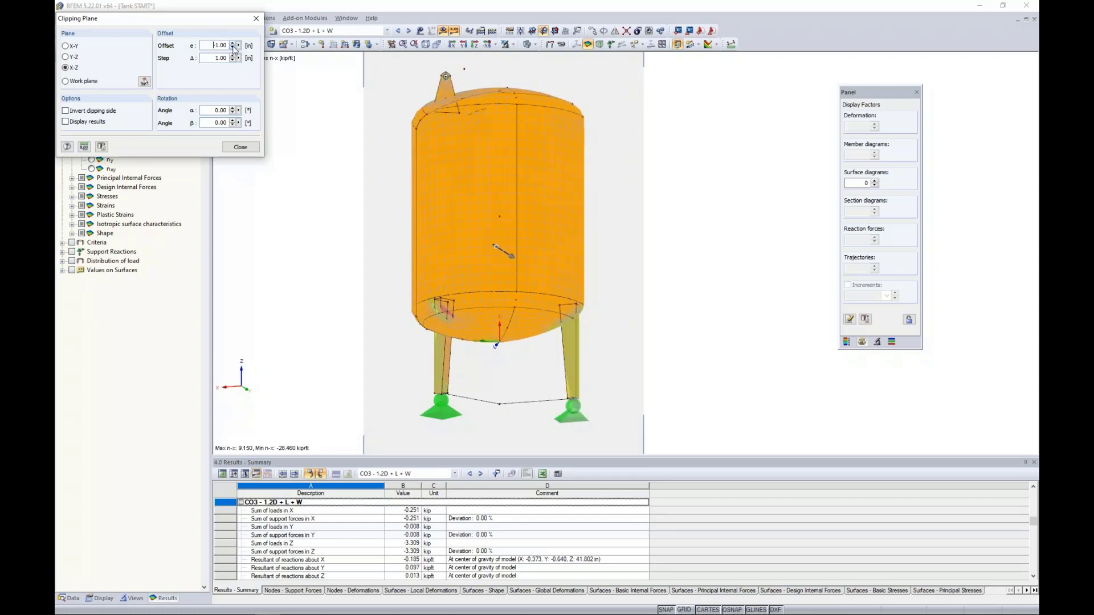
left_click(232, 47)
left_click(233, 48)
left_click(233, 48)
left_click(233, 47)
left_click(233, 47)
left_click(233, 48)
left_click(233, 47)
left_click(233, 48)
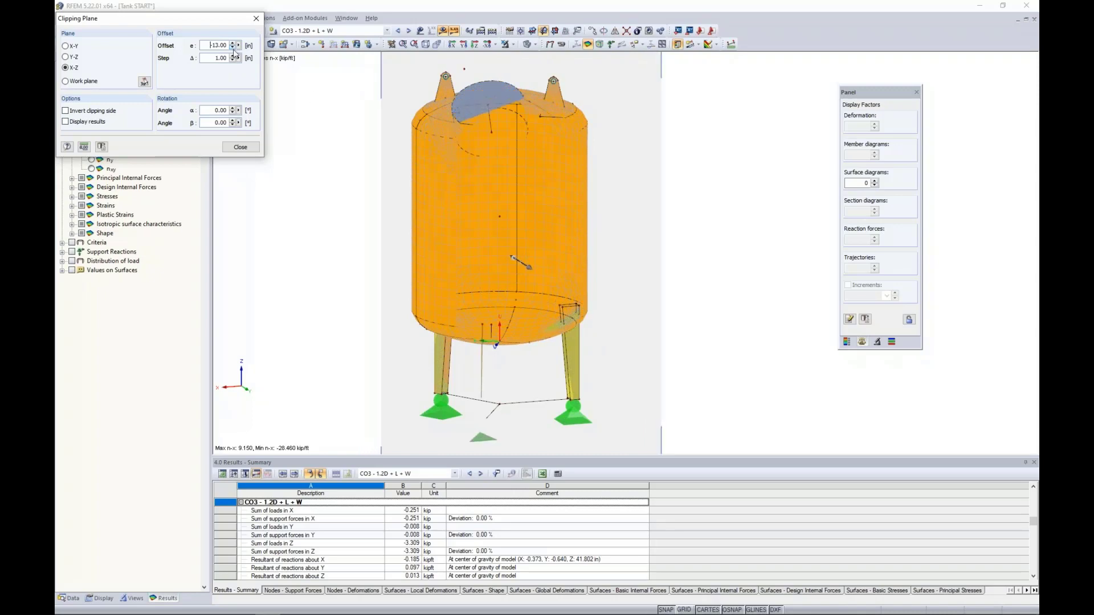
mouse_move(594, 248)
middle_mouse_down("ctrl")
mouse_move(384, 252)
mouse_move(588, 244)
middle_mouse_up("ctrl")
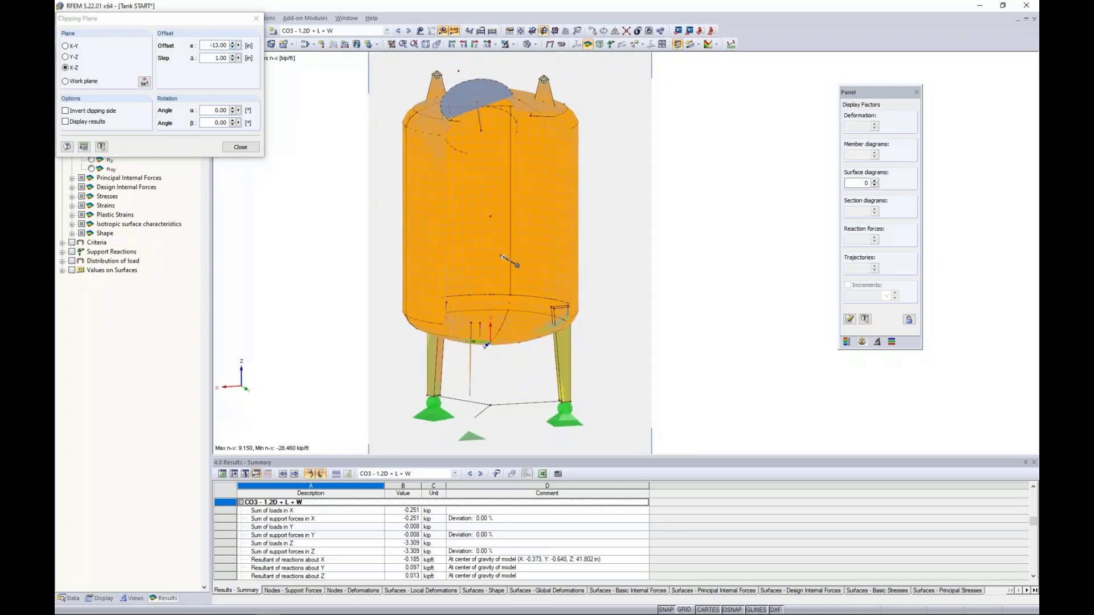
- Cut the tank with the Y-Z clipping plane rotated by angles α 25° and β 25°, inspect it, and end the clipping
left_click(65, 57)
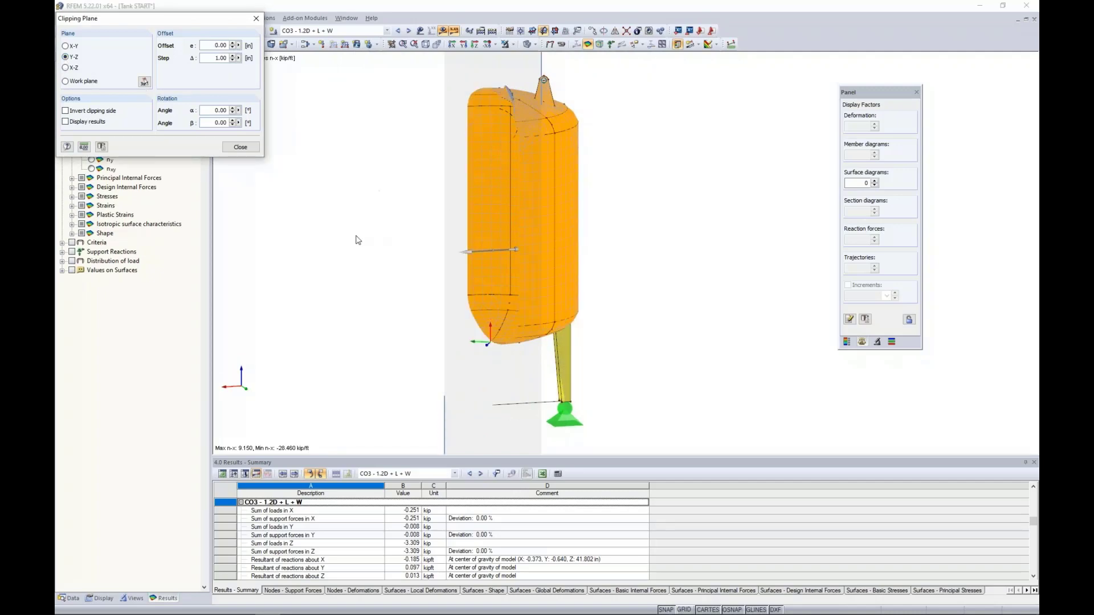
middle_click_drag(357, 237, 678, 271, "ctrl")
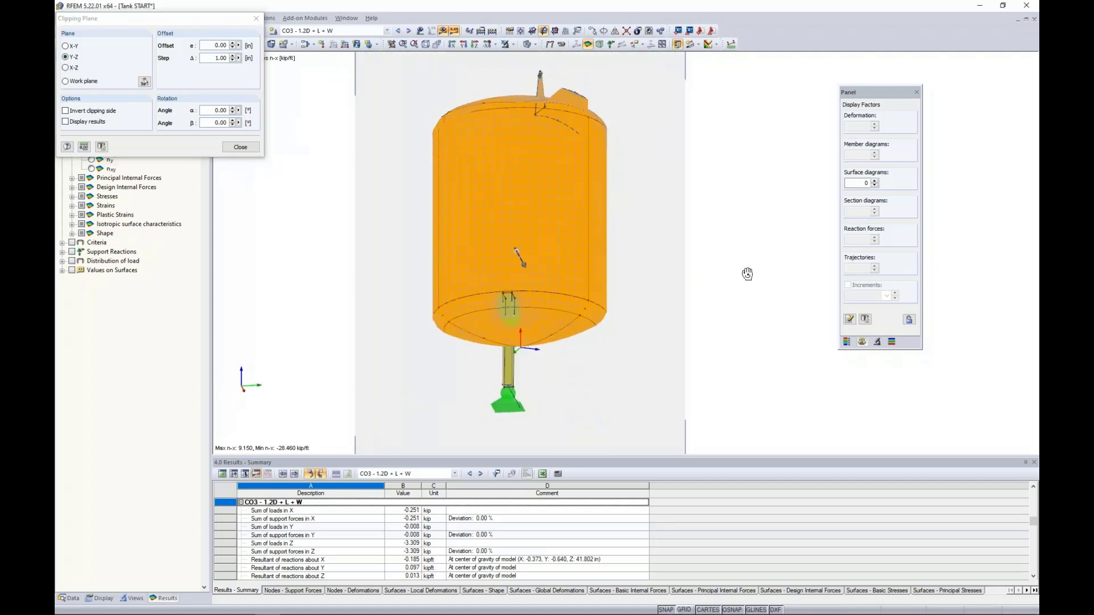
left_click(216, 110)
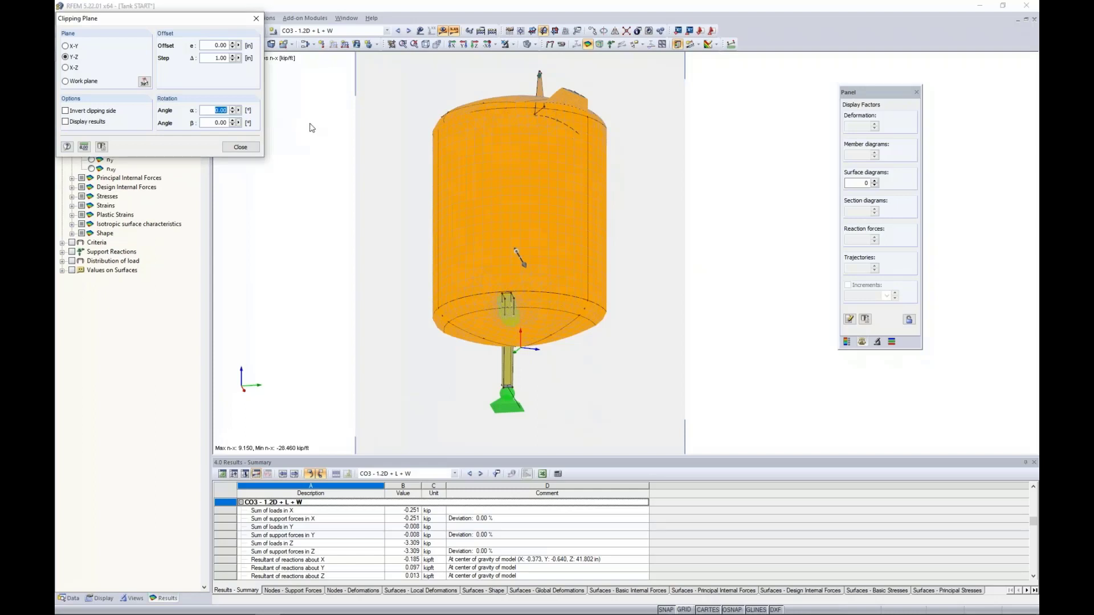
type("25")
key("Tab")
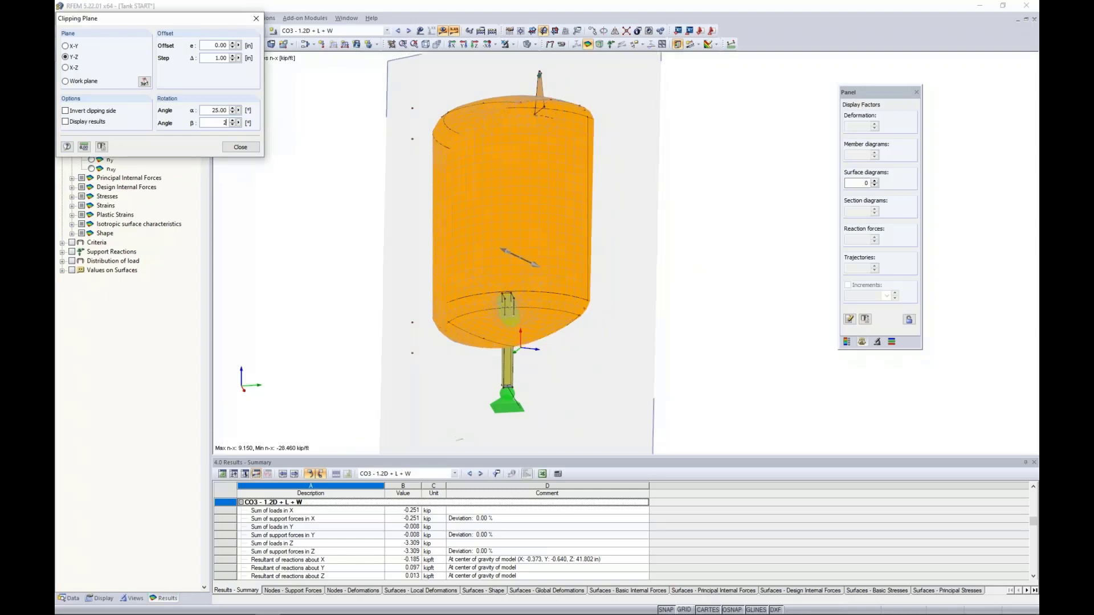
type("25")
left_click(385, 203)
middle_click_drag(377, 254, 341, 227, "ctrl")
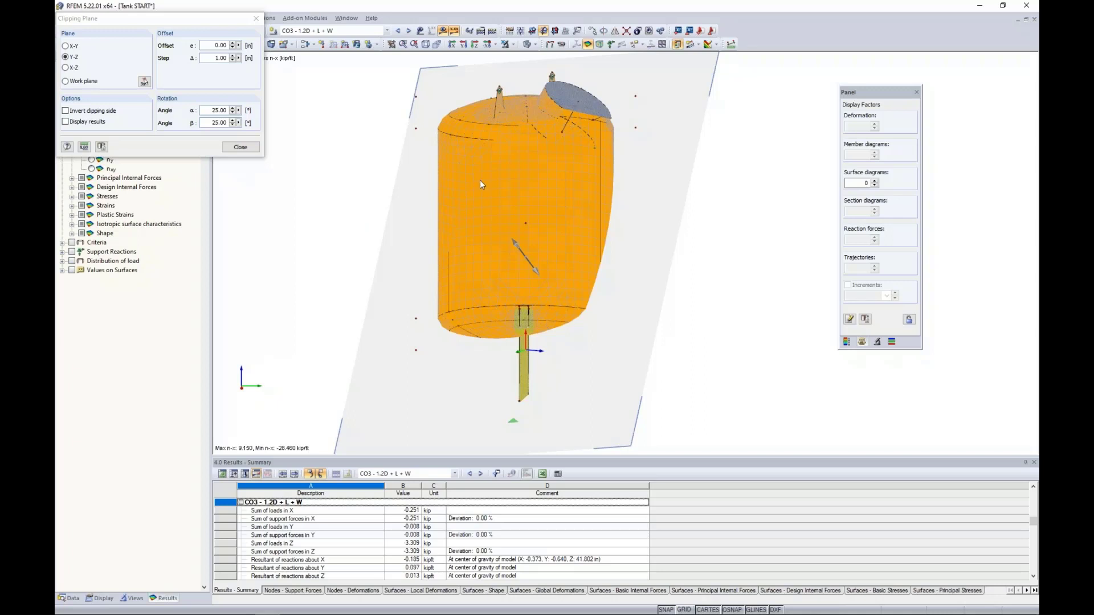
left_click(239, 147)
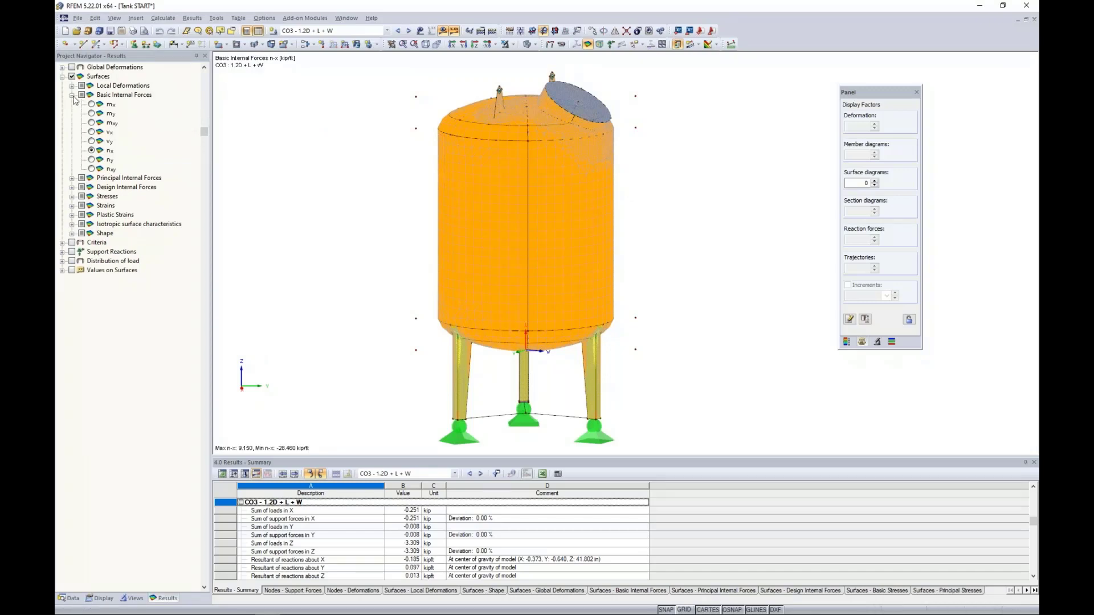
- Display the basic internal force mx on the tank and show the surfaces' basic internal forces in an enlarged results table
left_click(91, 122)
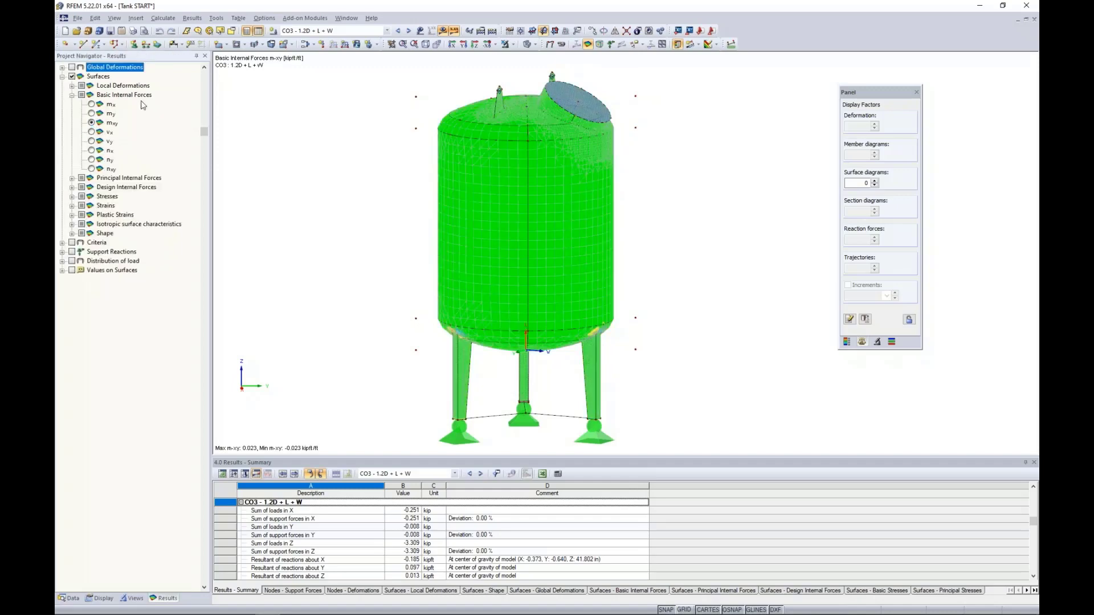
left_click(92, 105)
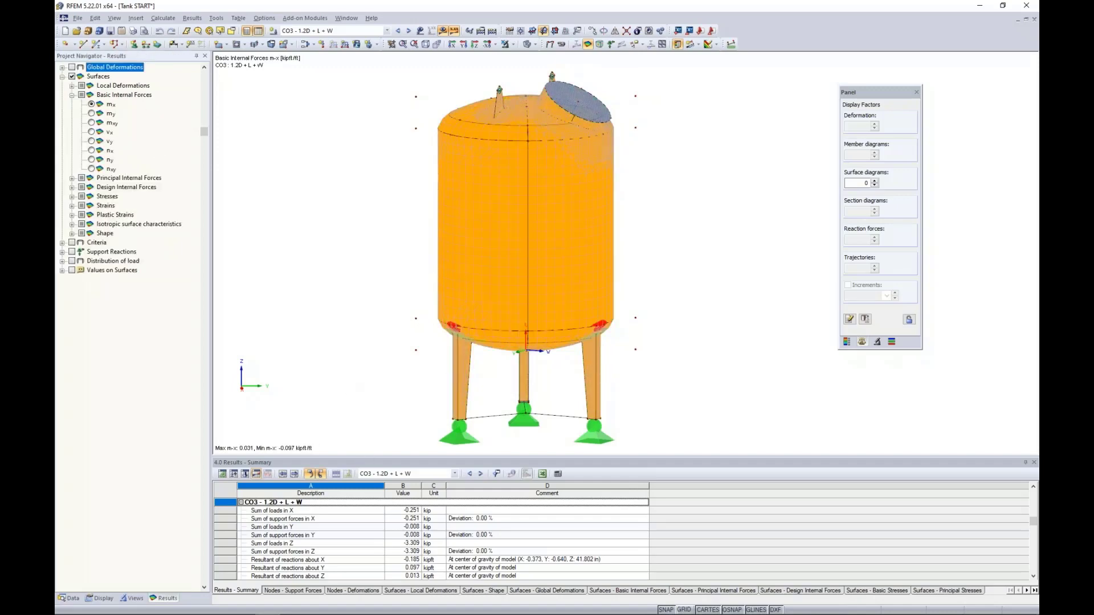
left_click_drag(373, 456, 378, 326)
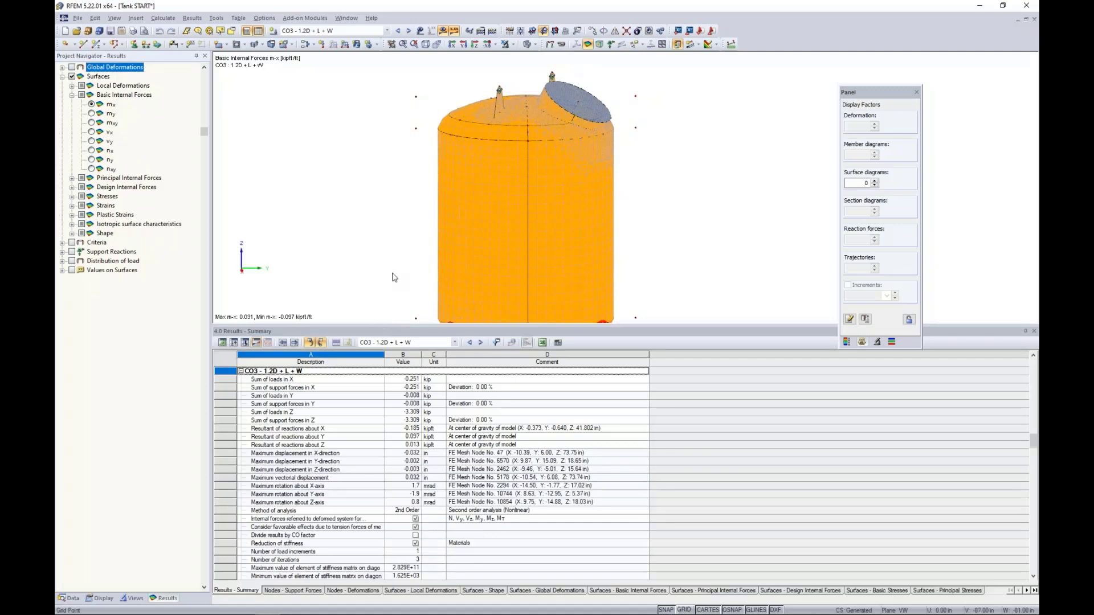
middle_click_drag(392, 277, 417, 198)
scroll(417, 198, "down", 3)
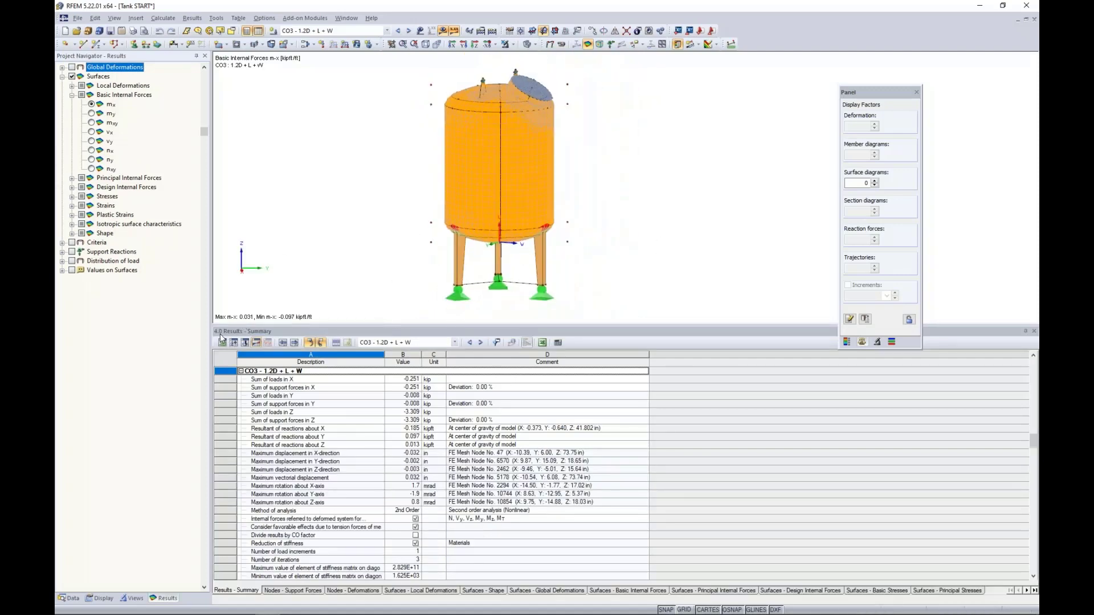
left_click(600, 593)
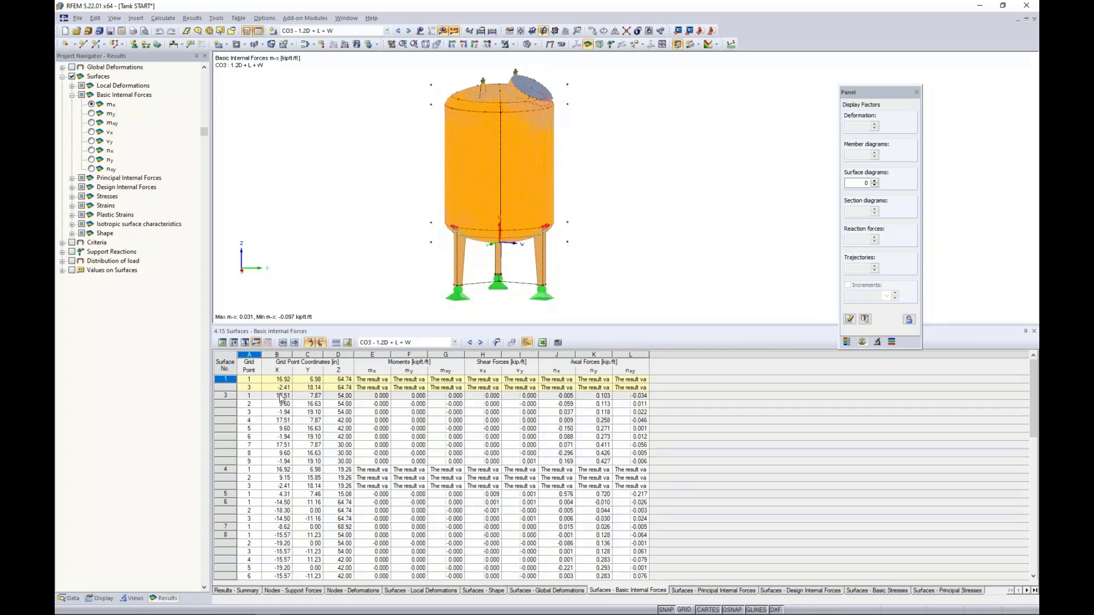
- Locate grid points 3 and 5 of surface 3 and grid point 1 of surface 5 in the model from their result rows
left_click(308, 412)
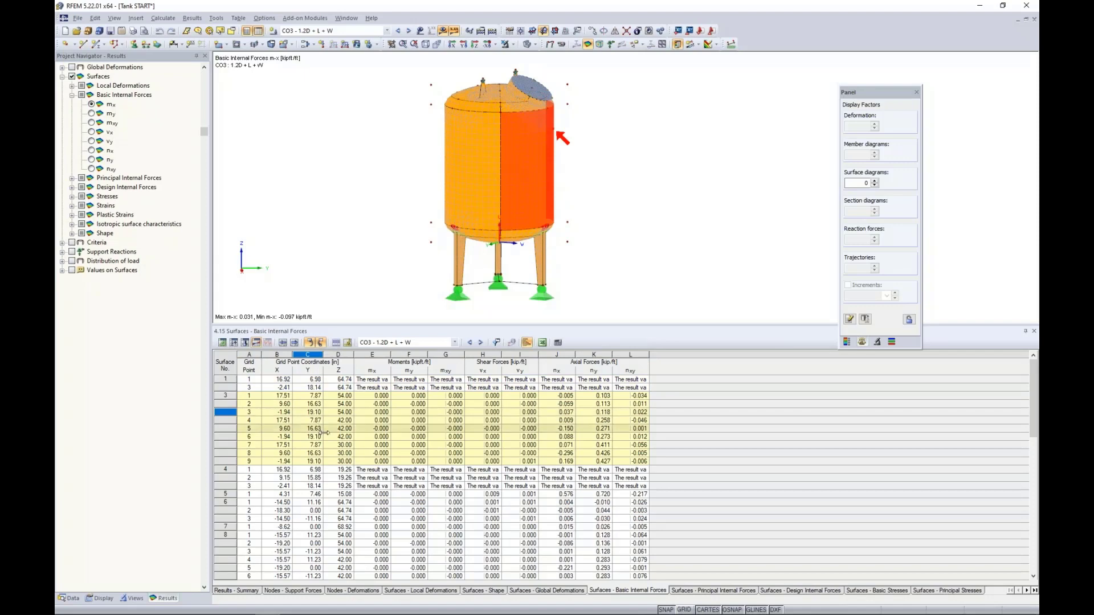
left_click(340, 429)
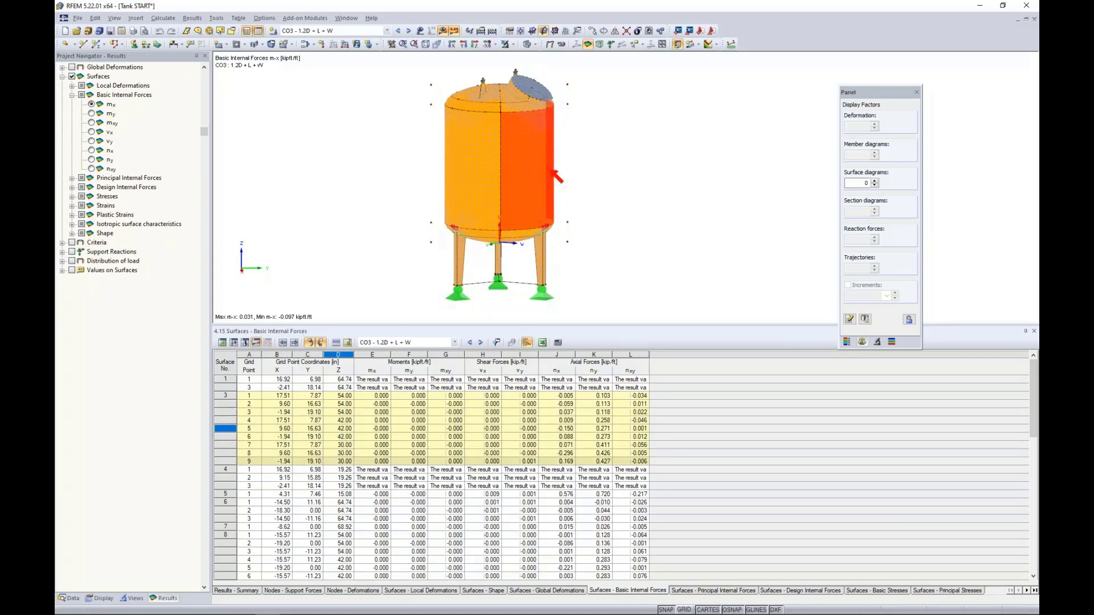
left_click(248, 493)
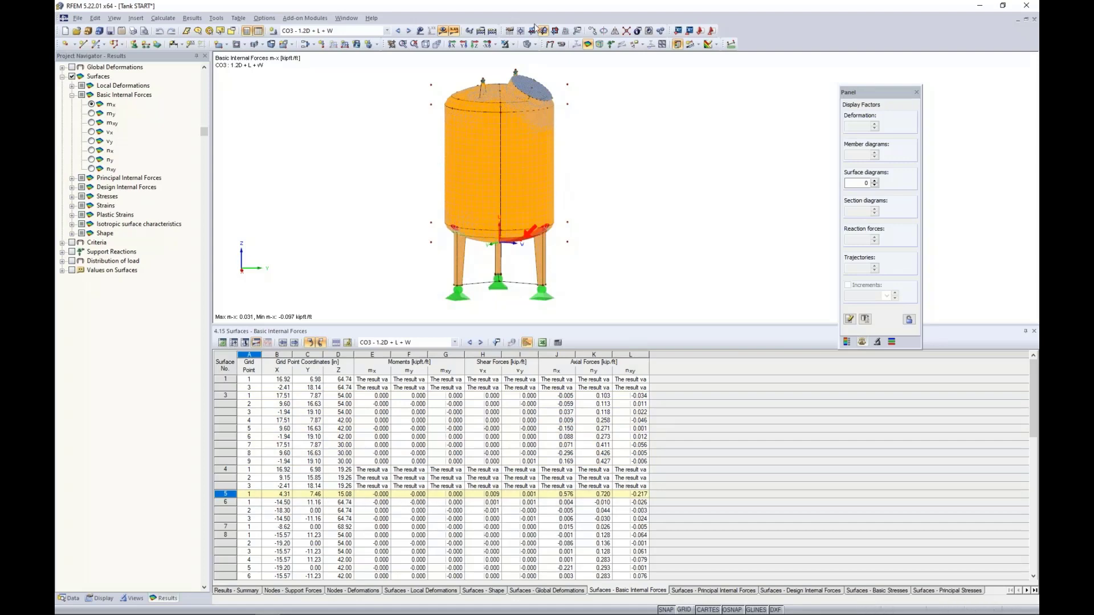
- Isolate surface 5 of the tank bottom in visibility mode and locate its grid point 1 from the results table
left_click(514, 48)
left_click(563, 58)
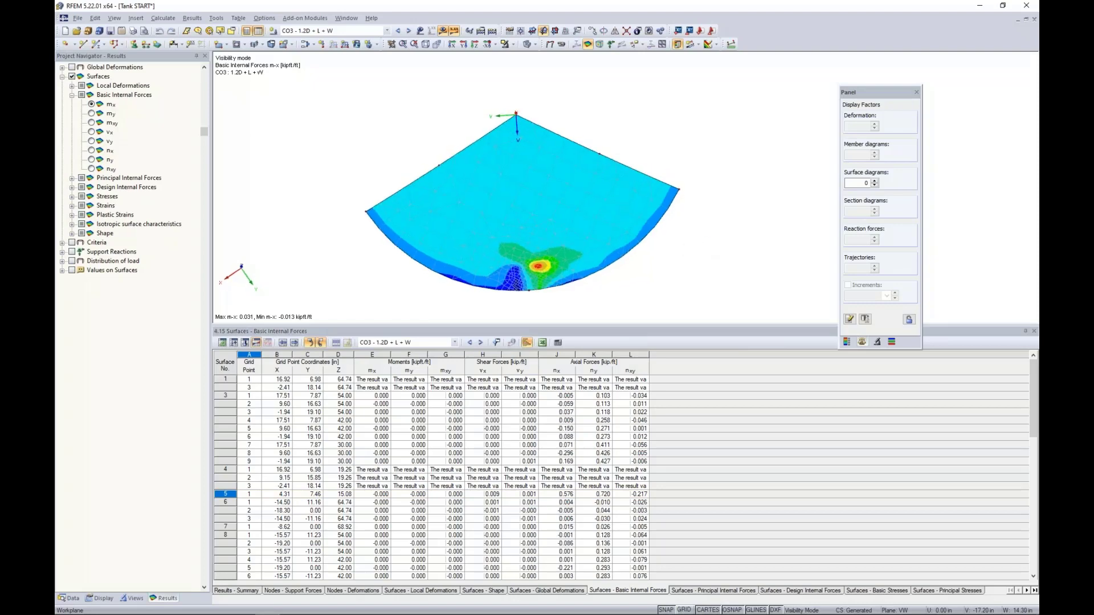
left_click(291, 494)
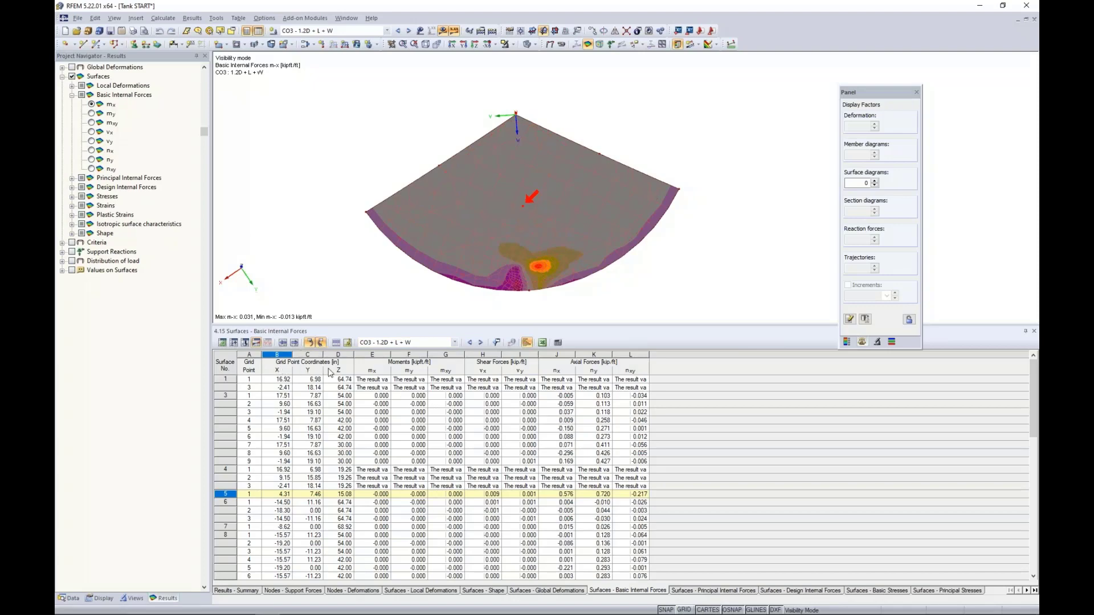
- Set surface 5's result grid distances b and h to 0.5 in
double_click(460, 195)
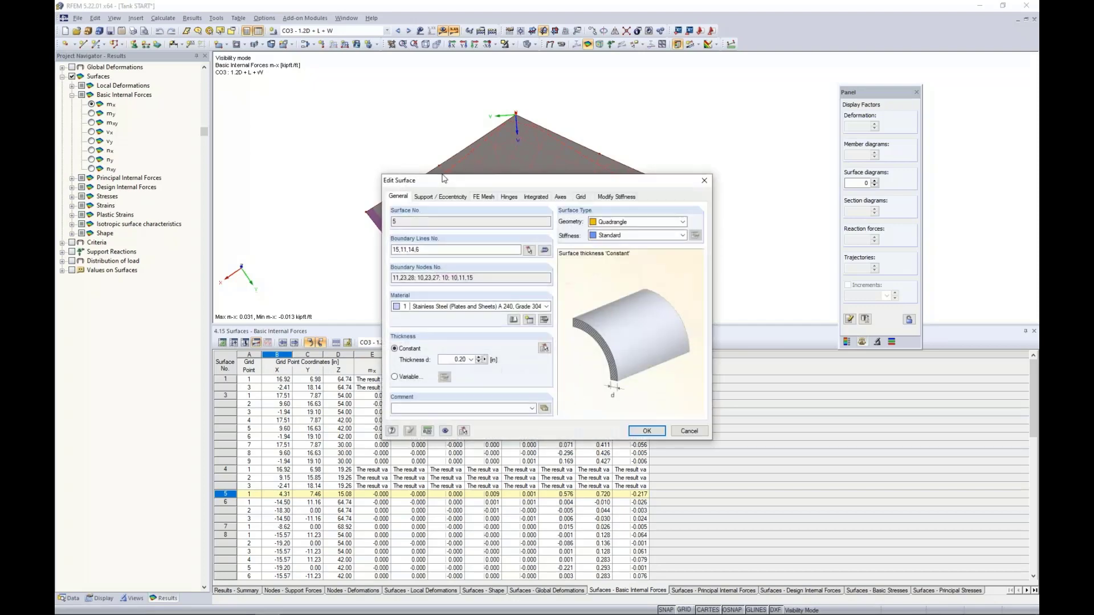
left_click(580, 197)
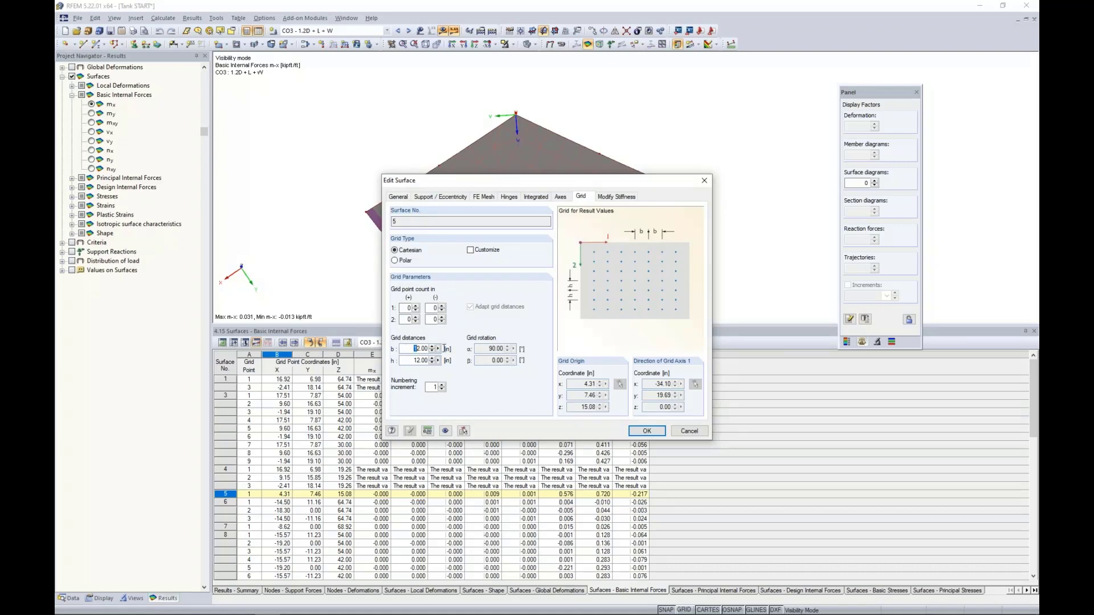
left_click_drag(443, 348, 450, 349)
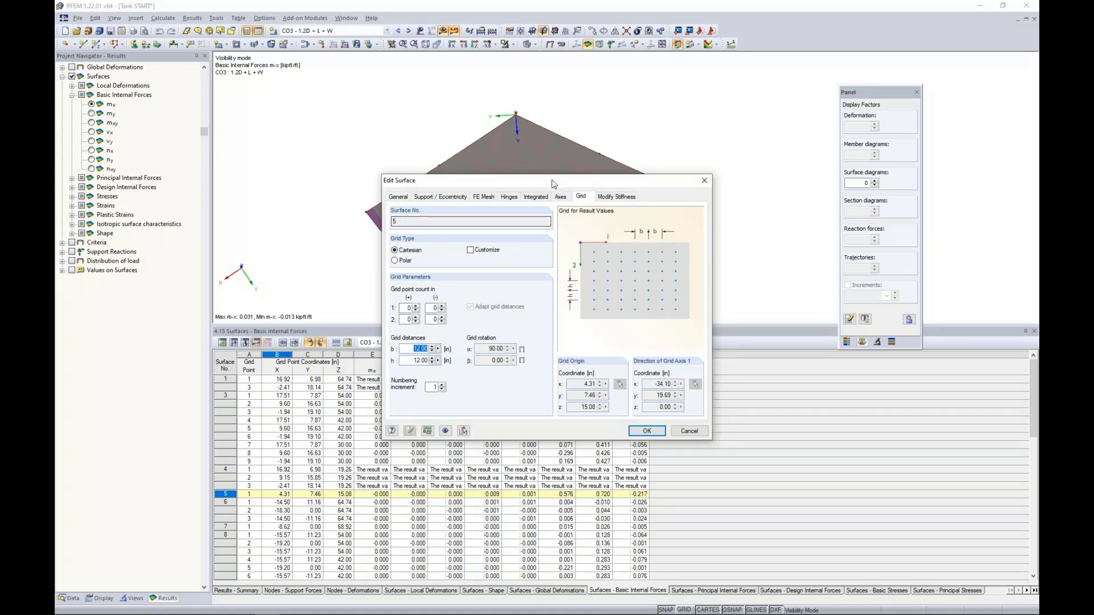
left_click_drag(550, 183, 536, 294)
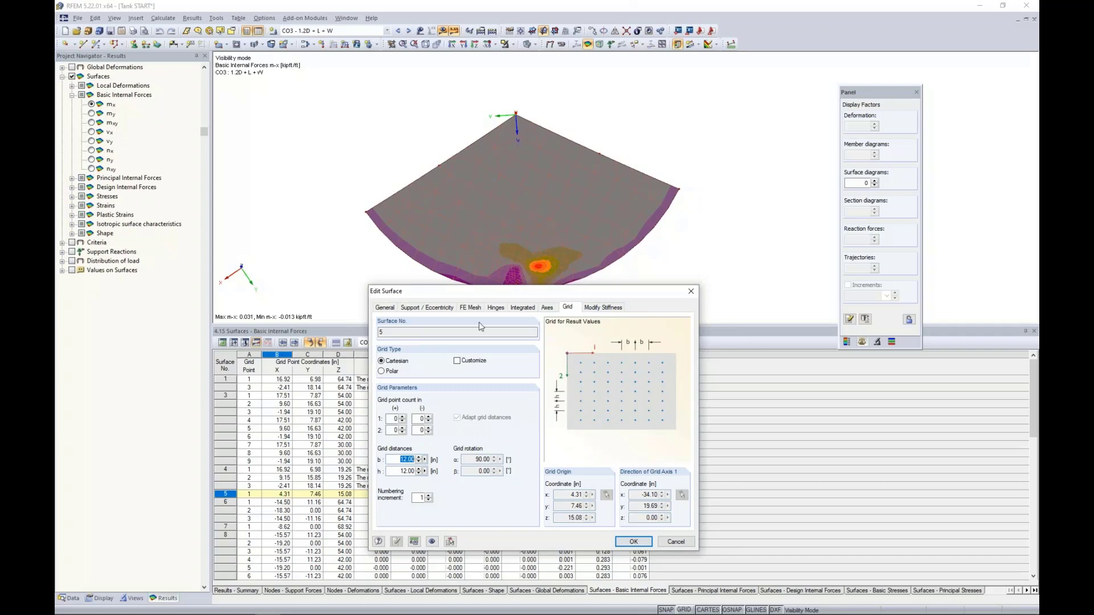
type("0.5")
key("Tab")
type("0.5")
left_click(618, 540)
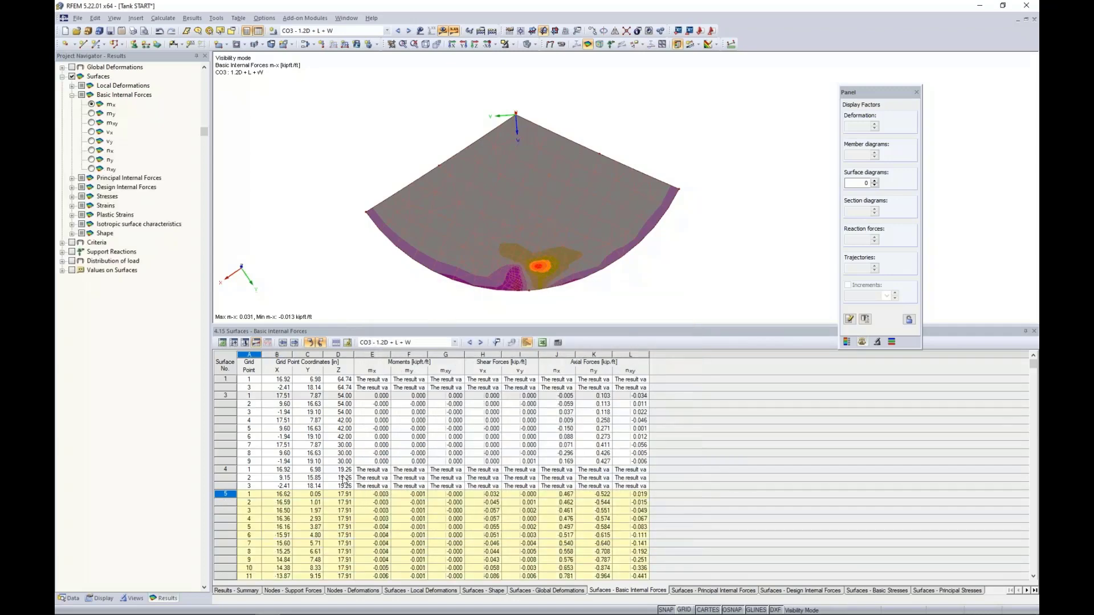
- Review surface 5's refined grid point results and locate points 5, 6 and 8 along its curved edge
scroll(284, 502, "down", 1)
left_click(283, 504)
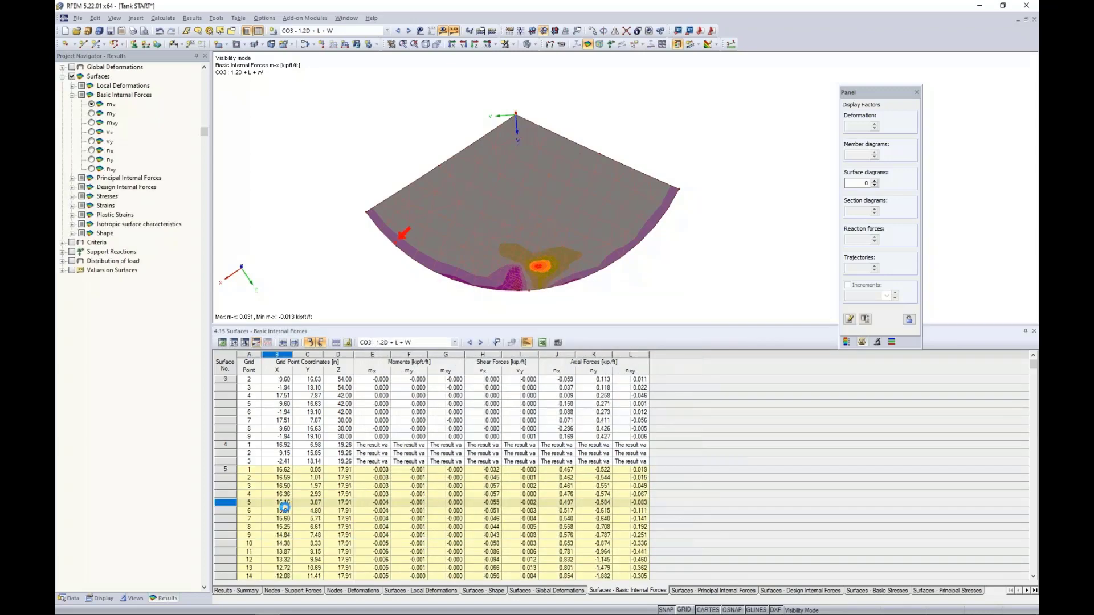
left_click(285, 510)
left_click(286, 525)
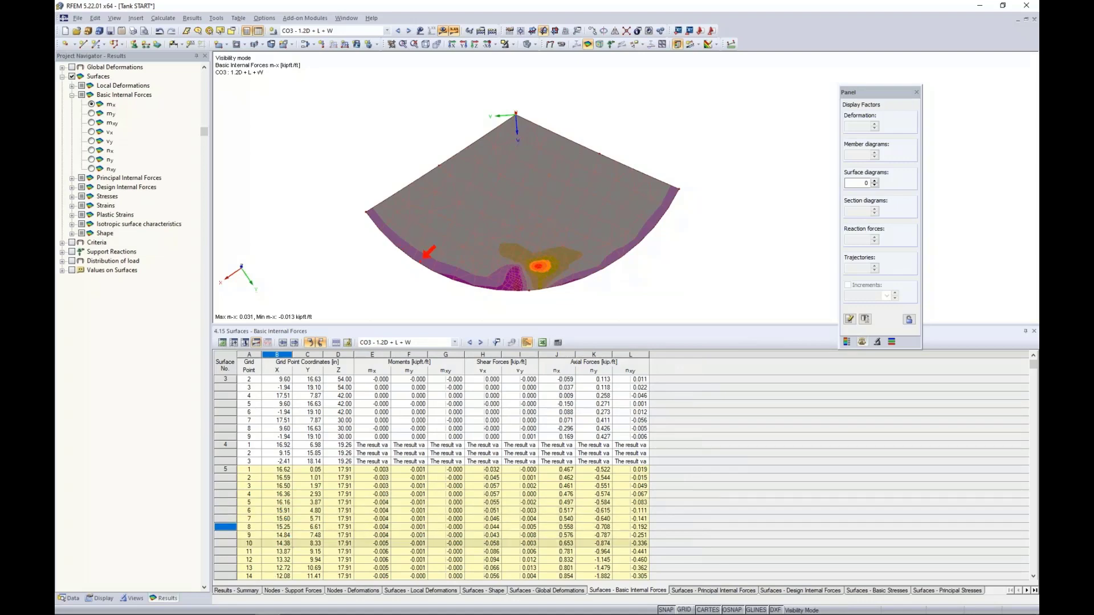
left_click(357, 527)
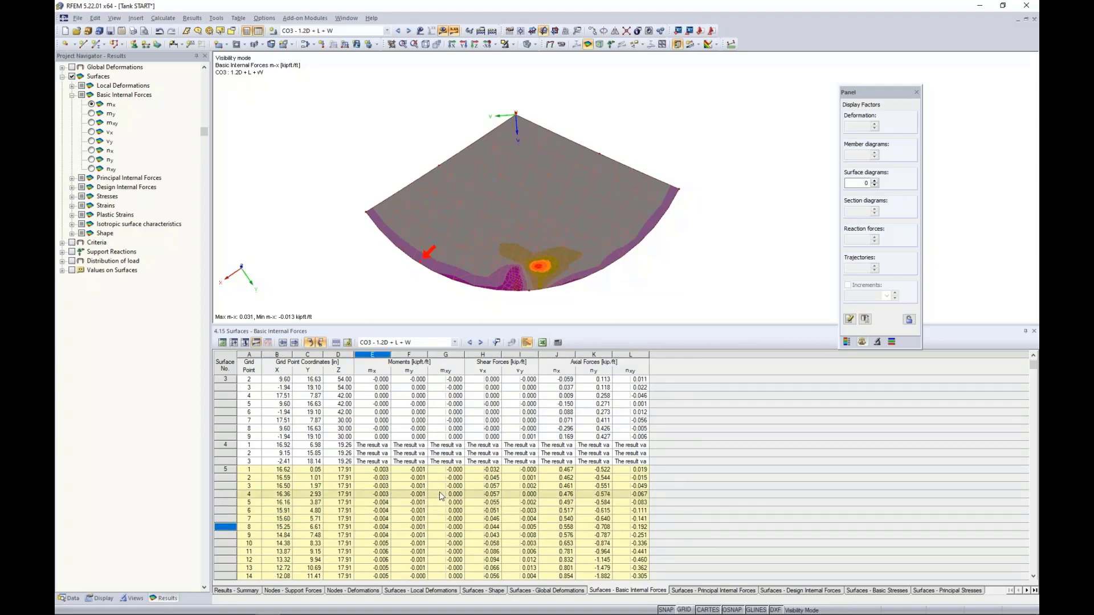
scroll(439, 491, "down", 4)
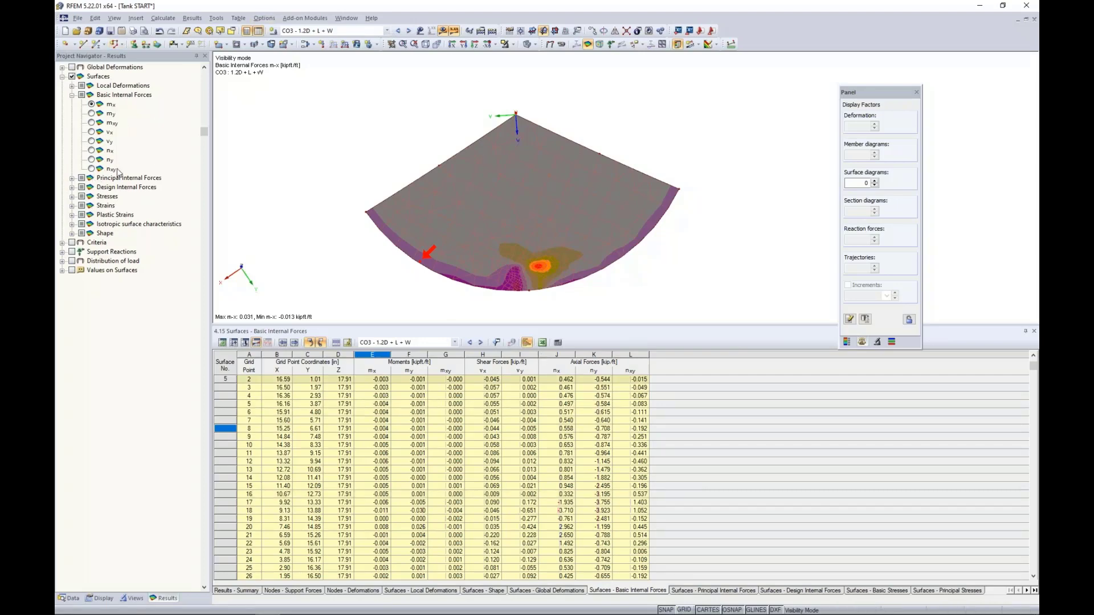
- Deselect surface 5, hide the results, and display the isolated surface as a wireframe with its FE mesh
left_click(380, 270)
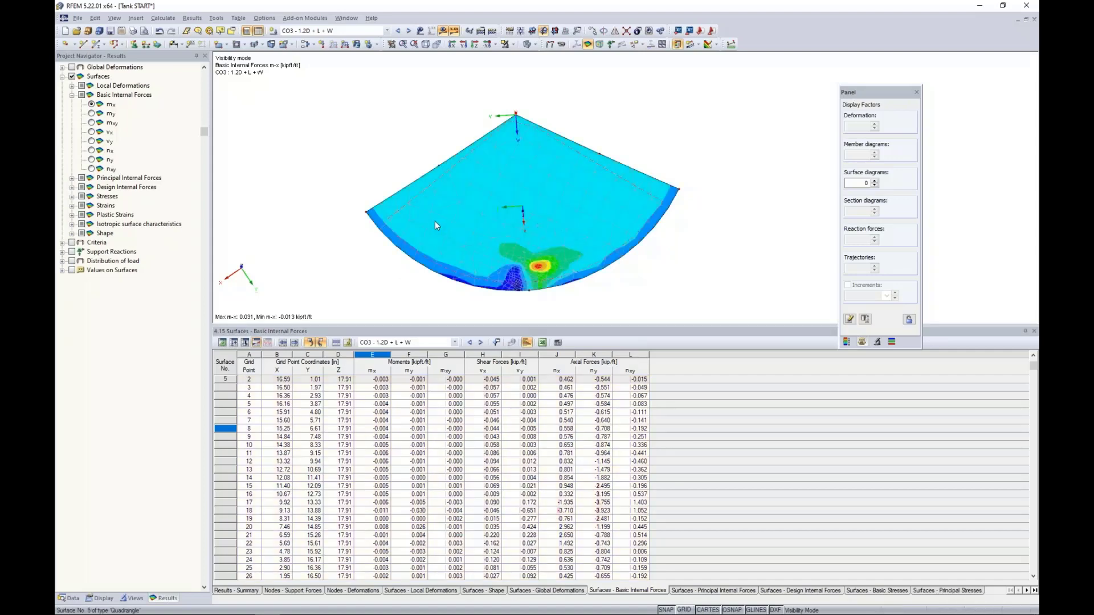
left_click(442, 32)
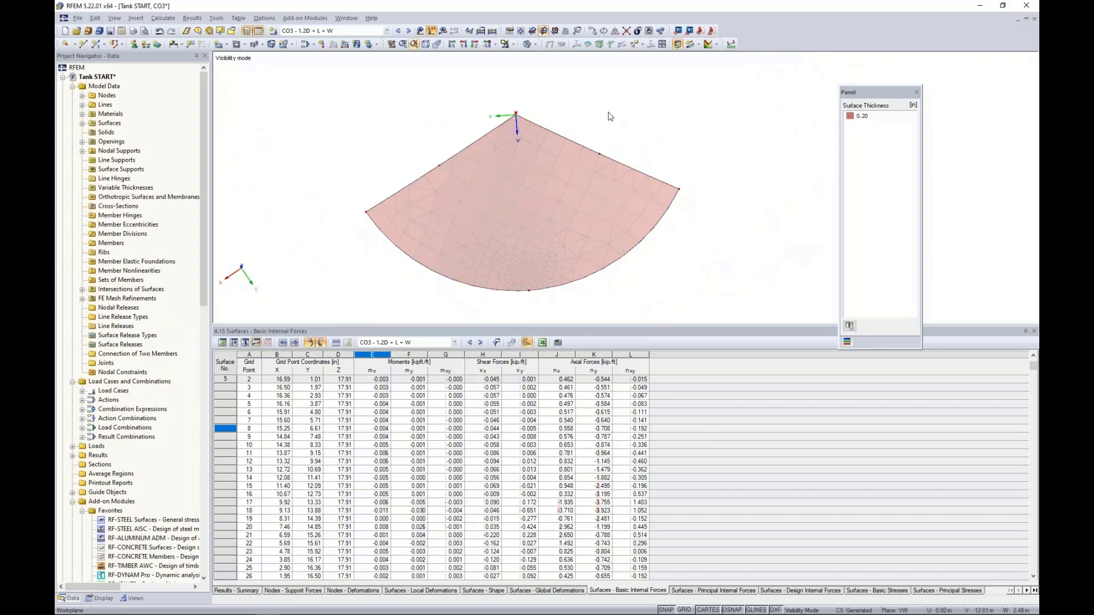
left_click(532, 45)
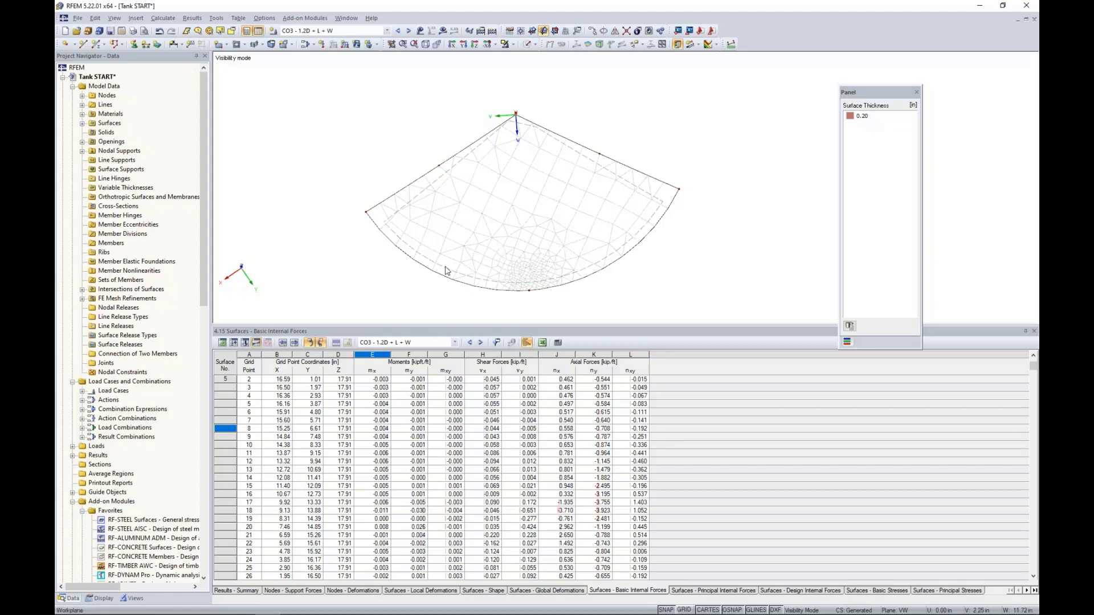
- Cancel the visibility mode and display the whole tank as a solid transparent model
left_click(512, 44)
left_click(543, 132)
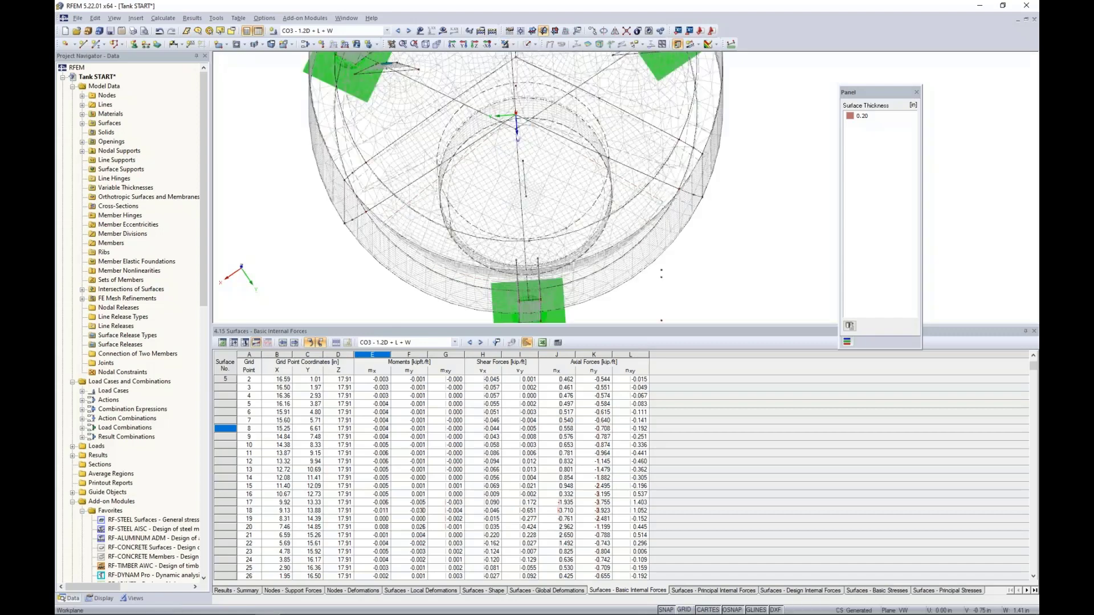
left_click(537, 45)
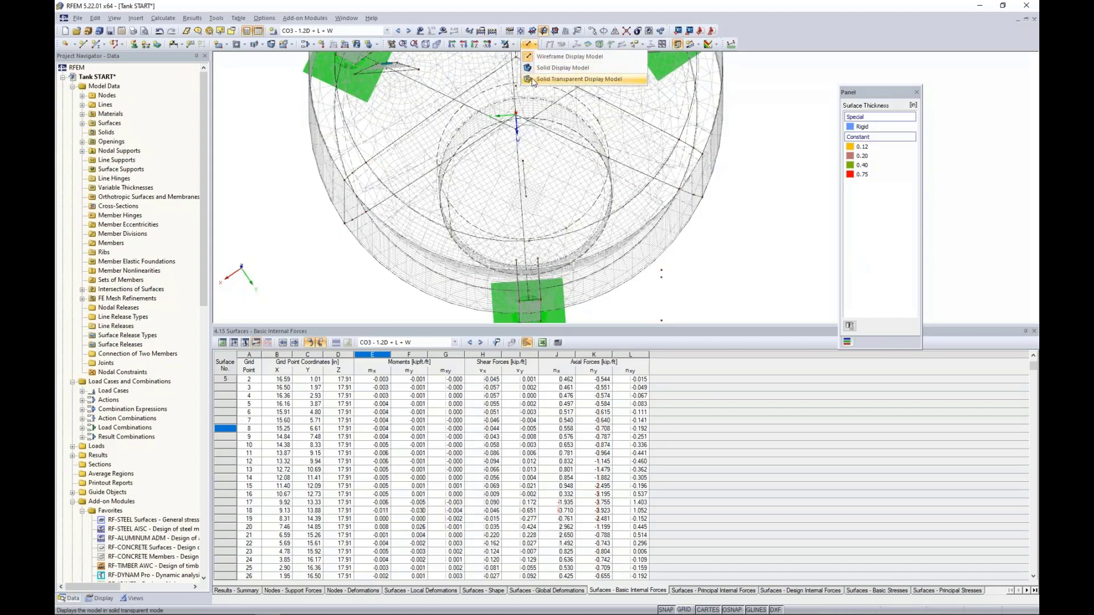
left_click(535, 78)
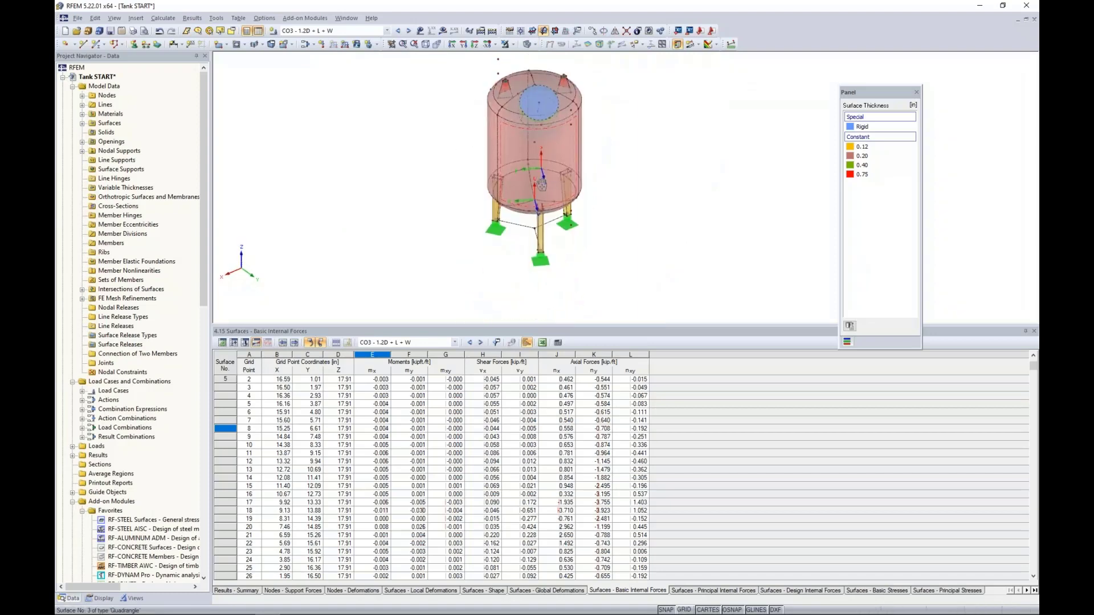
- Set the result grid distances b and h to 0.5 in for all surfaces of the tank at once, and clear the selection
left_click_drag(635, 302, 424, 92)
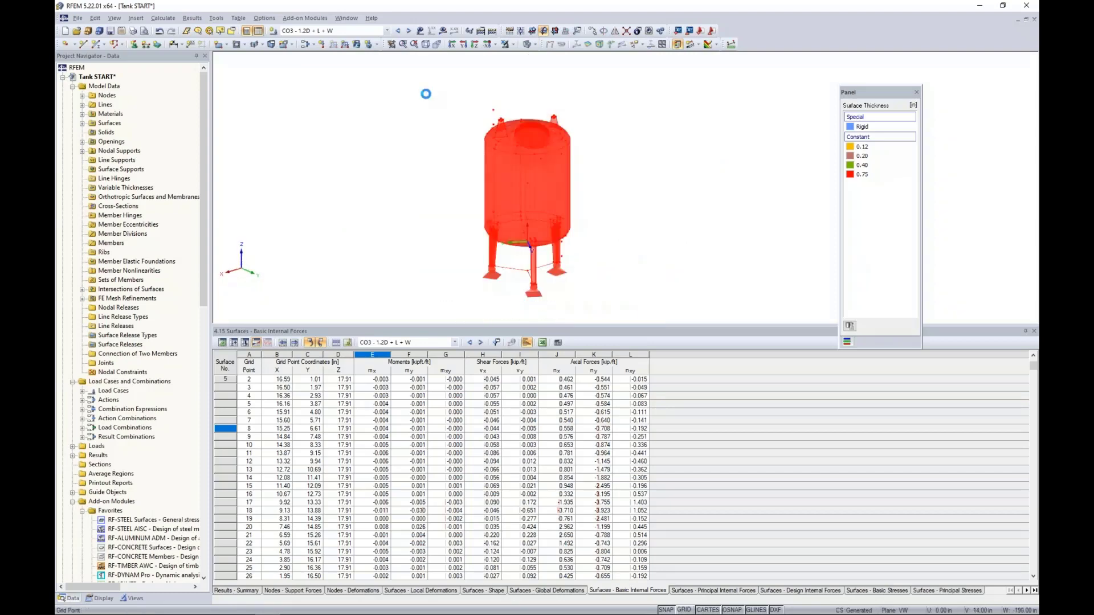
double_click(508, 184)
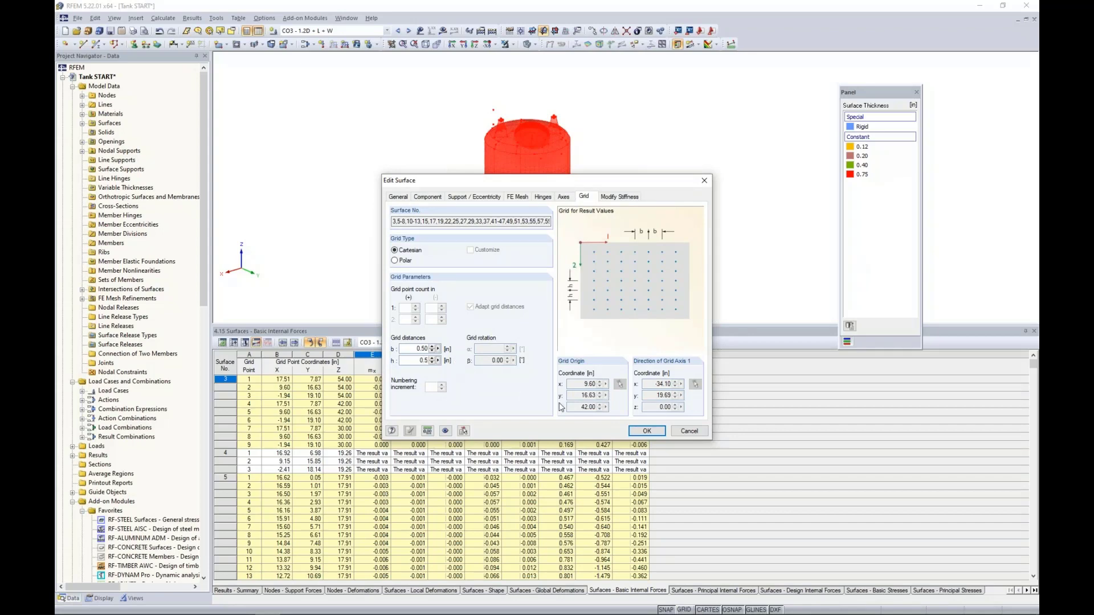
left_click(646, 431)
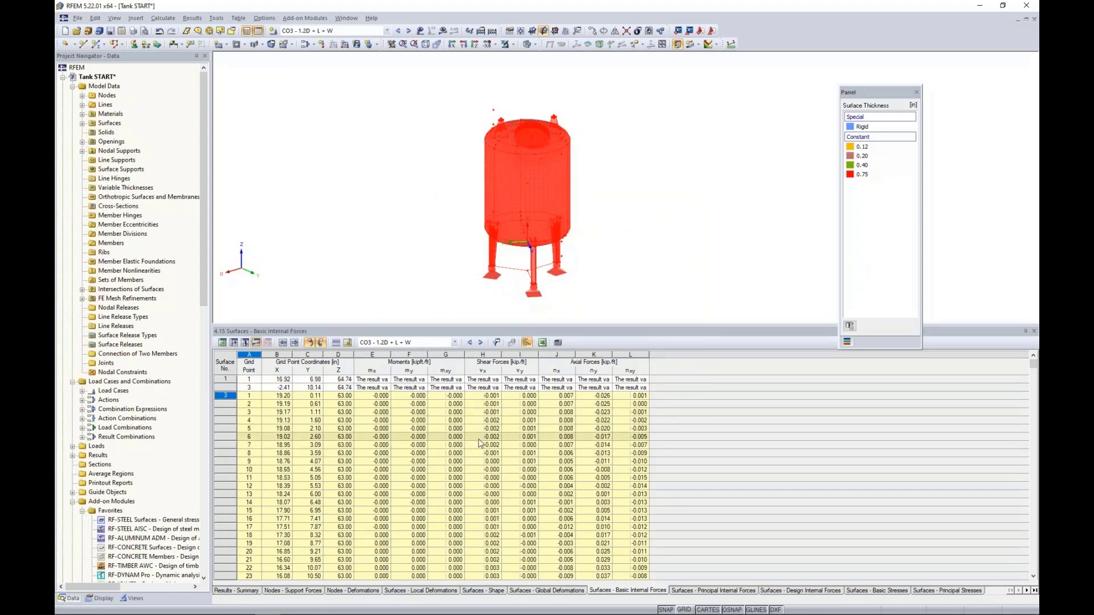
scroll(479, 444, "down", 4)
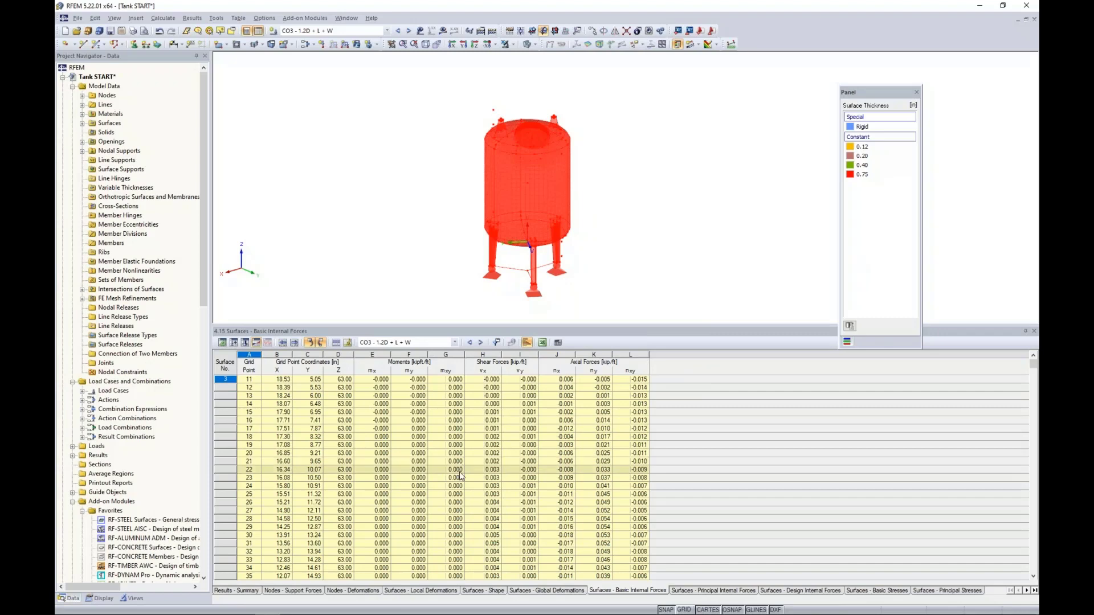
left_click(408, 229)
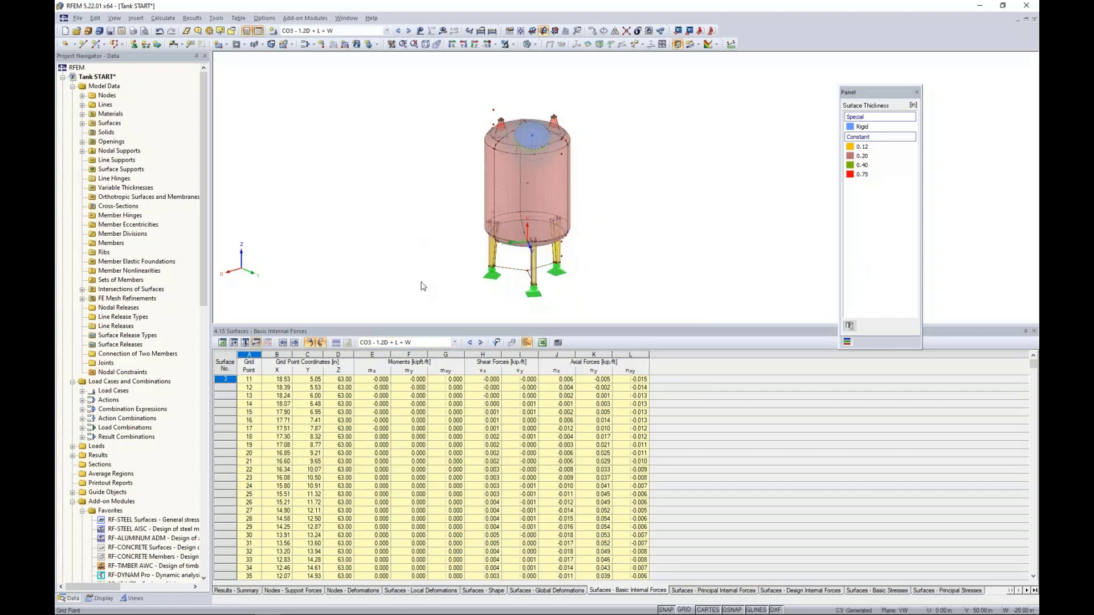
- Check the current table's export options, and set up a Microsoft Excel export with only selected static analysis results tables
left_click(542, 343)
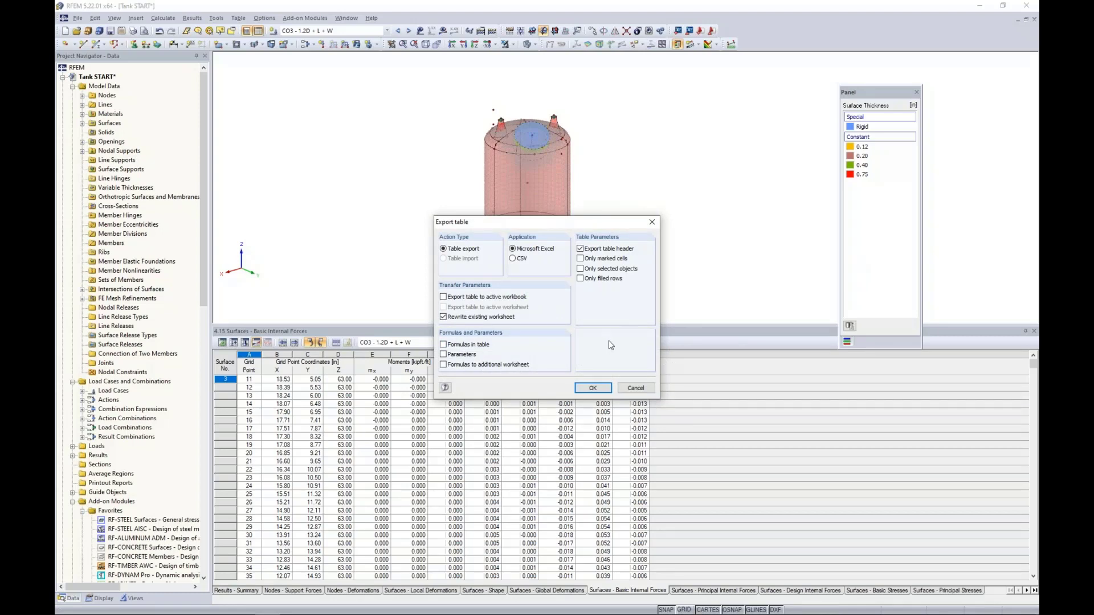
left_click(630, 390)
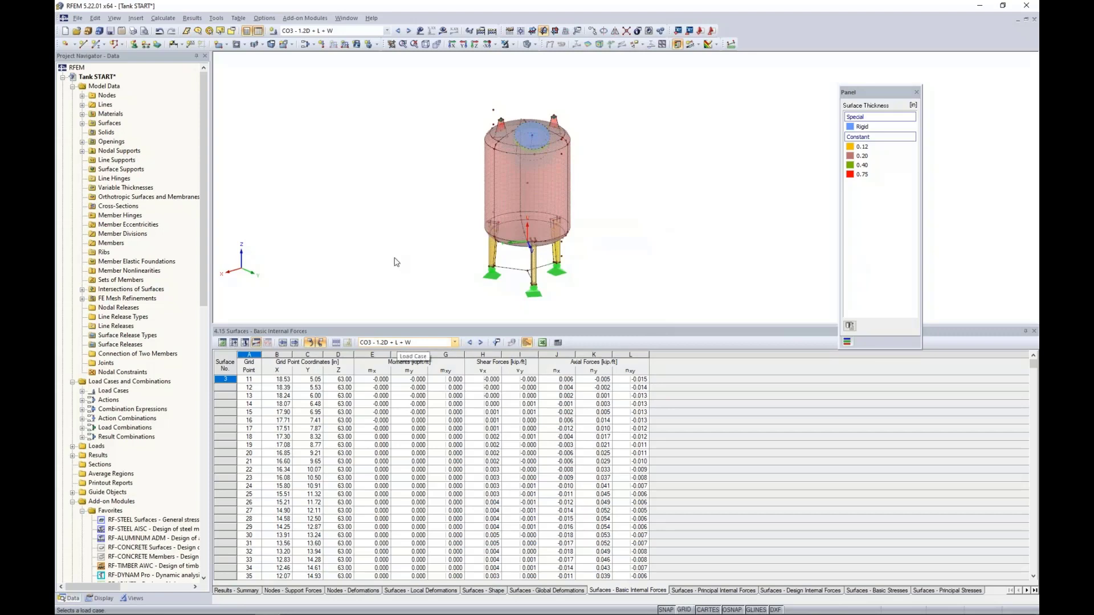
left_click(80, 18)
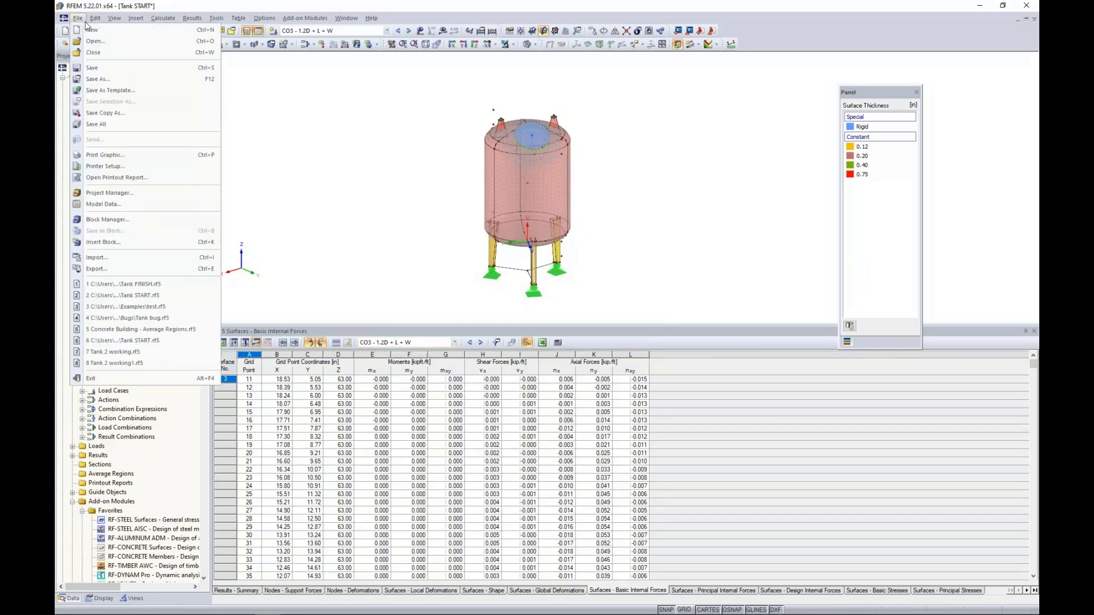
left_click(101, 272)
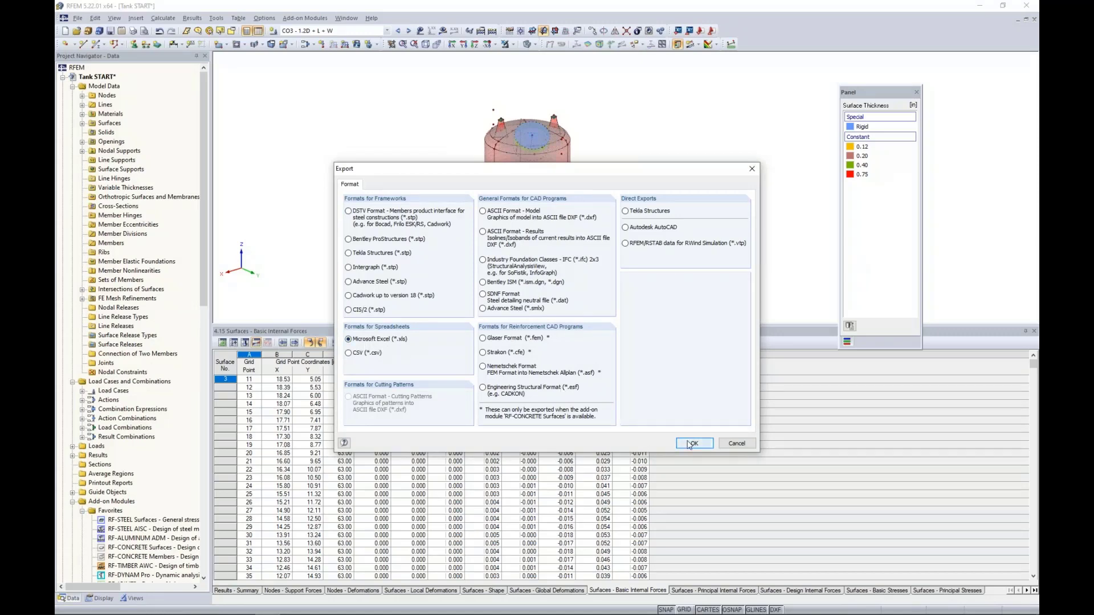
left_click(688, 444)
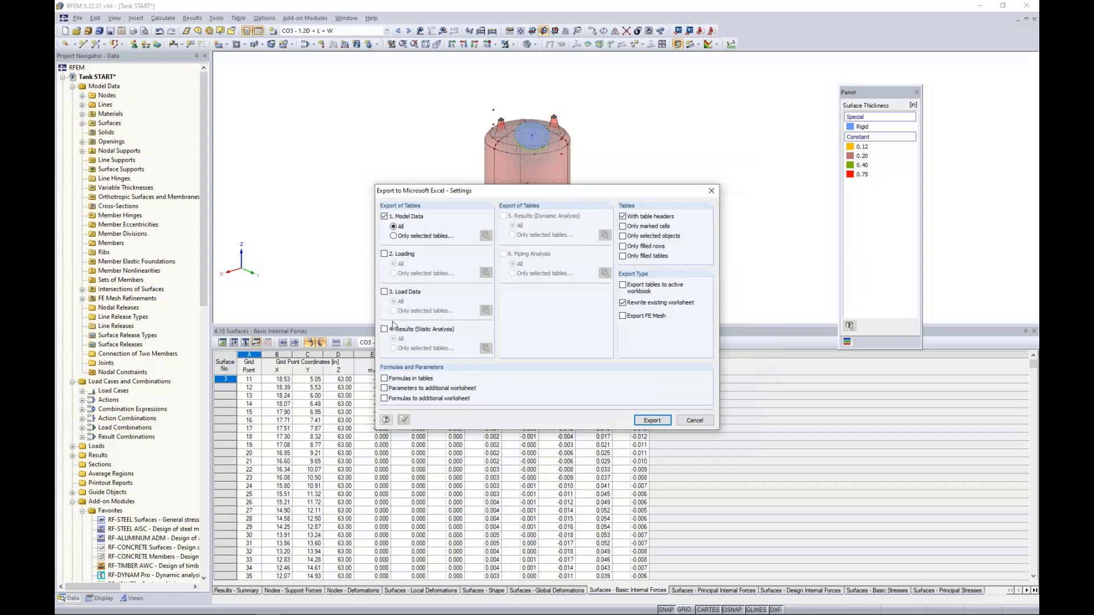
left_click(384, 329)
left_click(393, 348)
left_click(486, 348)
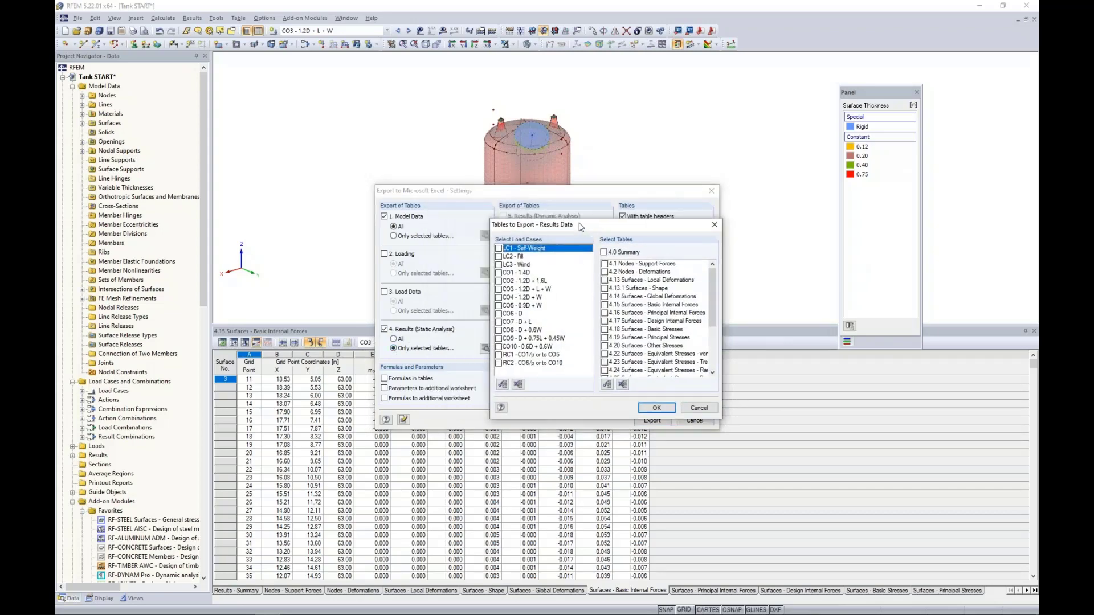
- Choose CO2, CO3 and CO4 with surface results tables 4.16 to 4.19 for the Excel export, and cancel the export
left_click_drag(580, 227, 582, 228)
left_click(500, 281)
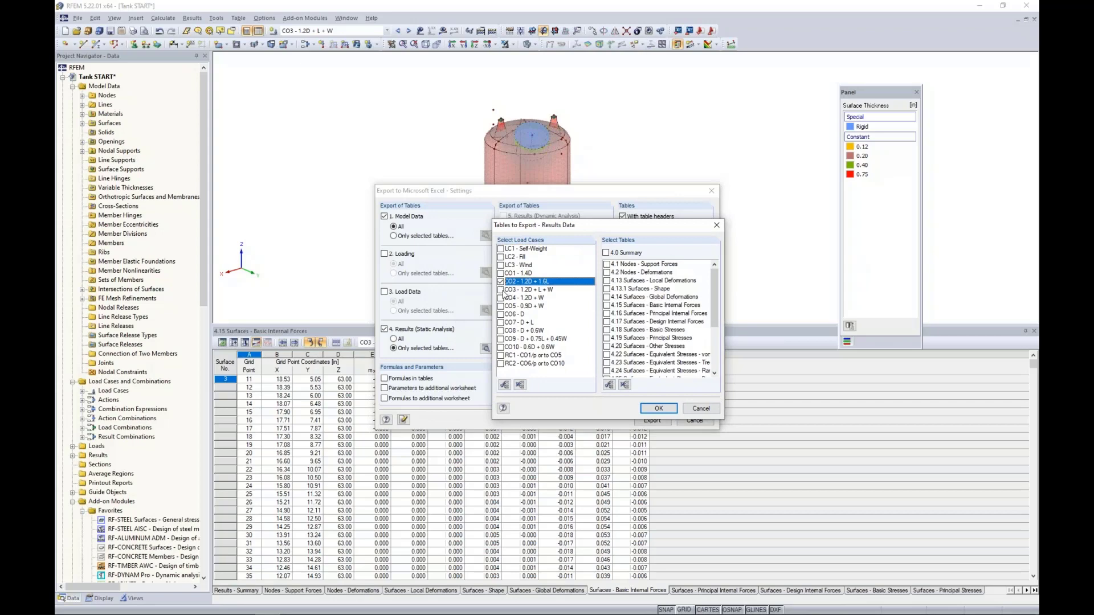
left_click(501, 289)
left_click(500, 297)
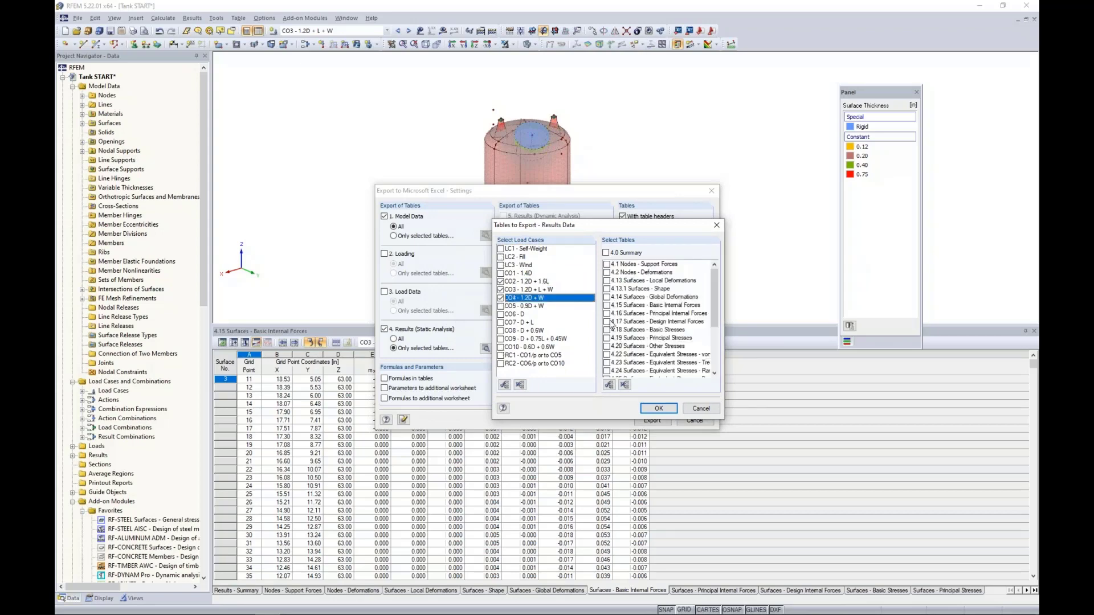
left_click(607, 313)
left_click(607, 322)
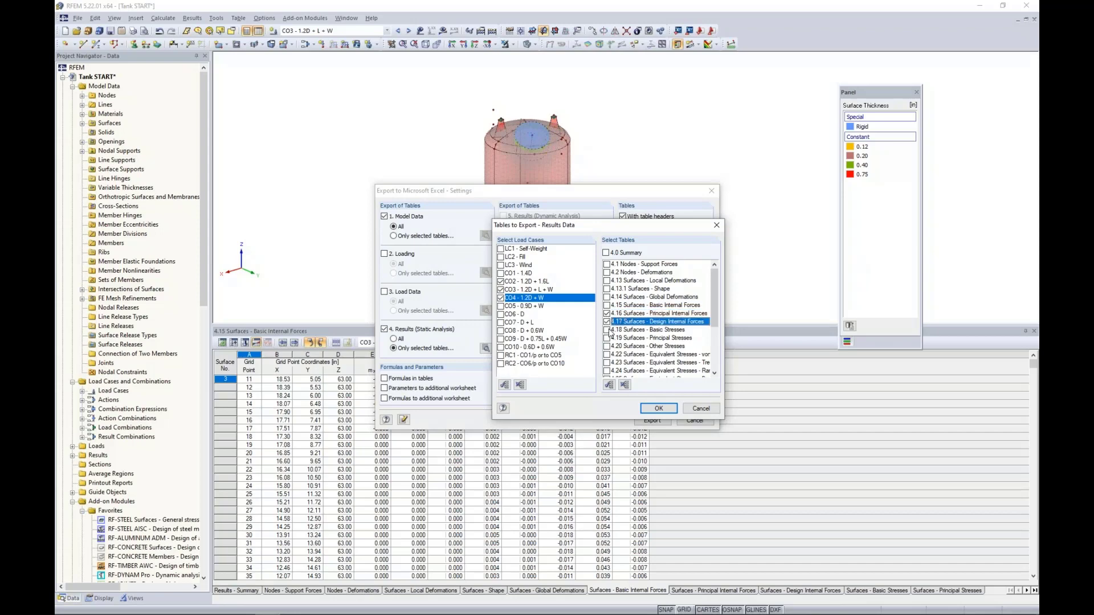
left_click(607, 331)
left_click(607, 339)
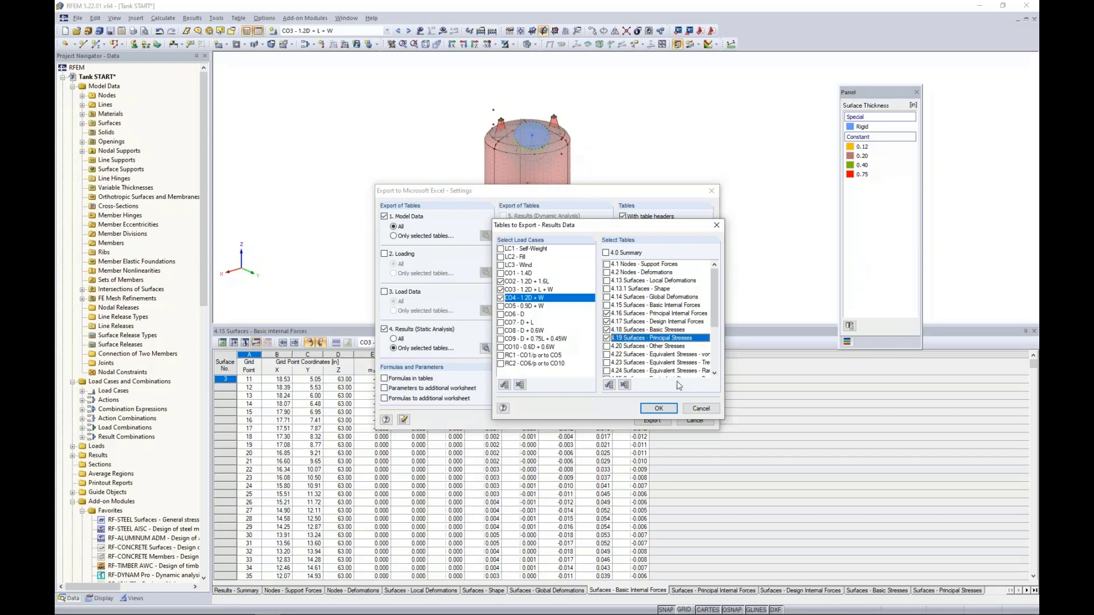
left_click(702, 410)
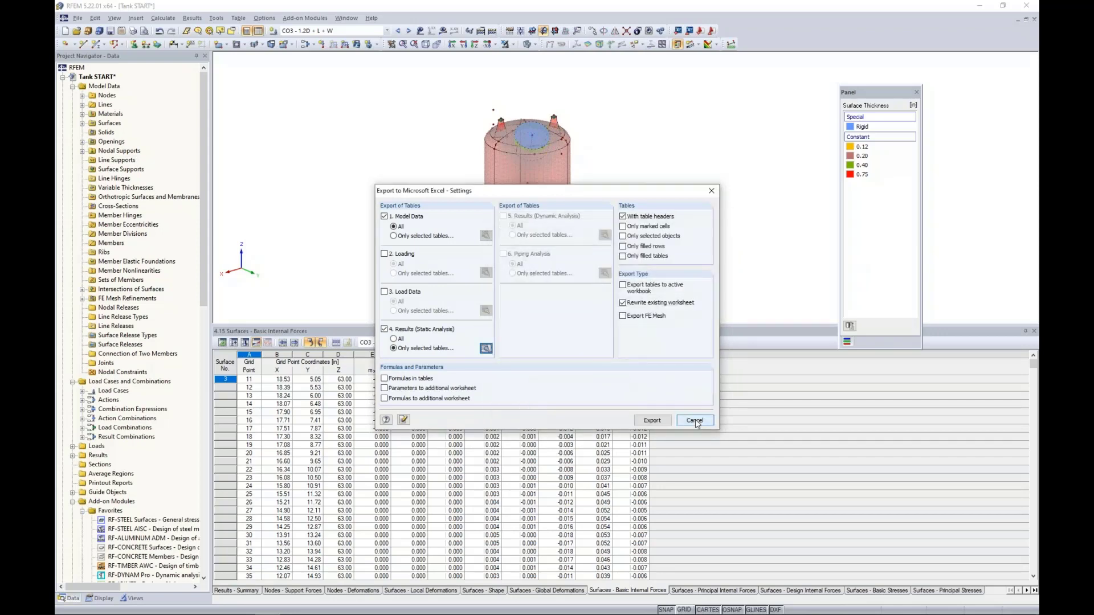
left_click(695, 421)
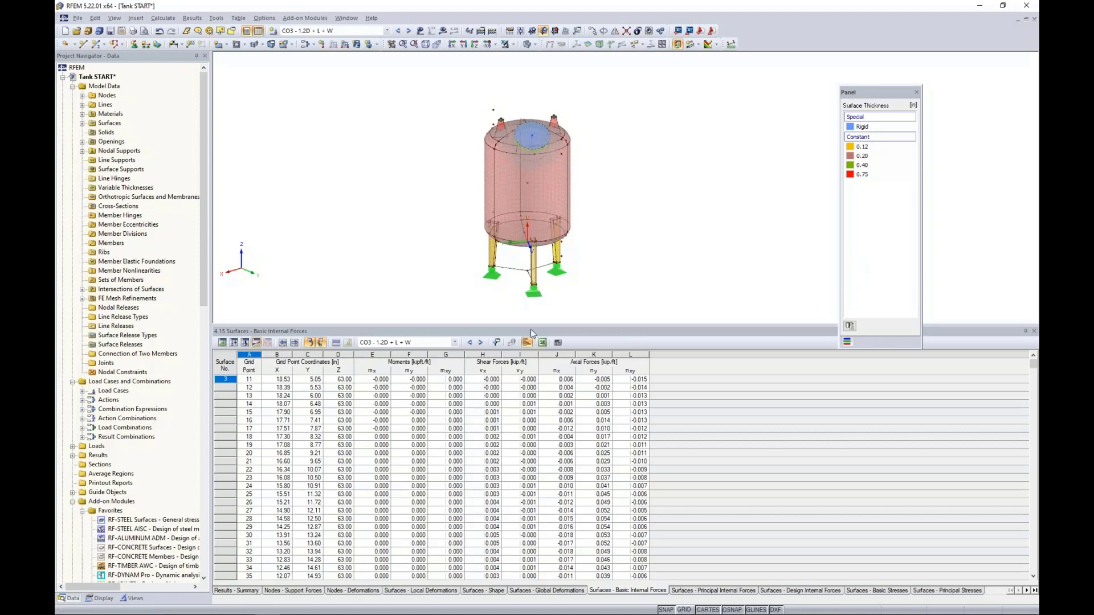
- Enlarge the model view by shrinking the results table, and center the tank in it
left_click_drag(533, 324, 520, 426)
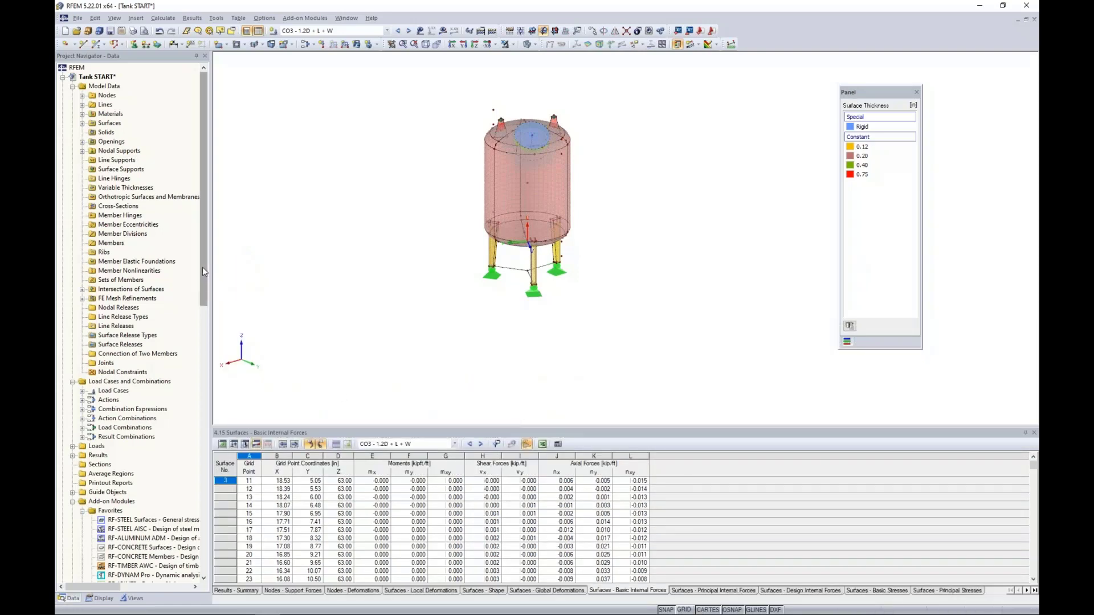
middle_click_drag(405, 217, 402, 262)
scroll(432, 312, "up", 2)
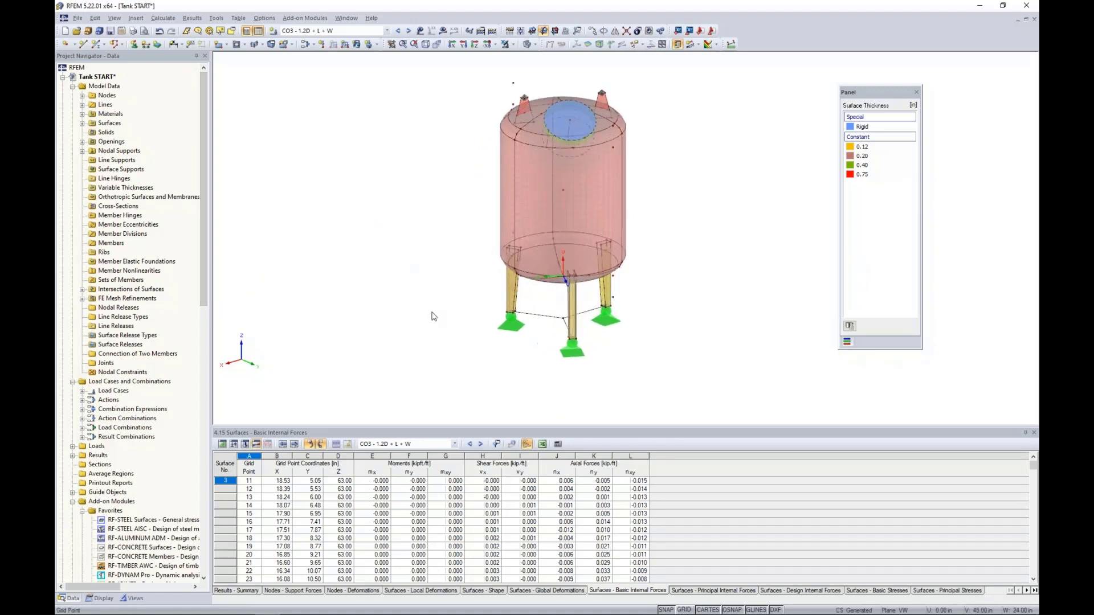
middle_click_drag(432, 315, 428, 292)
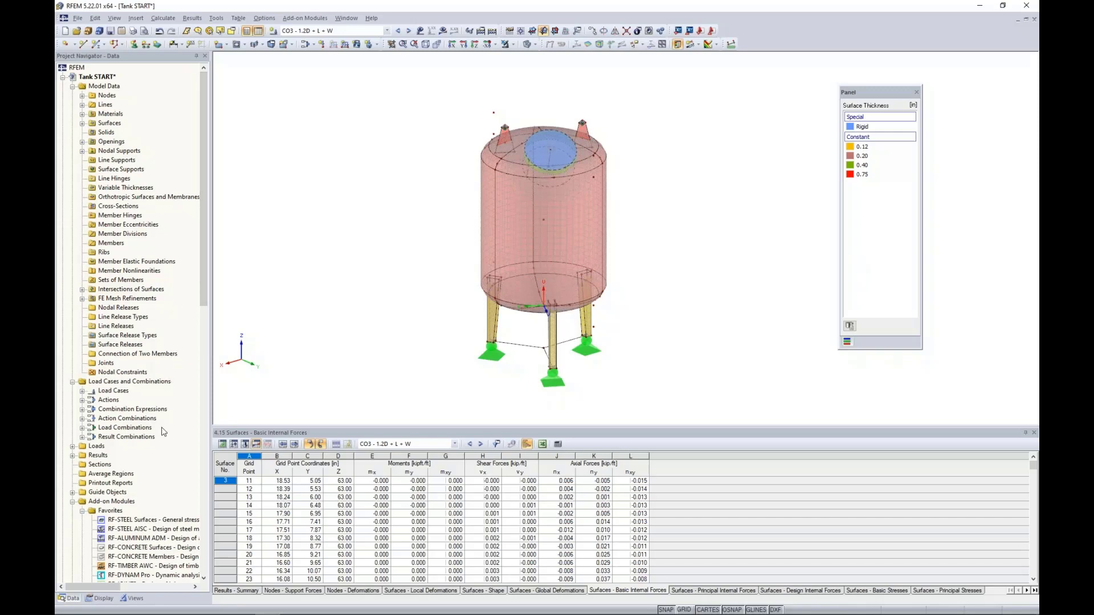
- Browse the list of add-on modules in the project data and check the favorite option for RF-STEEL Surfaces
scroll(164, 432, "down", 6)
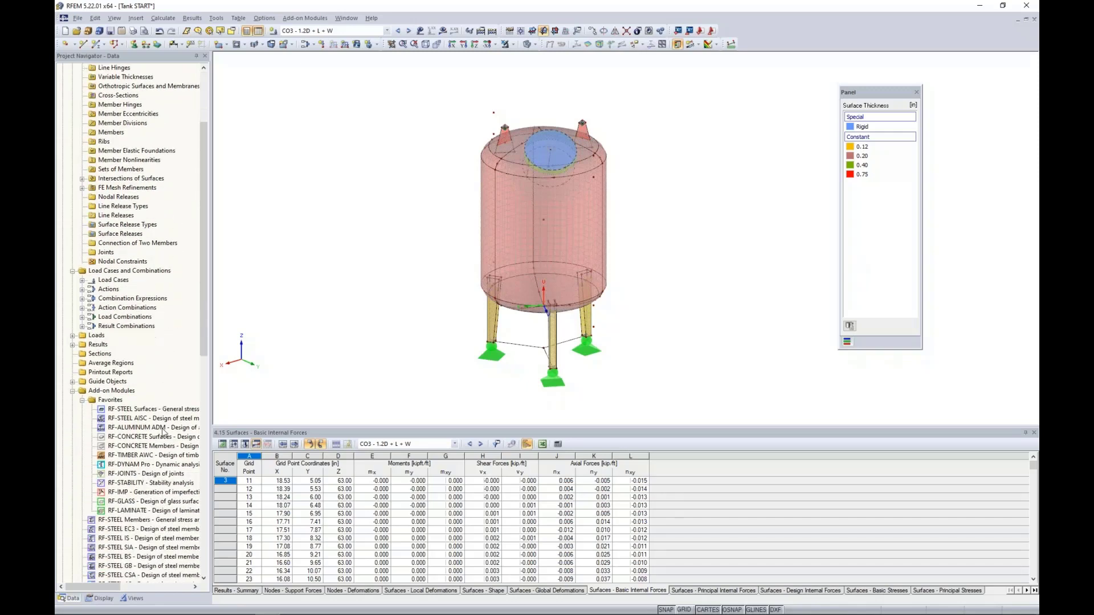
scroll(164, 432, "down", 2)
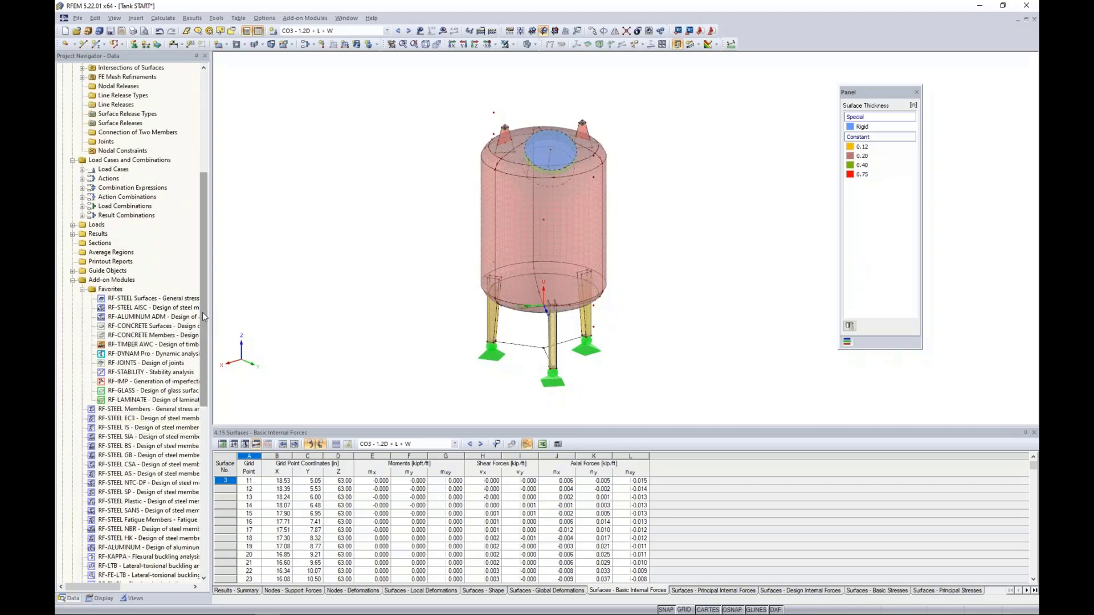
left_click_drag(203, 312, 198, 489)
scroll(167, 329, "up", 11)
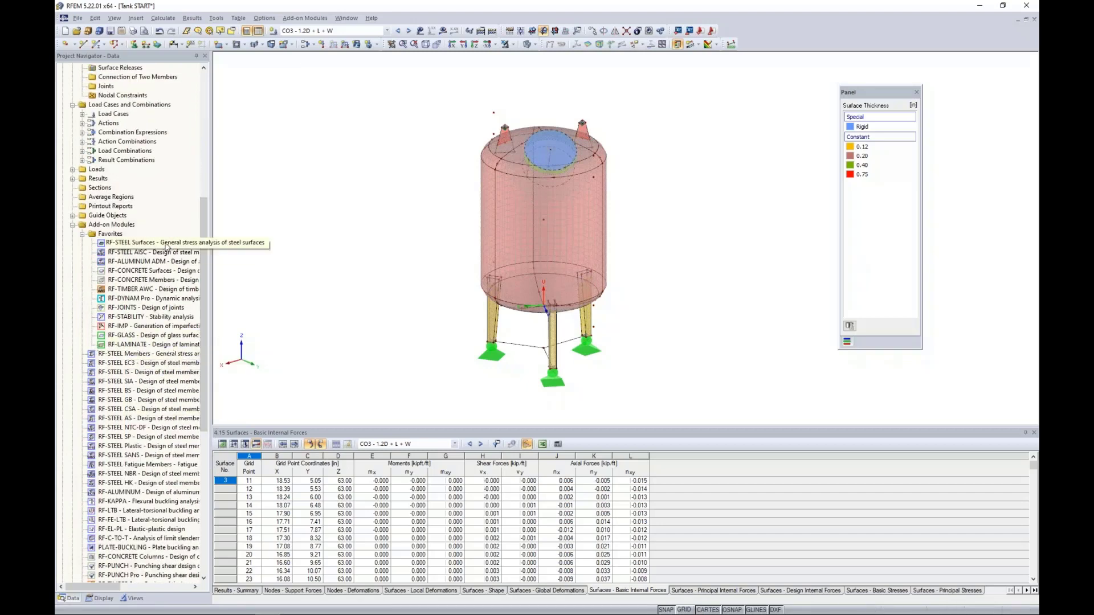
right_click(161, 244)
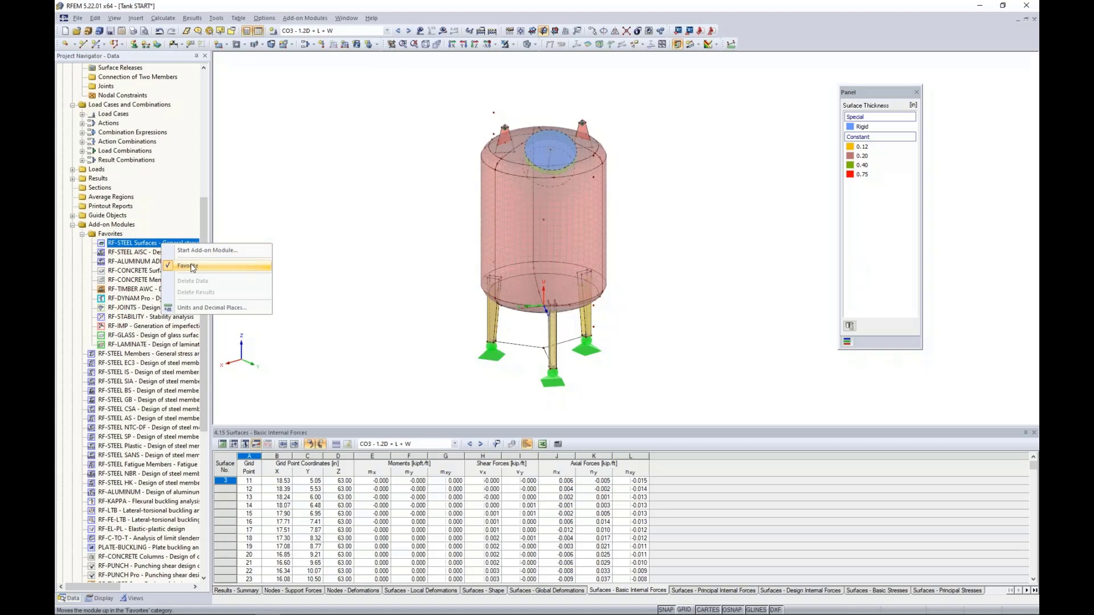
left_click(328, 204)
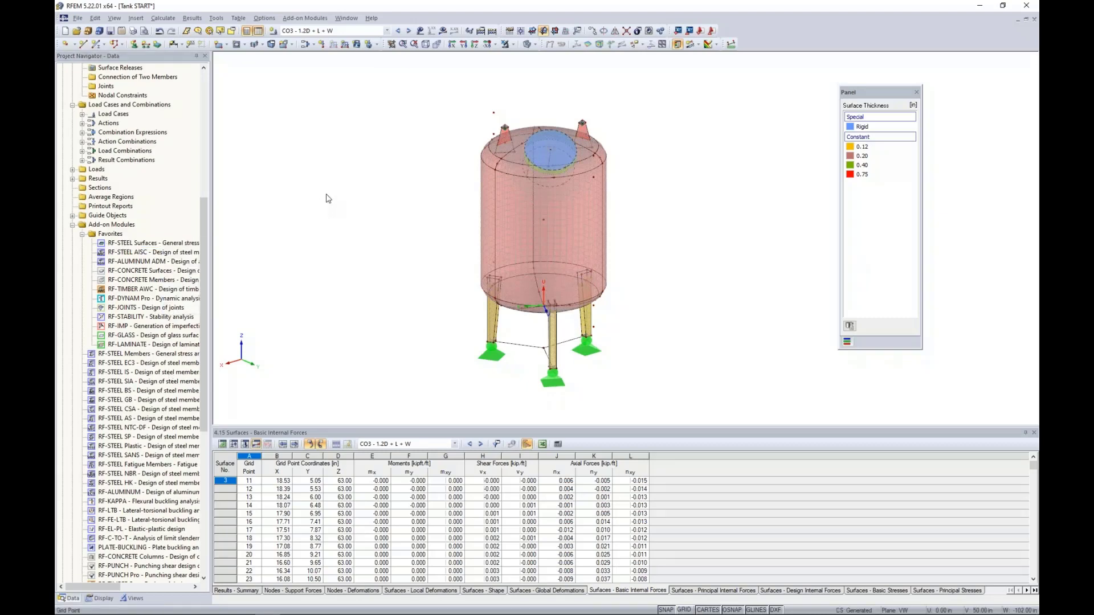
- Open the RF-STEEL Surfaces add-on module for the general stress analysis of the tank's surfaces
left_click(309, 19)
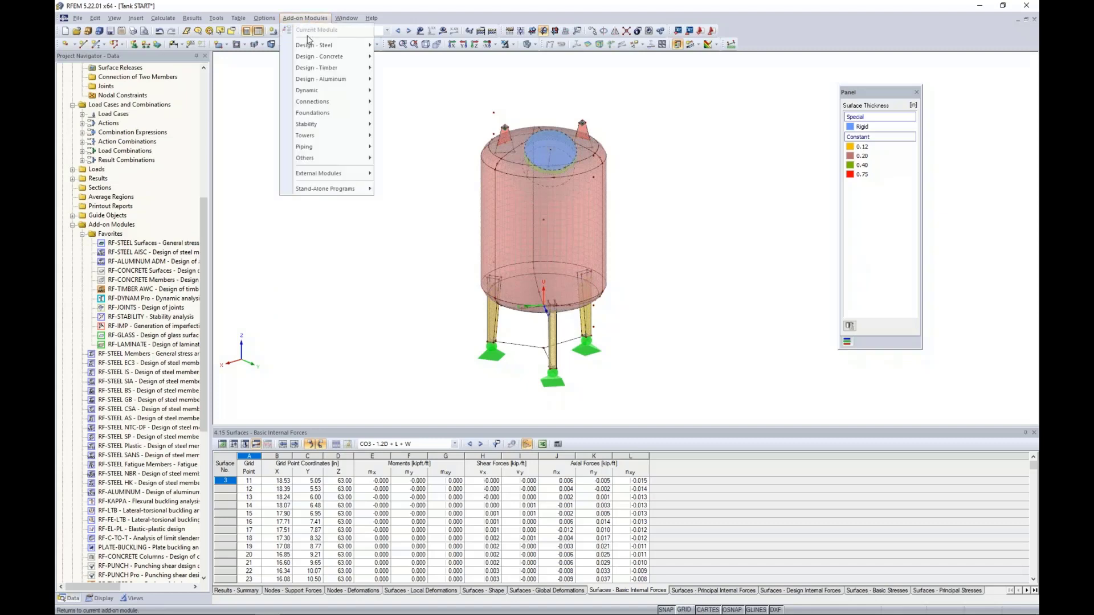
mouse_move(340, 47)
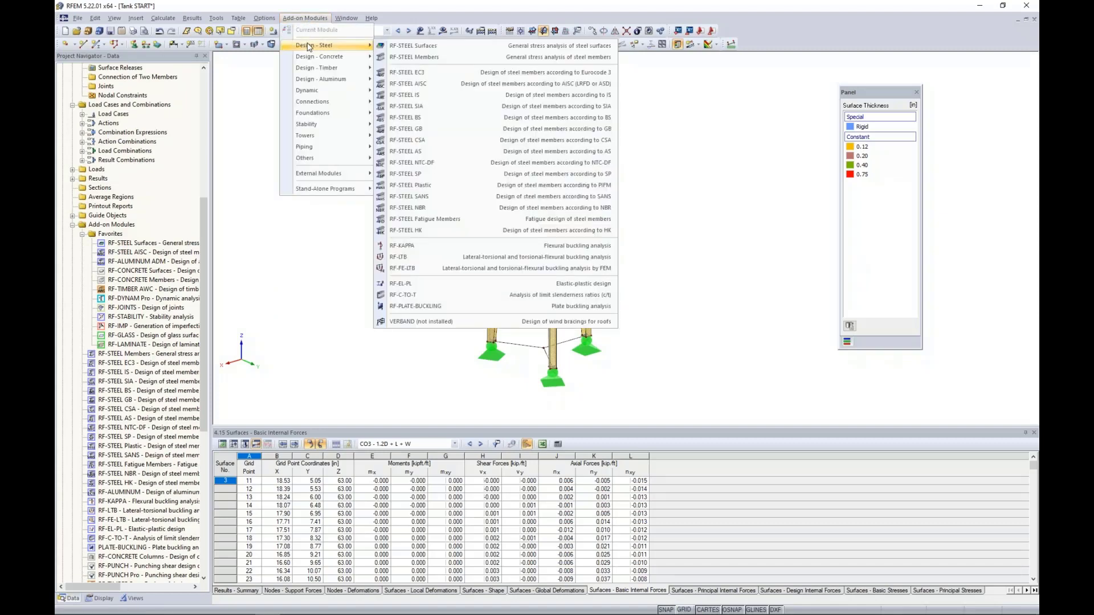
left_click(399, 46)
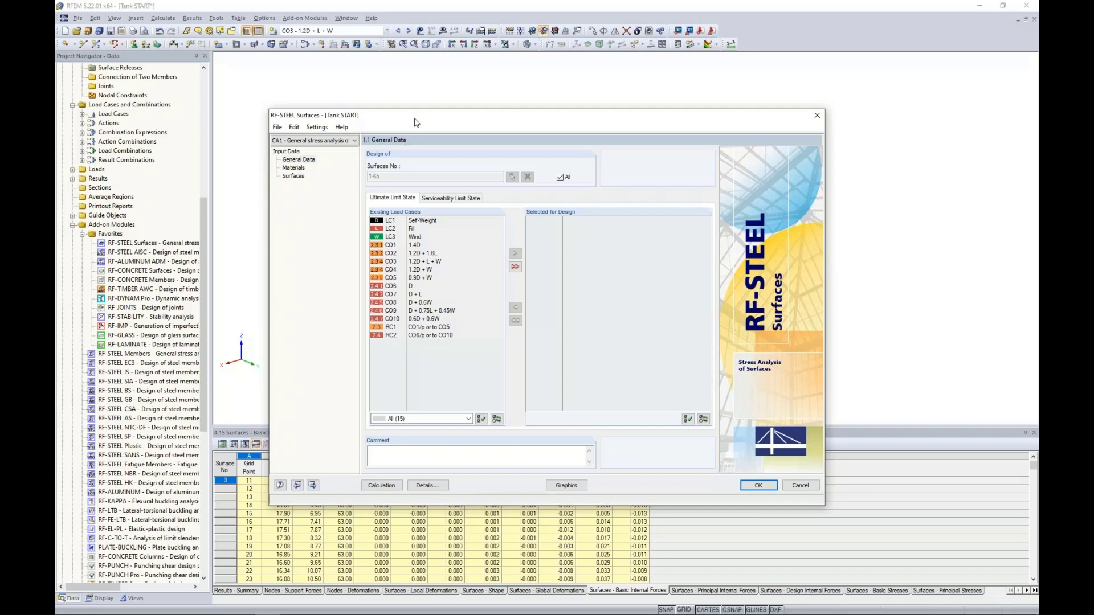
left_click_drag(417, 120, 529, 276)
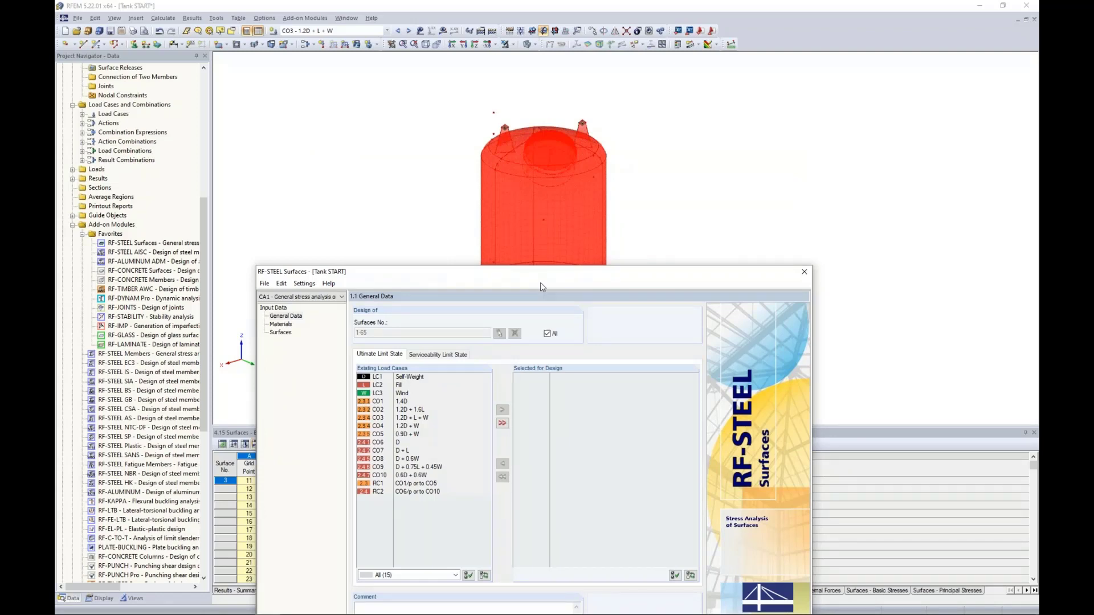
left_click_drag(538, 273, 533, 96)
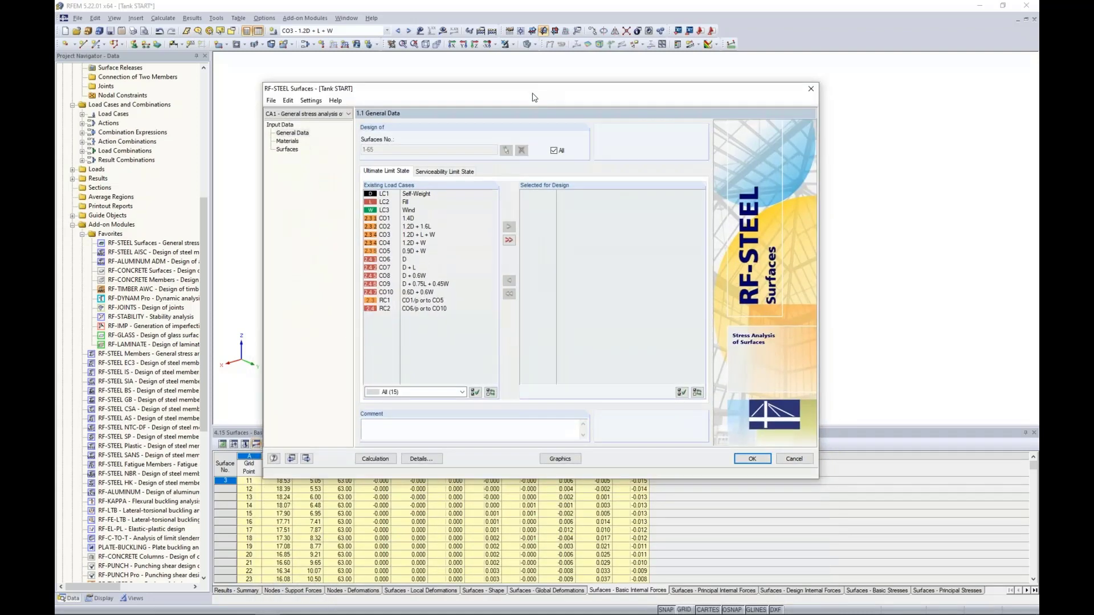
- Turn off designing all surfaces, clear the surface number list, and start a graphical surface selection
left_click(444, 234)
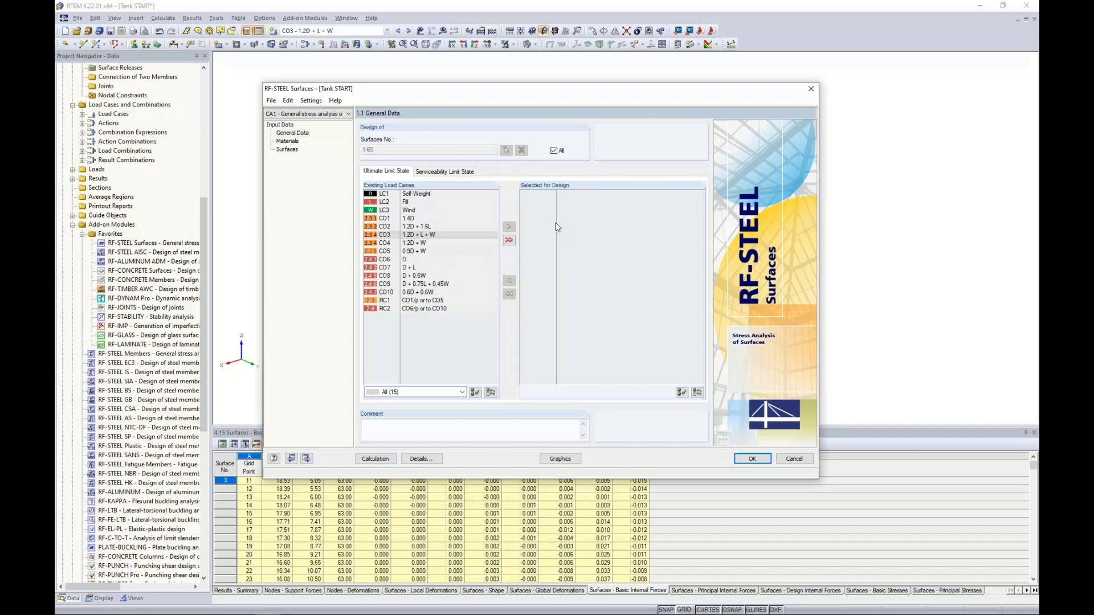
left_click(553, 151)
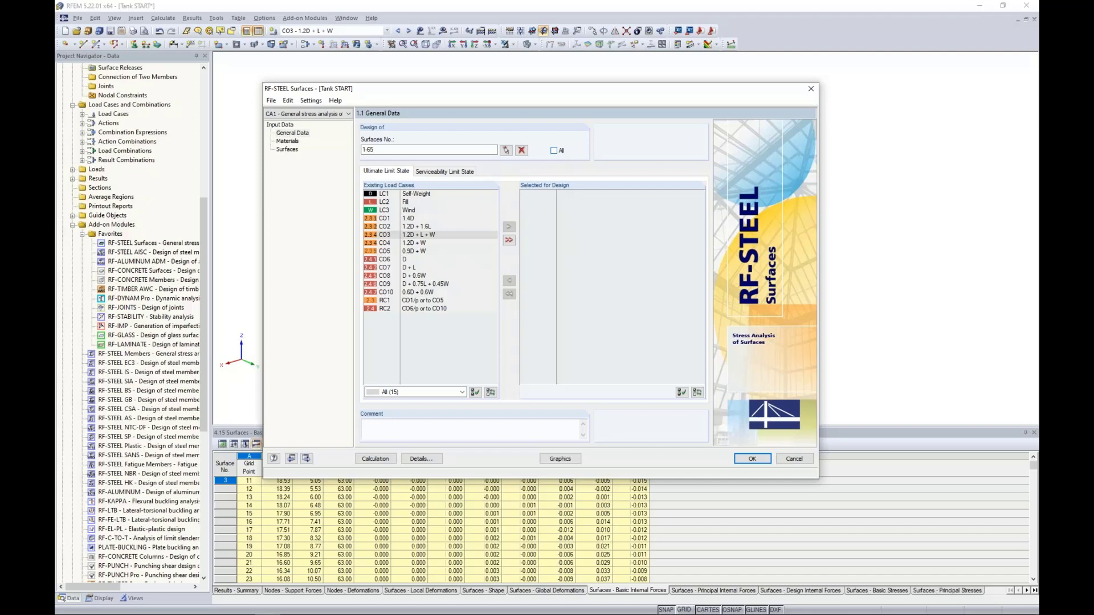
left_click(522, 150)
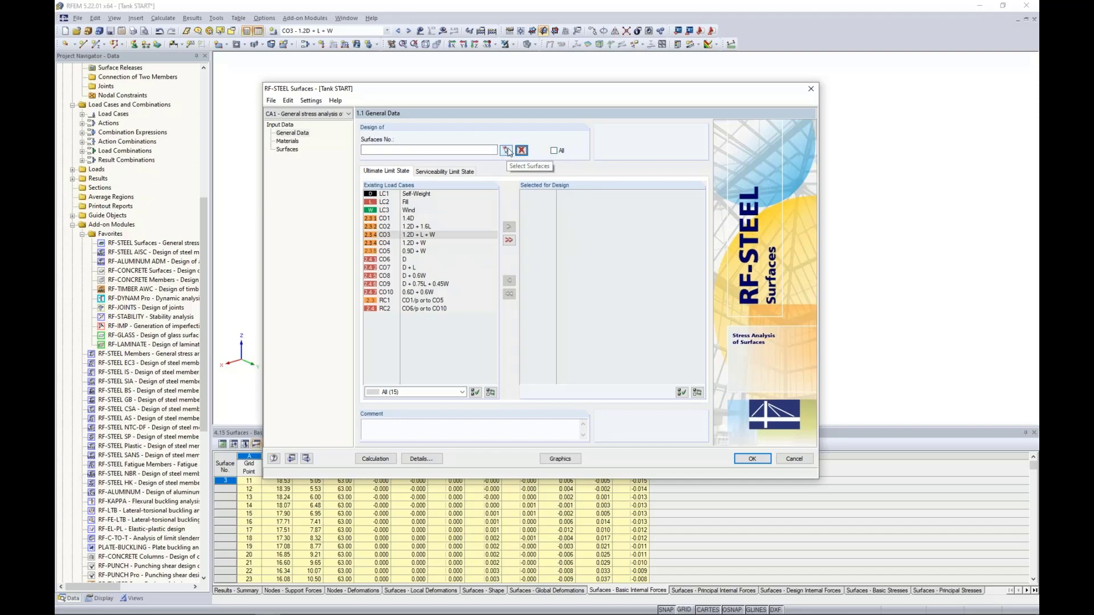
left_click(506, 150)
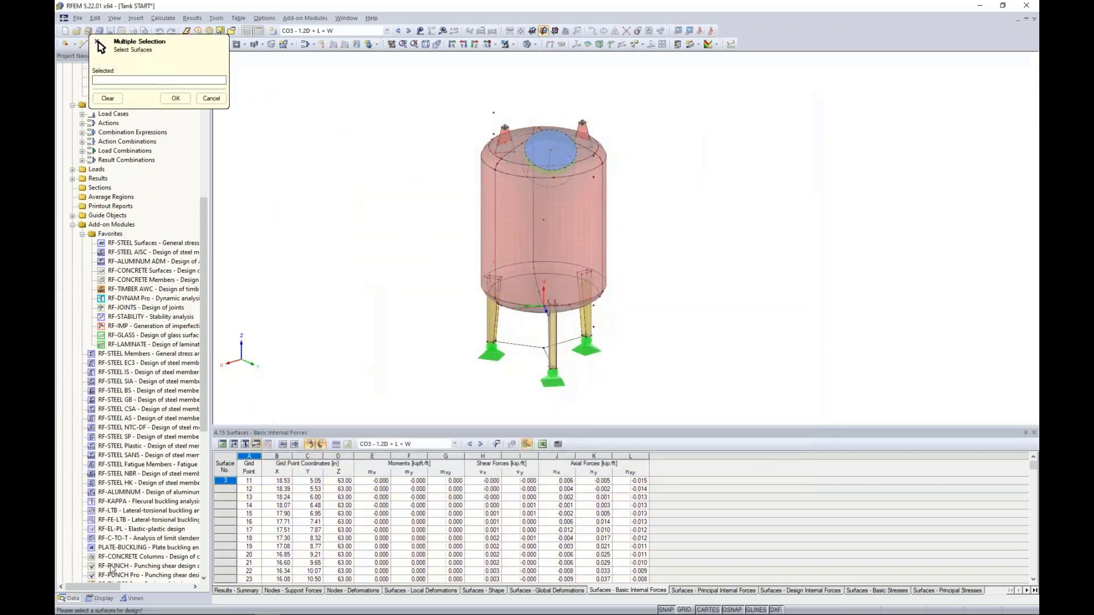
- Limit the model visibility to the generated groups of surfaces 0.2 in and 0.12 in thick
left_click(102, 599)
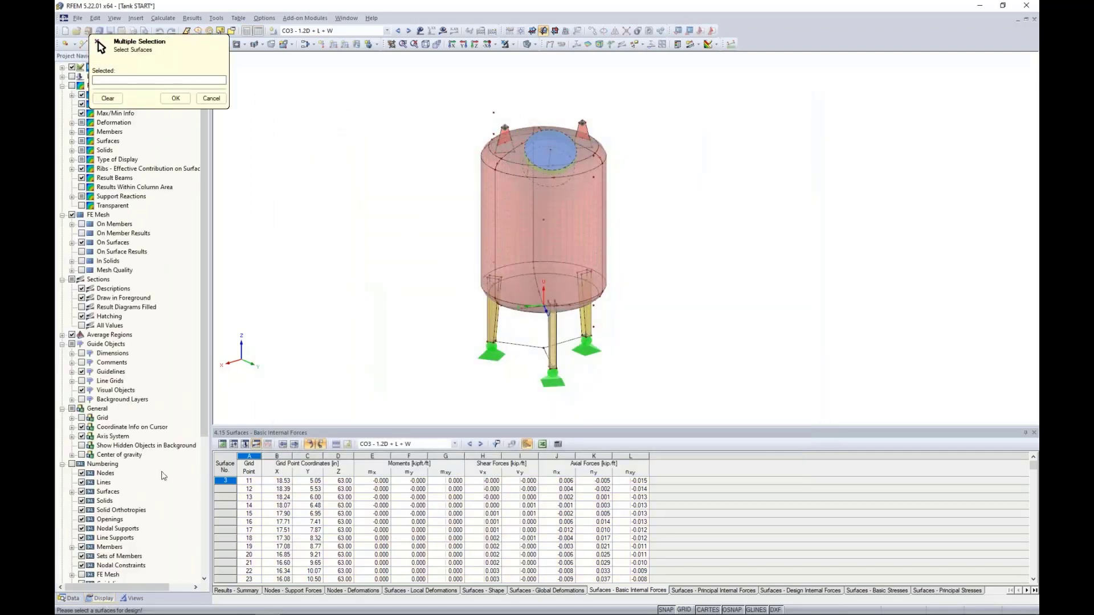
left_click(136, 599)
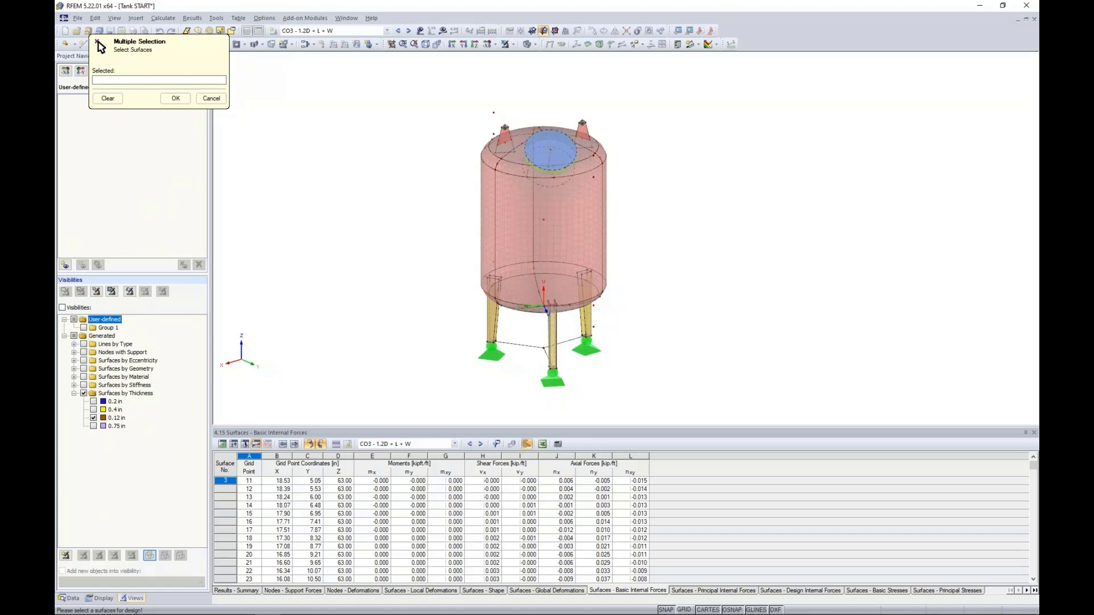
left_click(95, 403)
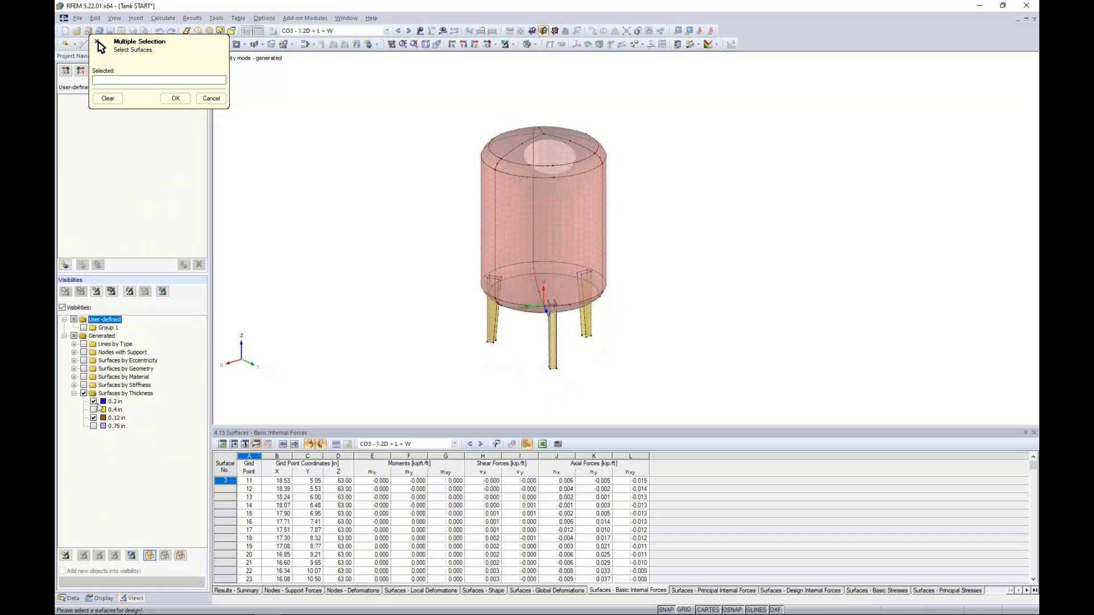
left_click(94, 418)
left_click(94, 418)
- Select all visible tank and leg surfaces with a window and accept them for the design
mouse_move(436, 258)
middle_mouse_down()
mouse_move(433, 289)
mouse_move(437, 242)
middle_mouse_up()
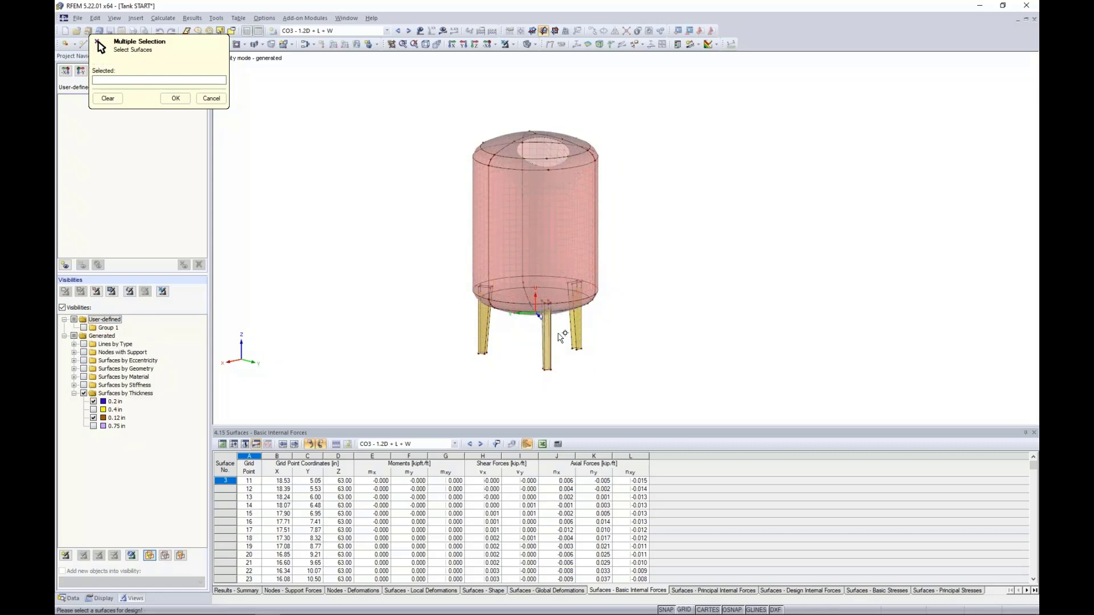
left_click_drag(651, 391, 424, 106)
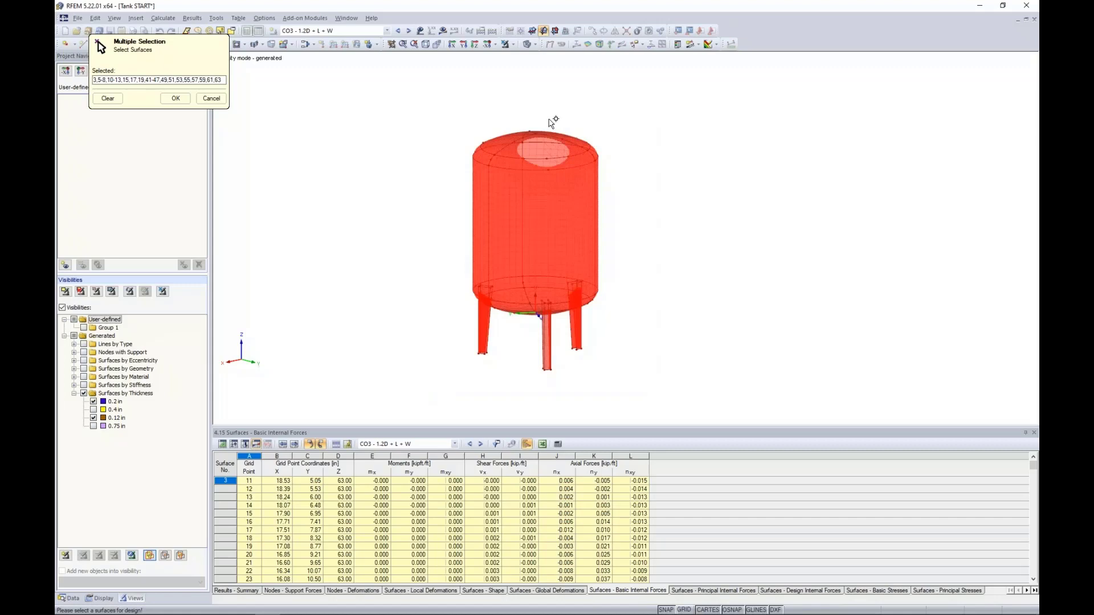
left_click(176, 98)
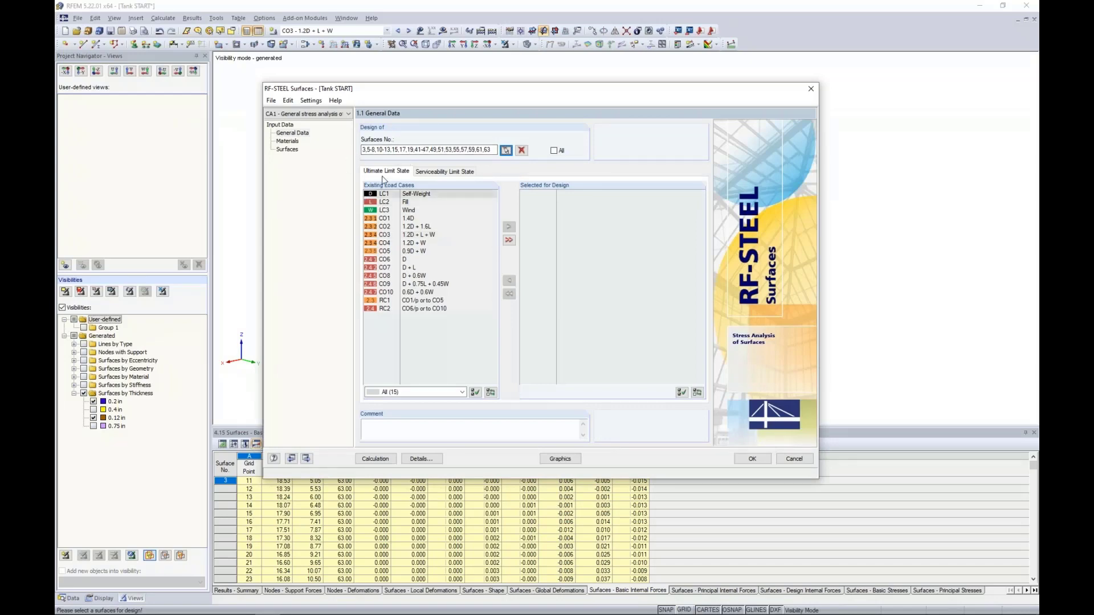
- Add load combinations CO1 to CO5 to the ultimate limit state design
left_click(408, 218)
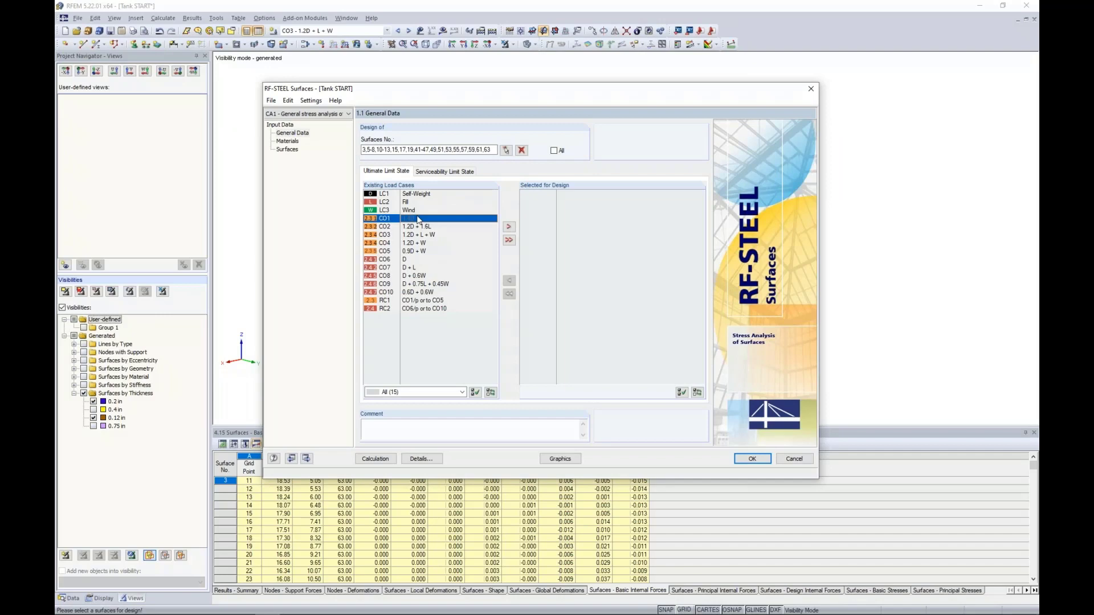
left_click(409, 251, "shift")
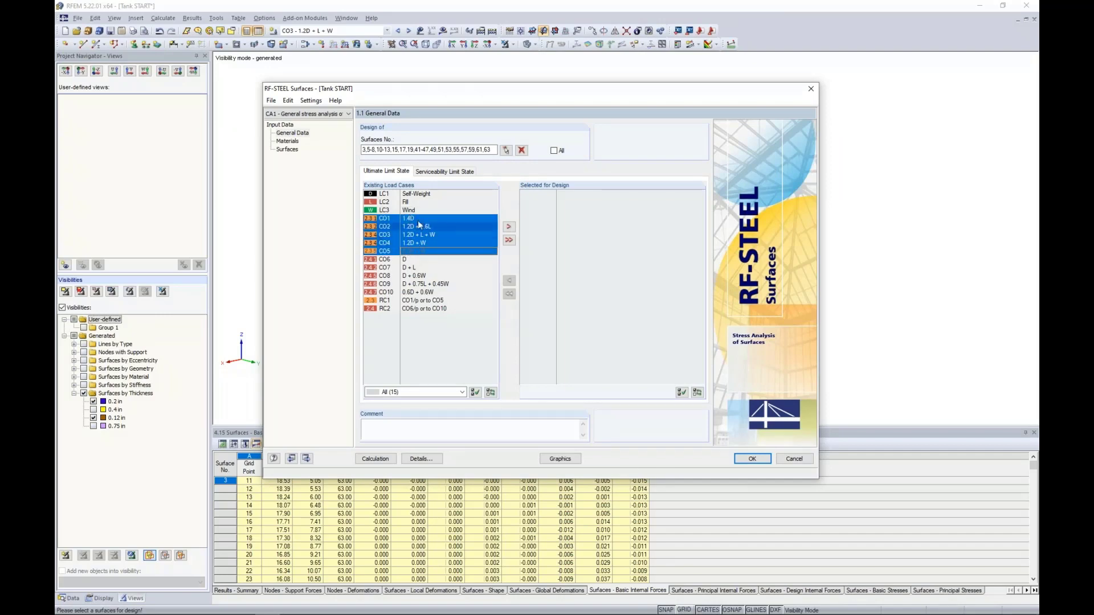
left_click(510, 228)
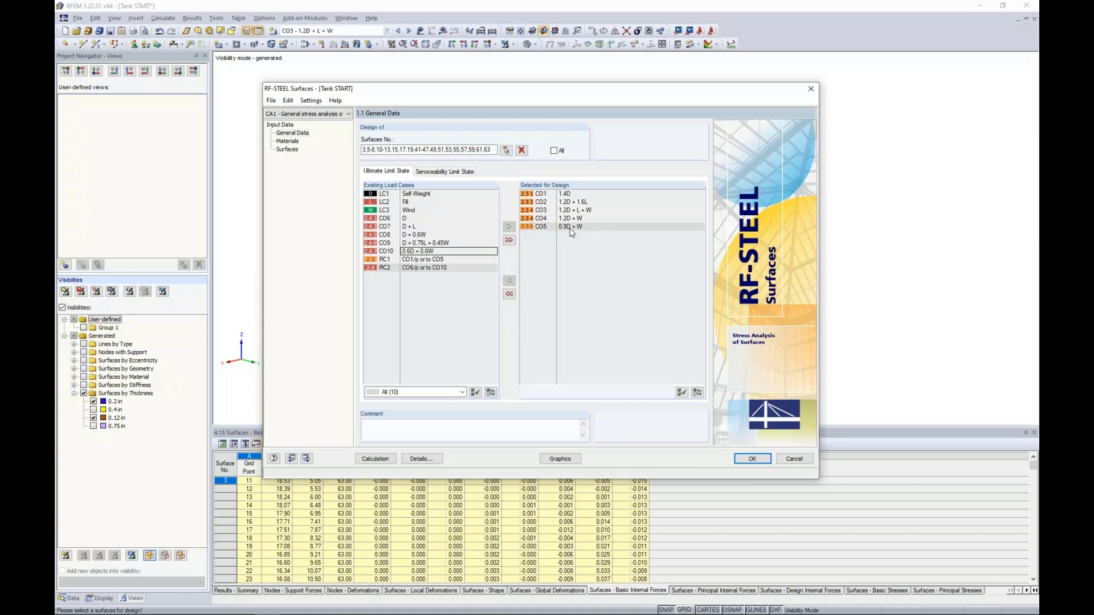
- Look over the load combinations available for the serviceability limit state and return to the ultimate limit state selection
left_click(447, 172)
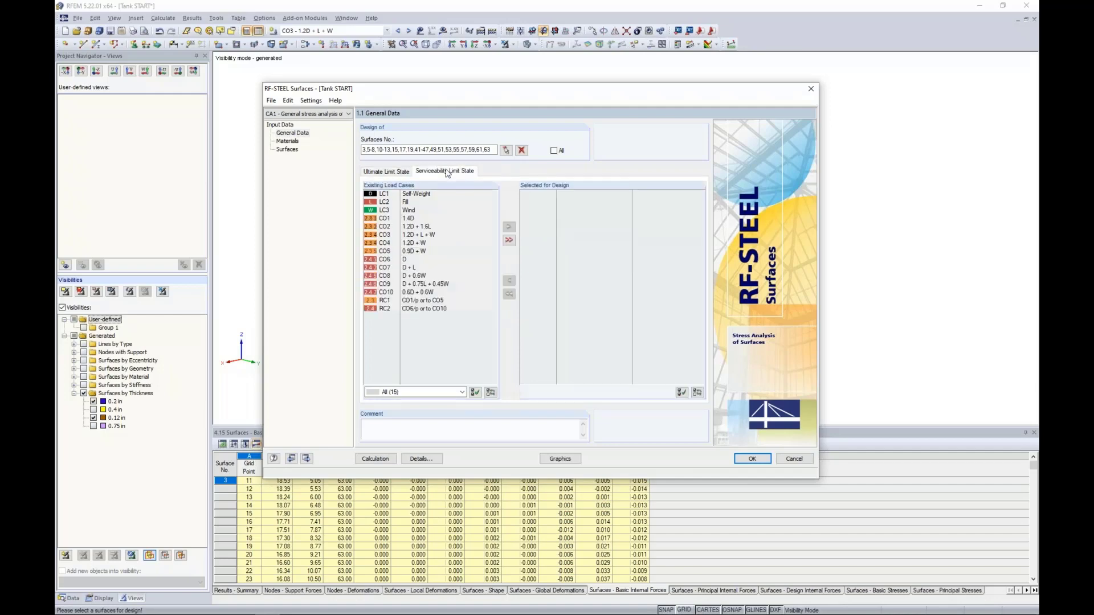
mouse_move(462, 95)
left_mouse_down()
mouse_move(487, 268)
mouse_move(475, 83)
left_mouse_up()
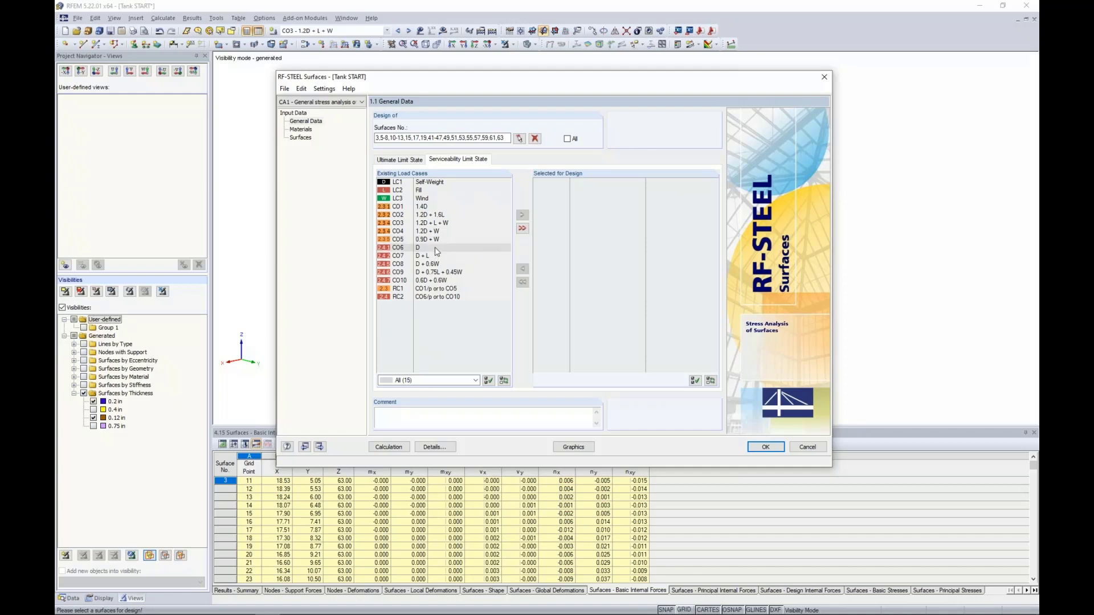
left_click(429, 280)
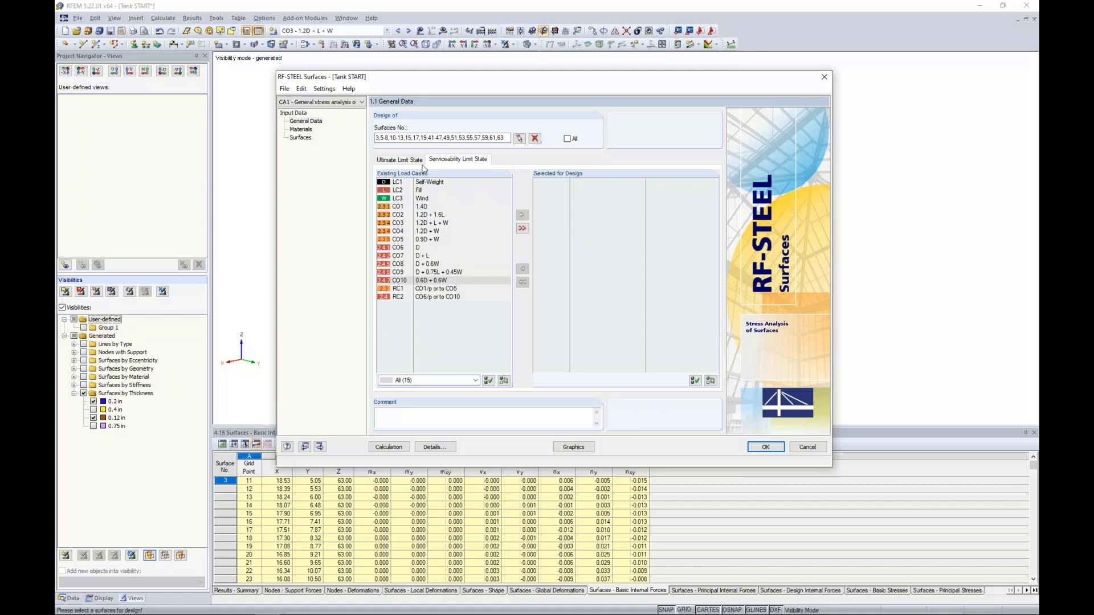
left_click(409, 162)
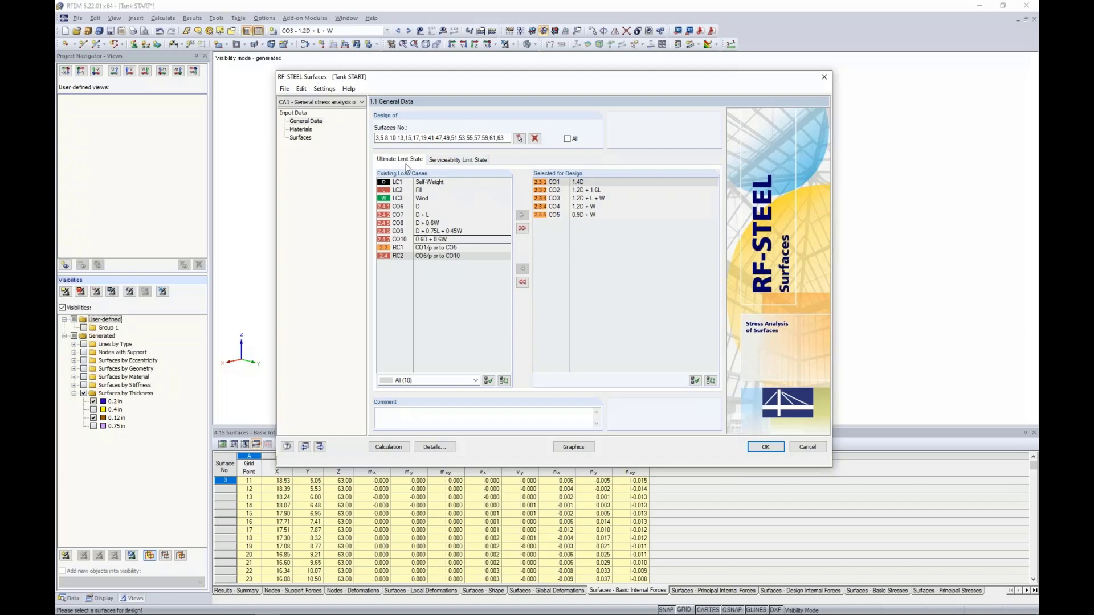
- Review the design materials, checking the full stainless steel description, yield strength and limit stresses
left_click(299, 130)
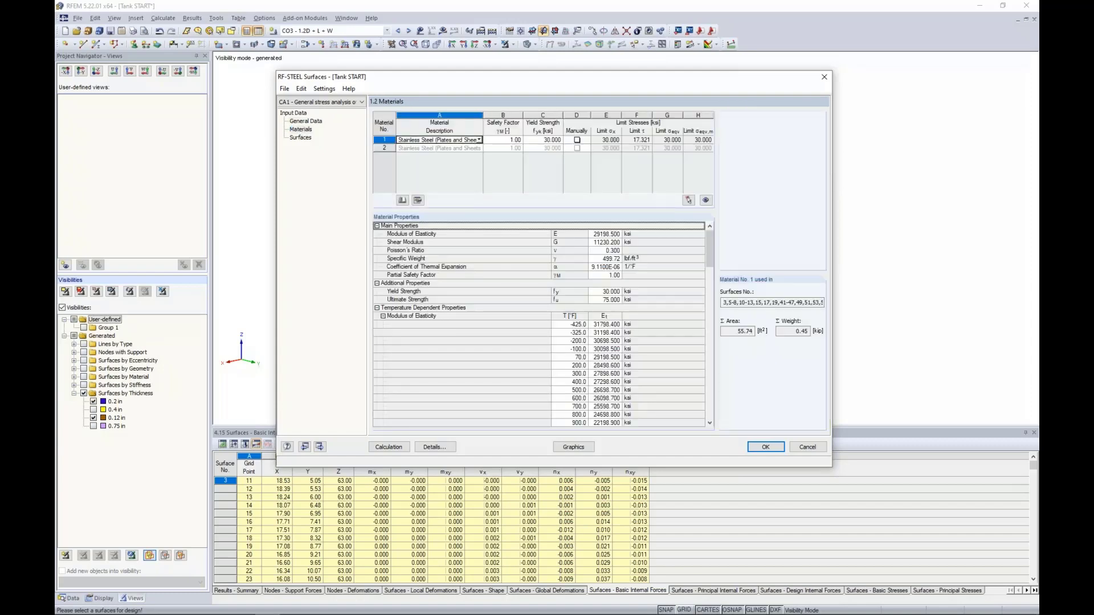
left_click_drag(483, 119, 505, 118)
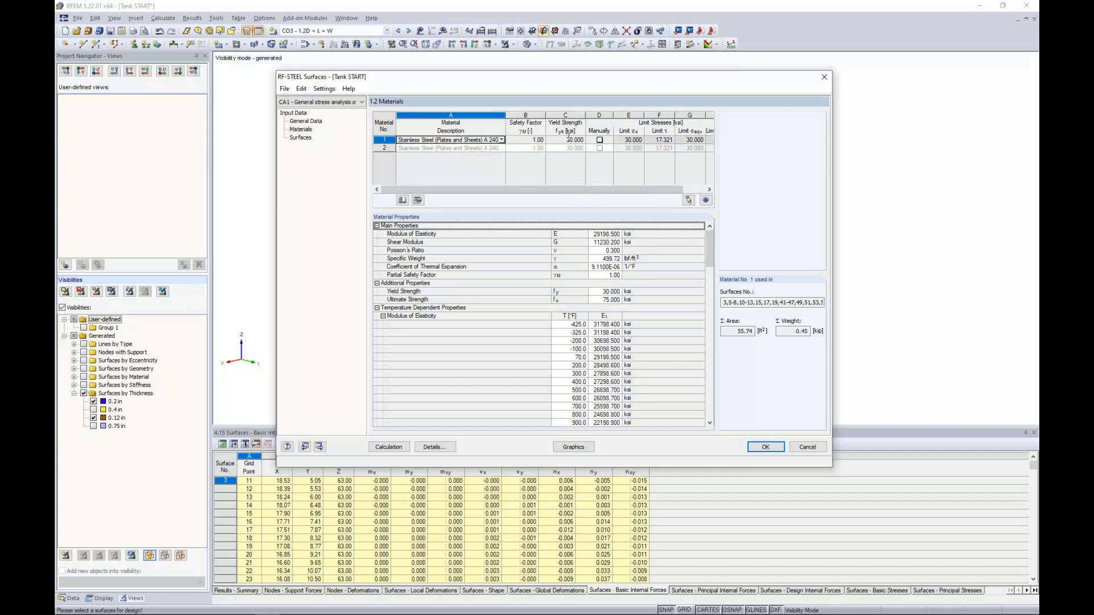
left_click_drag(505, 119, 486, 119)
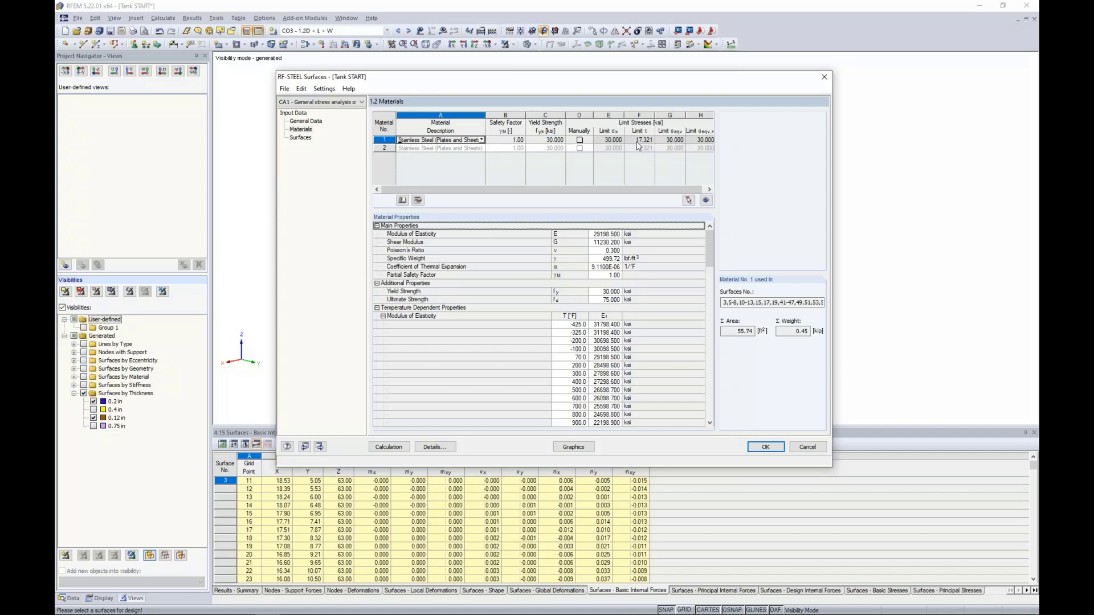
- Try manual definition of the limit stresses for material 1, and switch it back off
left_click(580, 141)
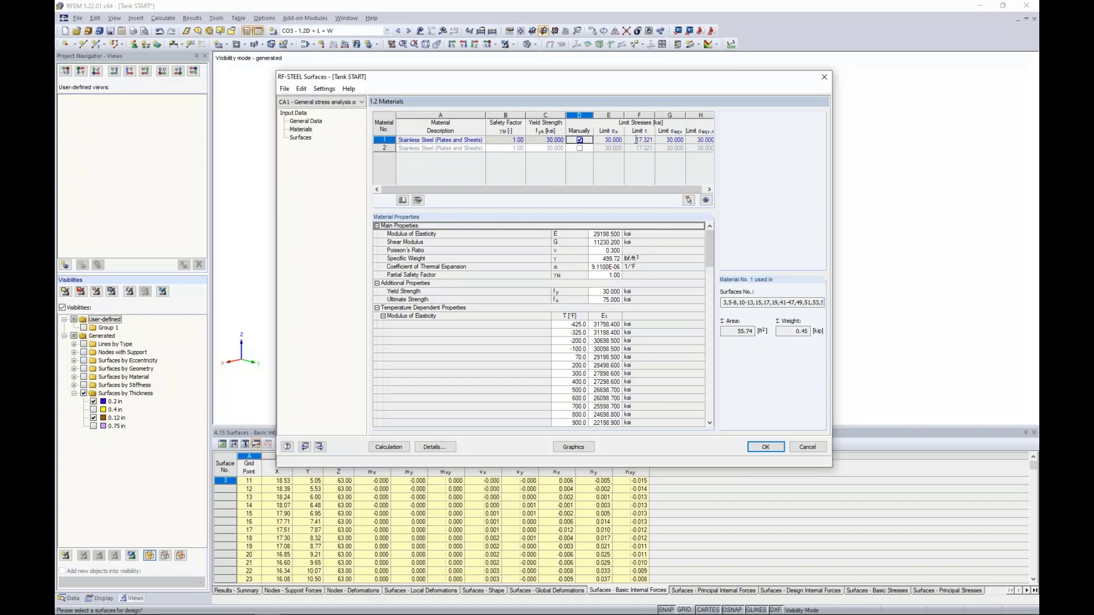
left_click(613, 141)
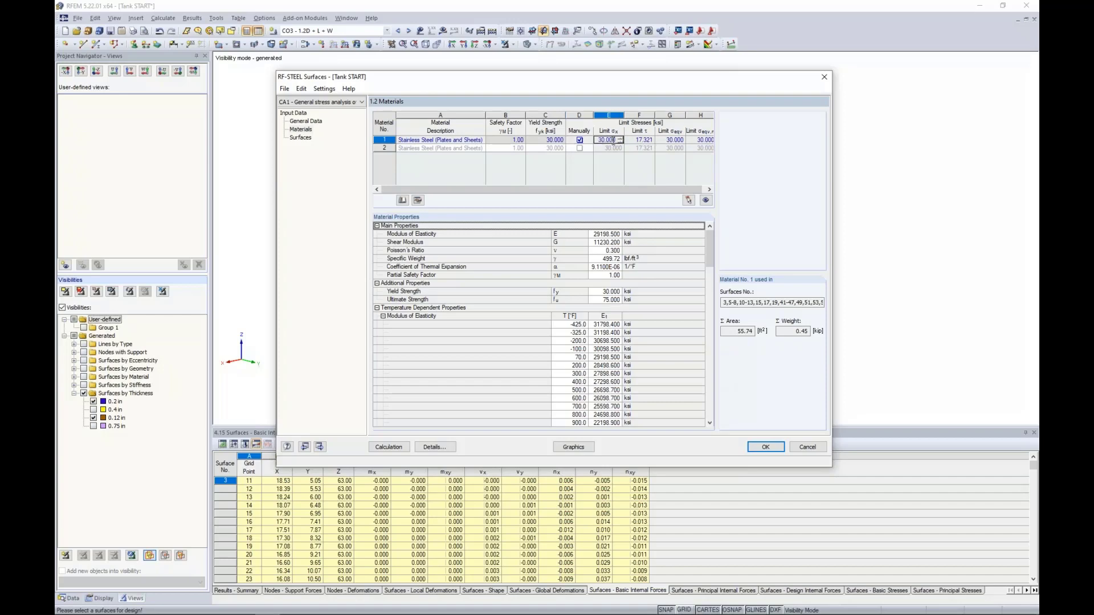
left_click(580, 141)
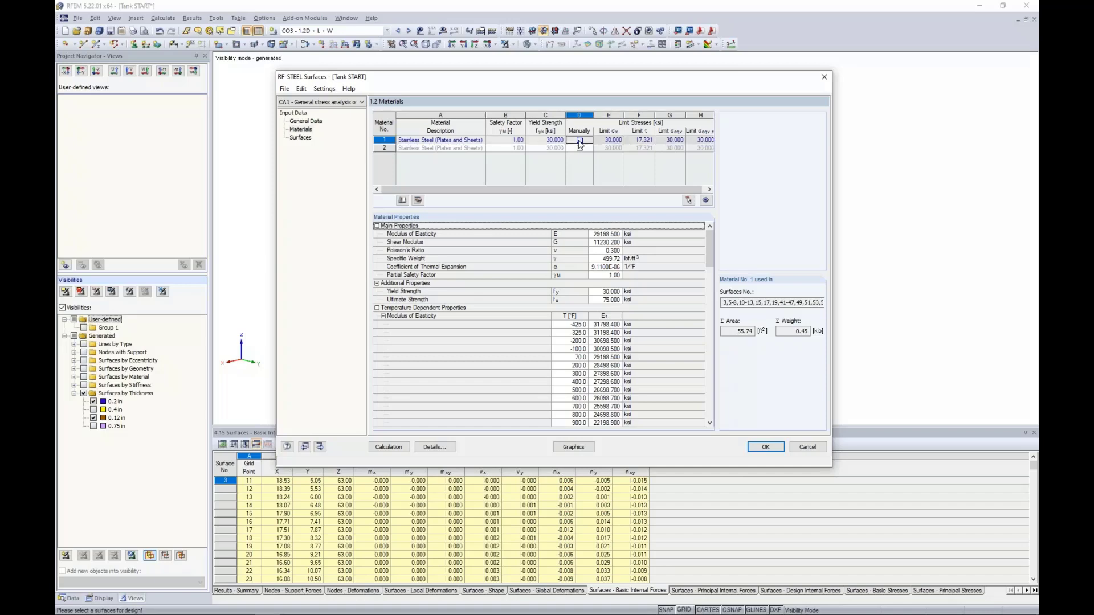
- Try dividing material 1's yield strengths into three thickness ranges, and cancel the material edit
left_click(418, 200)
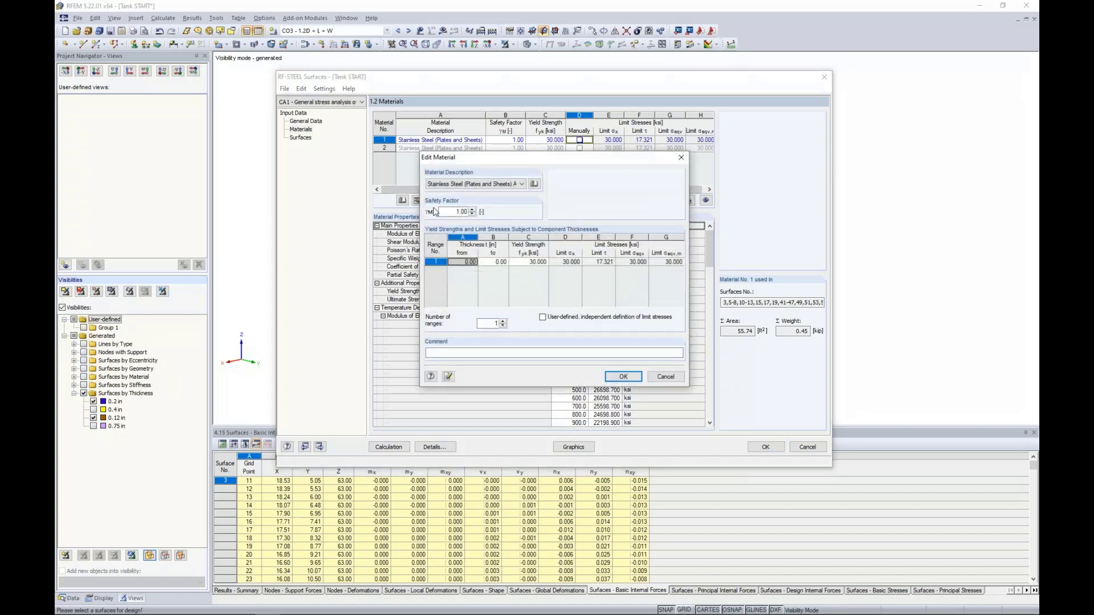
left_click(503, 321)
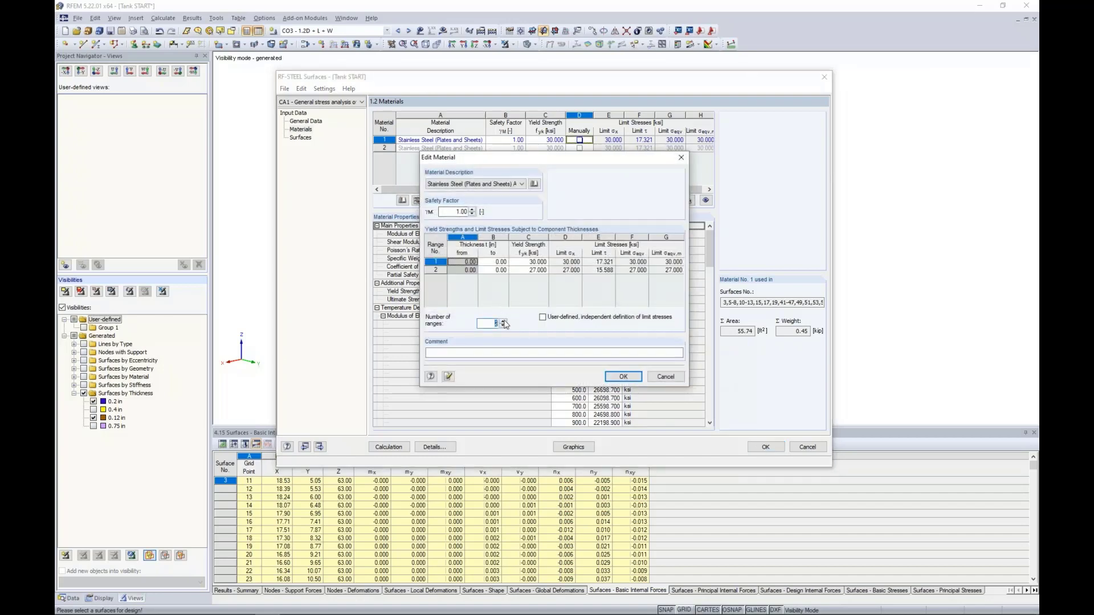
left_click(503, 321)
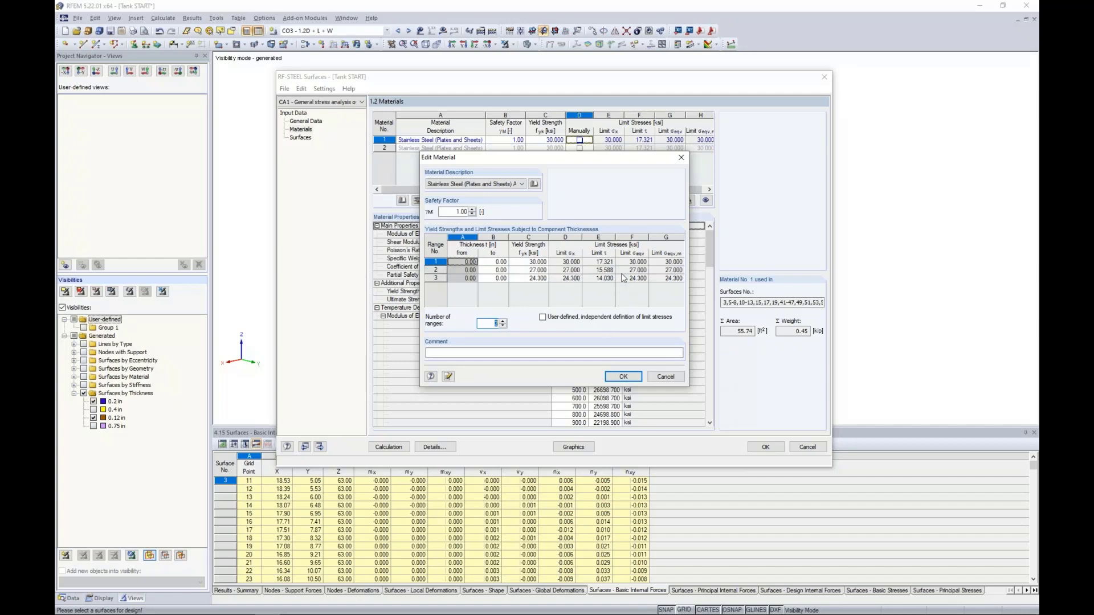
left_click(665, 376)
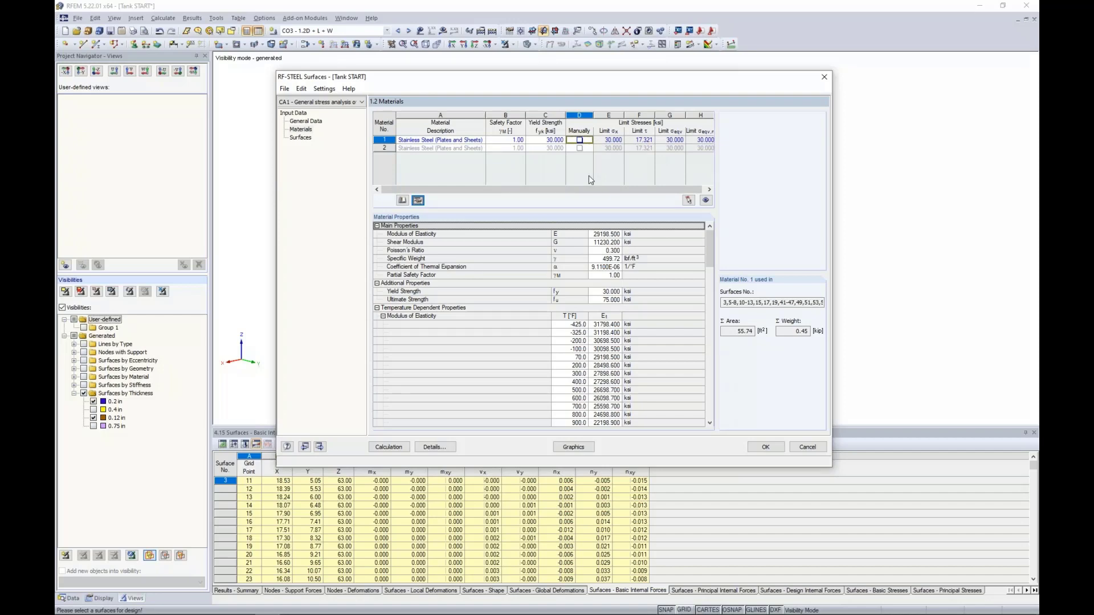
- In the surfaces input, check the thickness optimization parameters for surface 3, cancel them, and turn the optimization off
left_click(300, 138)
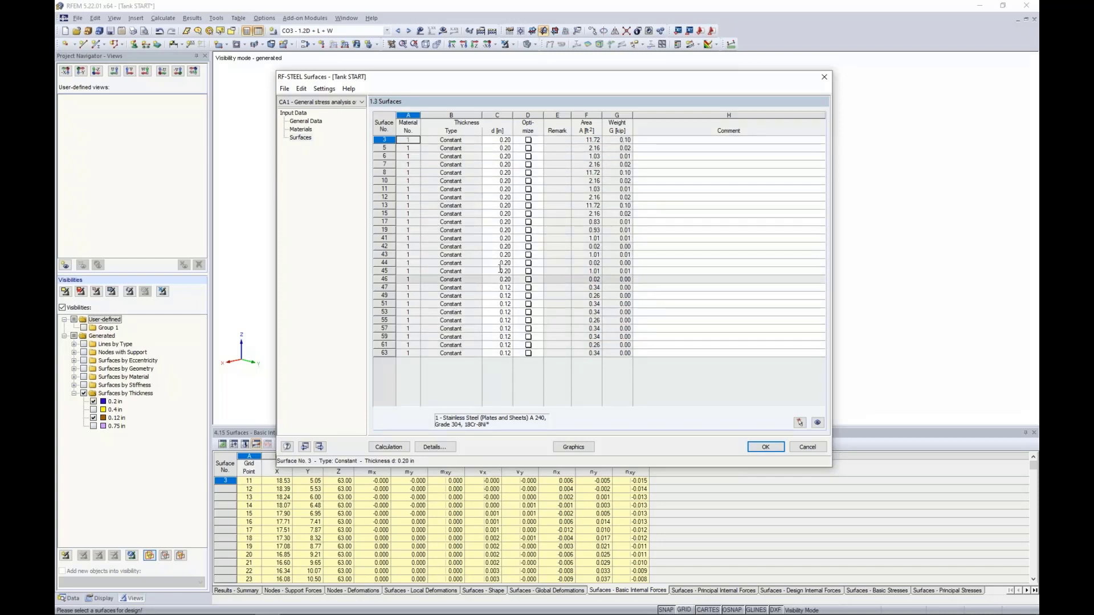
left_click(529, 142)
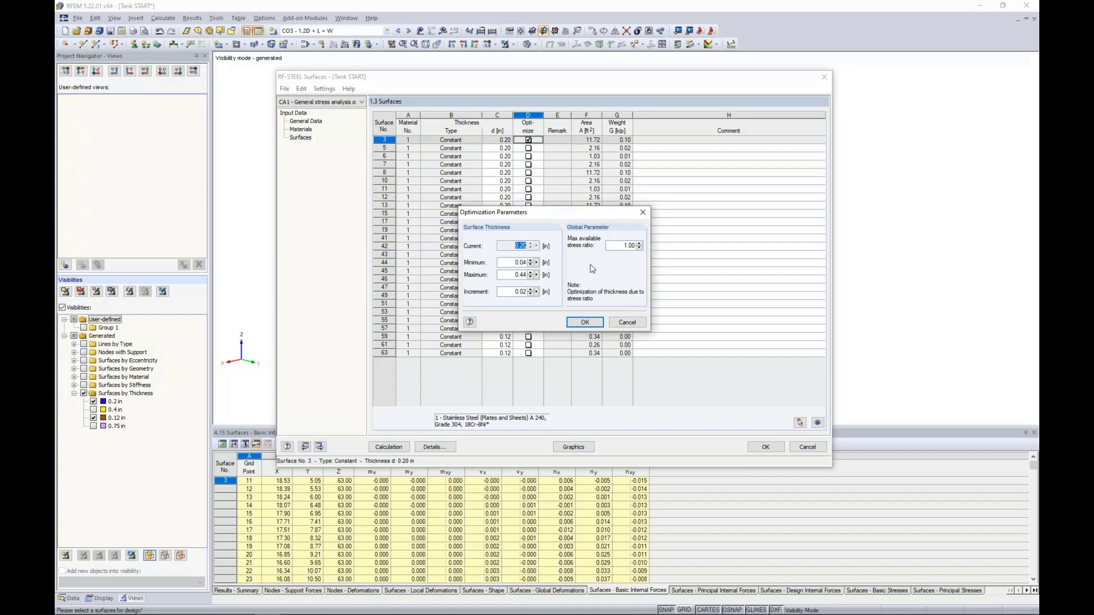
left_click(627, 322)
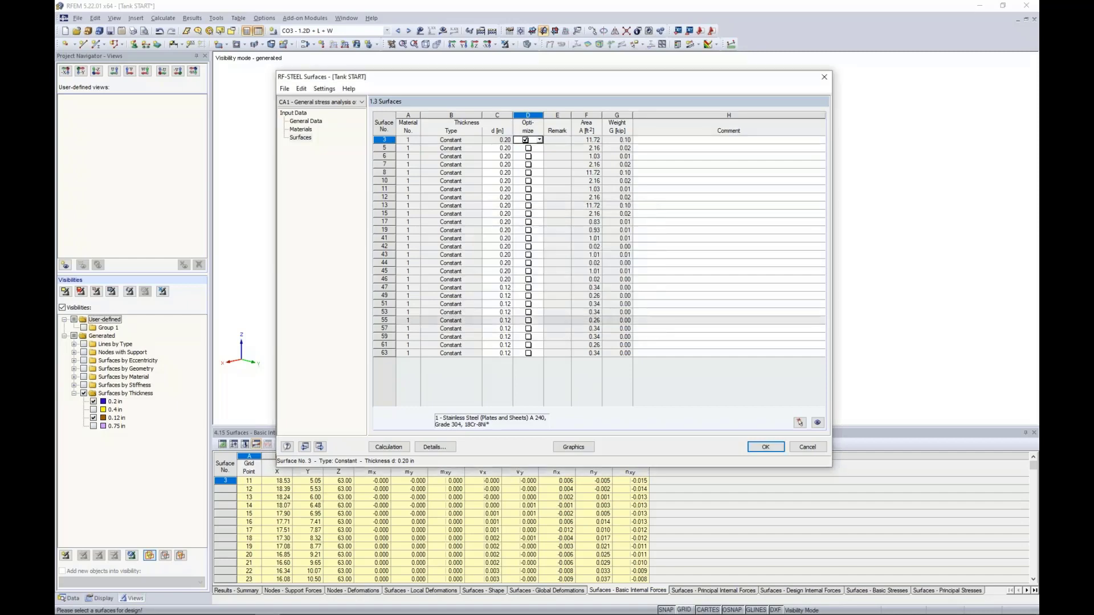
left_click(525, 140)
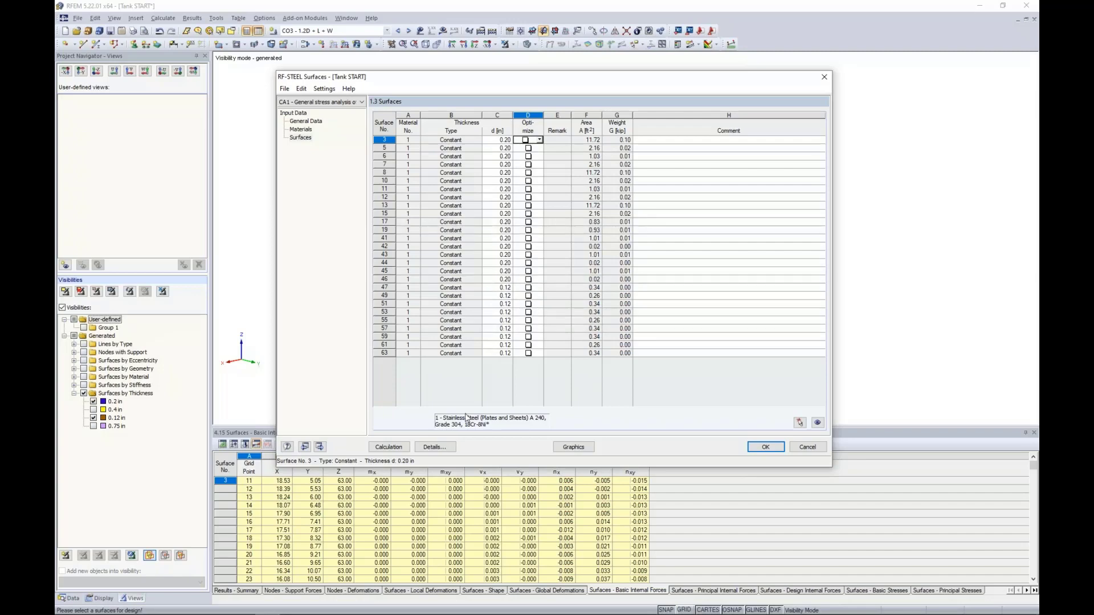
- Run the stress calculation and view the resulting stresses by load case, by material and by surface
left_click(389, 446)
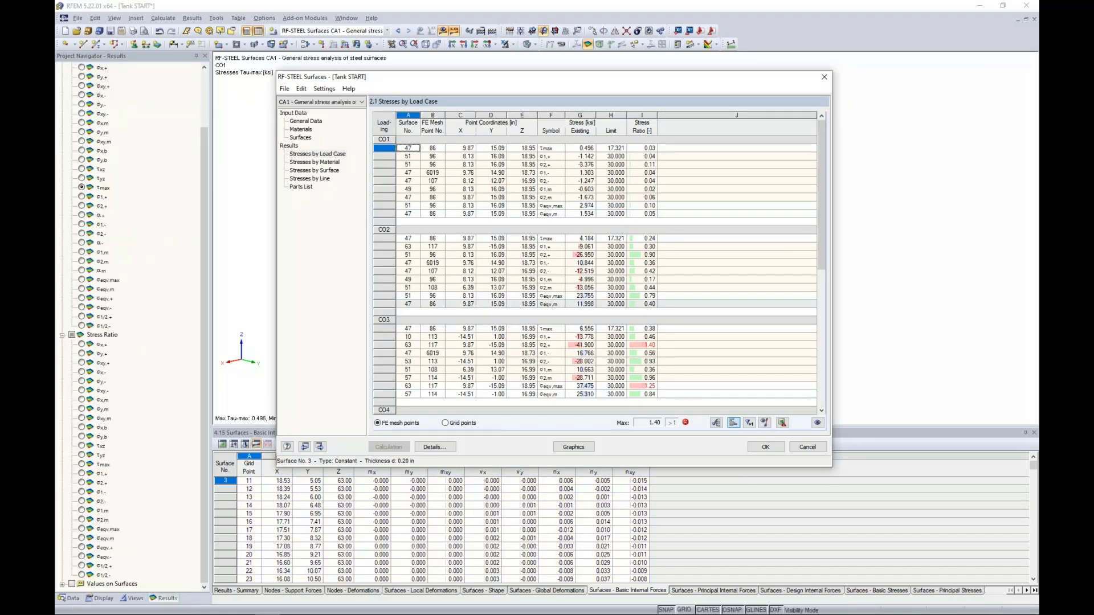
left_click(321, 162)
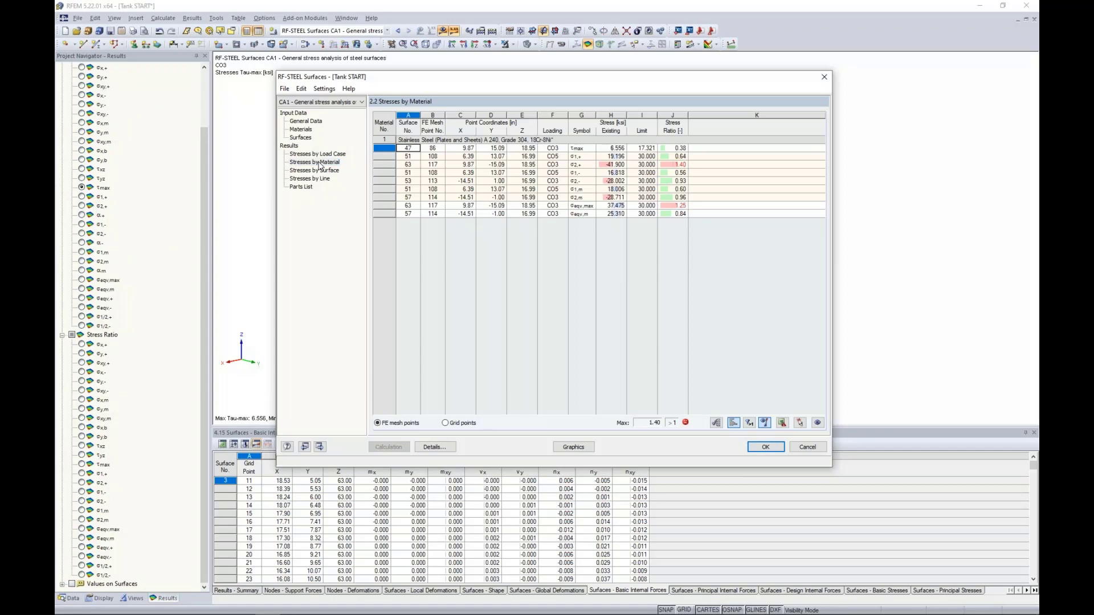
left_click(320, 171)
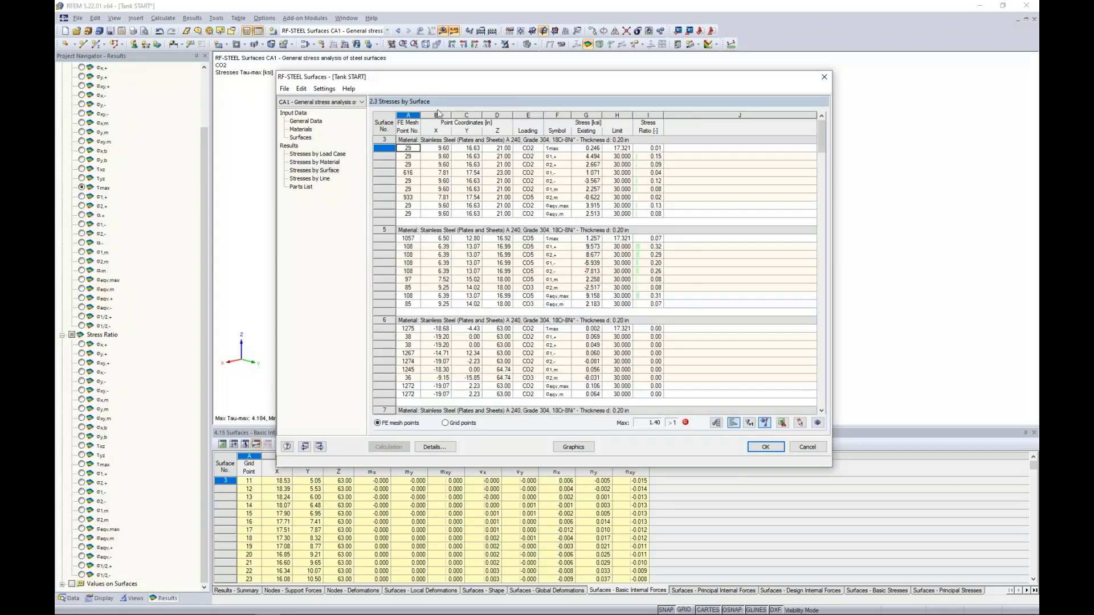
- Move the module window below the tank model and show surface 3's maximum equivalent stress result for CO2 in the model
left_click_drag(445, 84, 427, 330)
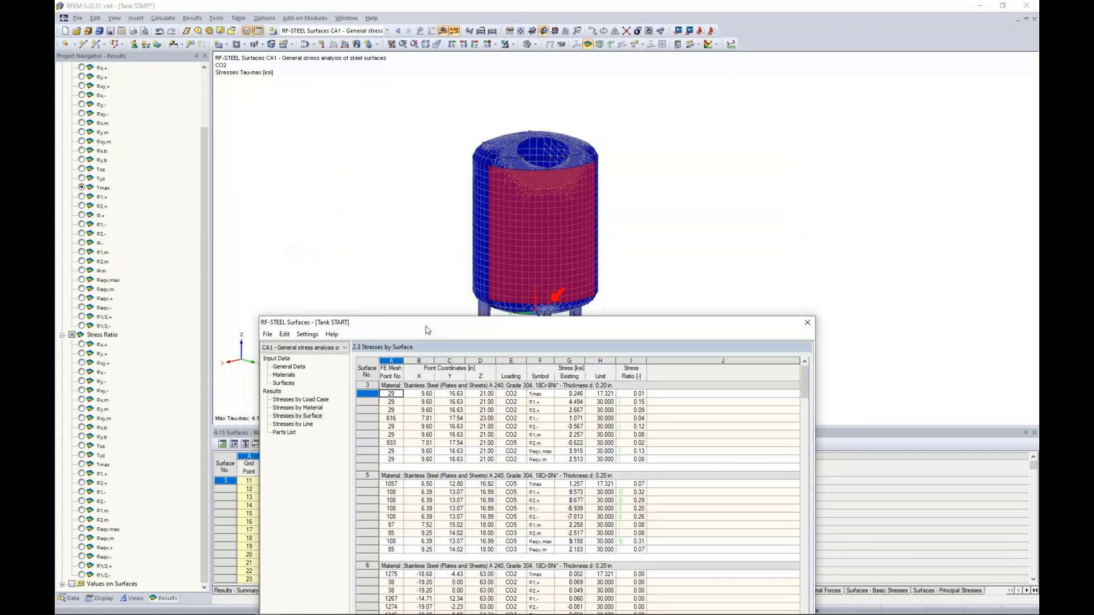
left_click(515, 437)
left_click(514, 450)
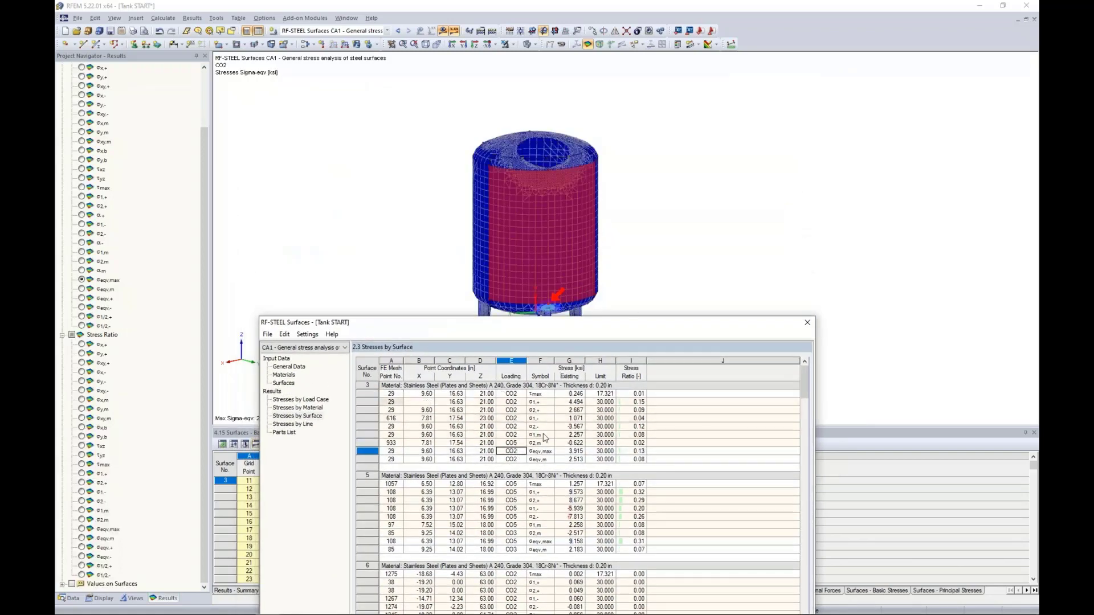
- Show surface 5's σ2,+ stress for CO5 on the model and reposition the stress results window to reveal its full table
left_click(516, 500)
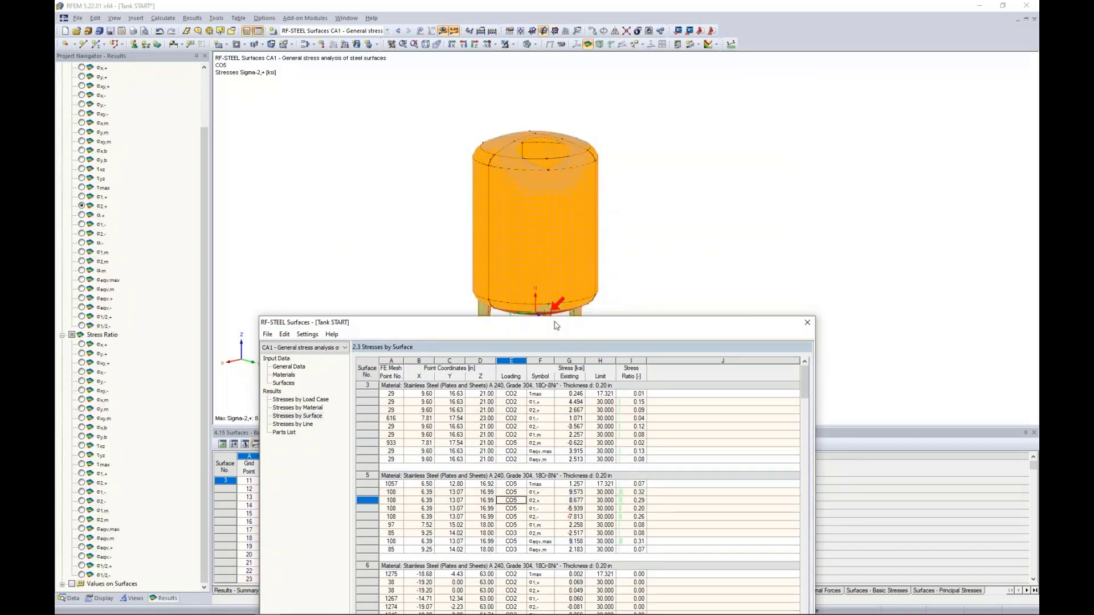
left_click_drag(556, 322, 563, 300)
left_click_drag(568, 111, 551, 94)
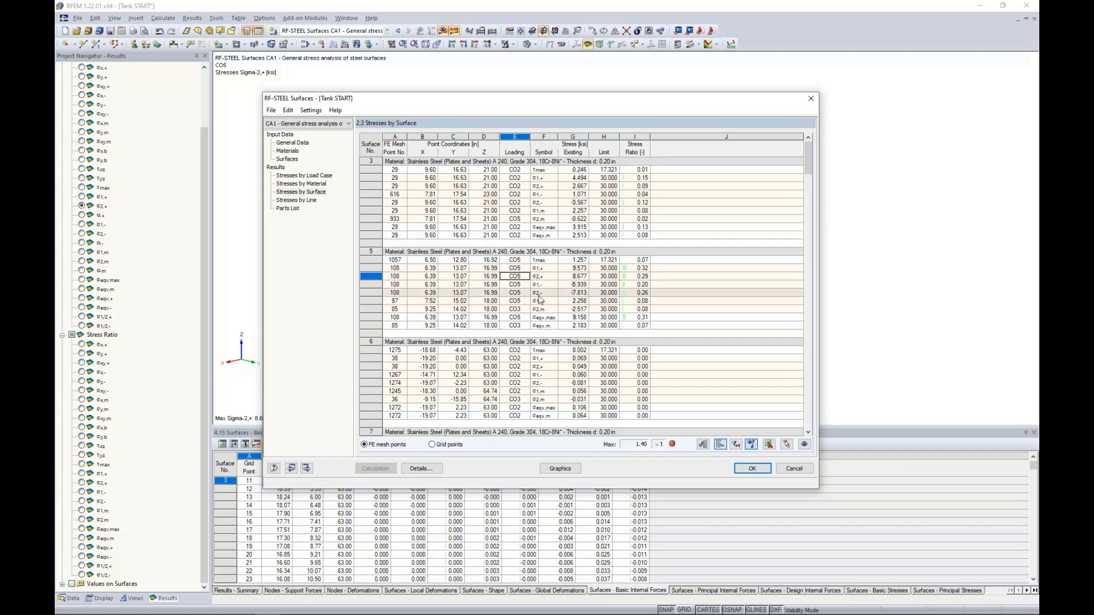
- Review the stresses to calculate and the equivalent stress hypotheses in the design details
left_click(425, 467)
left_click_drag(435, 237, 437, 259)
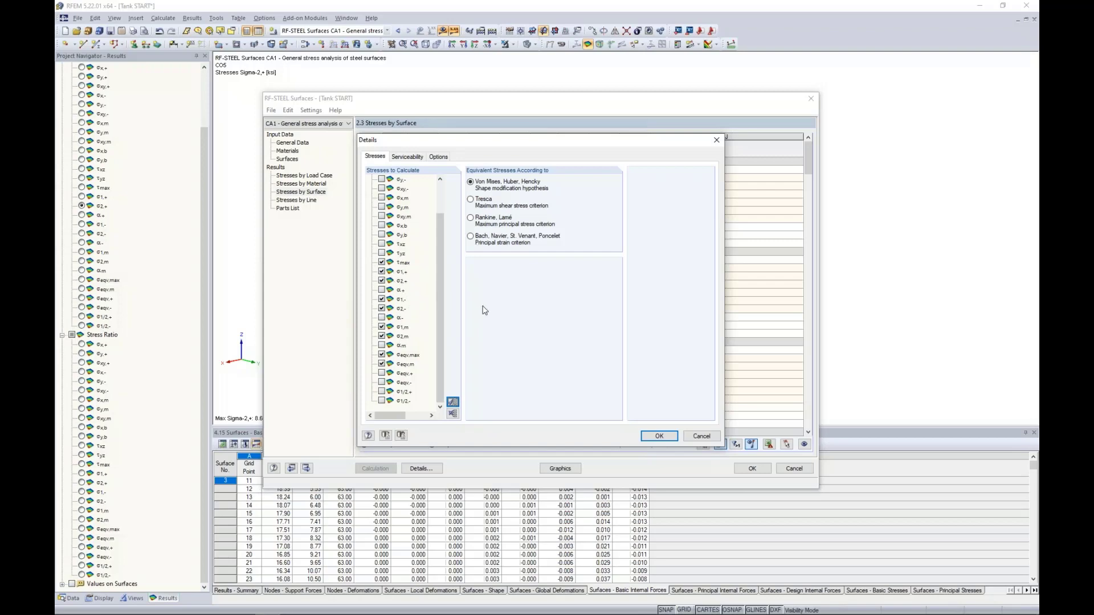
left_click(700, 438)
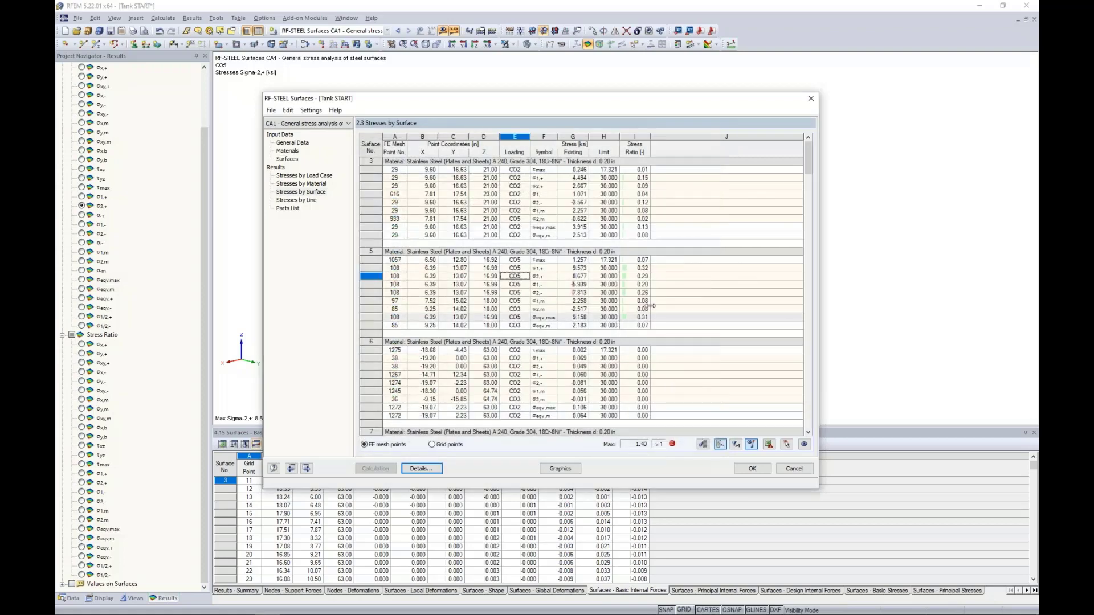
- Filter the stresses by surface to stress ratios greater than 1 and select surface 47's σeqv,max result
left_click_drag(808, 170, 806, 261)
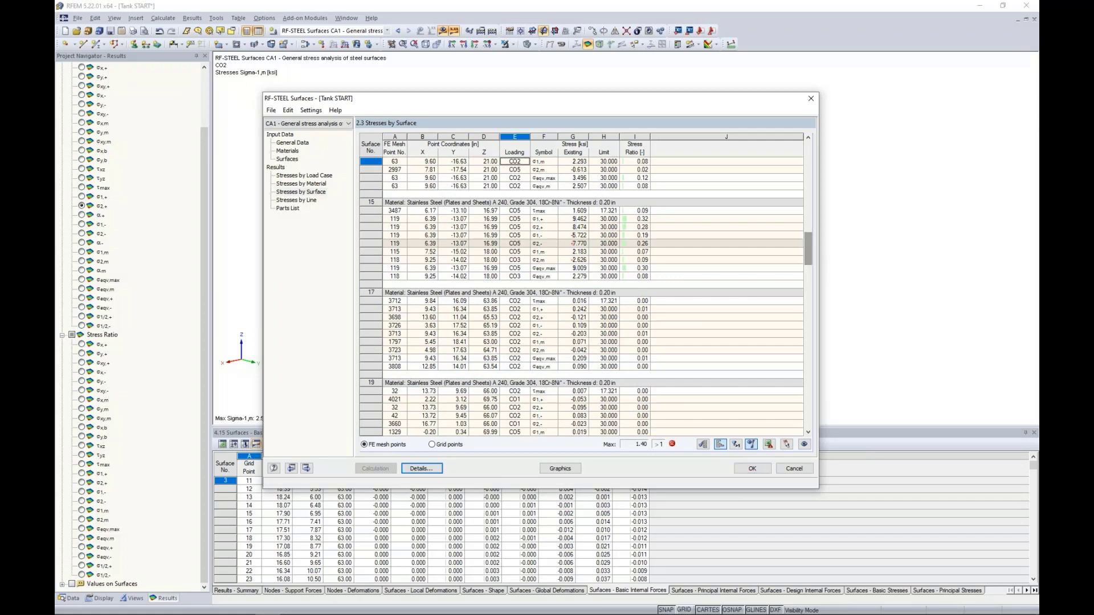
left_click(736, 445)
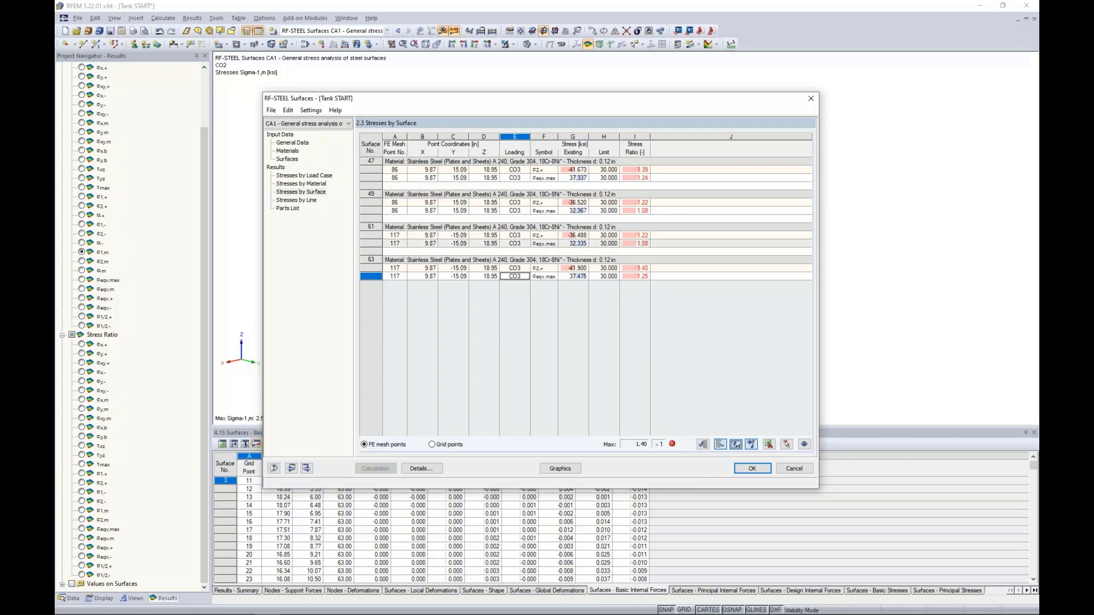
left_click(571, 178)
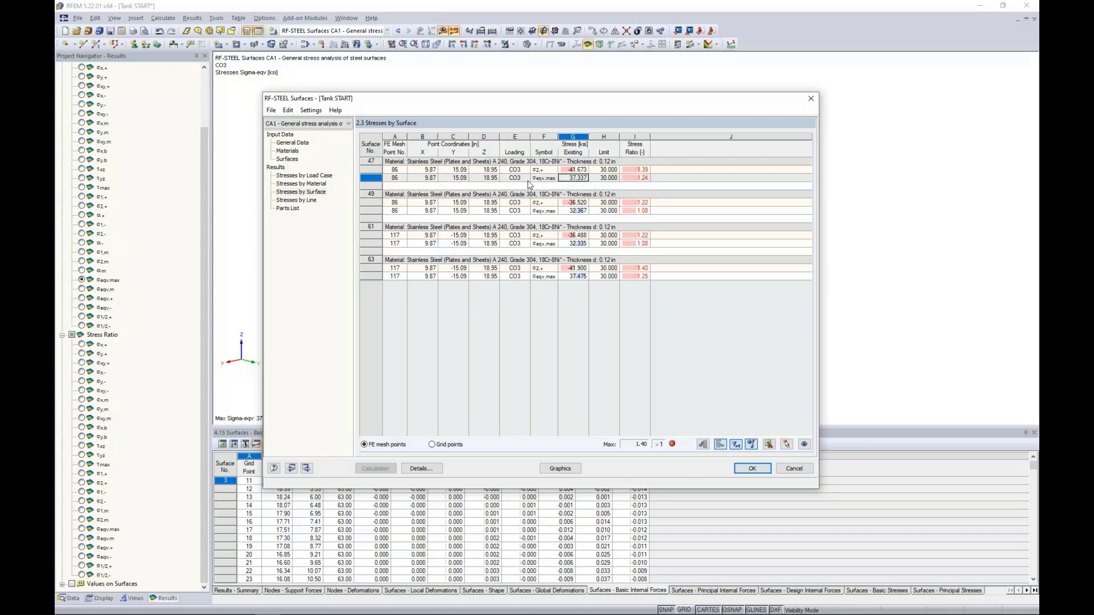
- Display the RF-STEEL Surfaces CA1 equivalent stresses graphically on the tank model
left_click(560, 470)
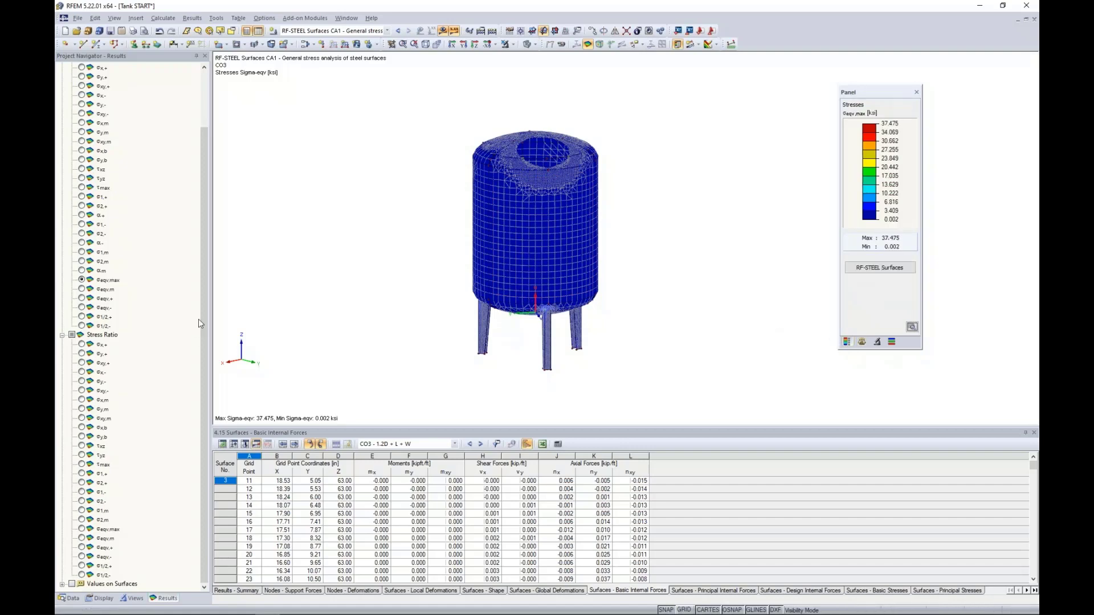
left_click(350, 32)
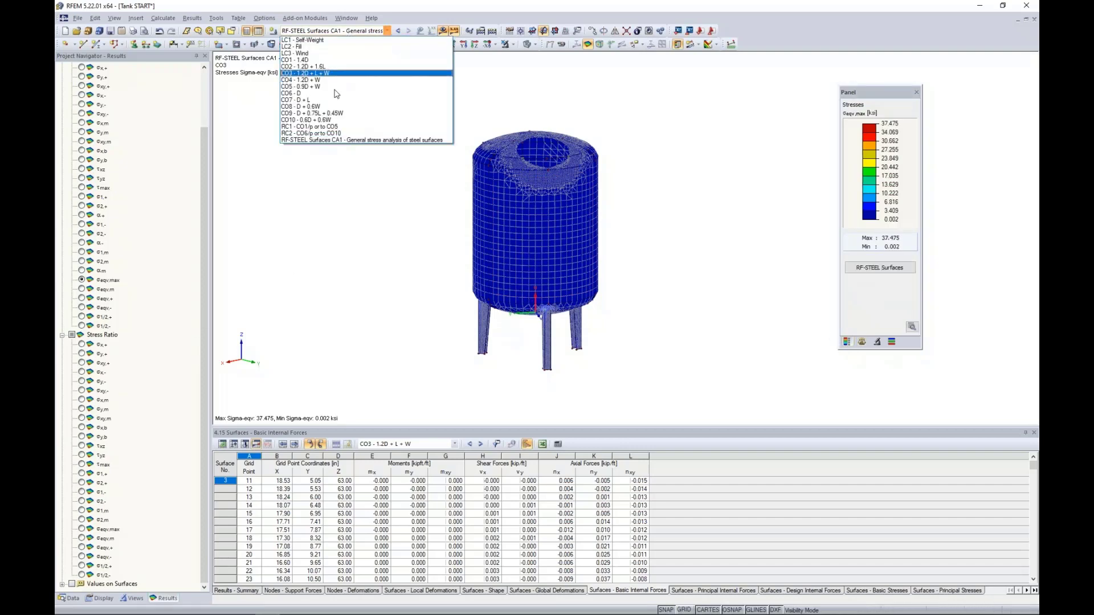
left_click(317, 141)
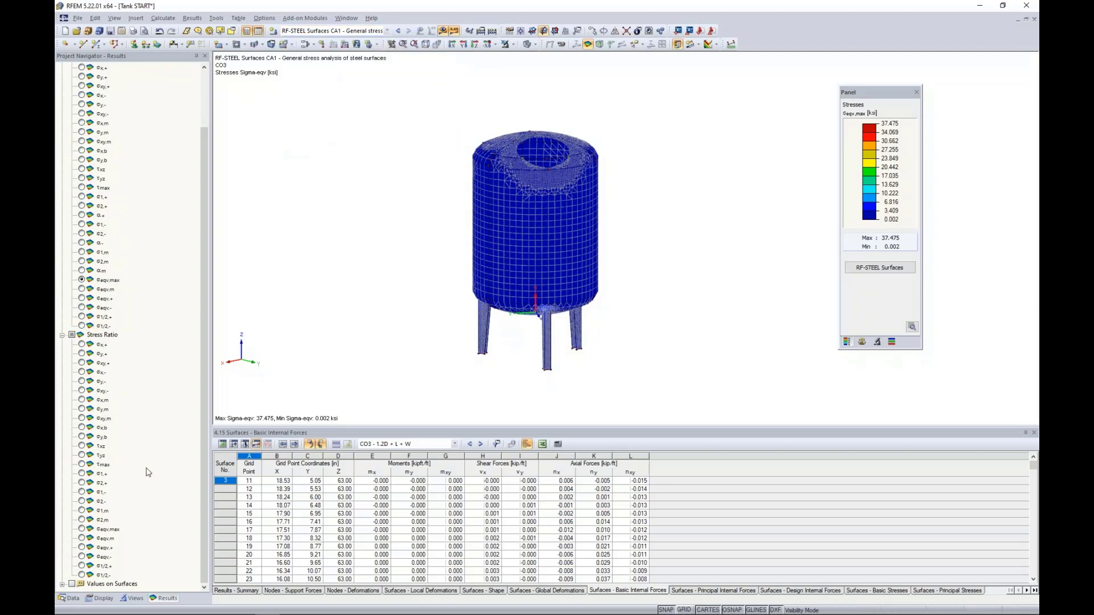
- Examine the equivalent stress concentration where the front leg connects to the tank bottom
scroll(544, 317, "up", 5)
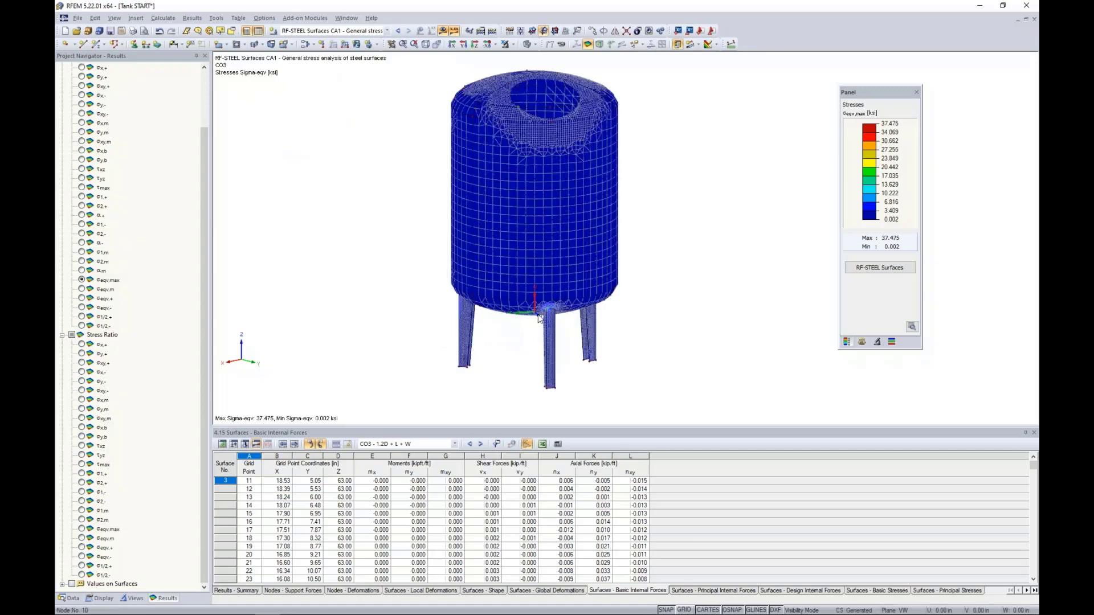
scroll(544, 317, "up", 4)
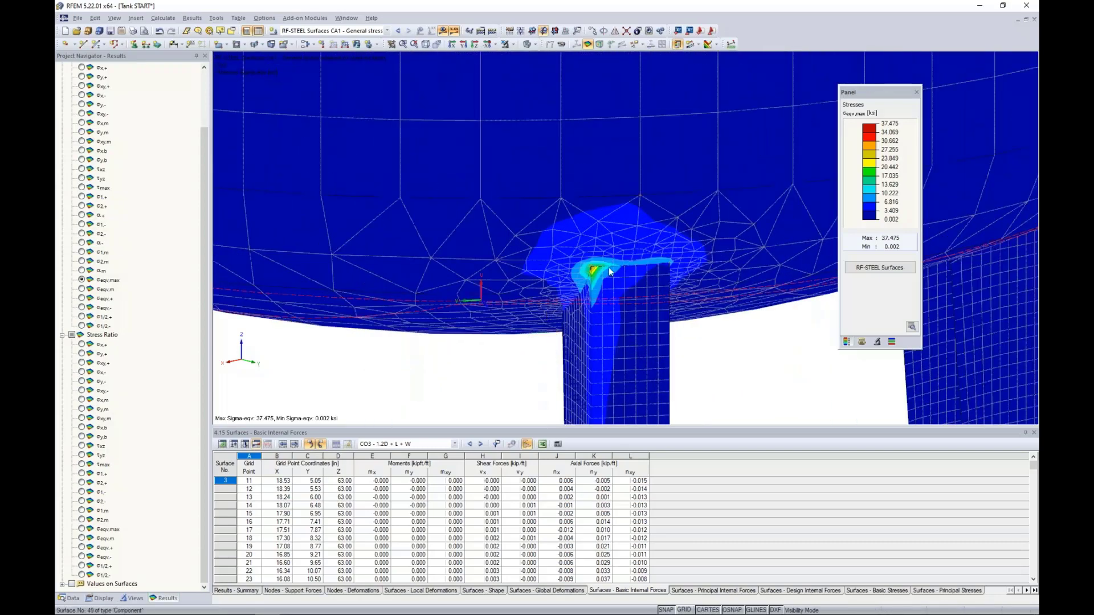
scroll(544, 293, "up", 3)
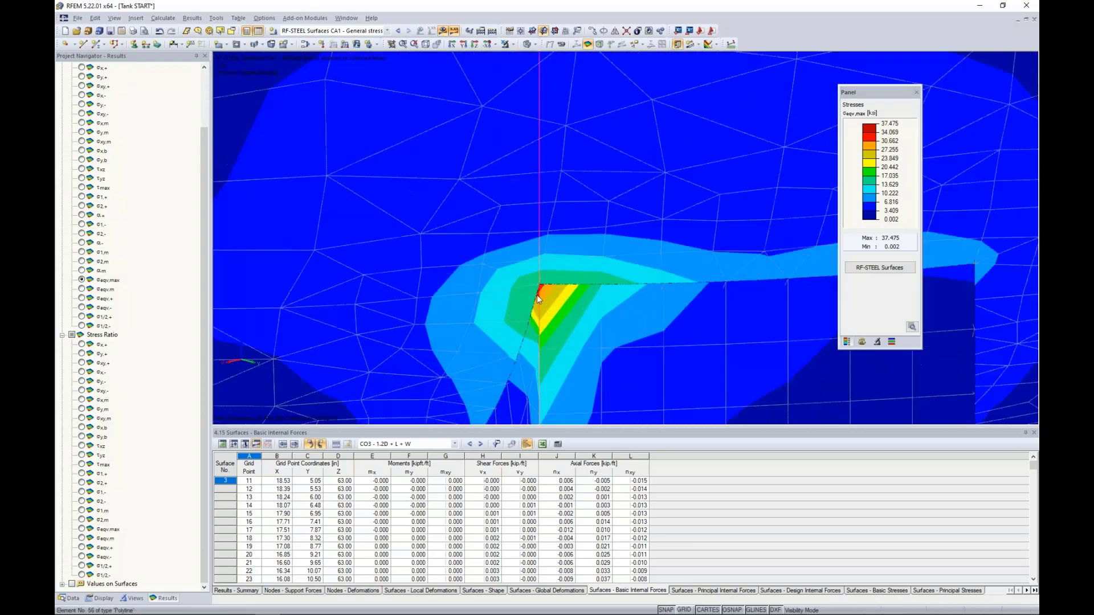
scroll(545, 283, "down", 4)
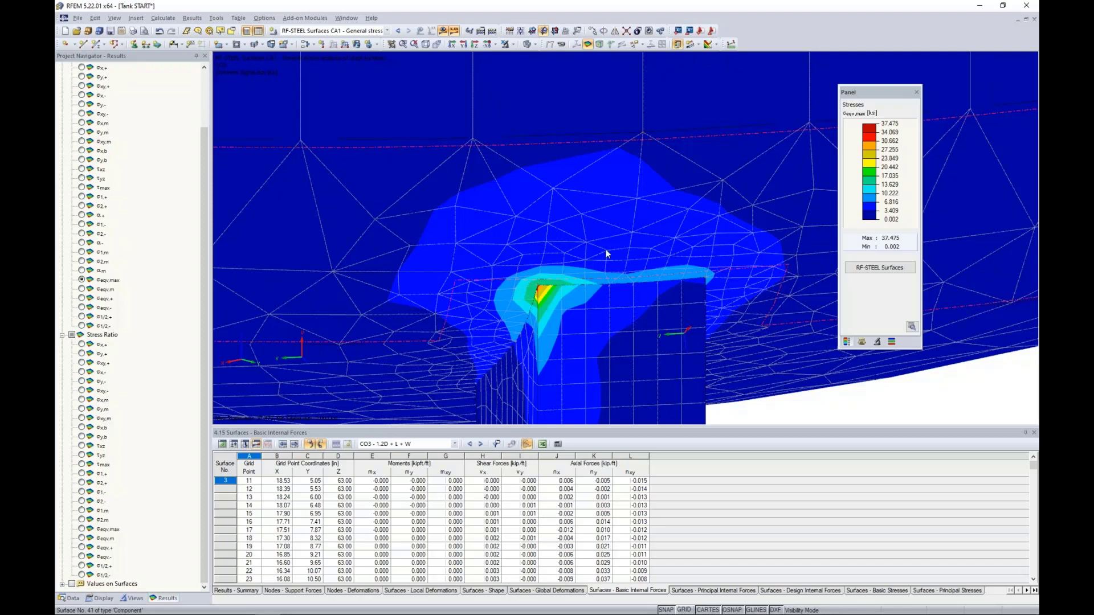
scroll(606, 255, "down", 3)
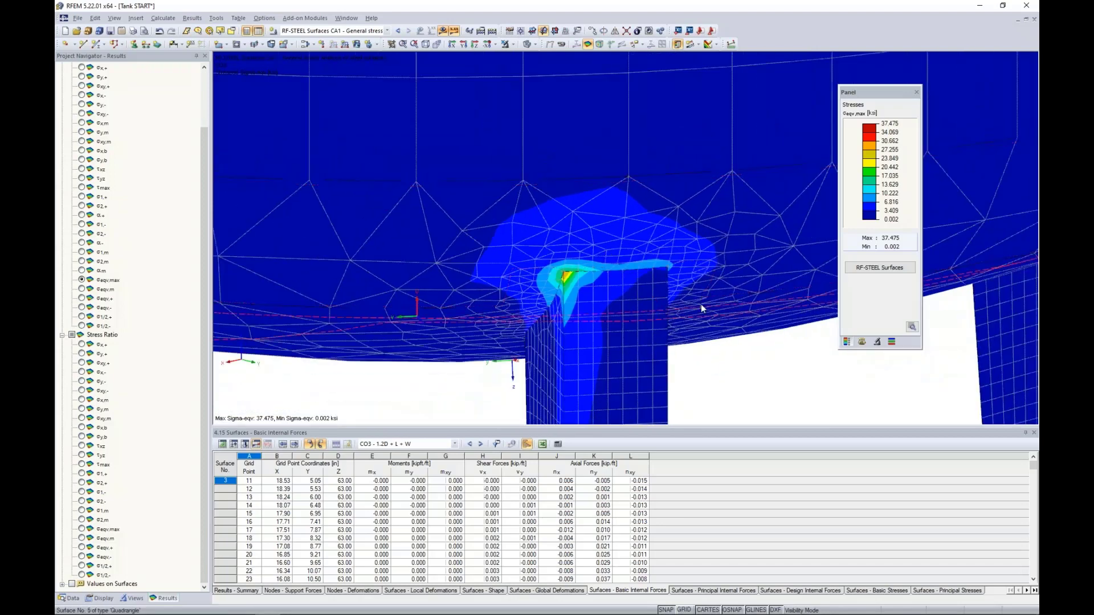
middle_click_drag(766, 385, 756, 330)
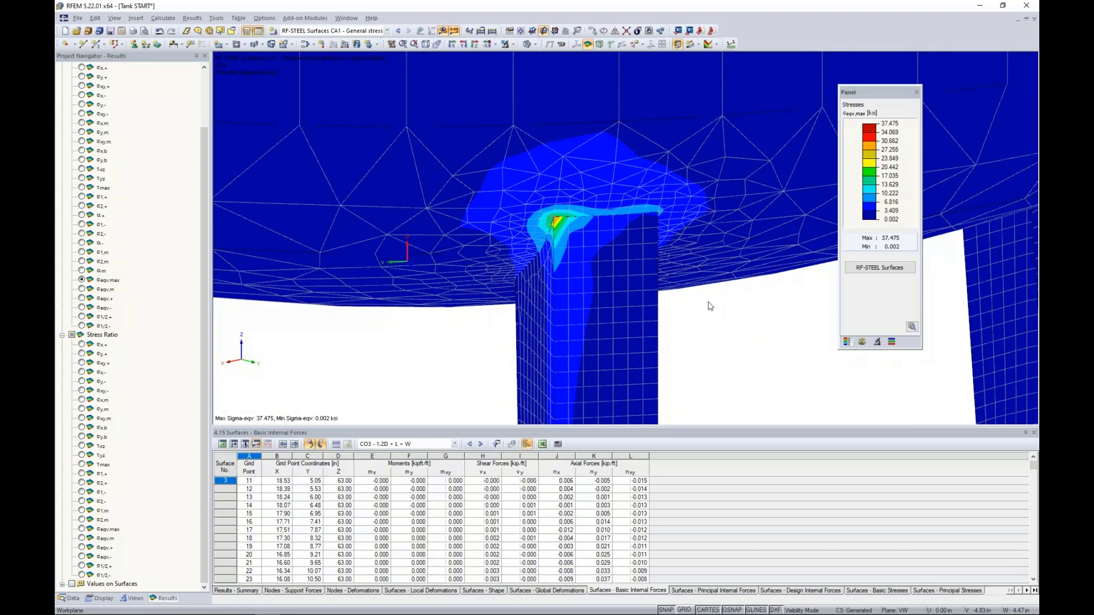
scroll(552, 222, "up", 3)
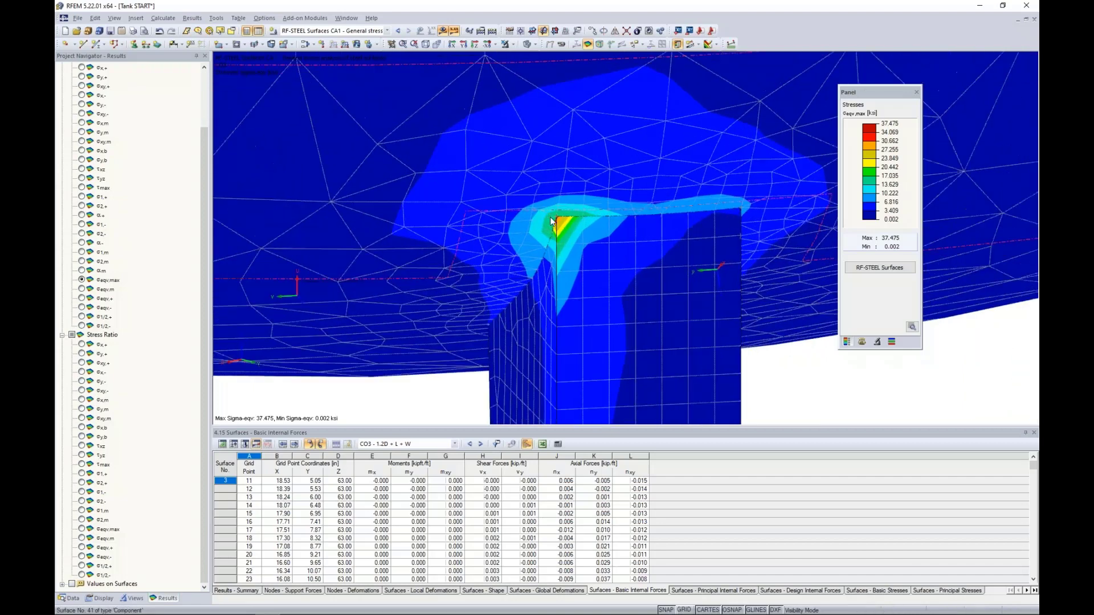
scroll(550, 219, "up", 2)
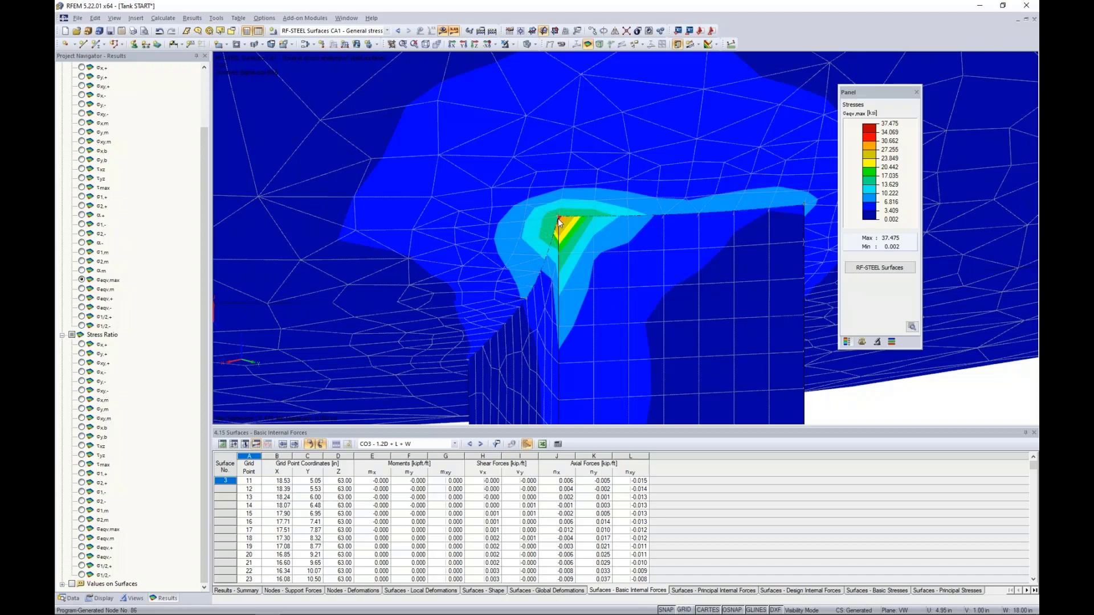
left_click(524, 203)
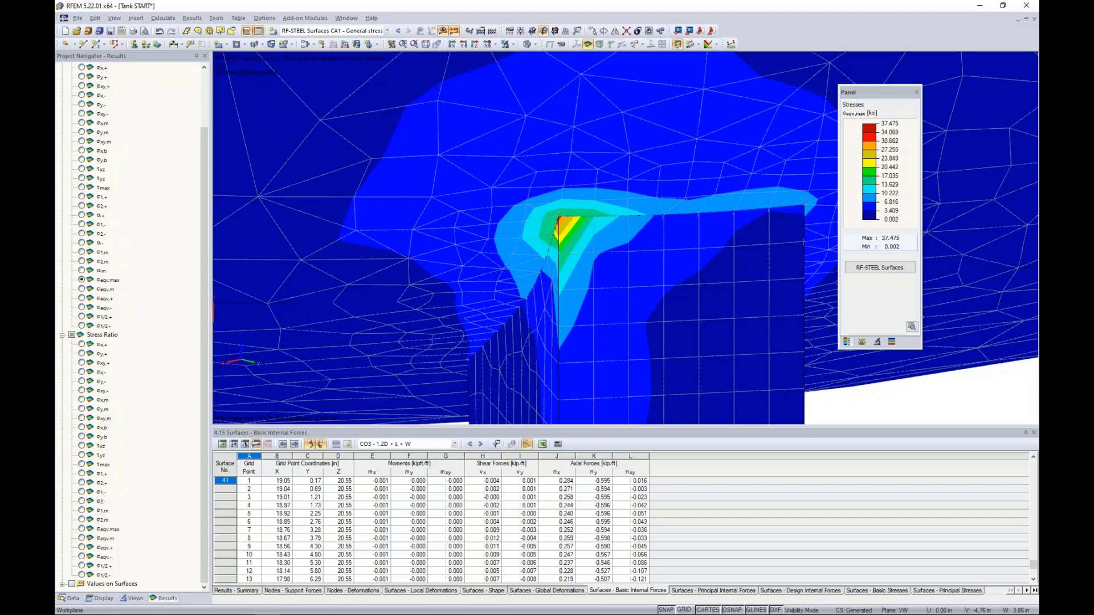
- Switch the results to load combination CO3 - 1.2D + L + W and display the σeqv,Max,Mises surface stresses
left_click(331, 30)
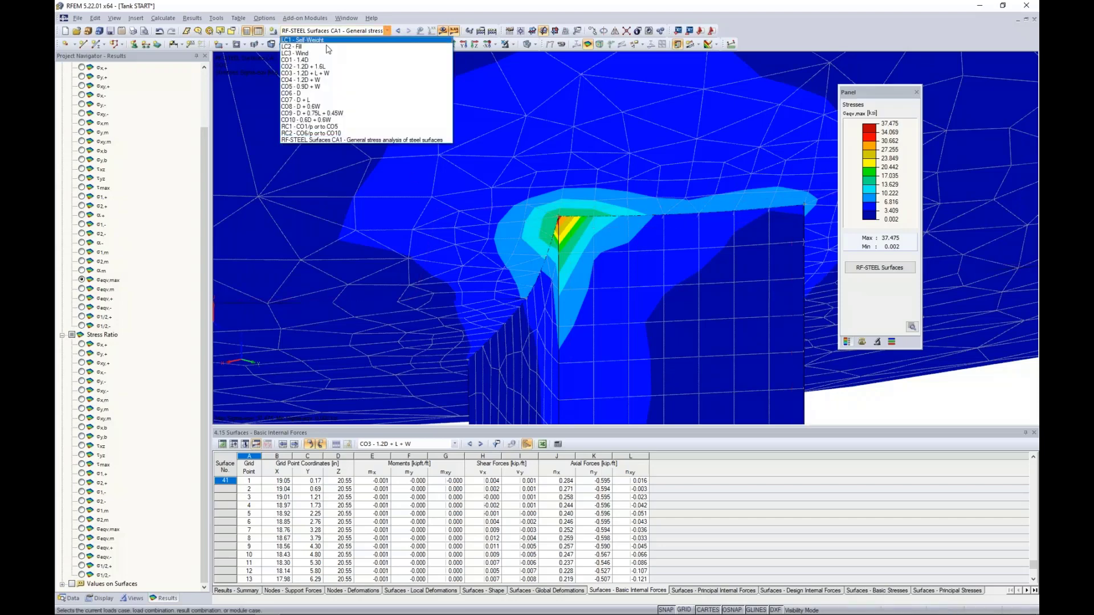
left_click(319, 72)
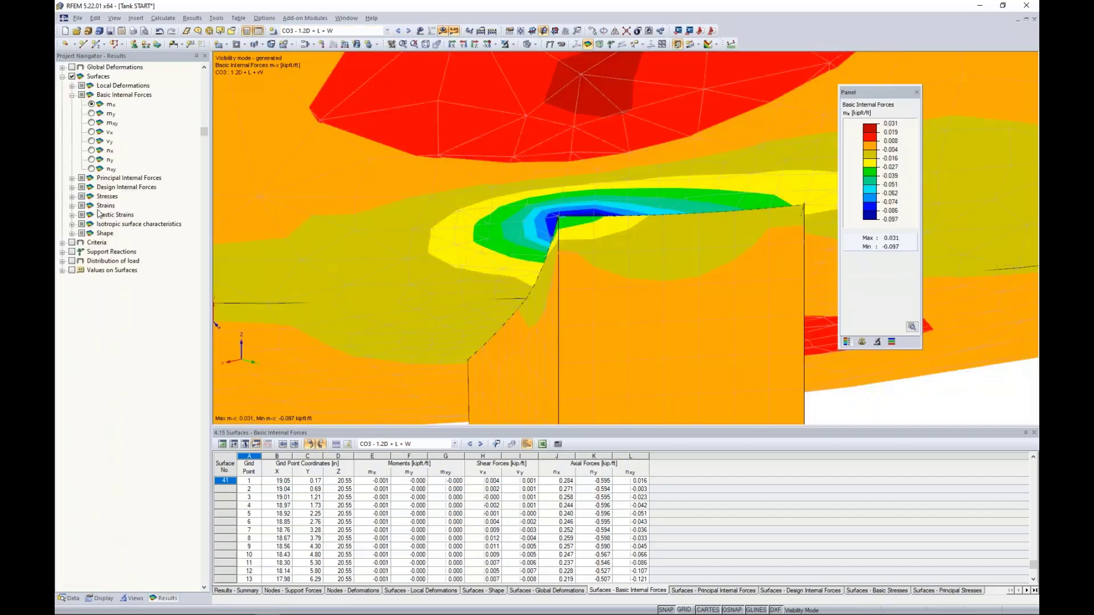
left_click(72, 95)
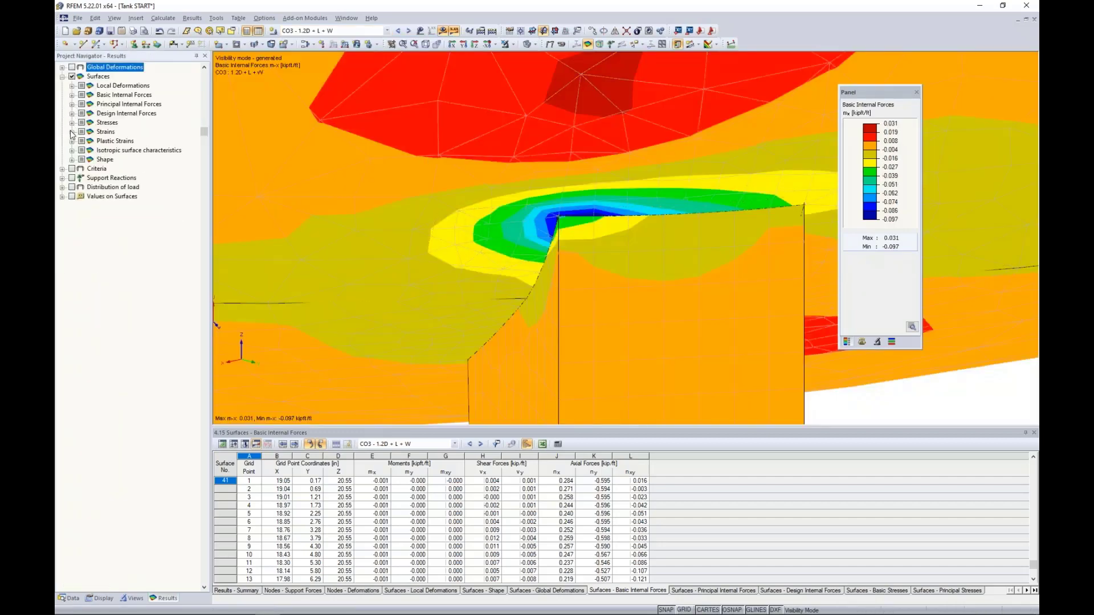
left_click(71, 123)
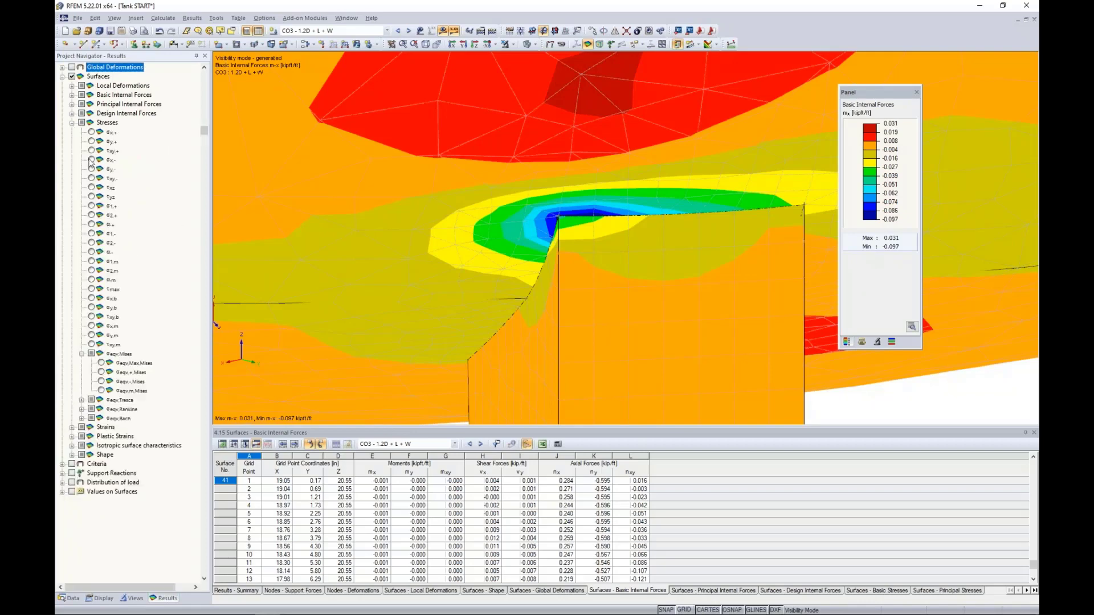
left_click(102, 363)
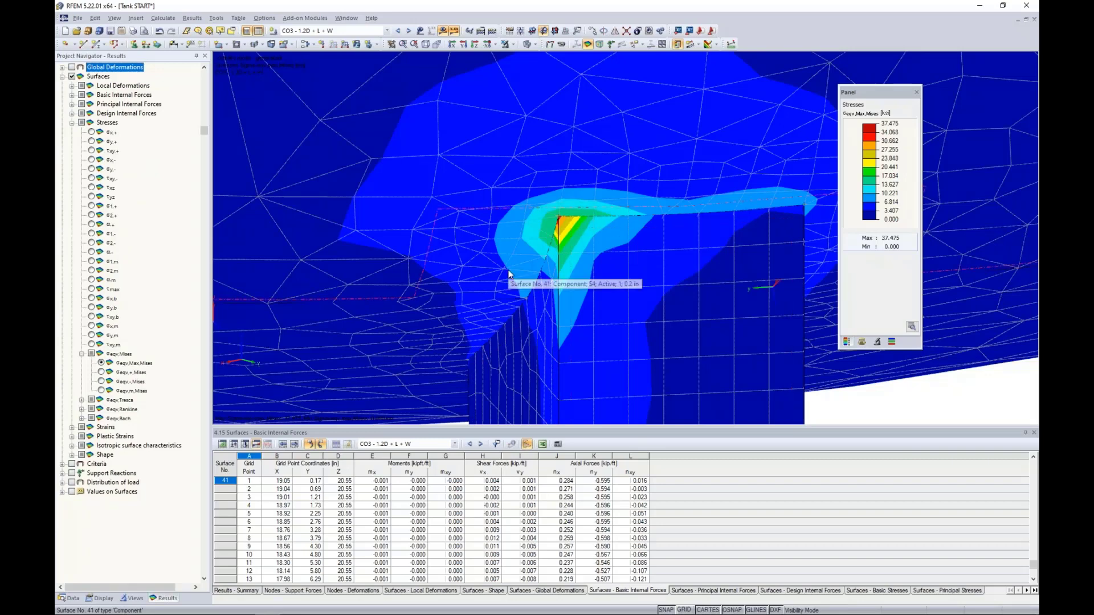
- Bring up the display options for the distribution of internal forces and stresses on surfaces
left_click(102, 598)
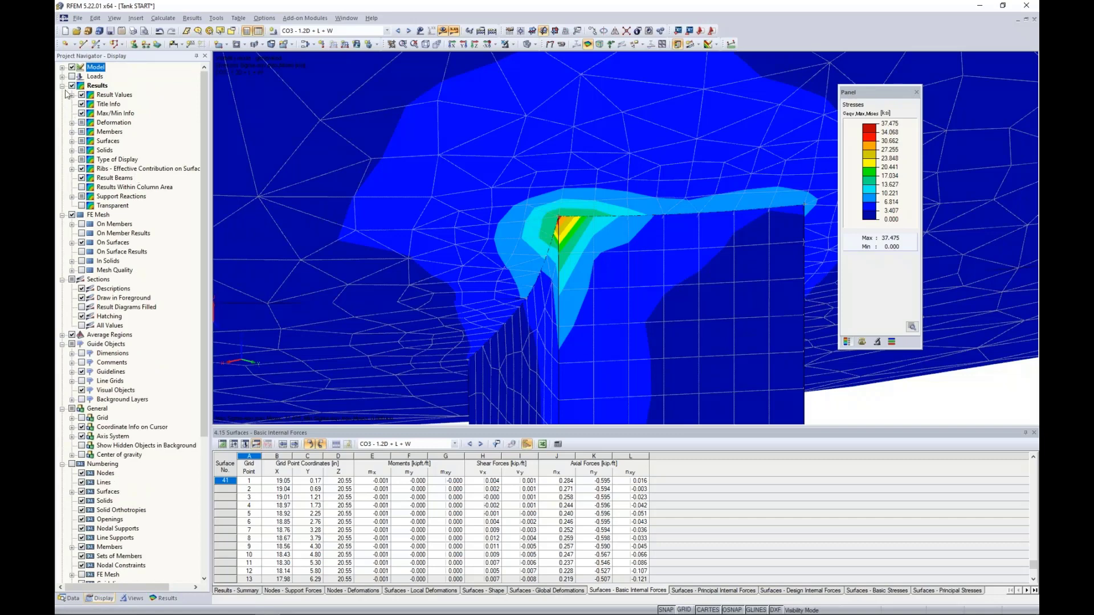
left_click(62, 77)
left_click(62, 68)
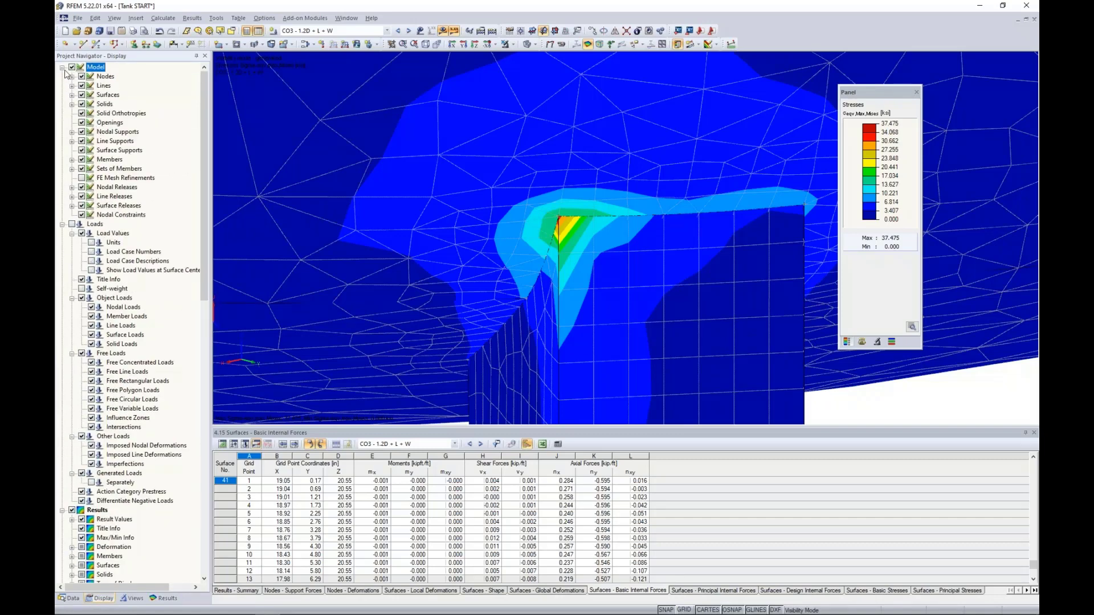
left_click(63, 67)
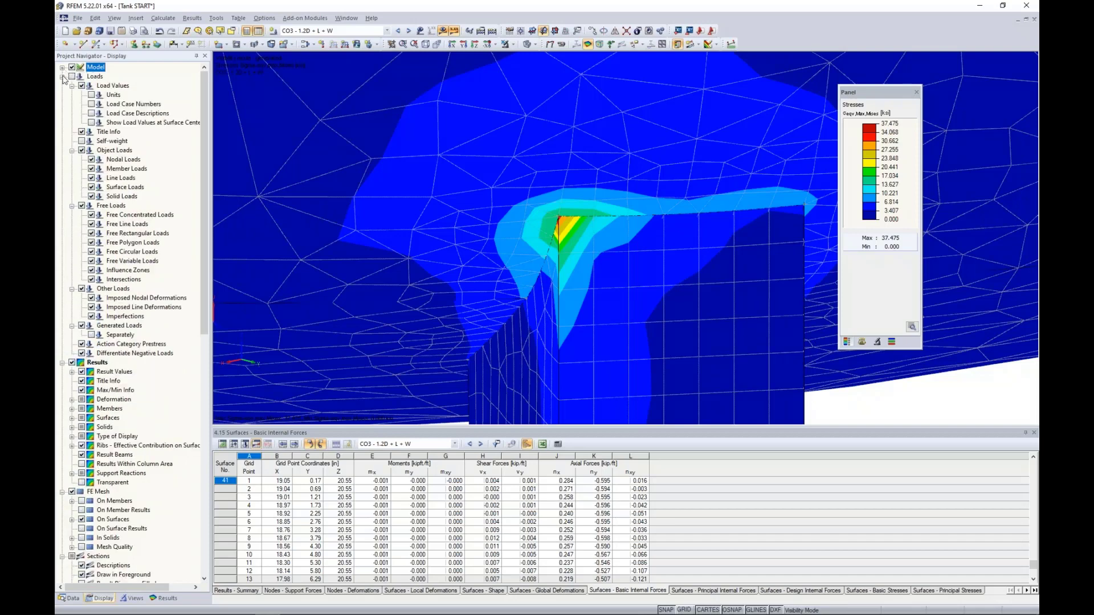
left_click(62, 76)
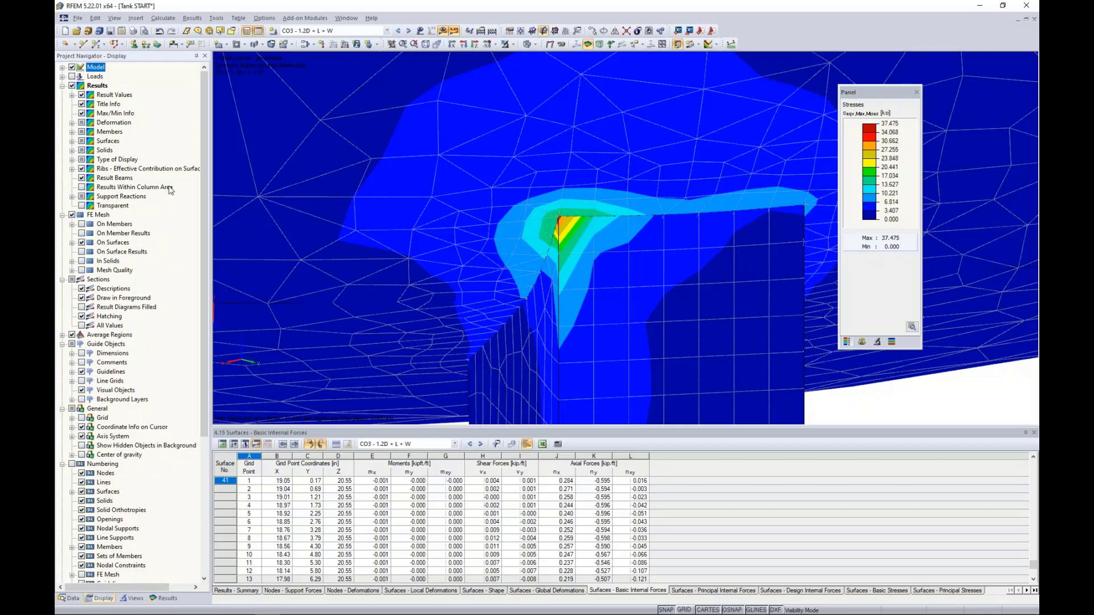
left_click(72, 140)
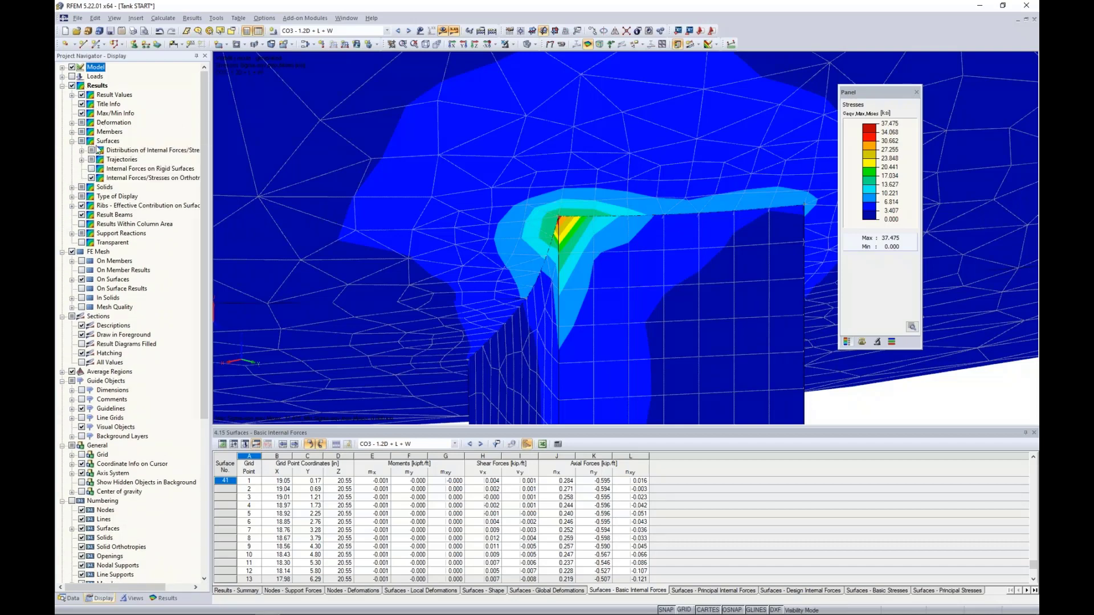
left_click(82, 151)
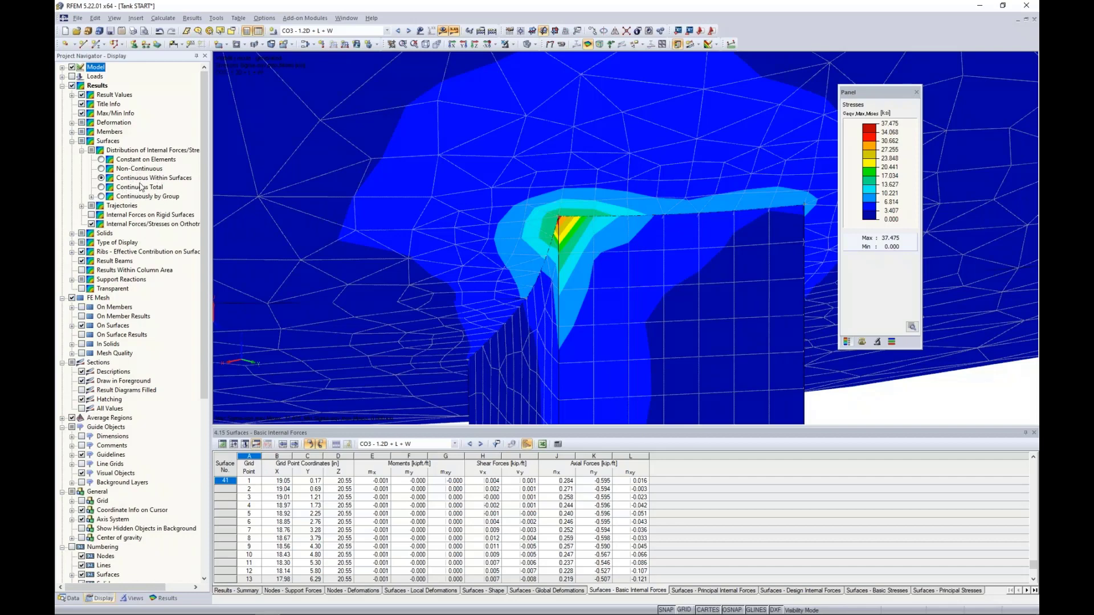
- Switch to the PowerPoint slide show and review the slide comparing the four surface result display options
key("super+Tab")
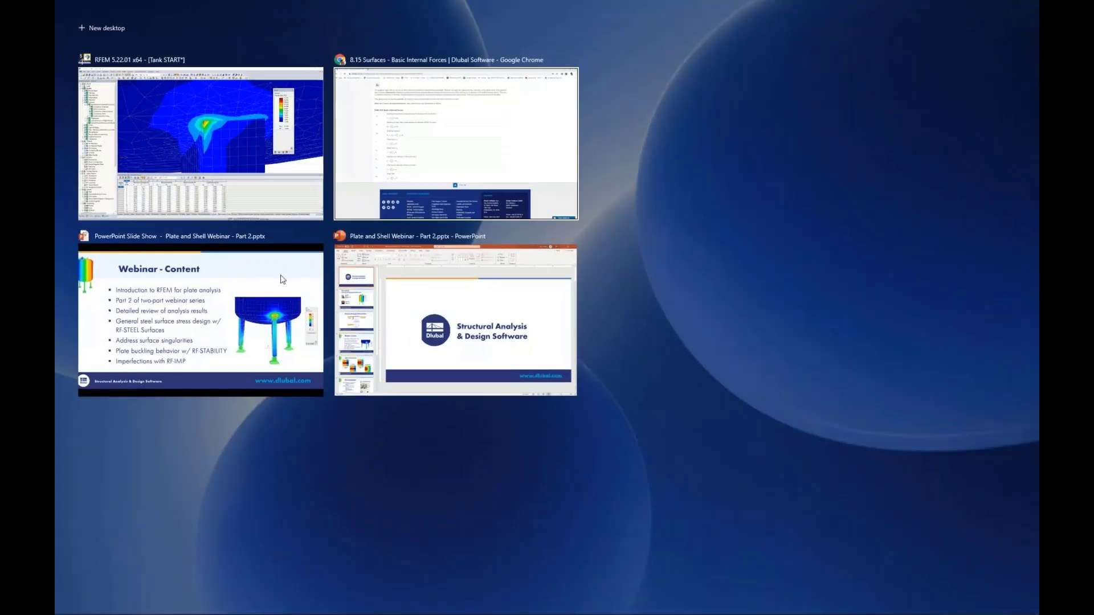
left_click(282, 279)
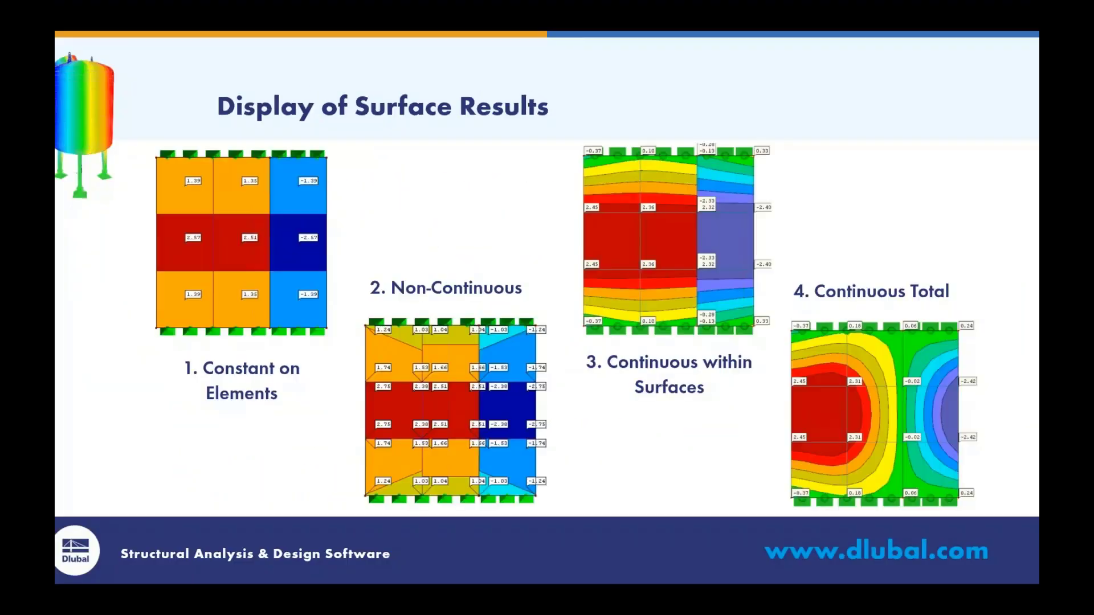
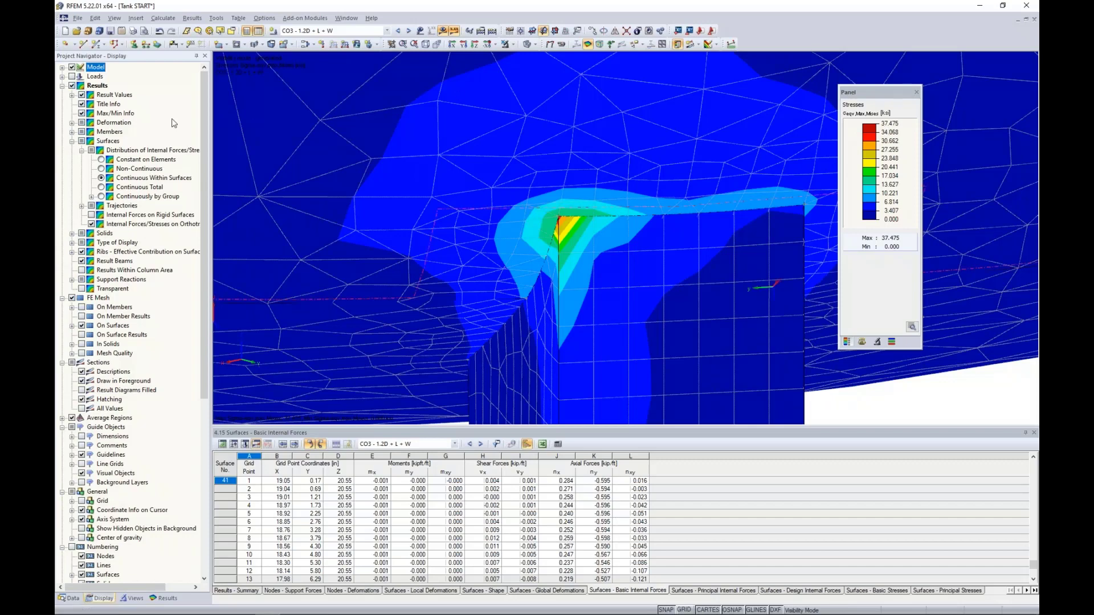
- Back in RFEM, set the surface stress distribution to Constant on Elements
left_click(102, 160)
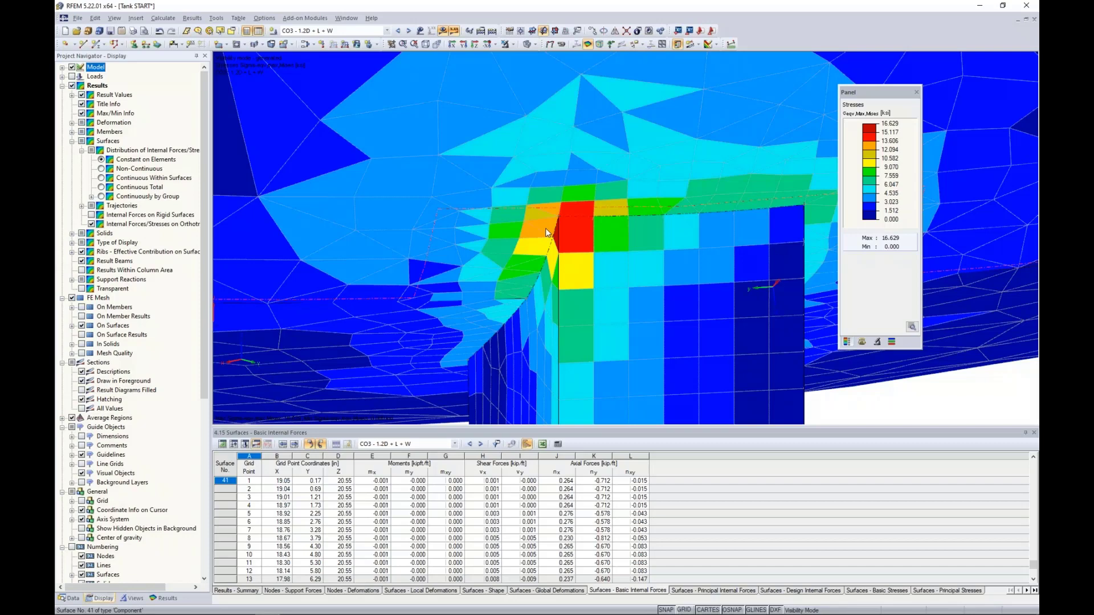
mouse_move(545, 228)
- Open the RF-STEEL Surfaces results and list only stress ratios above 1 by load case and by surface
left_click(71, 598)
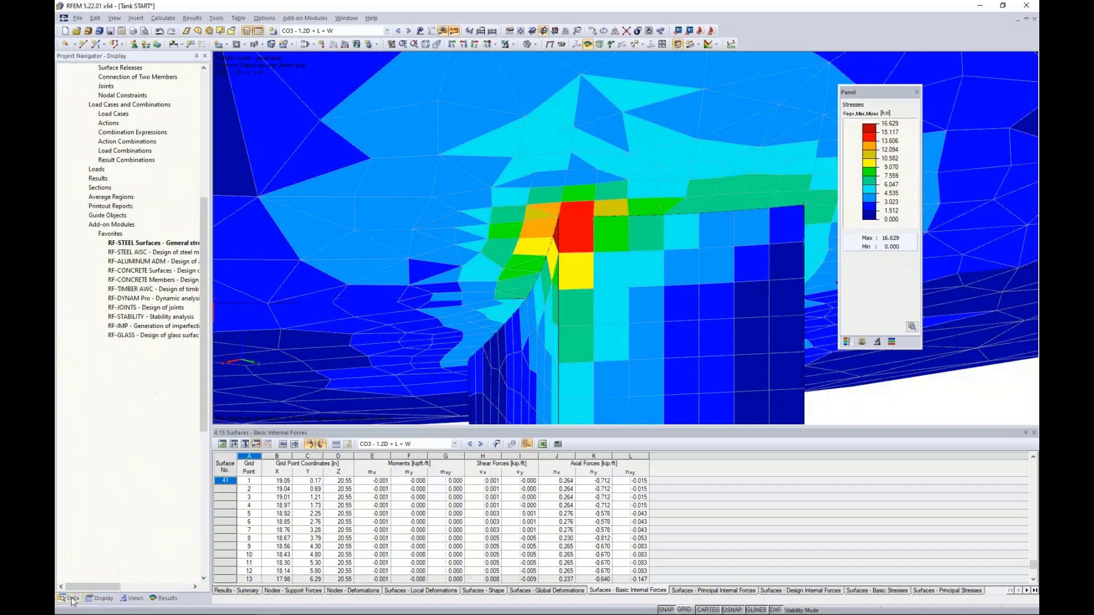
double_click(155, 243)
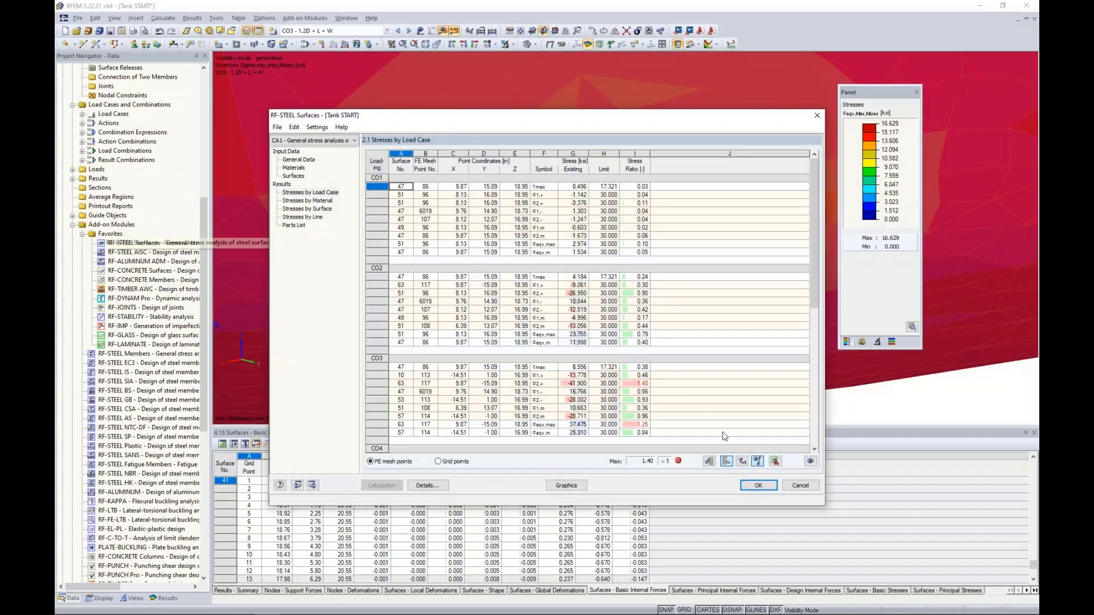
left_click(741, 461)
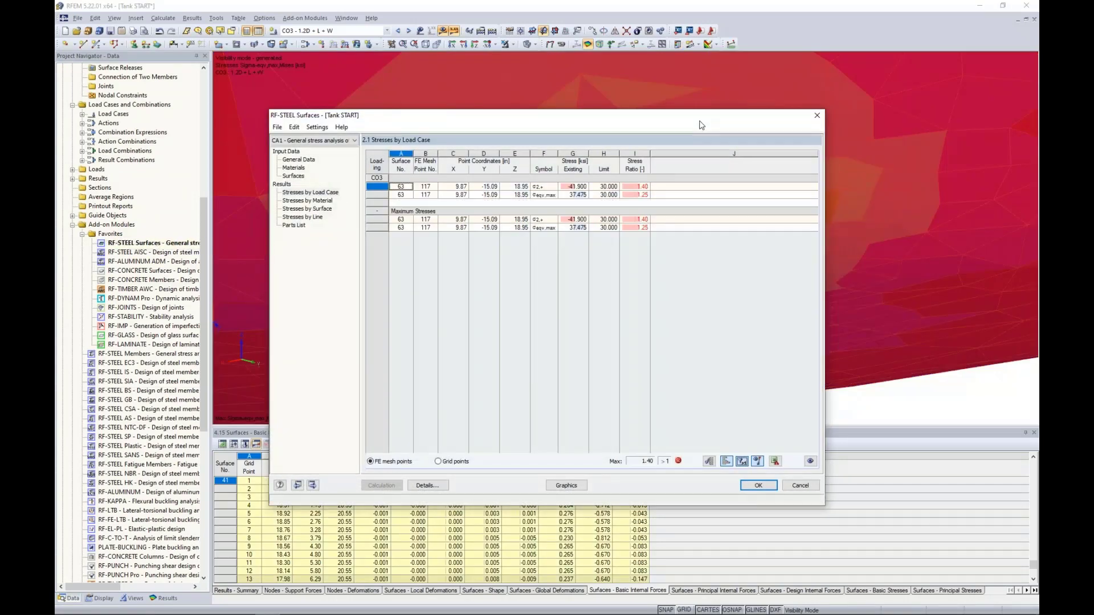
left_click_drag(701, 121, 704, 150)
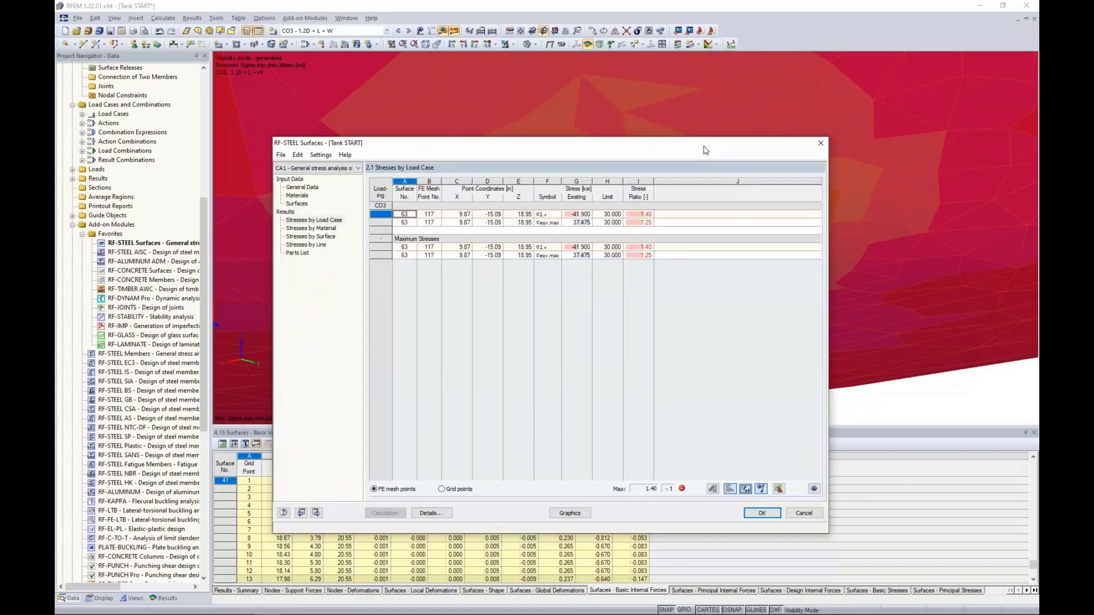
left_click(327, 236)
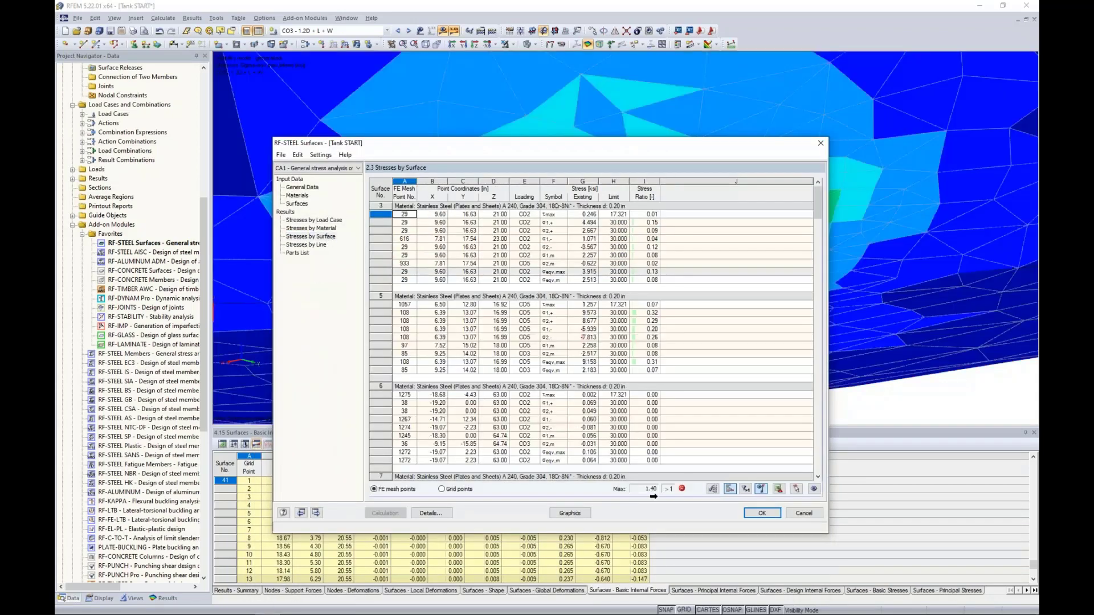
left_click(745, 489)
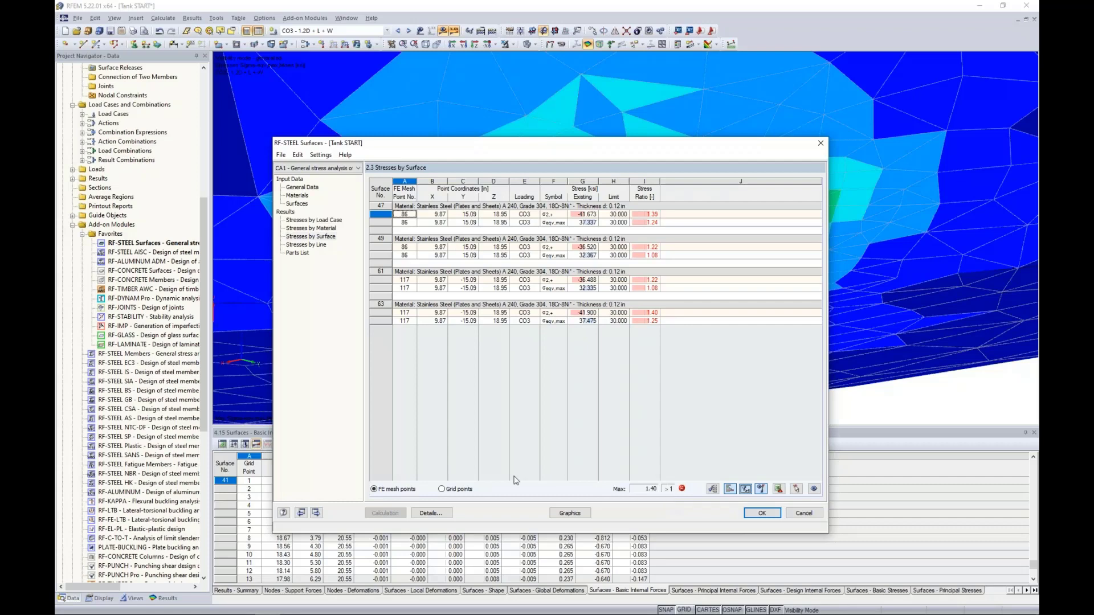
- In the module's calculation details, set the distribution of internal forces to Constant on elements and recalculate the design
left_click(432, 514)
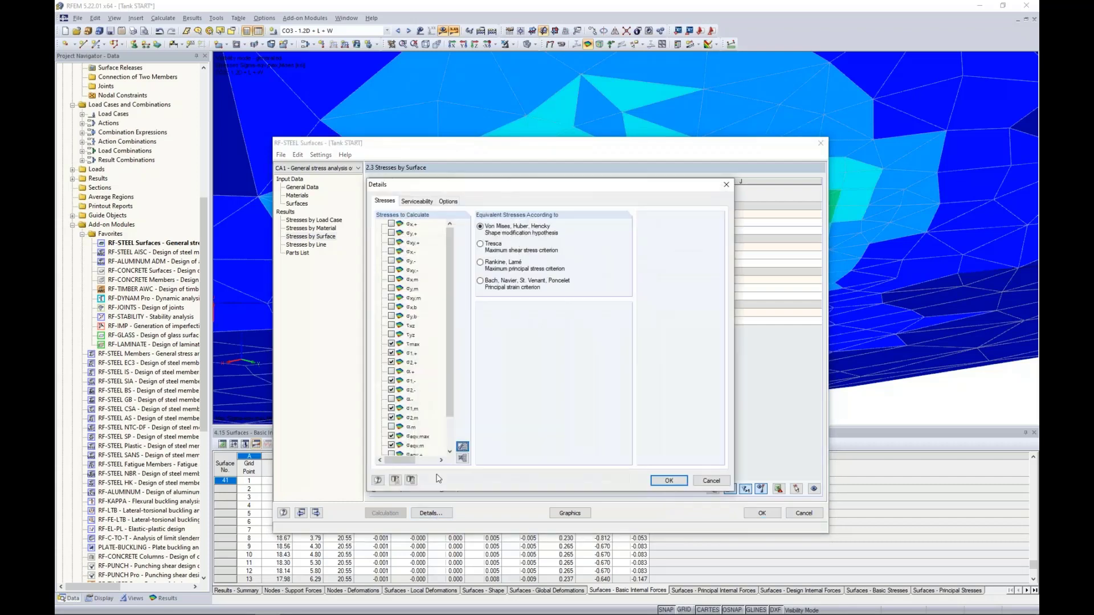
left_click(447, 204)
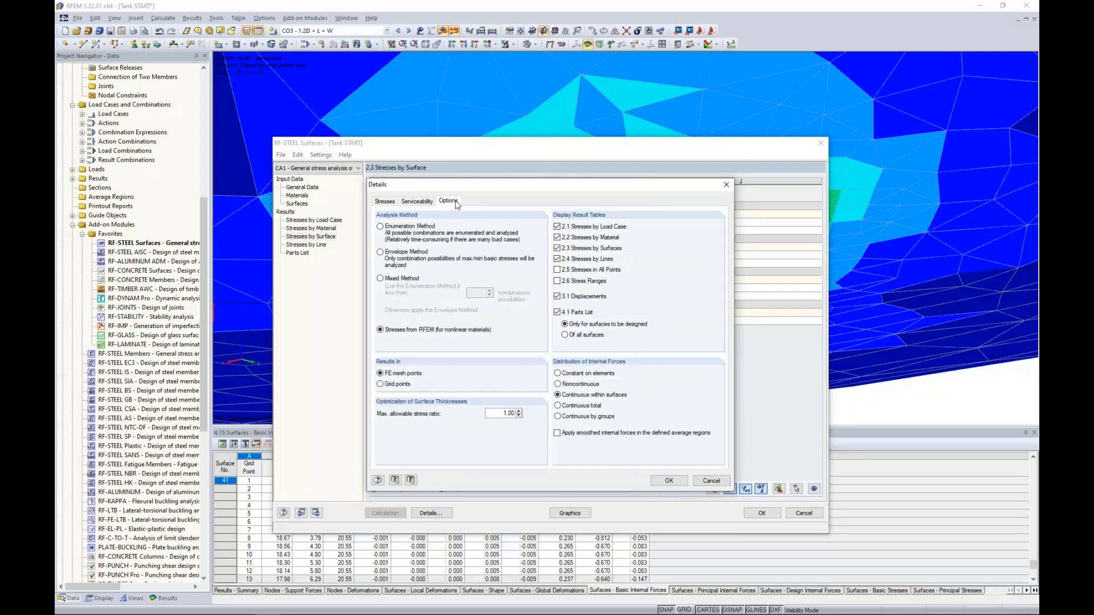
left_click(558, 374)
left_click(668, 480)
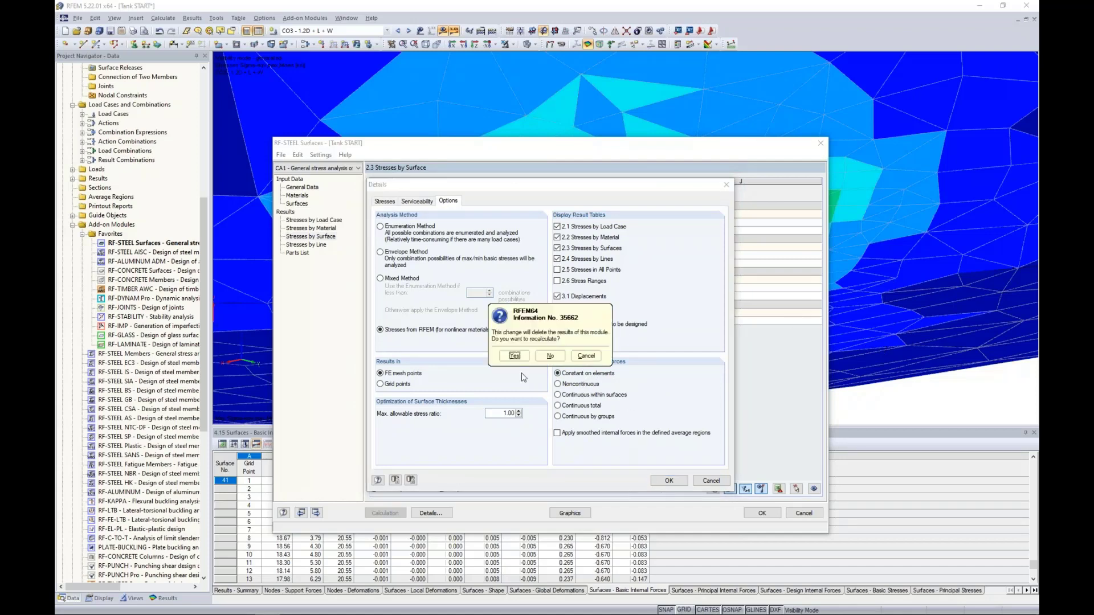
left_click(518, 355)
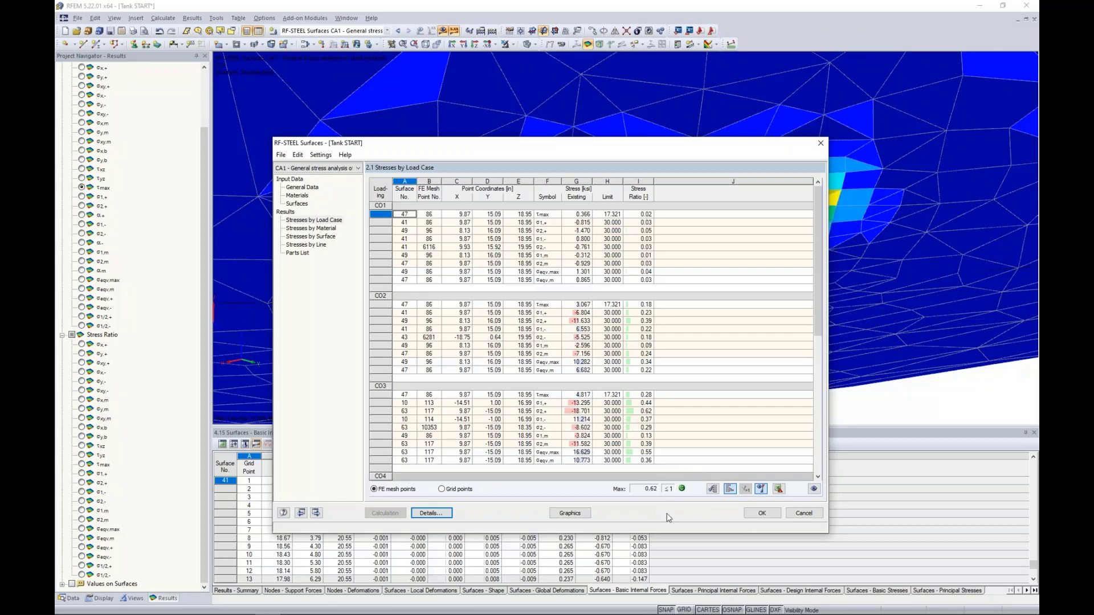
- Select the σeqv,max result of surface 5 in Stresses by Surface, display it graphically and inspect the leg connection corner
left_click(303, 239)
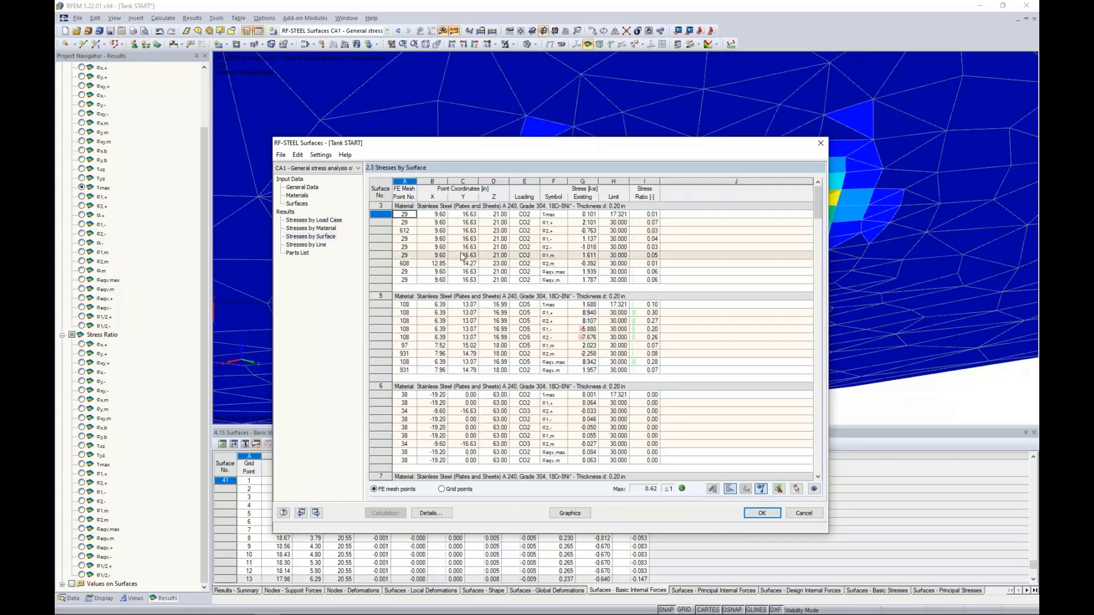
left_click(538, 362)
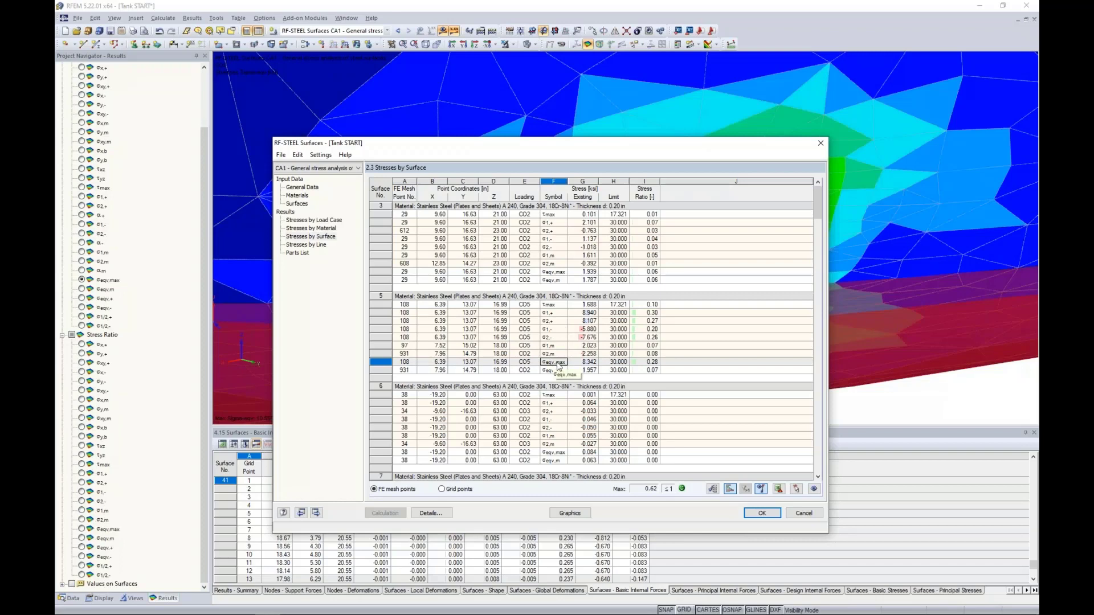
left_click(568, 513)
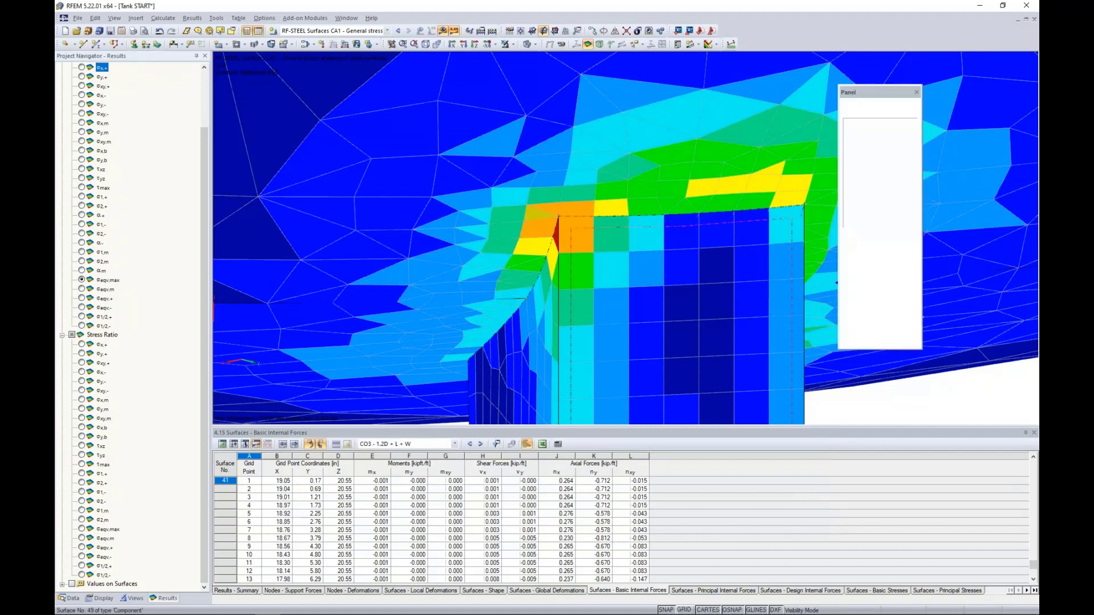
scroll(563, 223, "down", 5)
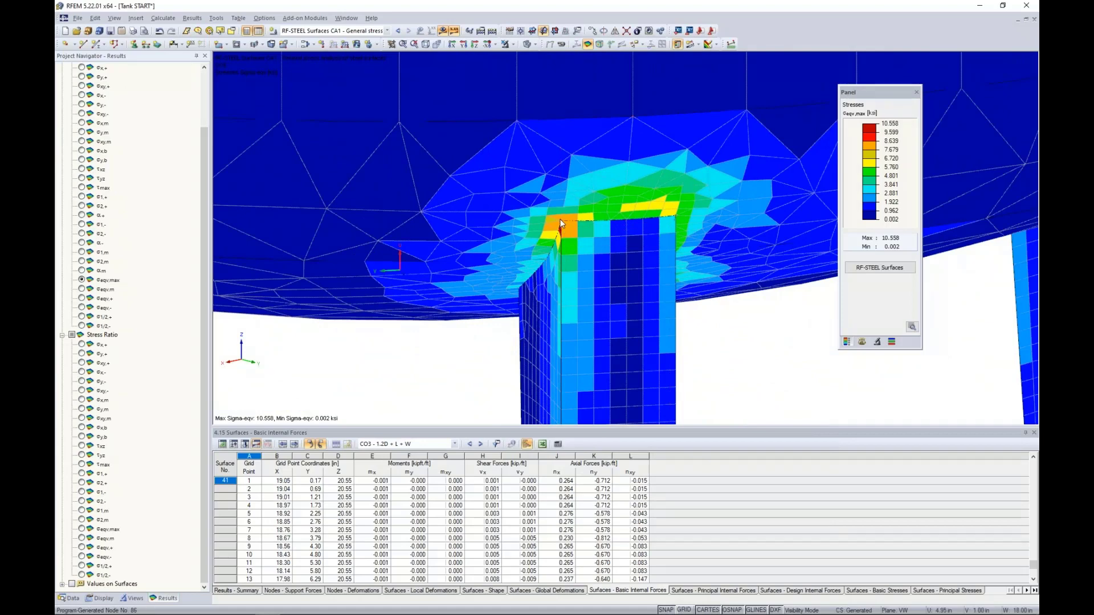
scroll(561, 226, "up", 3)
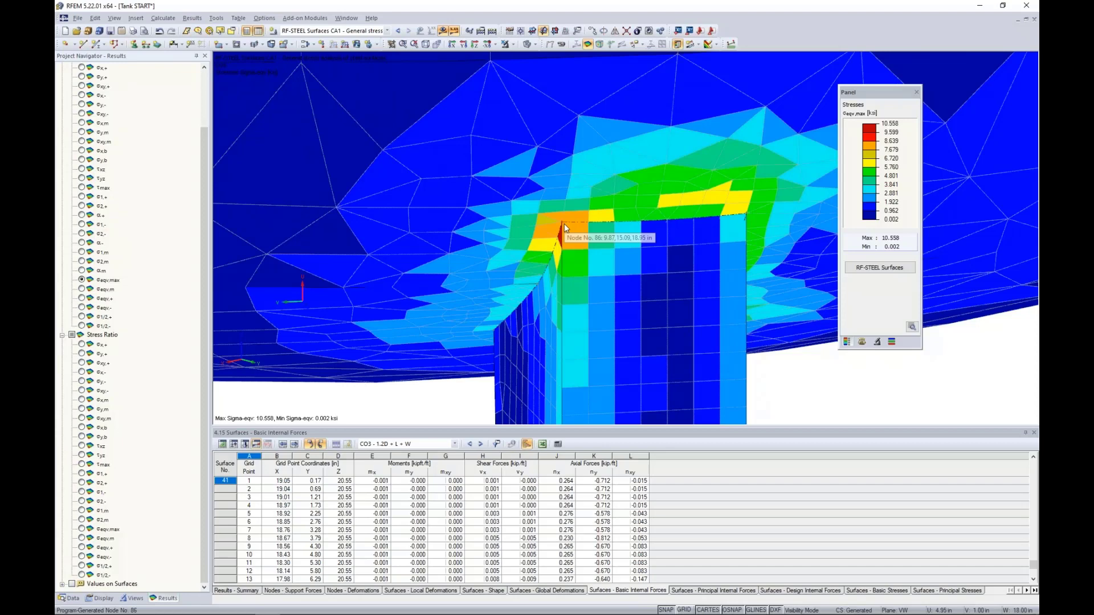
scroll(563, 223, "down", 5)
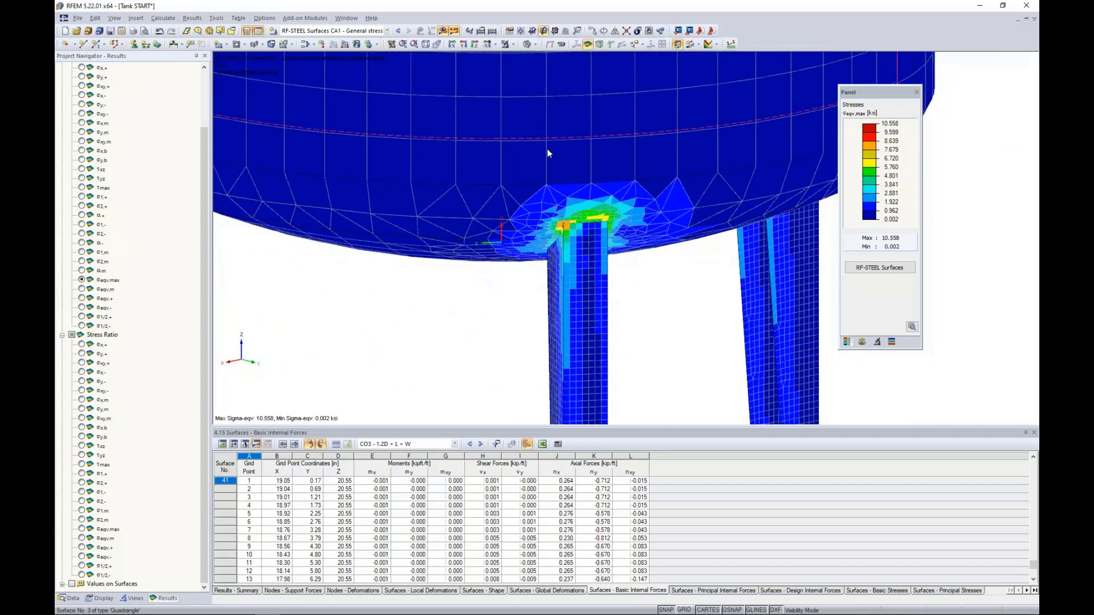
scroll(531, 207, "up", 2)
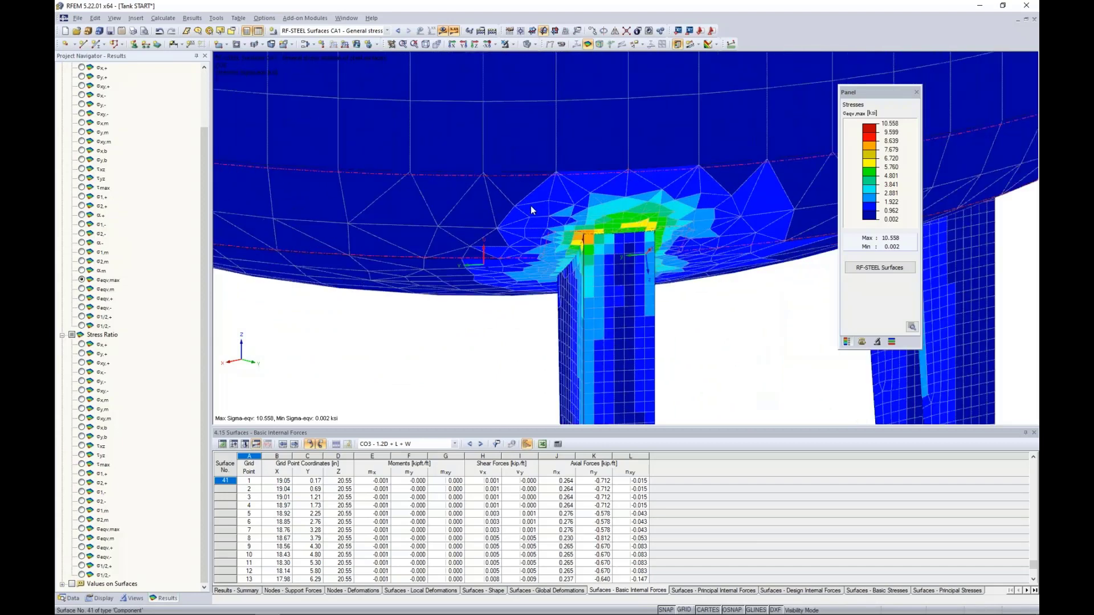
scroll(531, 206, "up", 3)
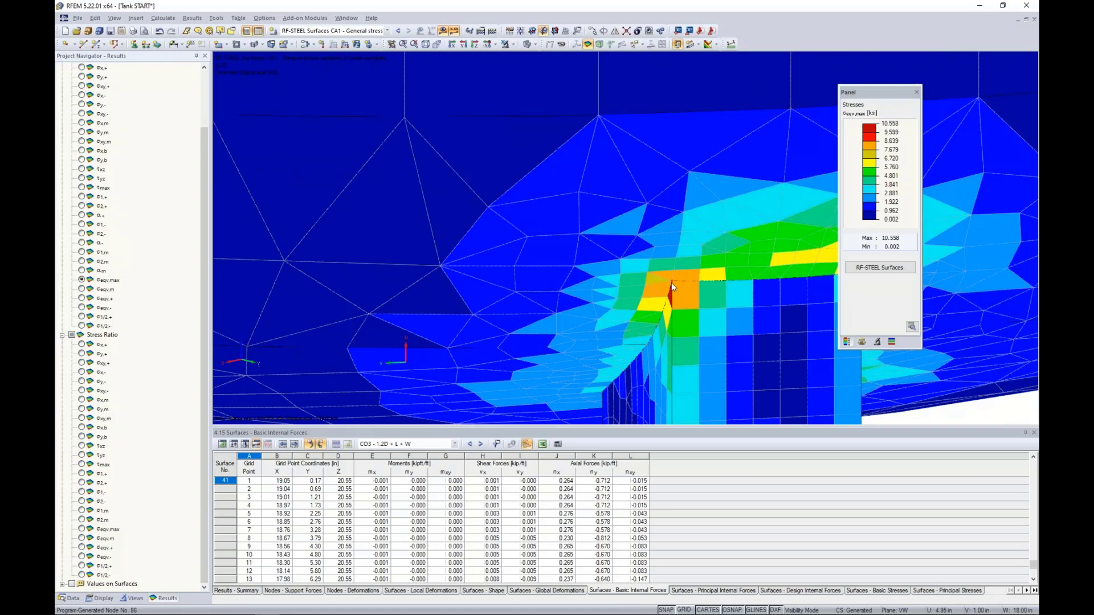
- Start a new average region and assign surfaces 41, 47 and 49 at the leg connection to it
left_click(71, 599)
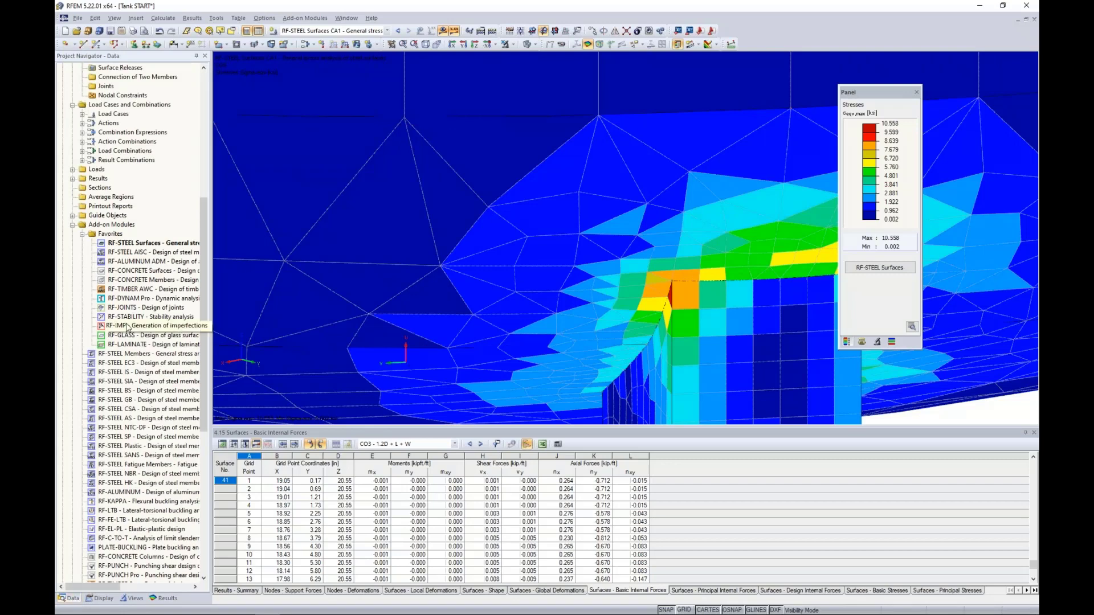
scroll(128, 328, "up", 10)
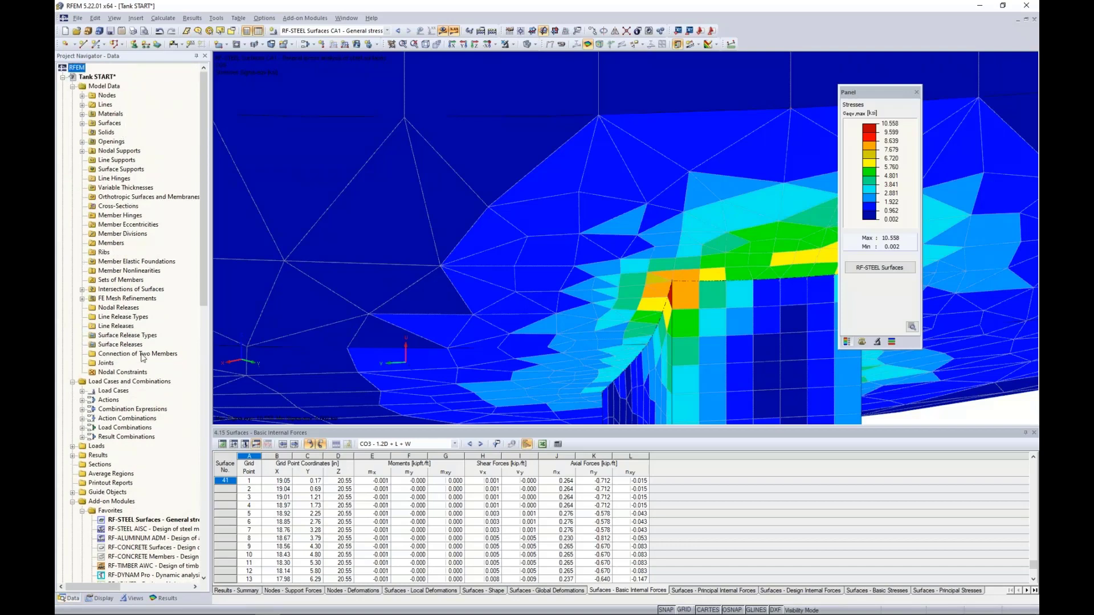
right_click(127, 477)
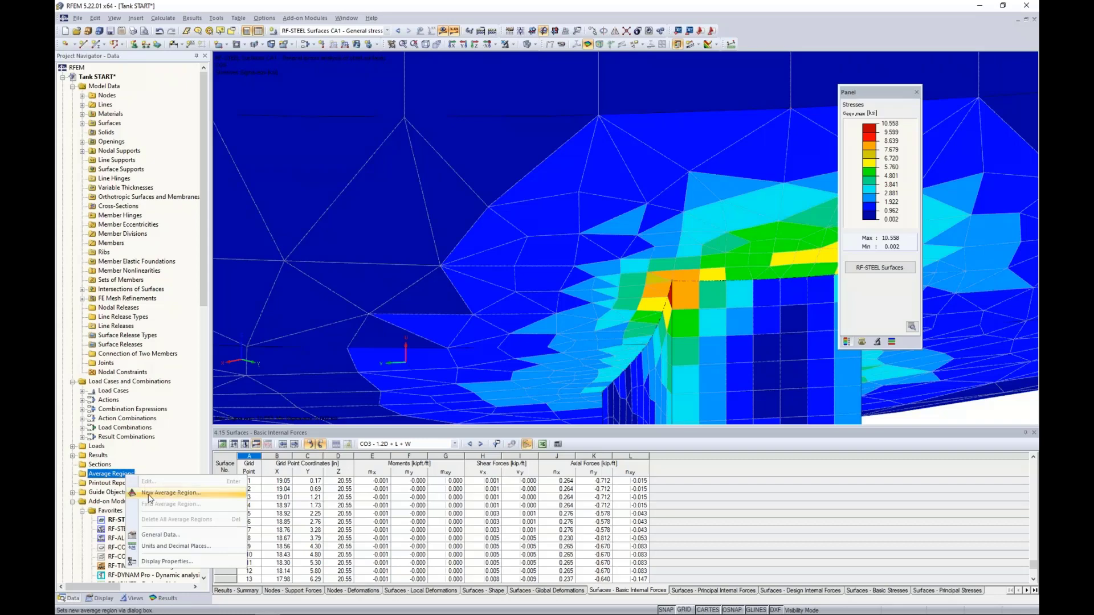
left_click(150, 493)
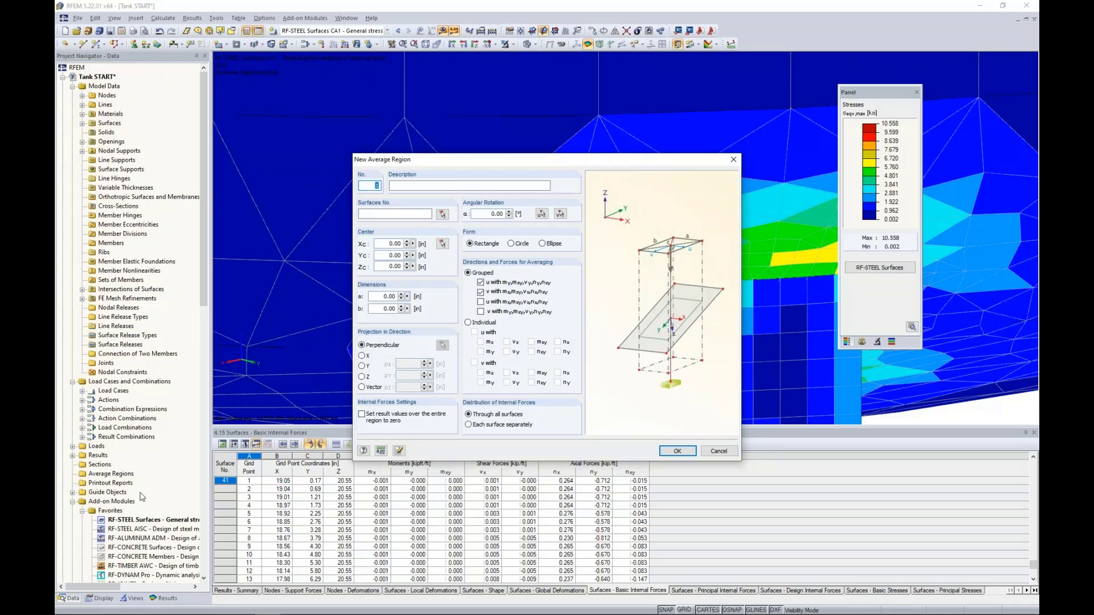
left_click(442, 215)
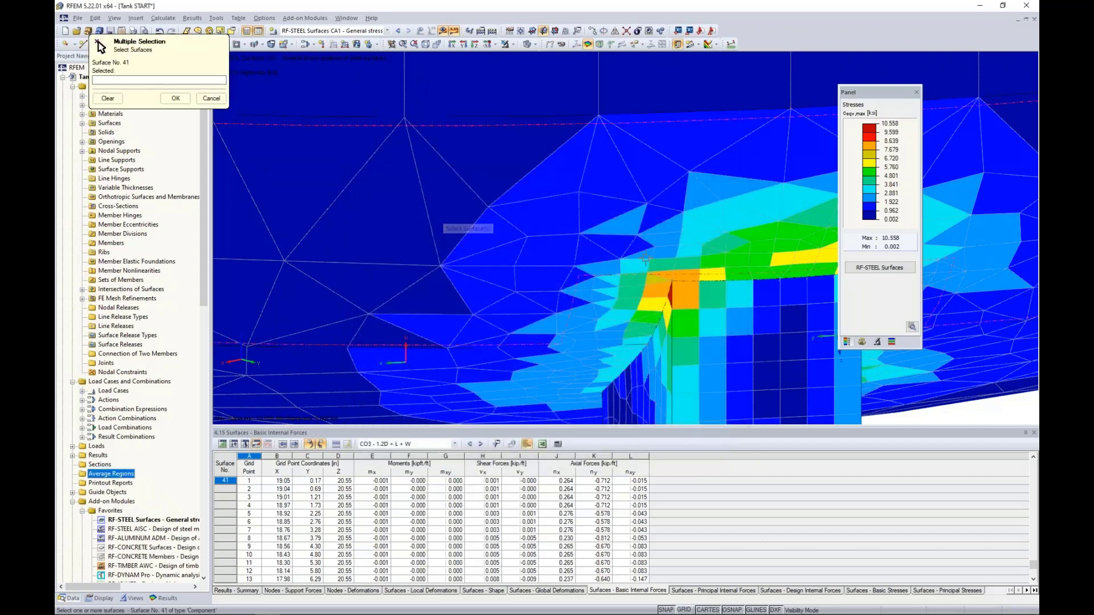
left_click(645, 260)
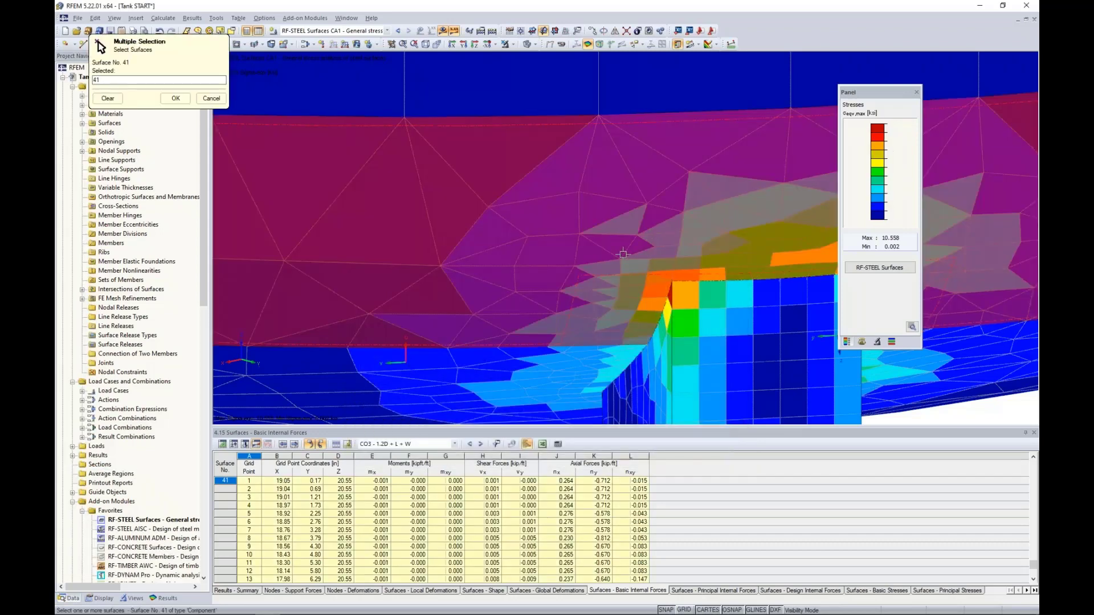
left_click(823, 338)
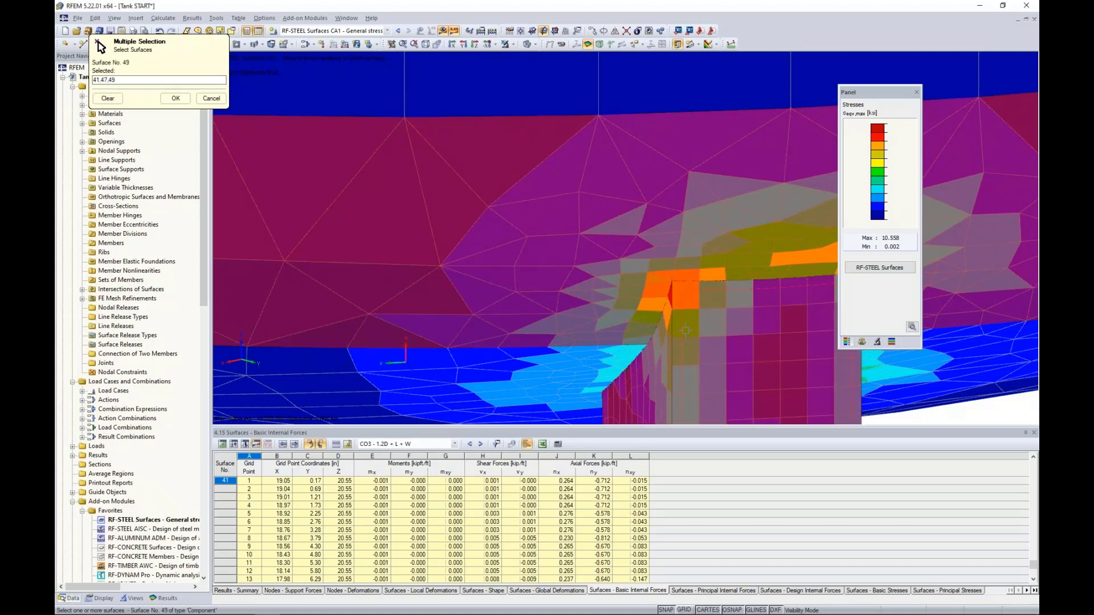
left_click(175, 98)
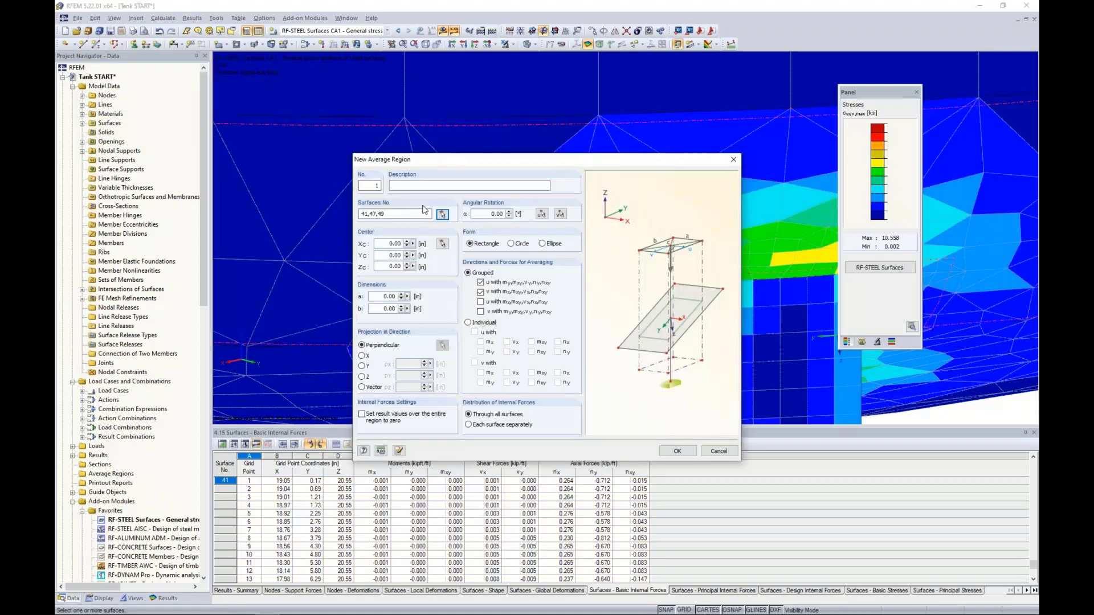
- Make the region a 2 in diameter circle centred on the leg's corner node (9.87, 15.09, 18.95) and enable all four grouped averaging options
left_click(512, 244)
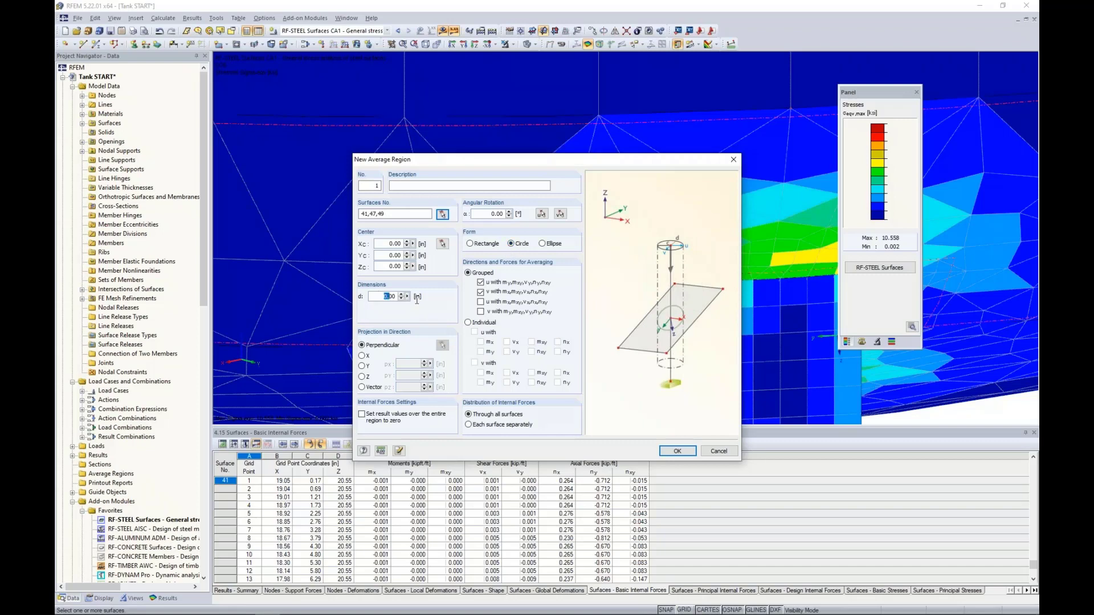
double_click(388, 296)
type("2")
left_click(442, 244)
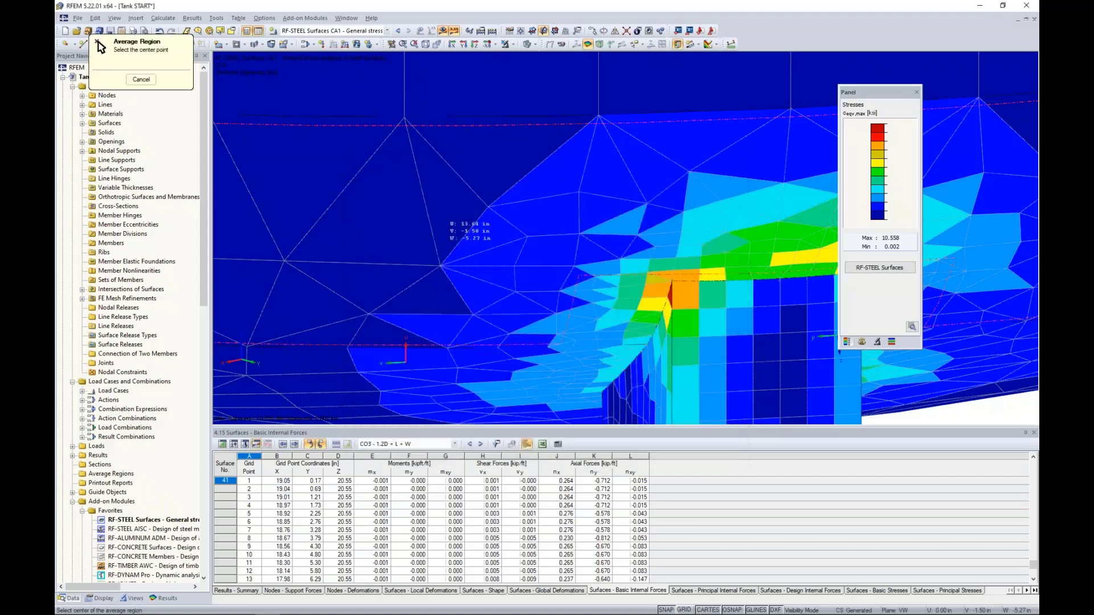
left_click(672, 281)
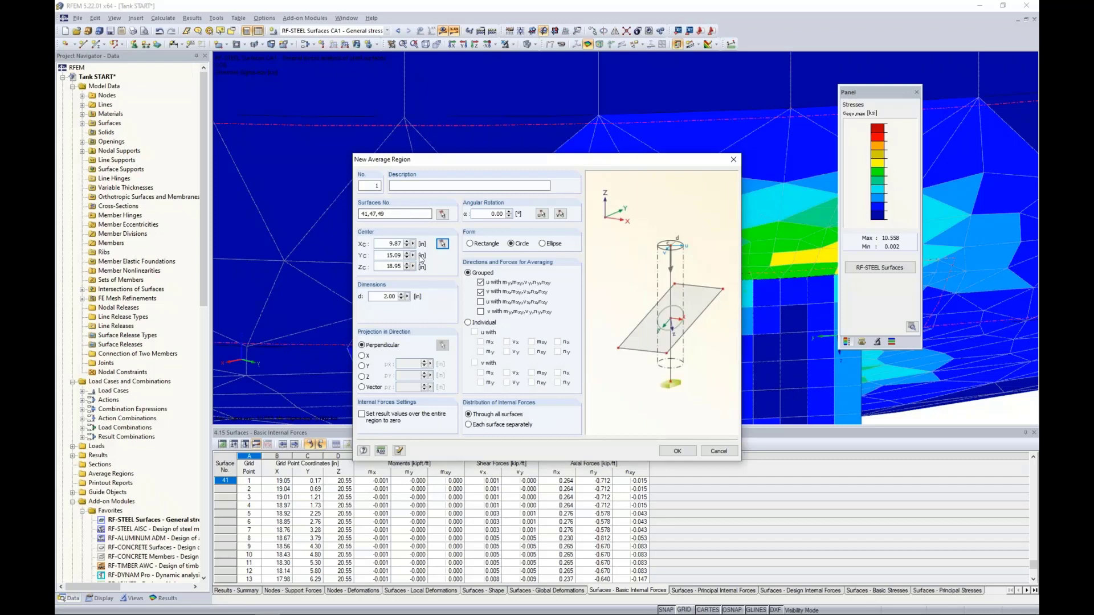
left_click(480, 302)
left_click(480, 312)
- Set the region's projection to a vector picked in the model, hiding the results and cancelling the visibility mode to show the full model
left_click(363, 388)
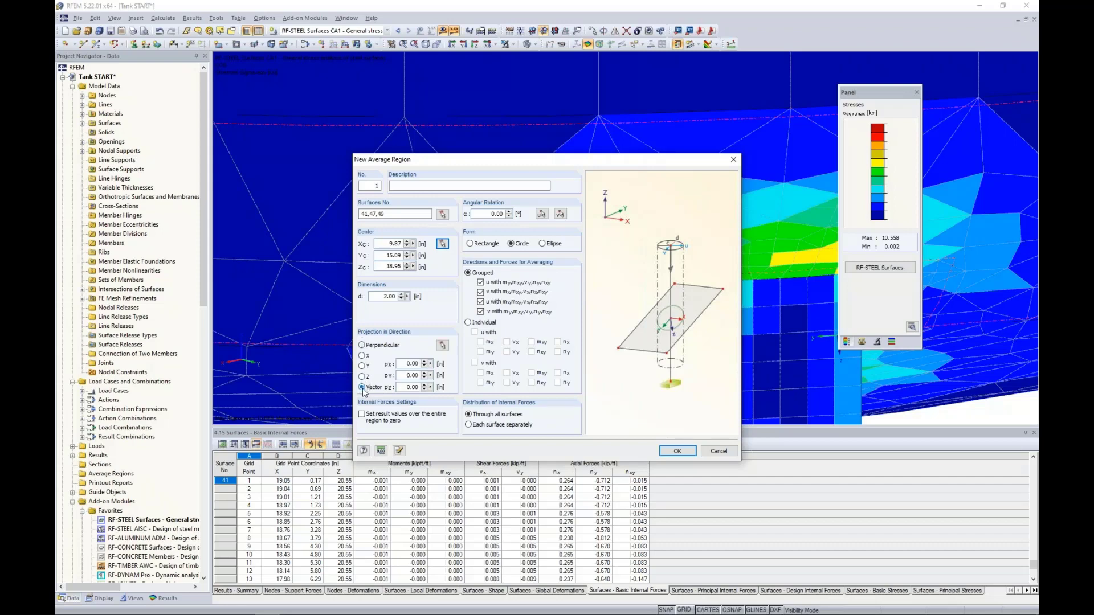
left_click(442, 346)
scroll(536, 159, "up", 3)
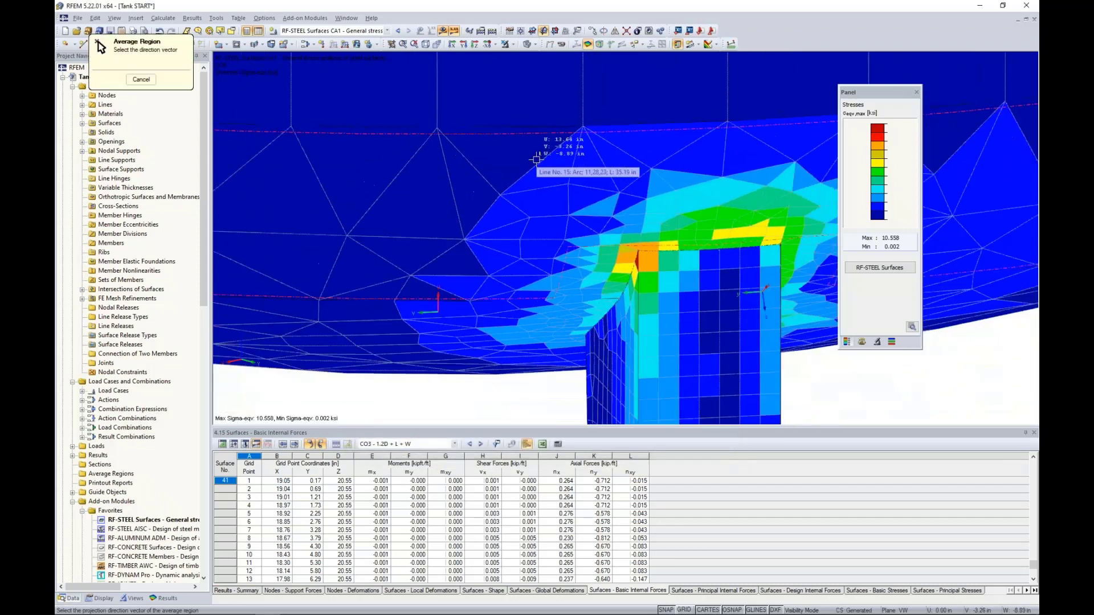
scroll(536, 160, "down", 5)
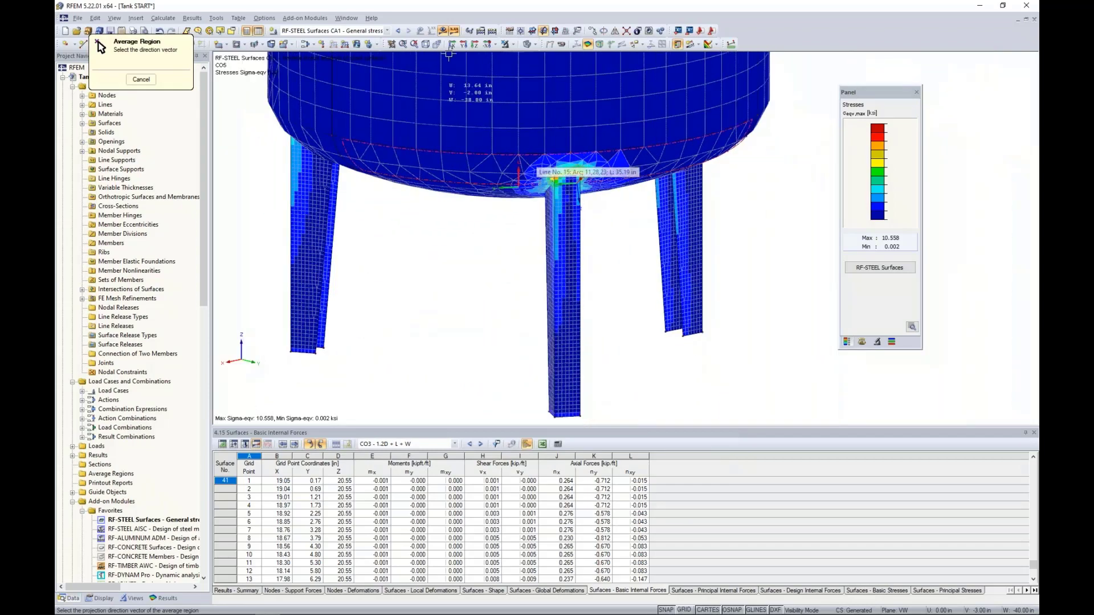
left_click(446, 31)
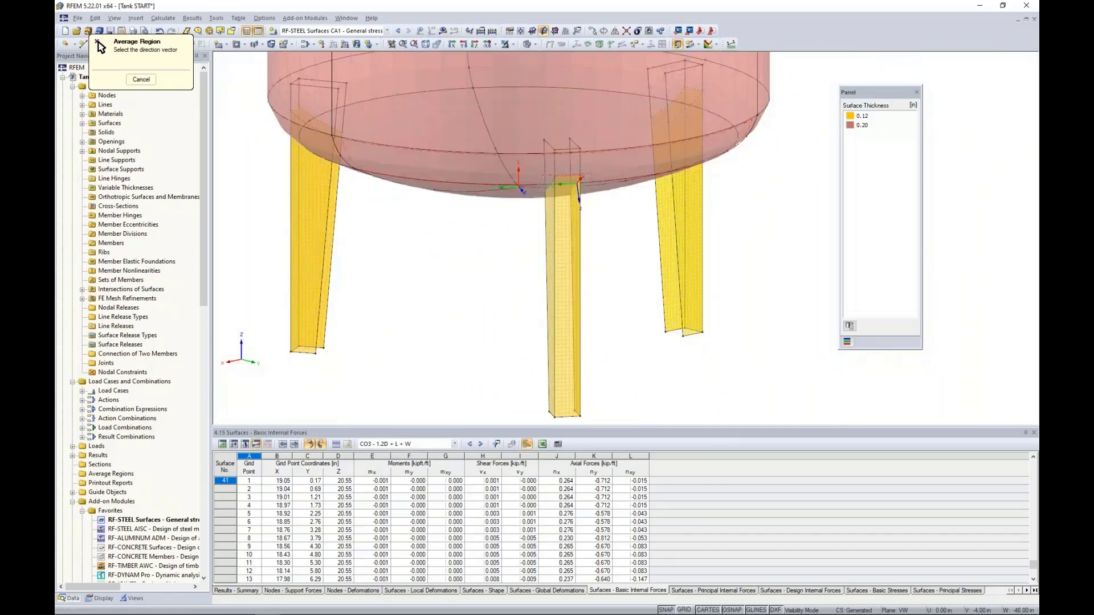
left_click(510, 45)
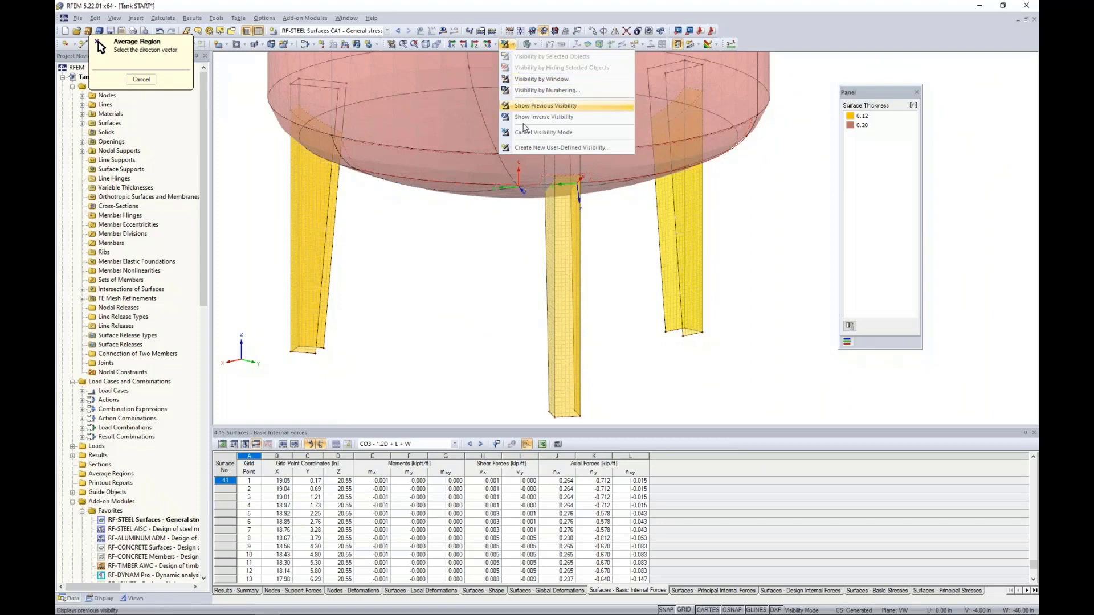
left_click(546, 132)
- Define the projection vector (-8.50, -14.72, 0.00 in) from the leg's base node to the central node between the legs and create the average region
middle_click_drag(623, 298, 391, 244, "ctrl")
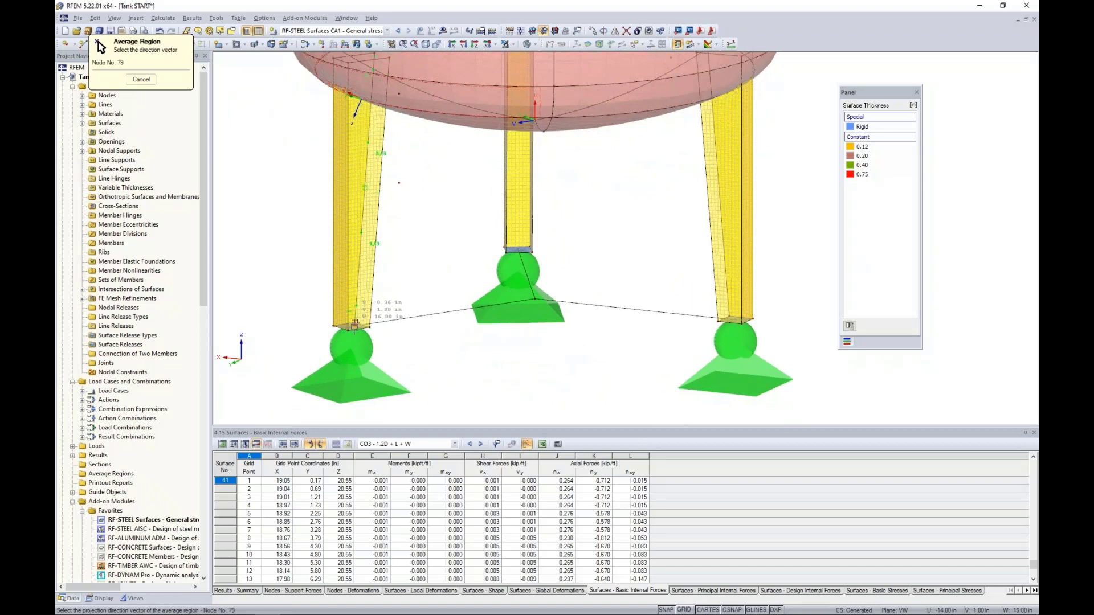
scroll(355, 326, "up", 2)
scroll(355, 325, "up", 2)
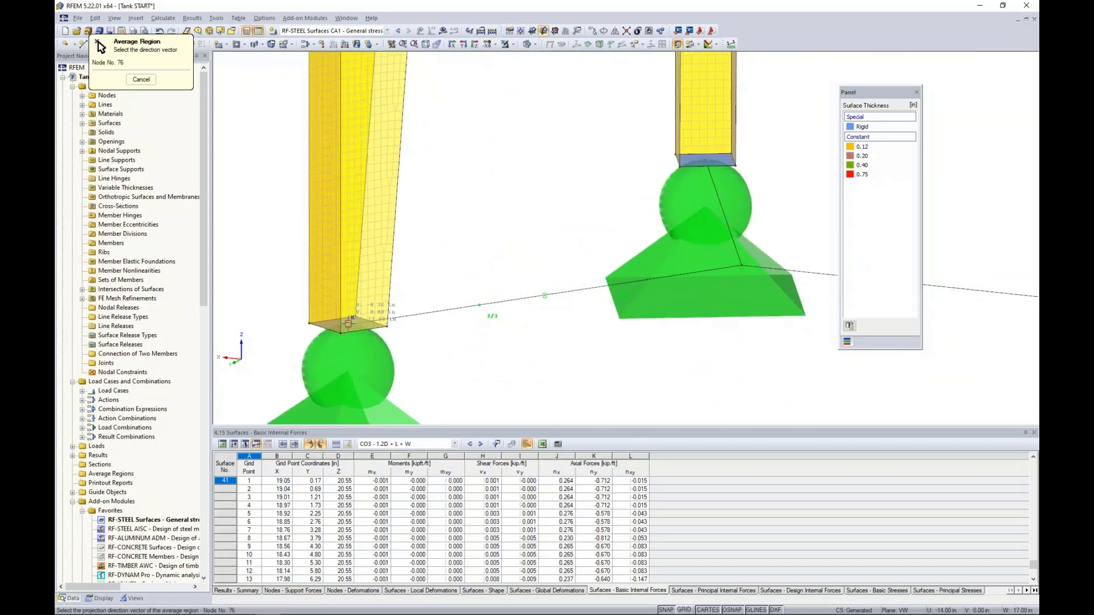
scroll(348, 324, "down", 4)
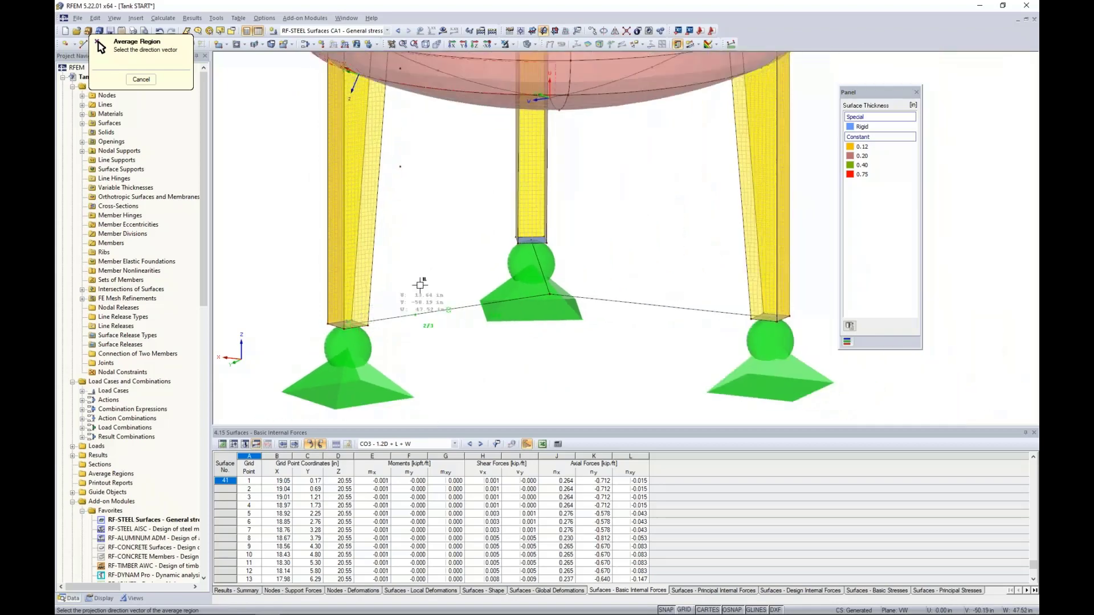
middle_click_drag(427, 254, 478, 304, "ctrl")
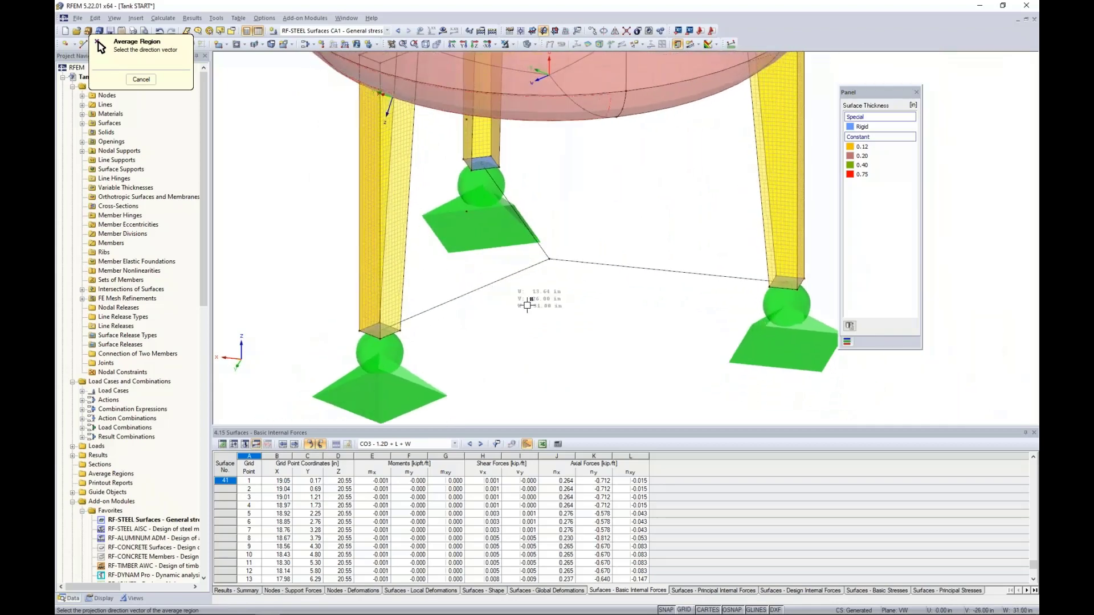
left_click(549, 259)
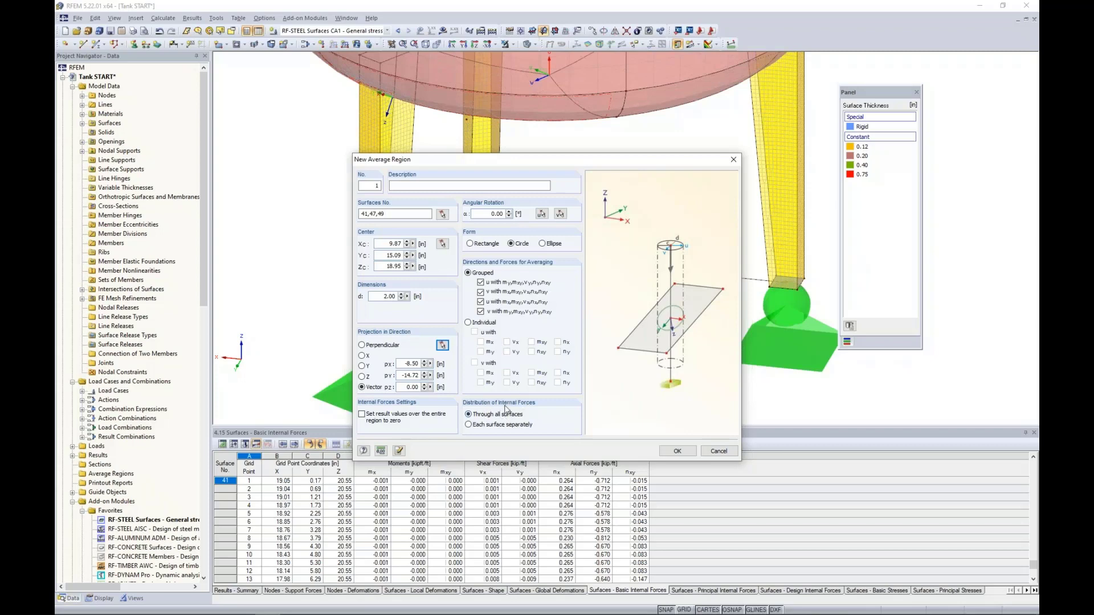
left_click(675, 451)
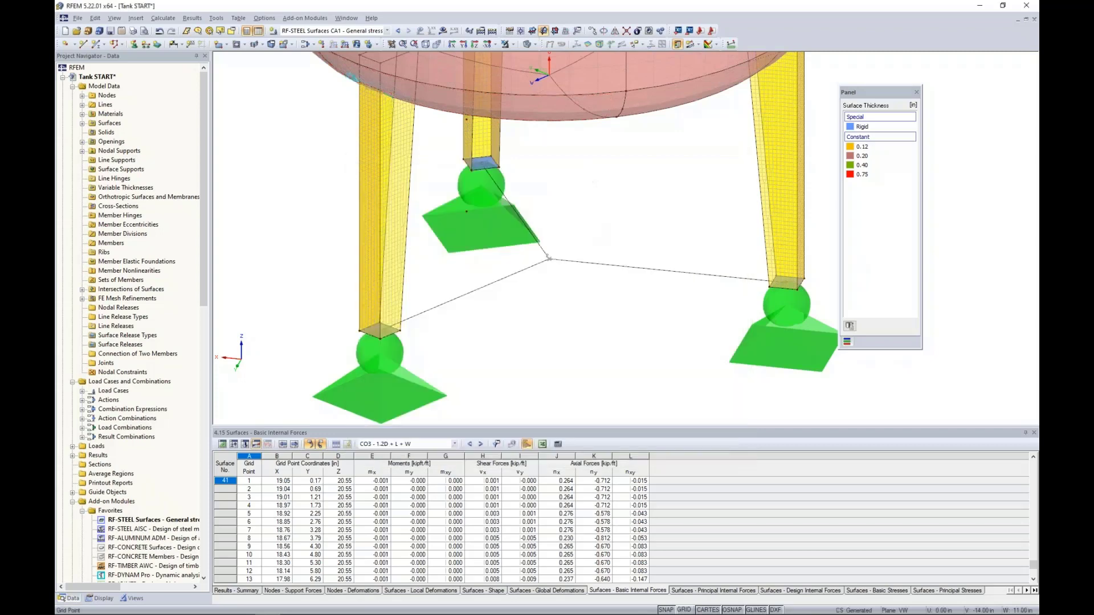
- Display the model as wireframe, select the new average region and examine its projection through the tank and leg
left_click(533, 44)
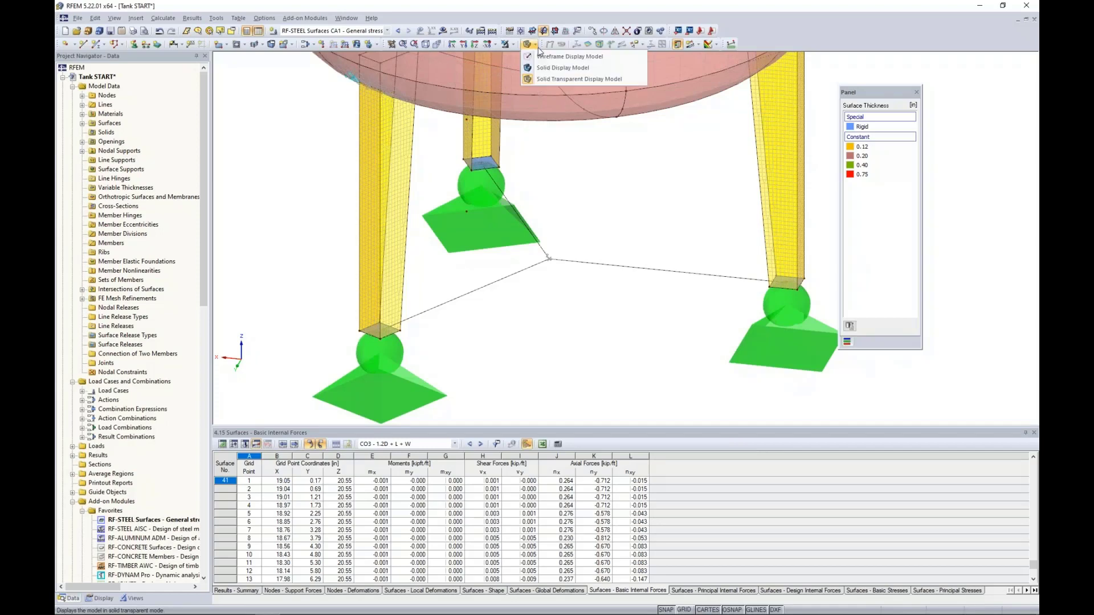
left_click(564, 58)
middle_click_drag(286, 178, 288, 265)
left_click(463, 157)
scroll(408, 151, "up", 2)
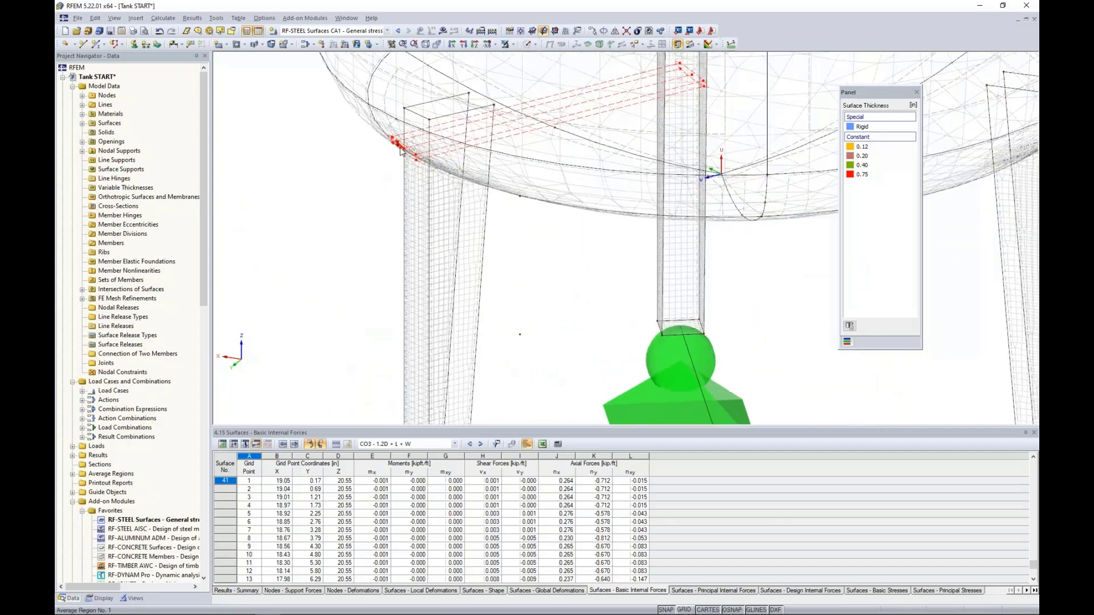
scroll(515, 179, "down", 3)
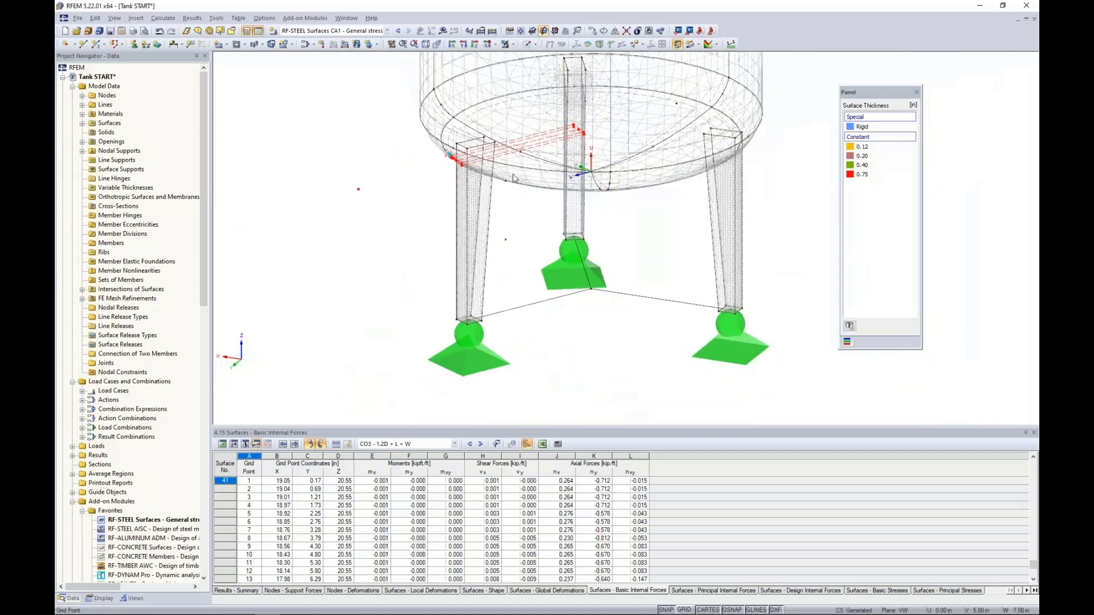
middle_click_drag(515, 180, 499, 302, "ctrl")
scroll(498, 302, "up", 2)
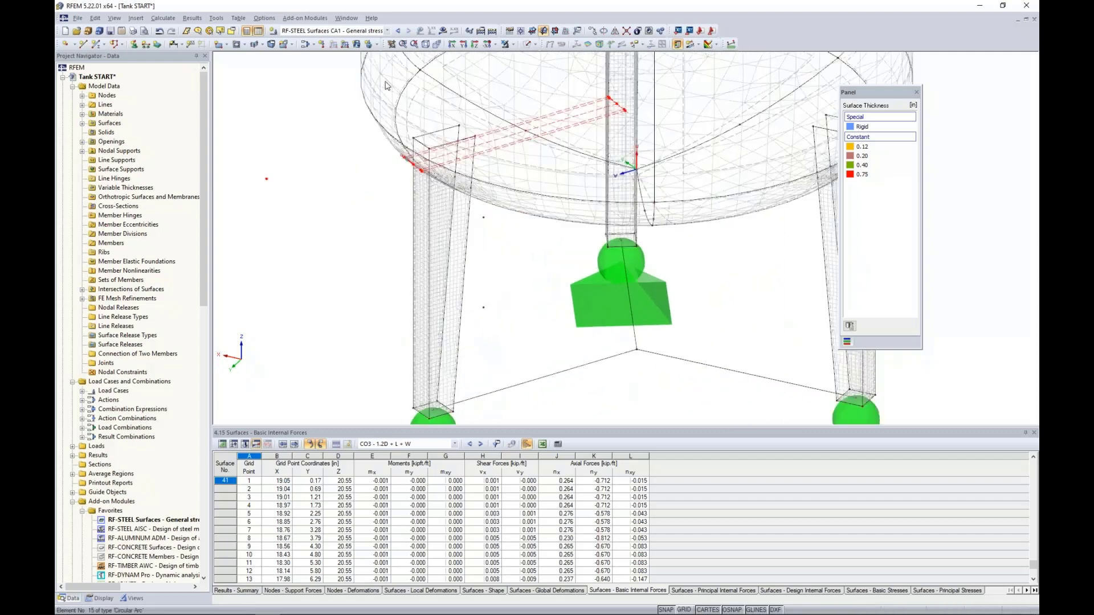
- Display the results of load combination CO3 - 1.2D + L + W and examine the stresses at the averaged leg corner
left_click(371, 32)
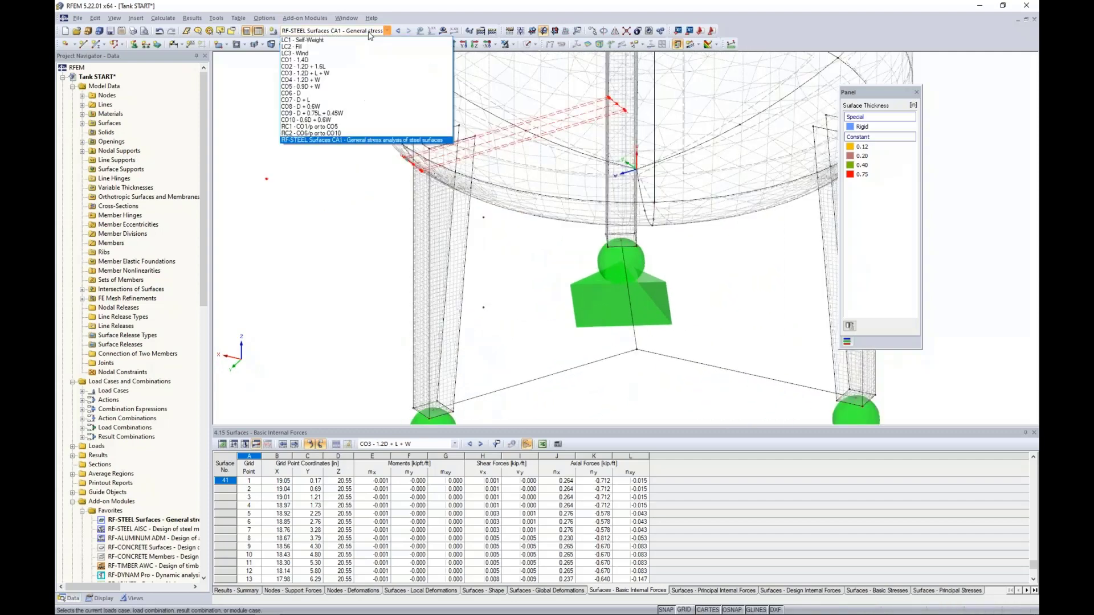
left_click(349, 73)
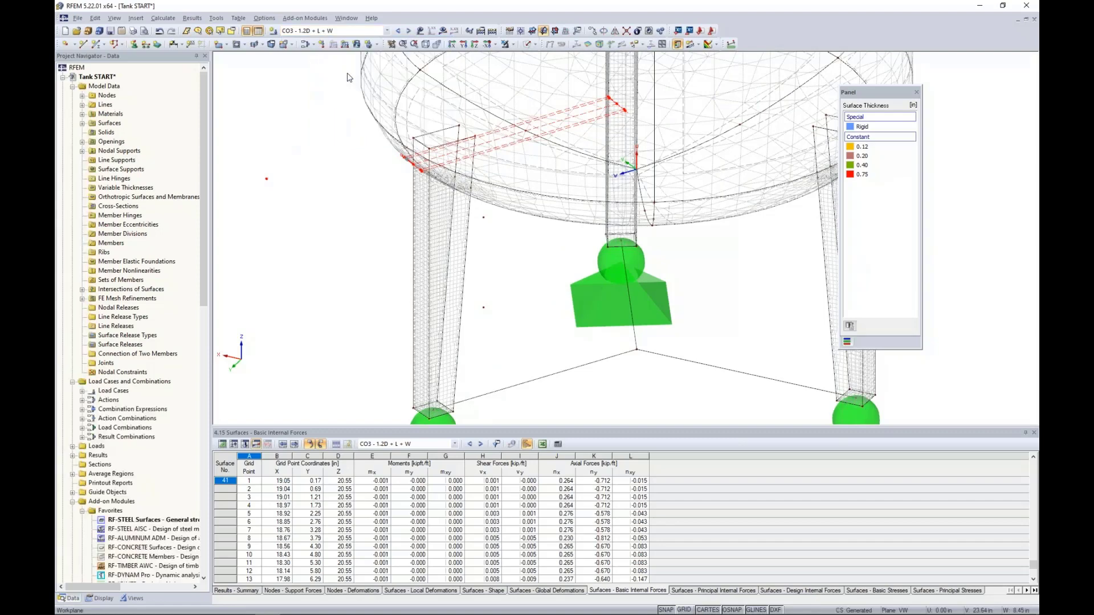
left_click(443, 32)
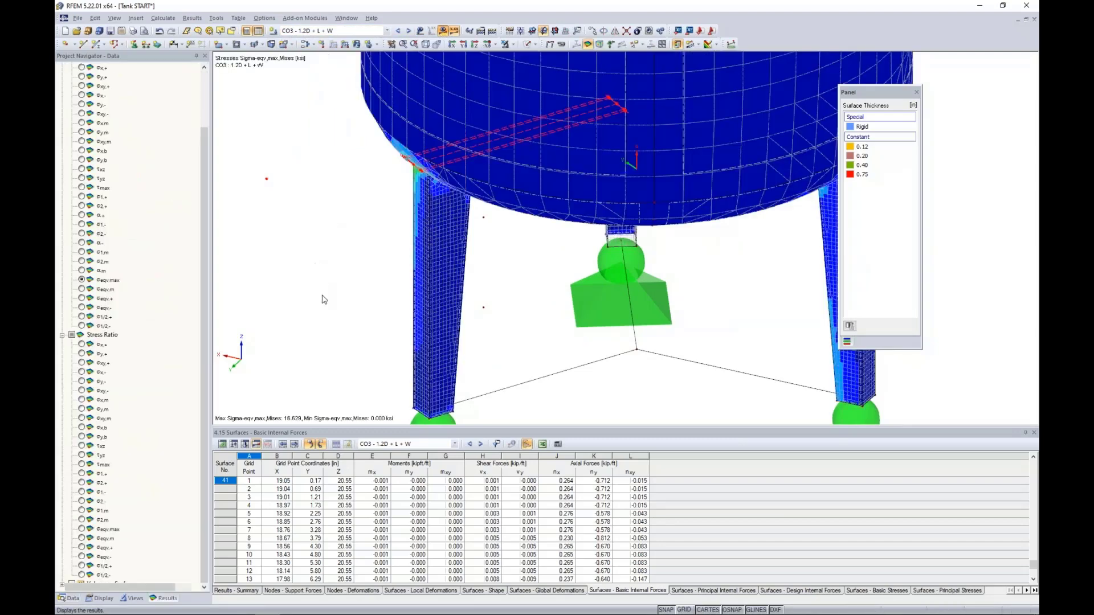
middle_click_drag(350, 286, 586, 171, "ctrl")
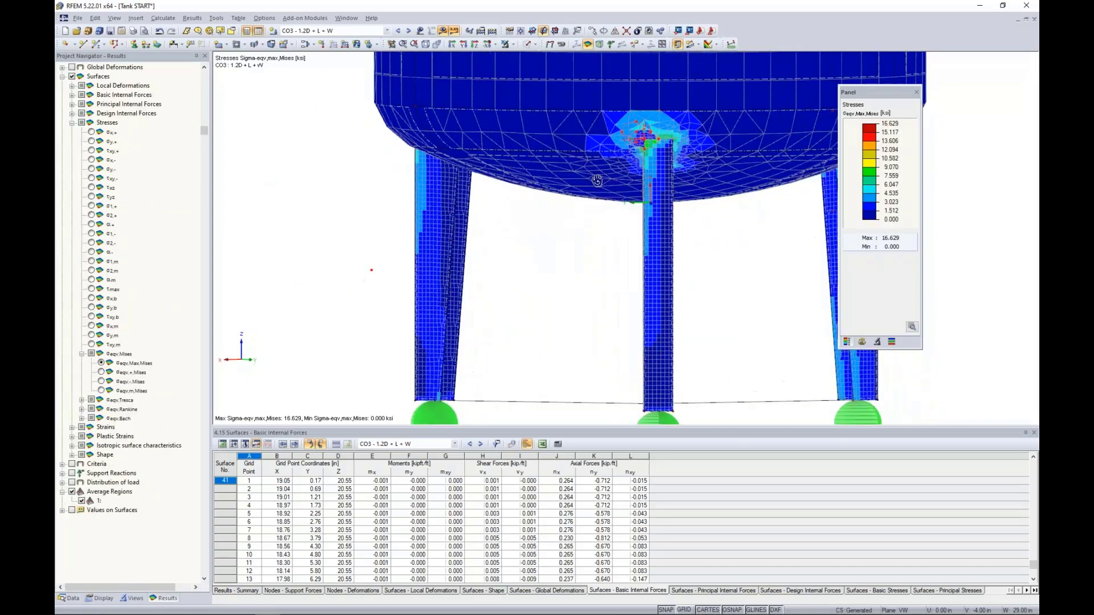
scroll(585, 173, "up", 5)
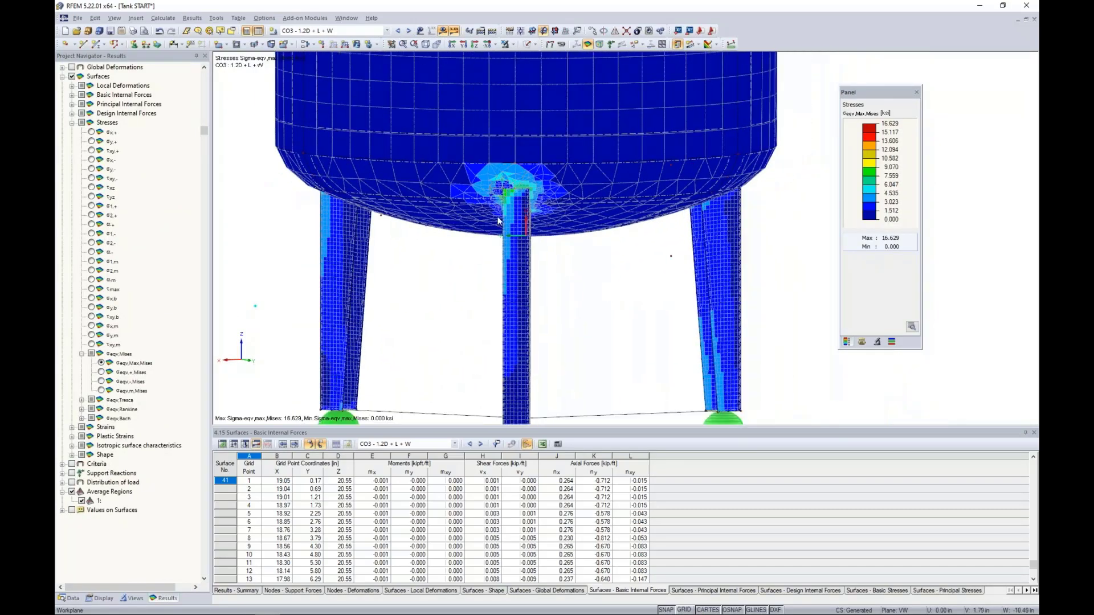
scroll(509, 196, "up", 10)
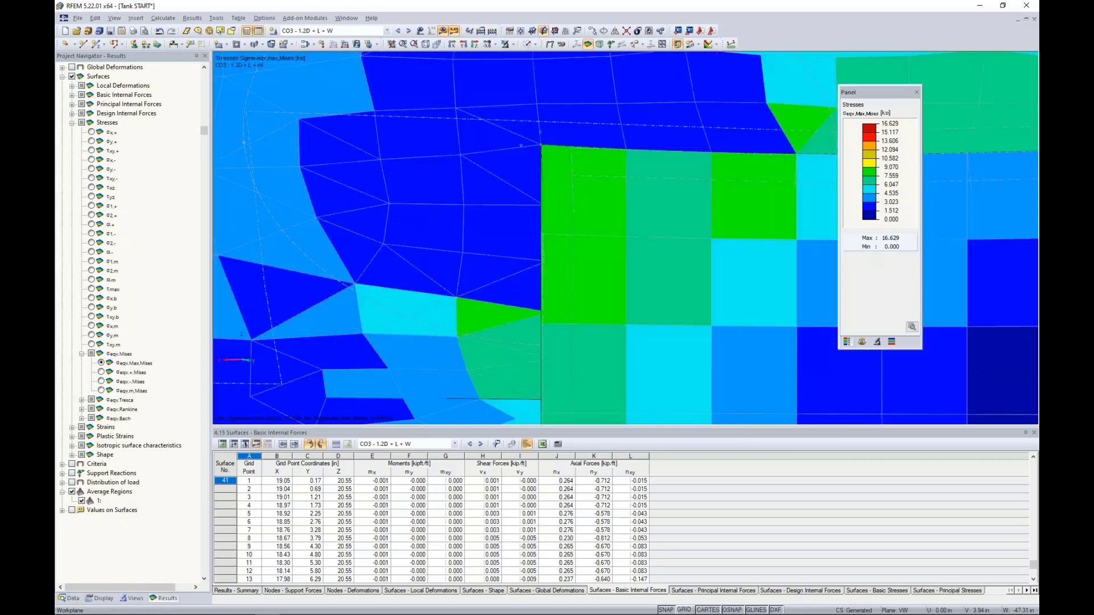
- Switch the average regions off and on again in the results to compare the stresses at the leg corner with and without averaging
scroll(507, 196, "down", 2)
middle_click_drag(505, 196, 393, 199)
scroll(541, 248, "down", 3)
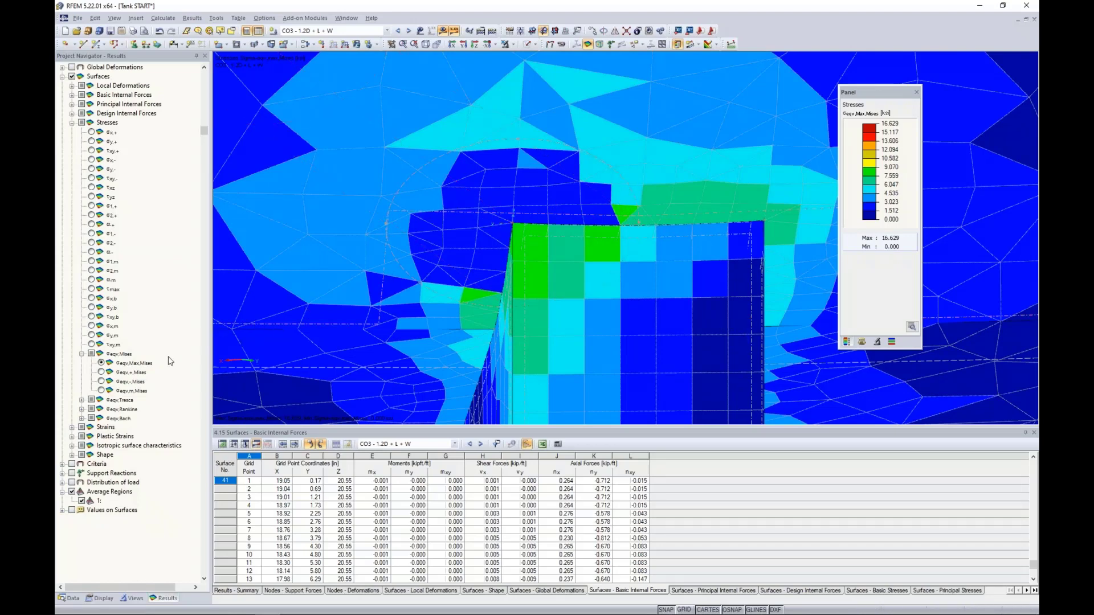
left_click(72, 492)
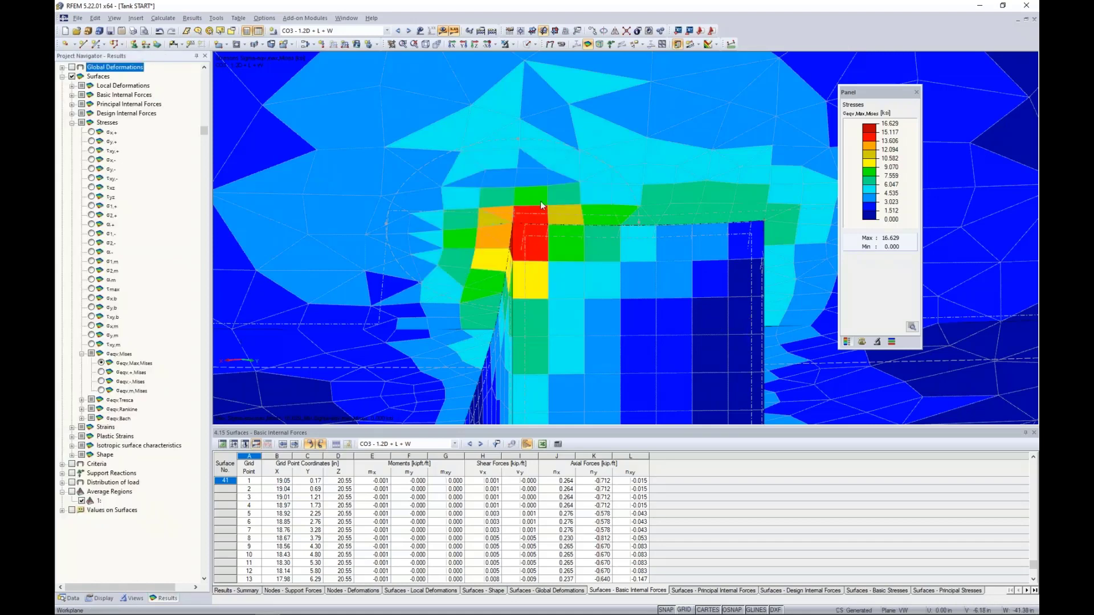
left_click(72, 491)
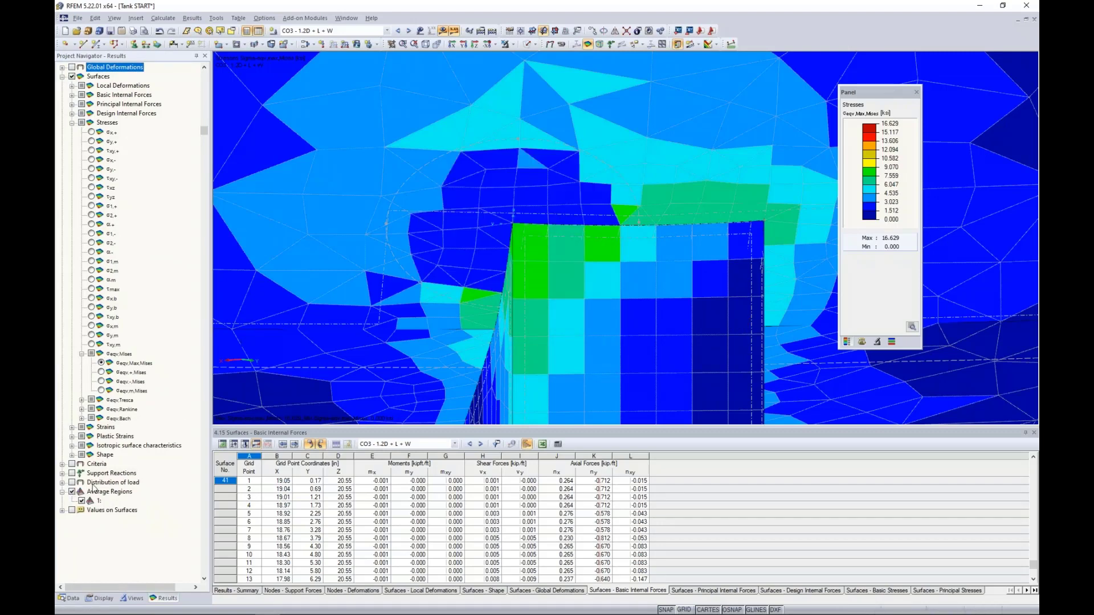
- Examine the unaveraged stresses at another leg's connection, return to the averaged leg and deselect the average region
scroll(587, 217, "down", 5)
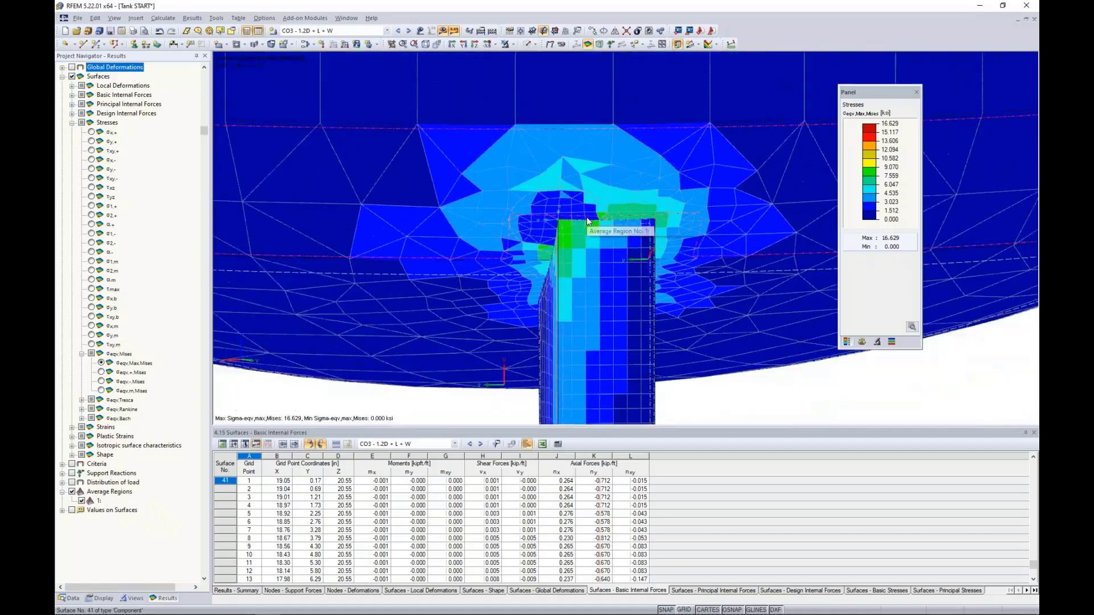
scroll(588, 221, "down", 2)
middle_click_drag(296, 311, 669, 322, "ctrl")
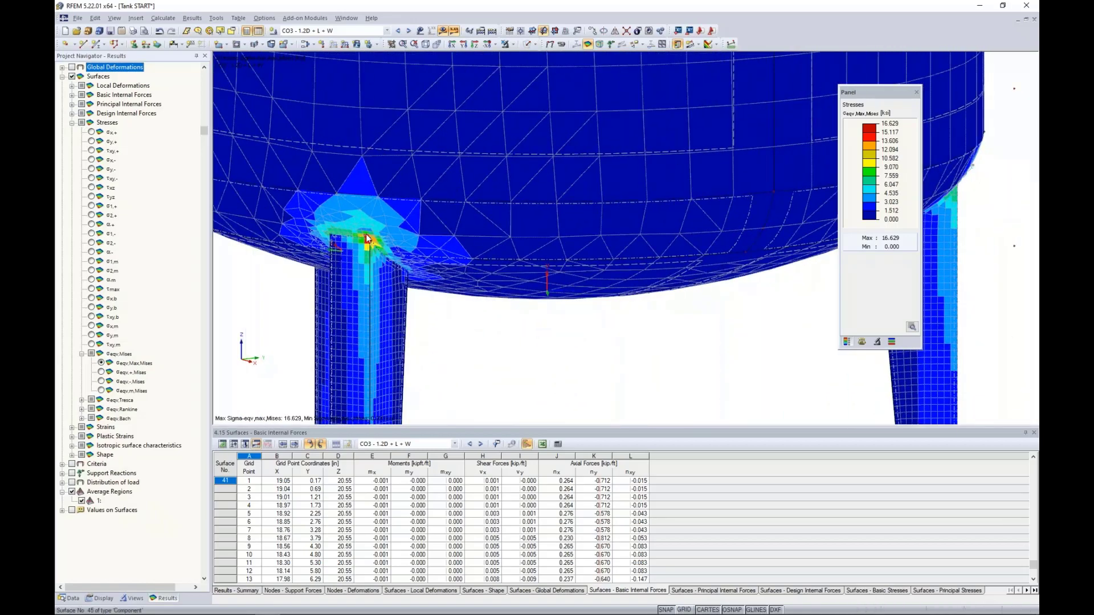
scroll(368, 244, "up", 3)
scroll(368, 244, "down", 2)
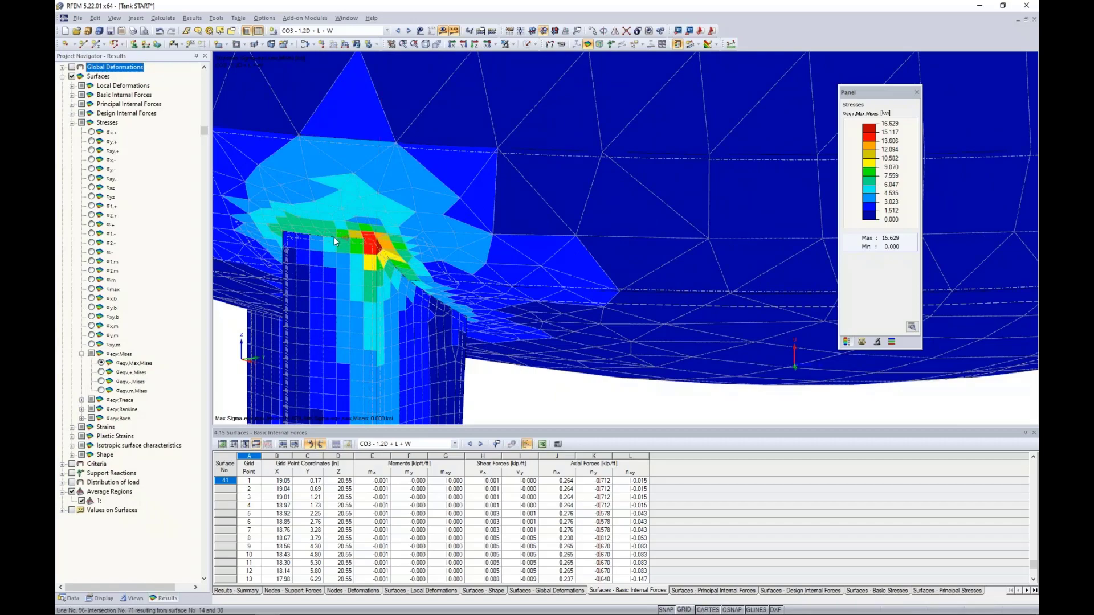
scroll(334, 238, "down", 1)
scroll(334, 240, "down", 5)
middle_click_drag(476, 264, 384, 317, "ctrl")
scroll(476, 287, "up", 4)
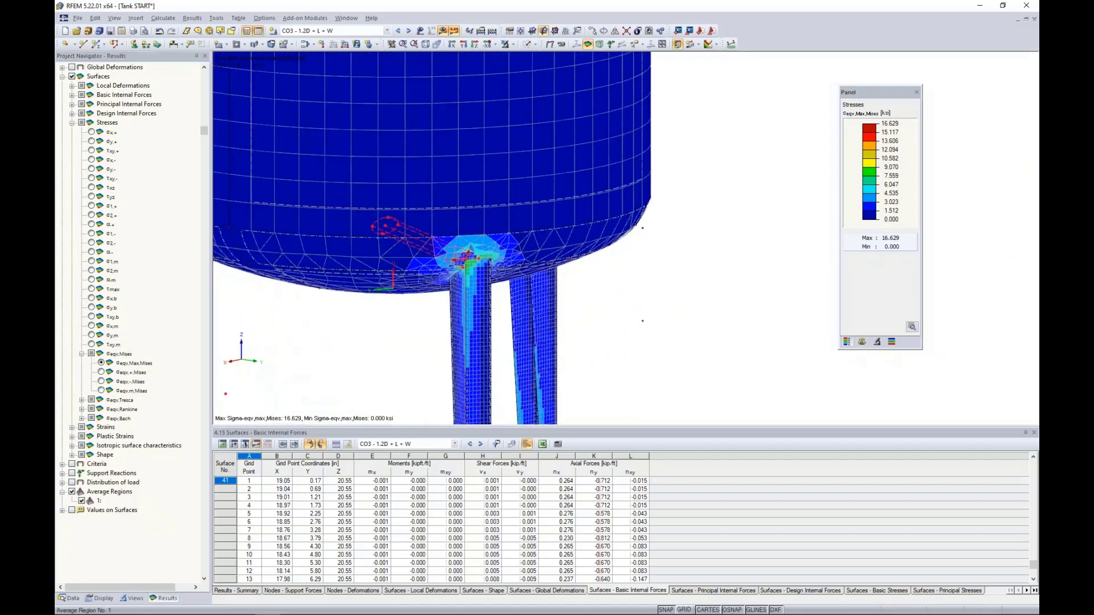
left_click(464, 257)
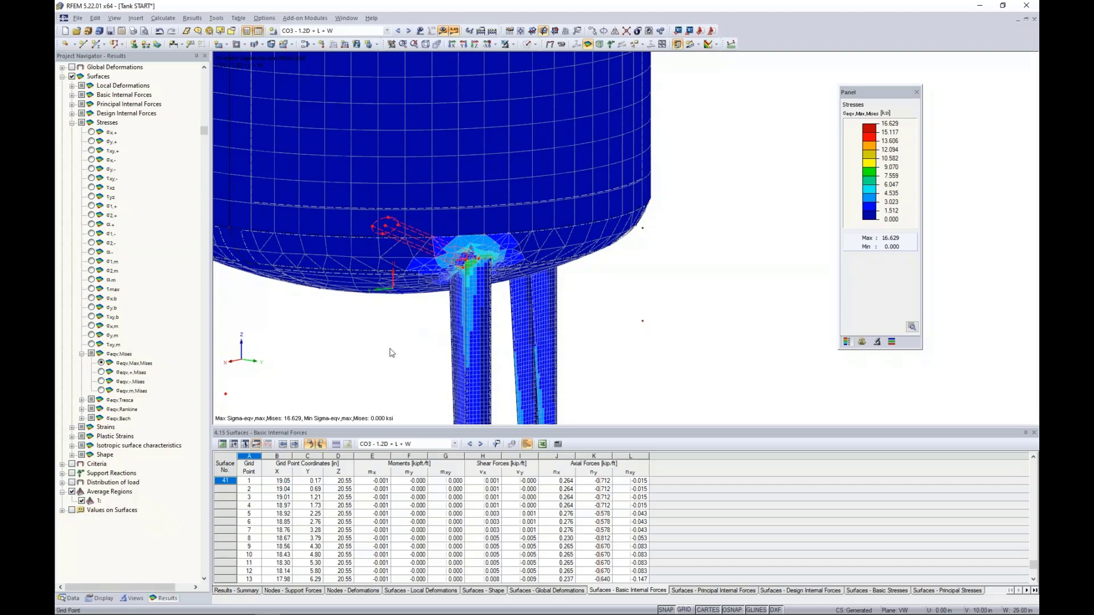
left_click(388, 323)
- In the RF-STEEL Surfaces calculation details, enable applying smoothed internal forces in the defined average regions and recalculate the design
left_click(70, 598)
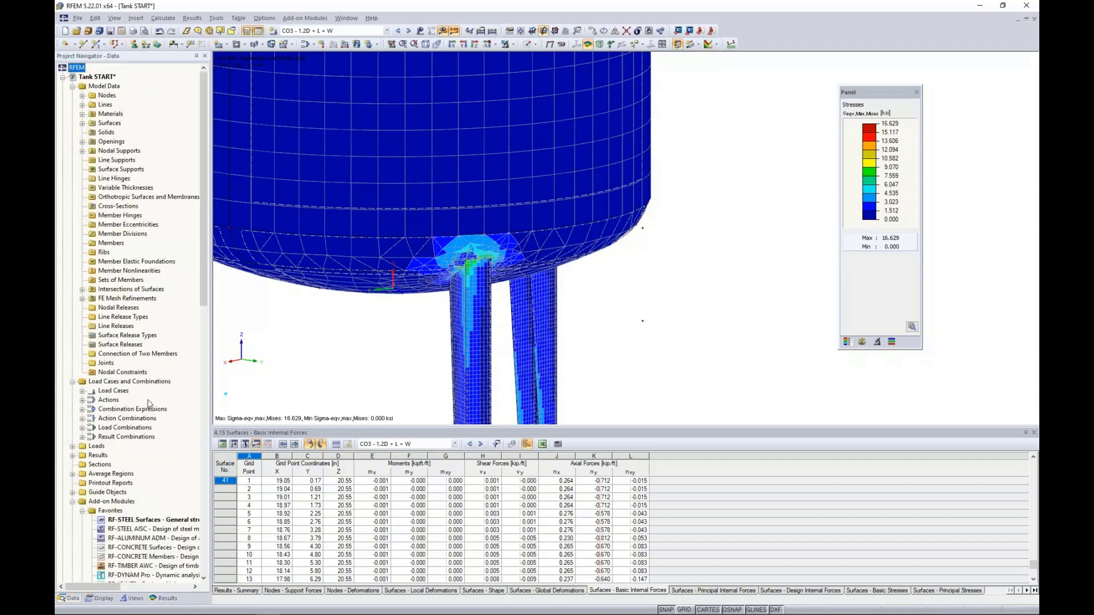
double_click(148, 520)
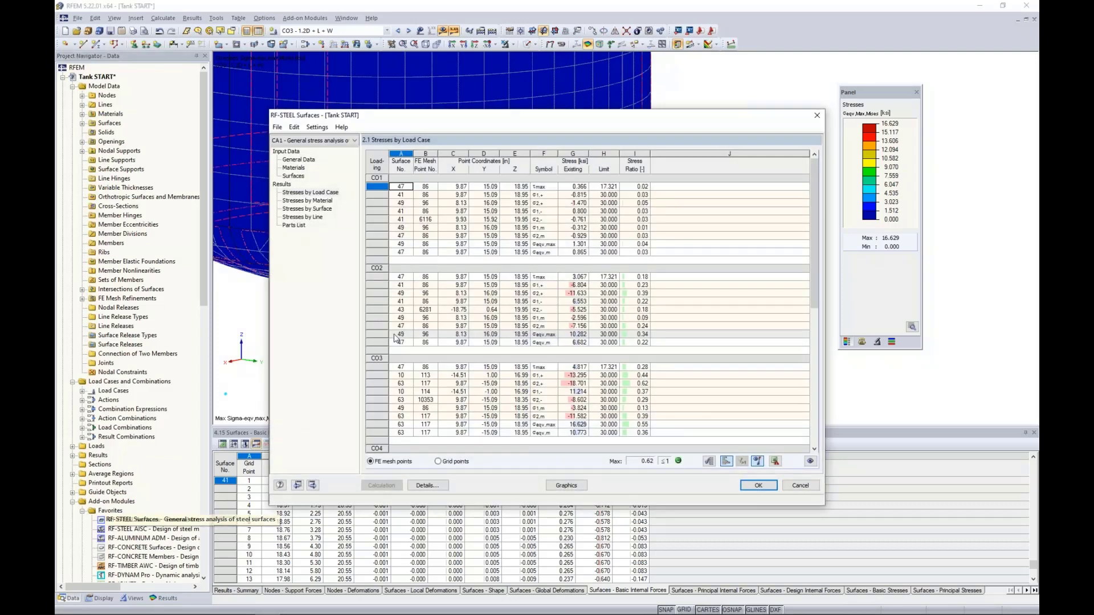
left_click(428, 485)
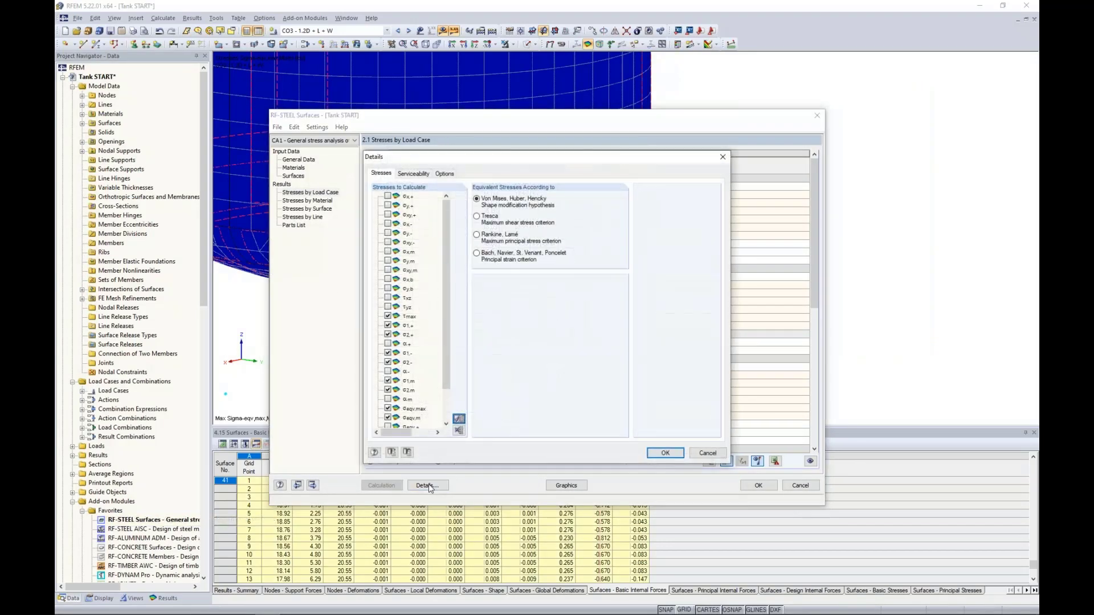
left_click(444, 174)
left_click(555, 405)
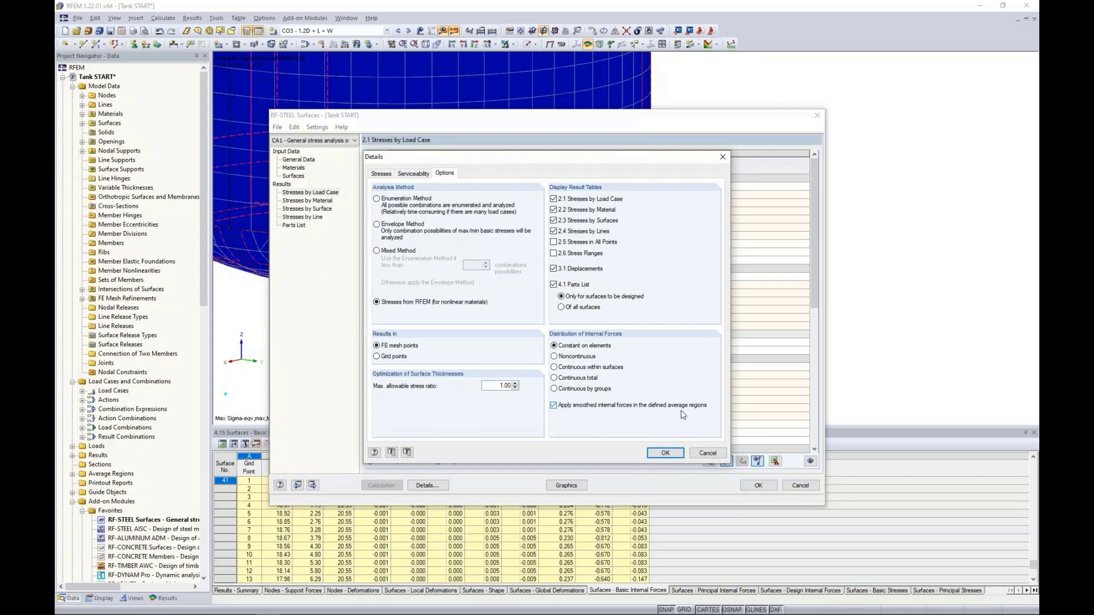
left_click(665, 453)
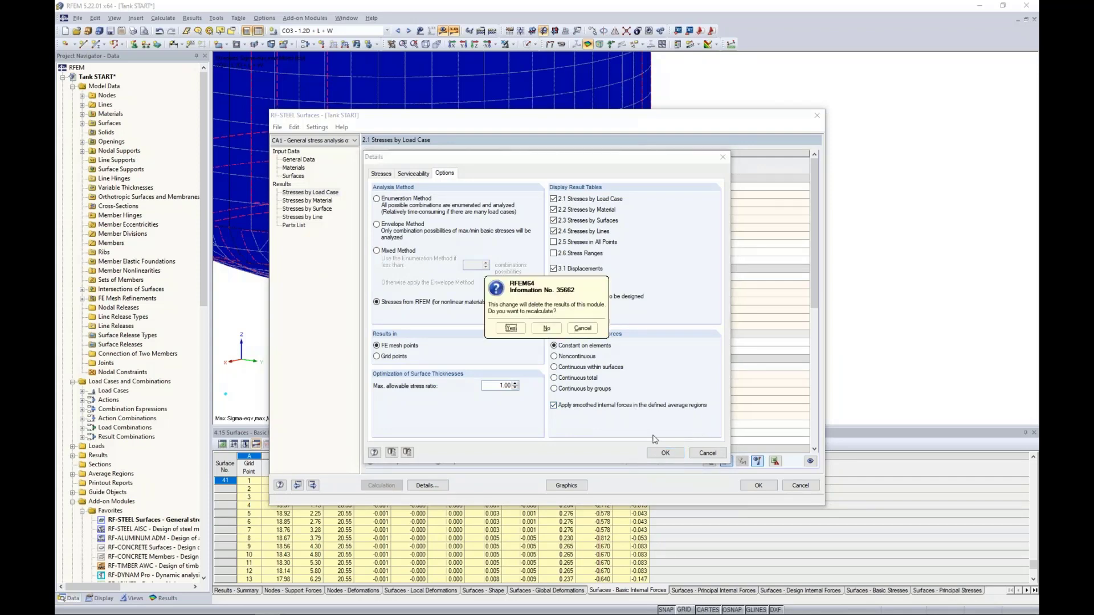
left_click(510, 328)
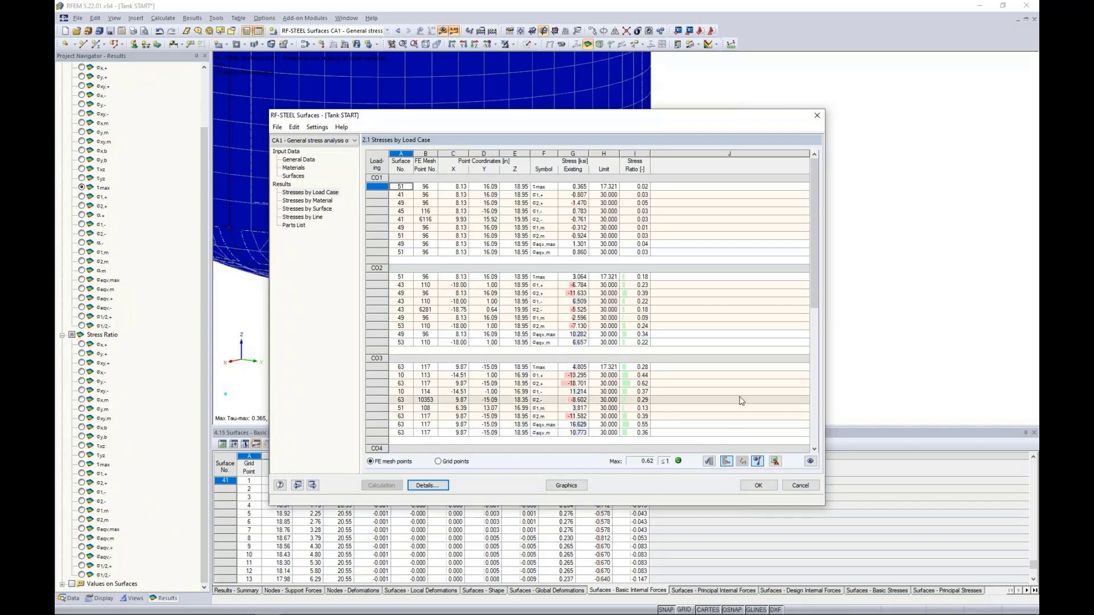
- Close the RF-STEEL Surfaces results and show the whole tank in the solid transparent display model
left_click(759, 486)
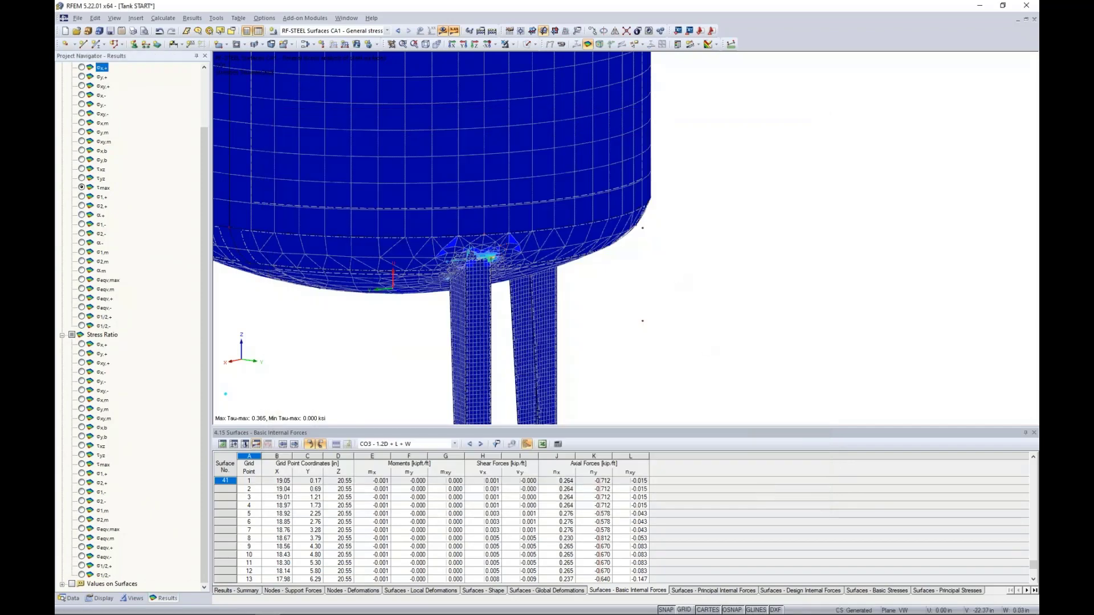
middle_click_drag(609, 309, 566, 336)
scroll(716, 328, "down", 4)
scroll(714, 325, "down", 2)
scroll(501, 320, "down", 2)
middle_click_drag(470, 308, 384, 321)
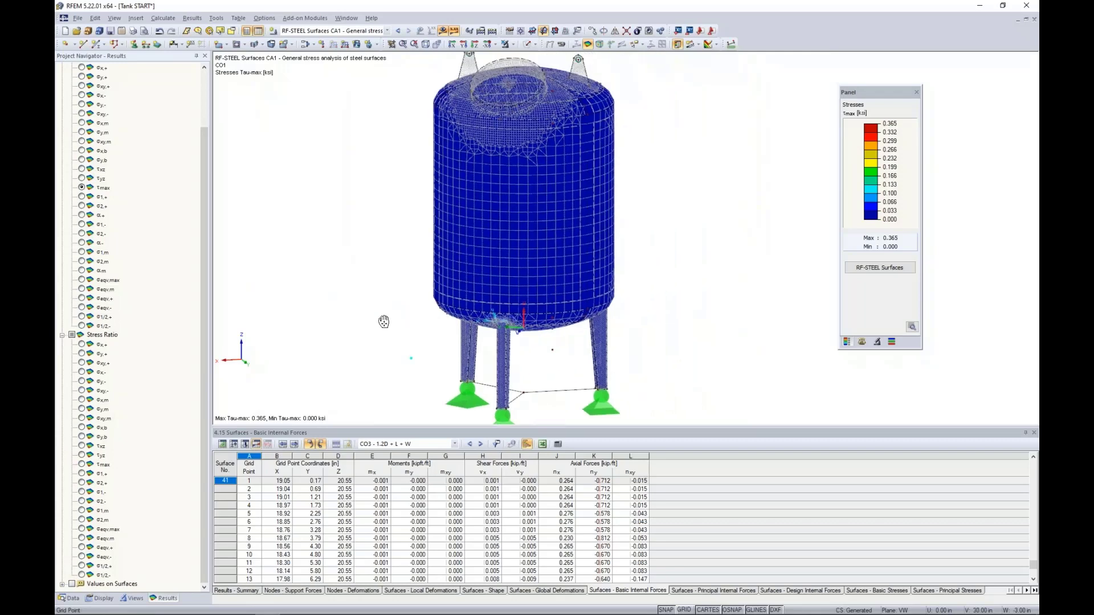
scroll(384, 319, "down", 2)
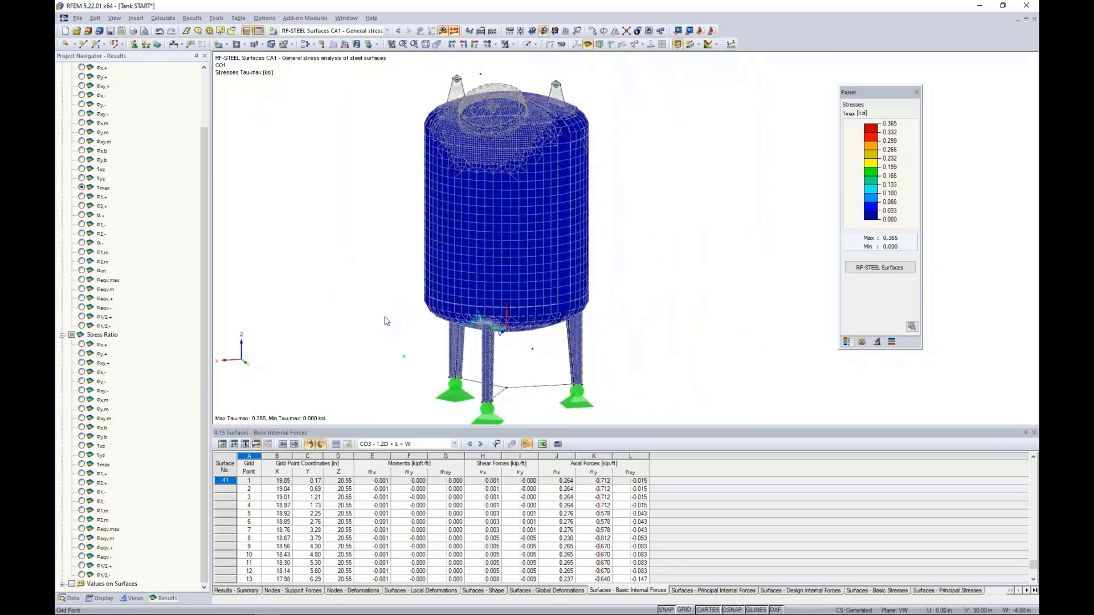
left_click(512, 45)
left_click(534, 44)
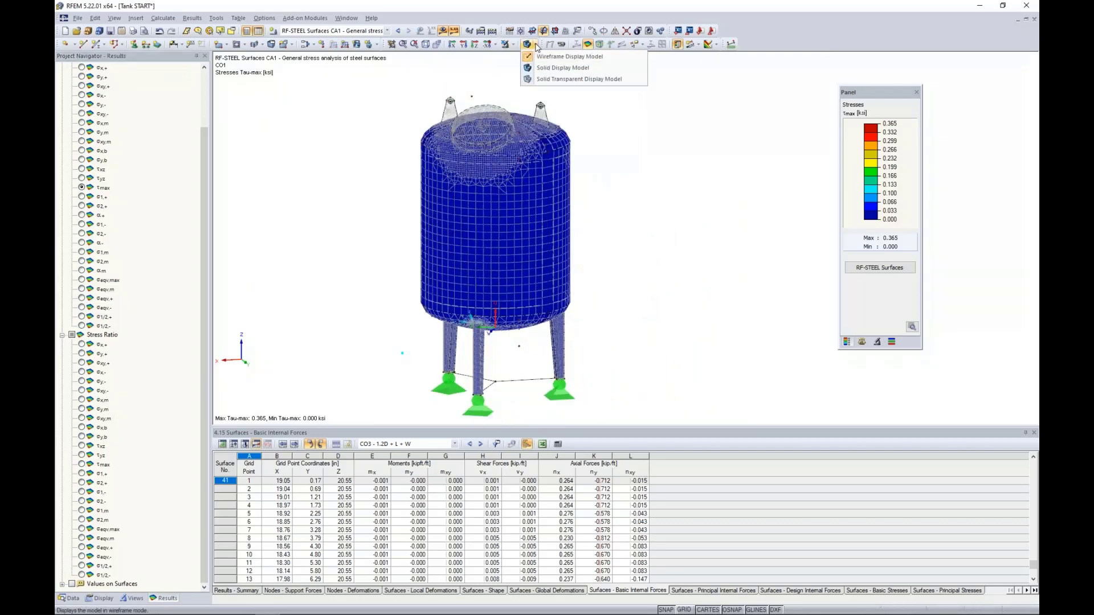
left_click(539, 82)
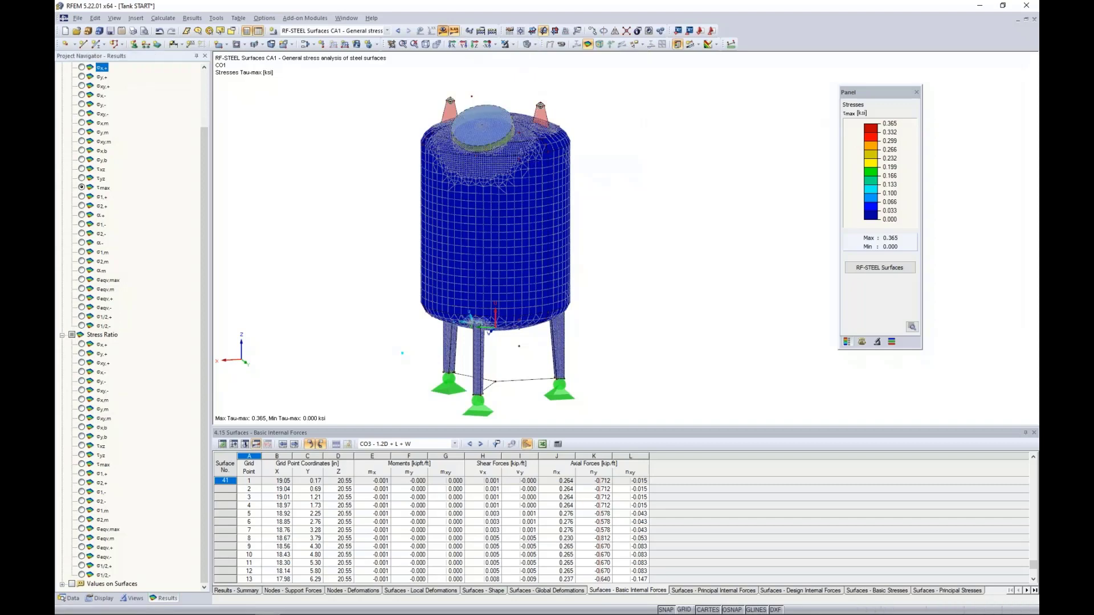
- Hide the results on the tank and open the RF-STABILITY add-on module for stability analysis
left_click(443, 31)
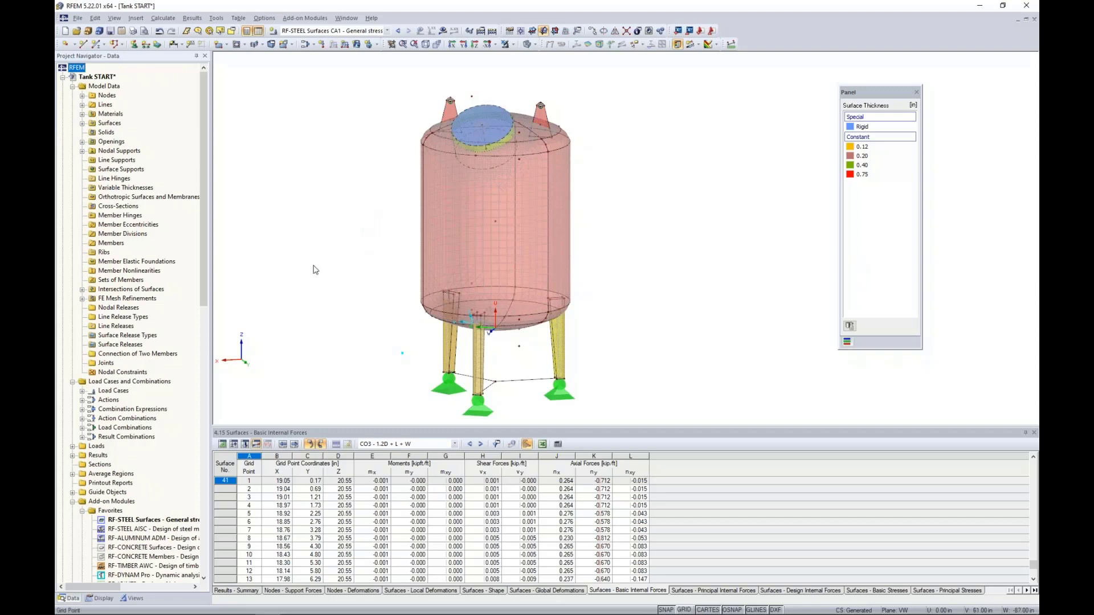
scroll(144, 435, "down", 2)
scroll(144, 434, "down", 1)
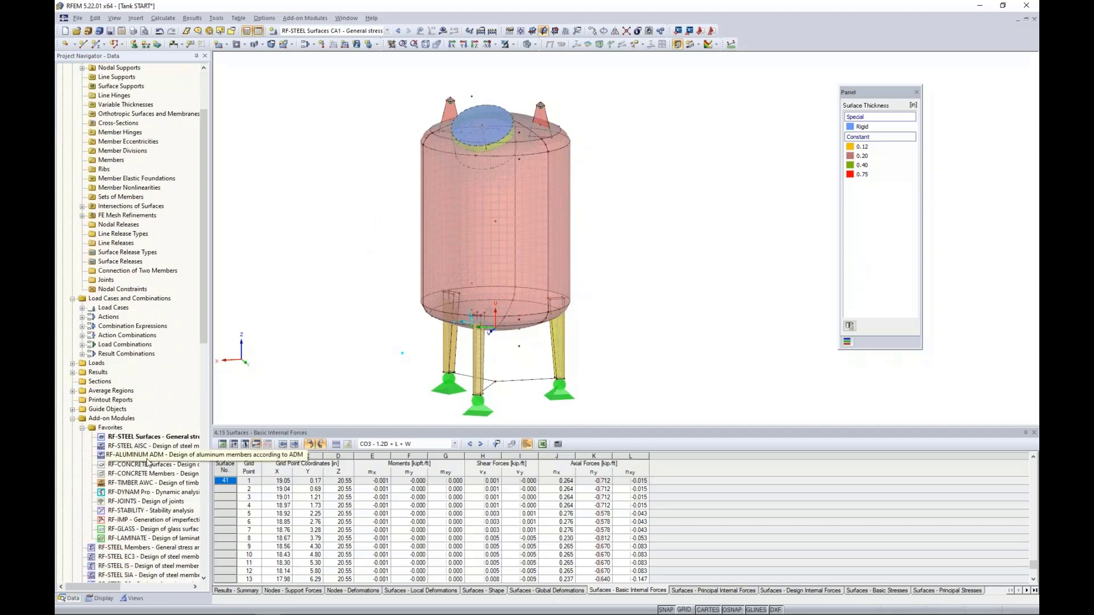
left_click(126, 512)
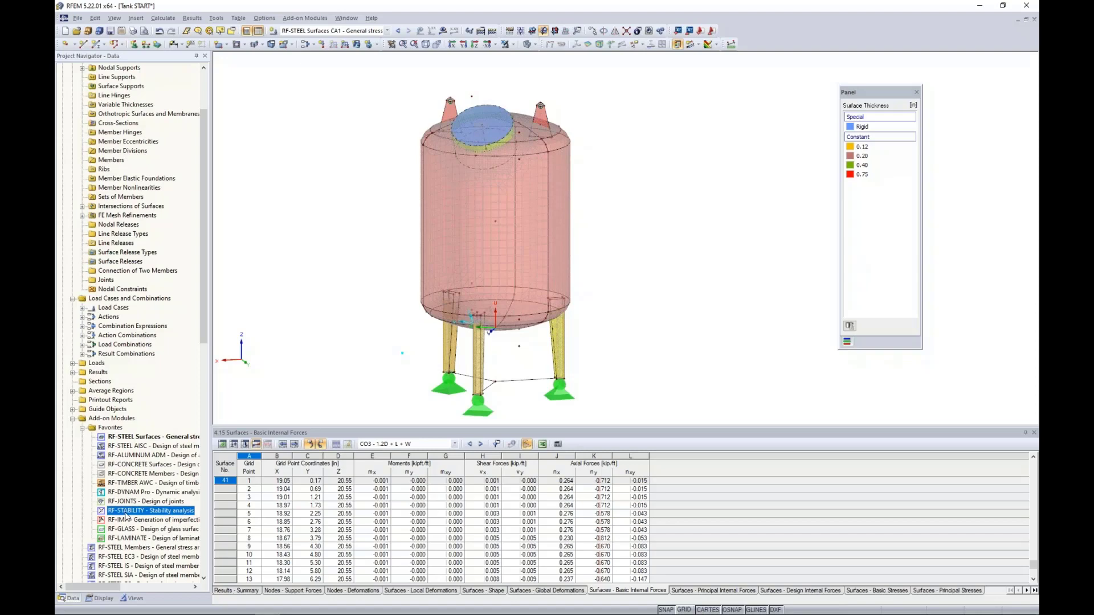
double_click(126, 514)
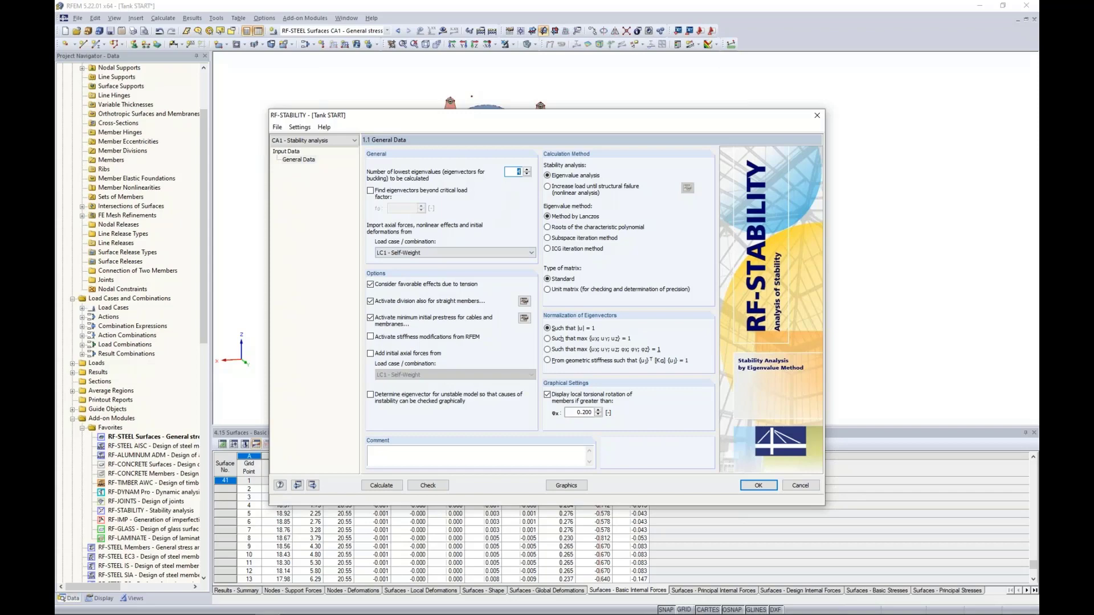
- Import the axial forces for the stability analysis from load combination CO3 - 1.2D + L + W
left_click(512, 172)
left_click(424, 253)
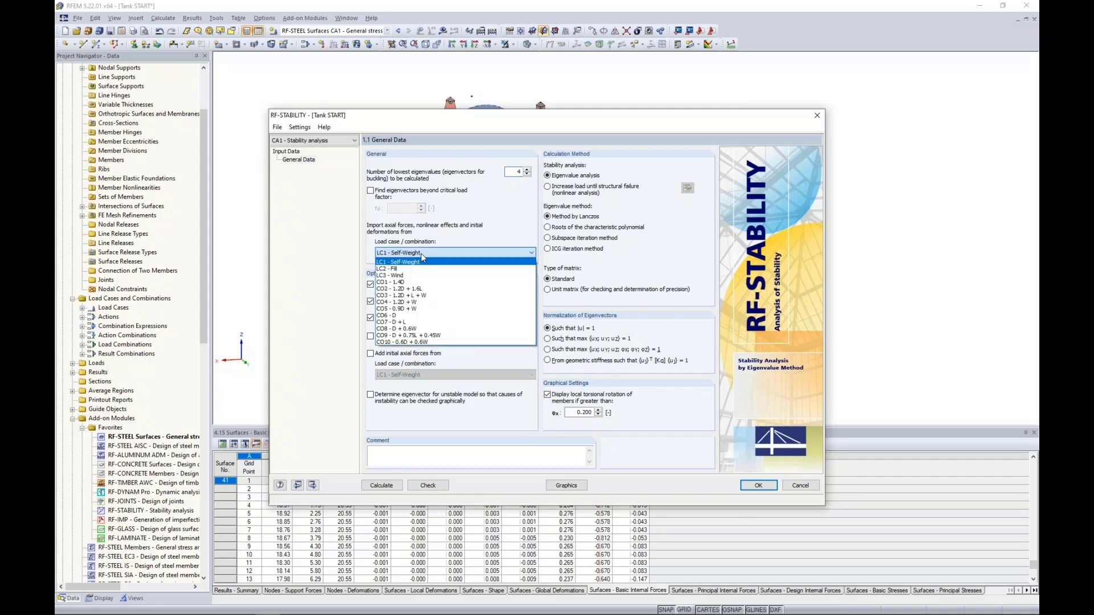
left_click(417, 296)
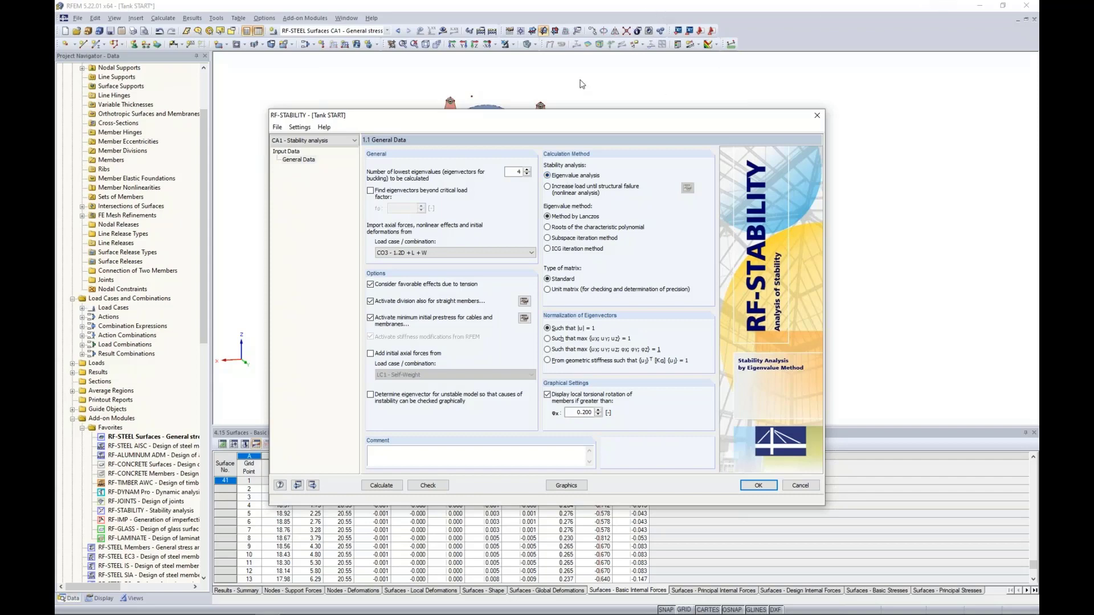
- Examine the calculation parameters of the nonlinear load-increase method, cancel them and return to the eigenvalue analysis
left_click(547, 187)
left_click(529, 331)
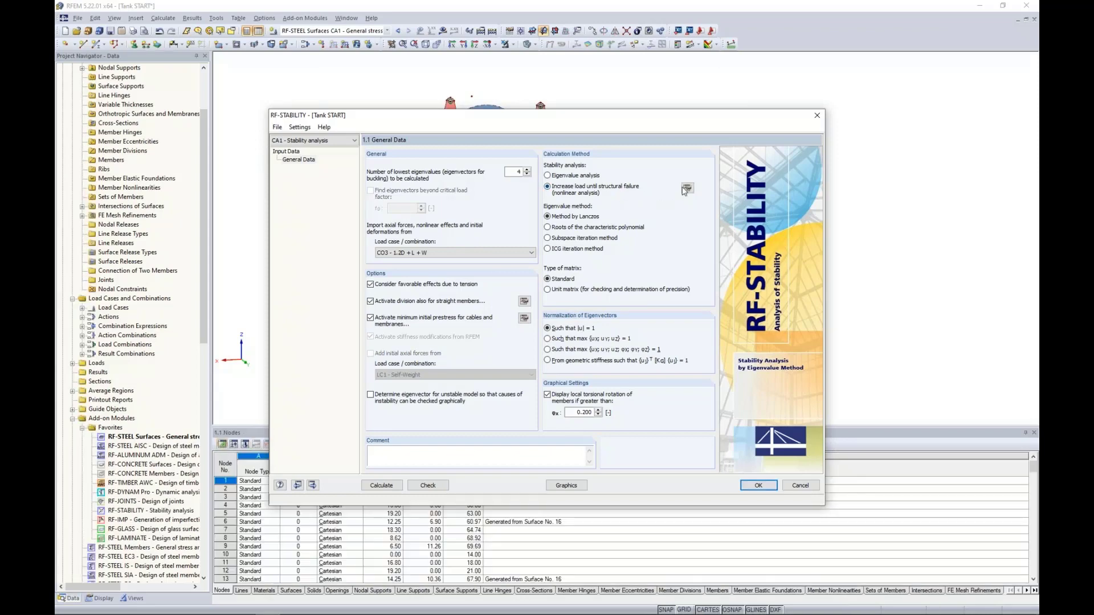
left_click(687, 189)
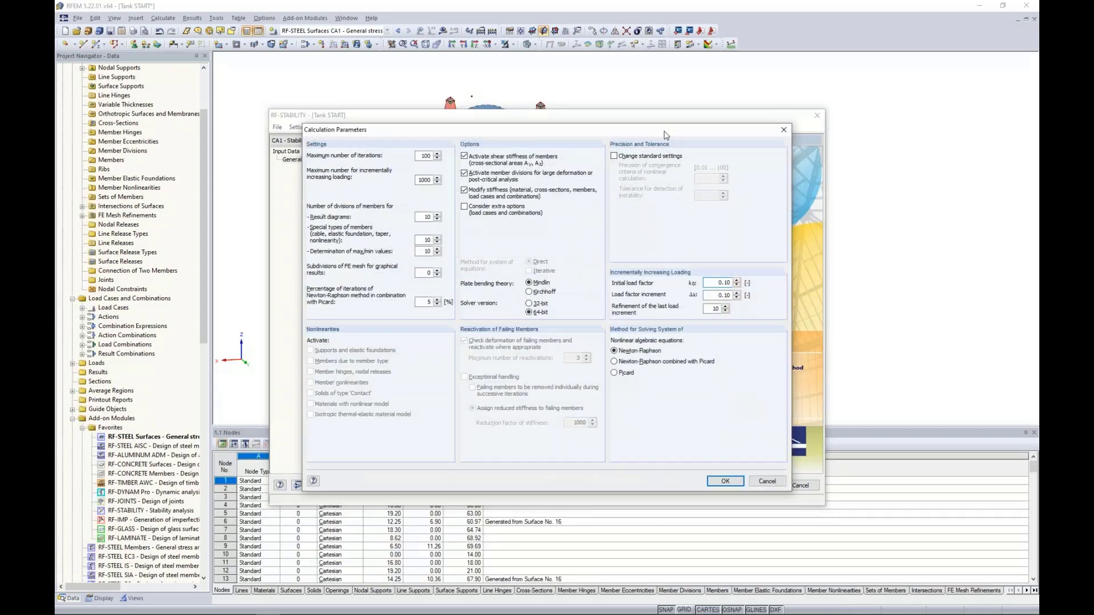
left_click_drag(665, 135, 661, 260)
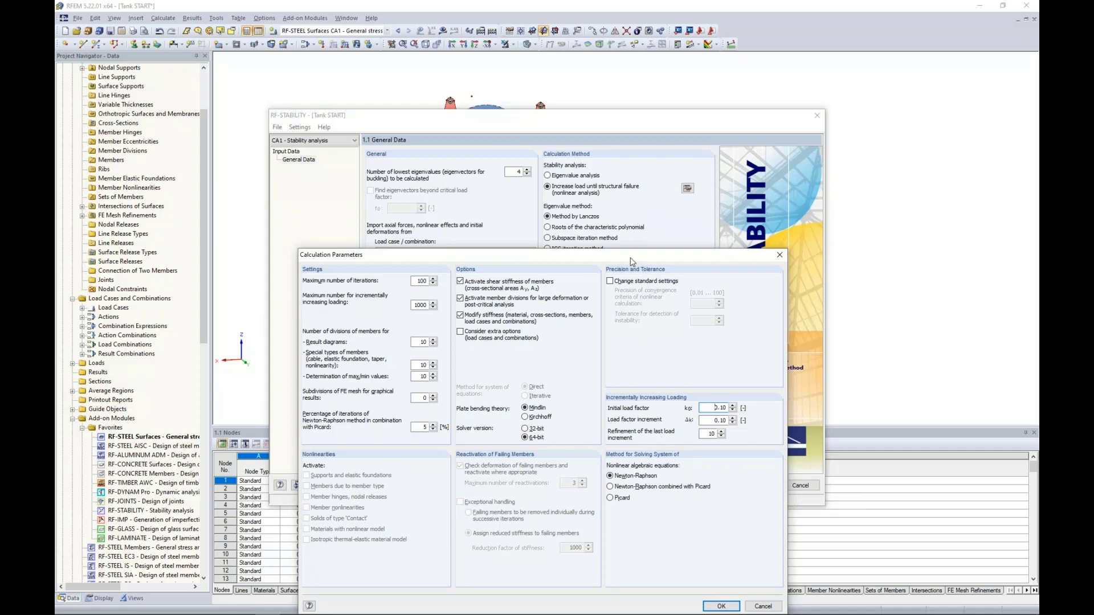
left_click_drag(634, 255, 644, 184)
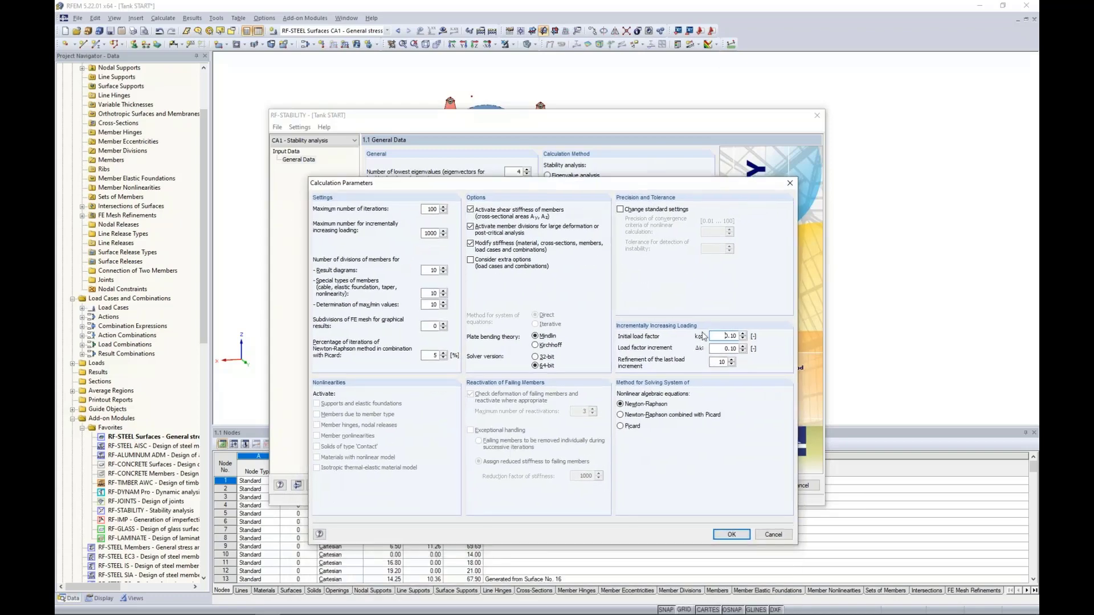
left_click(772, 535)
left_click(547, 175)
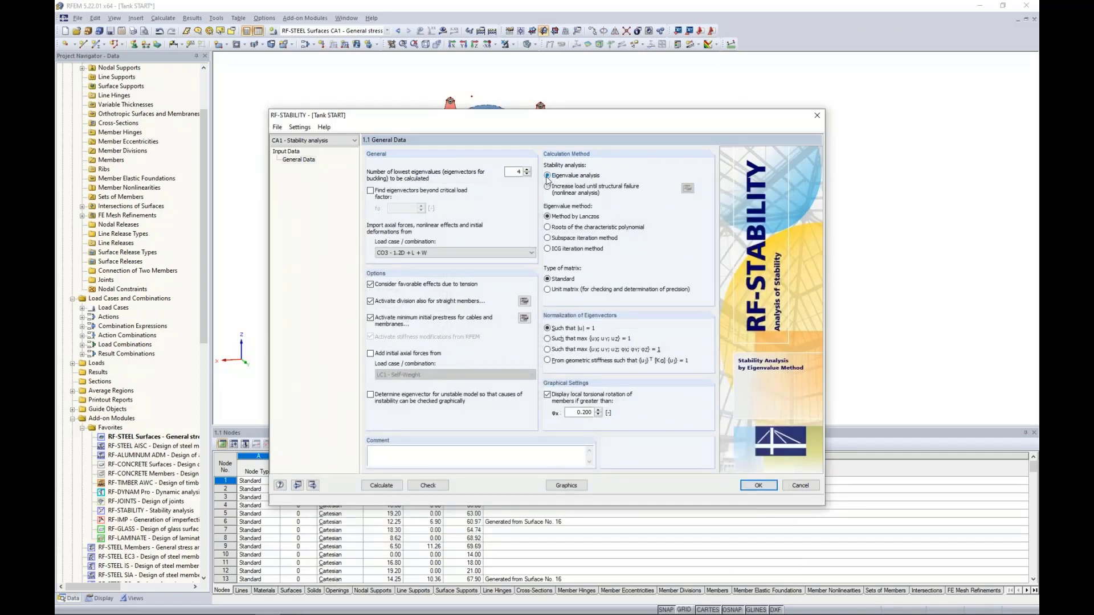
- Calculate the eigenvalue analysis and compare the buckling shapes of eigenvalues 1 to 4 on the tank
left_click(381, 485)
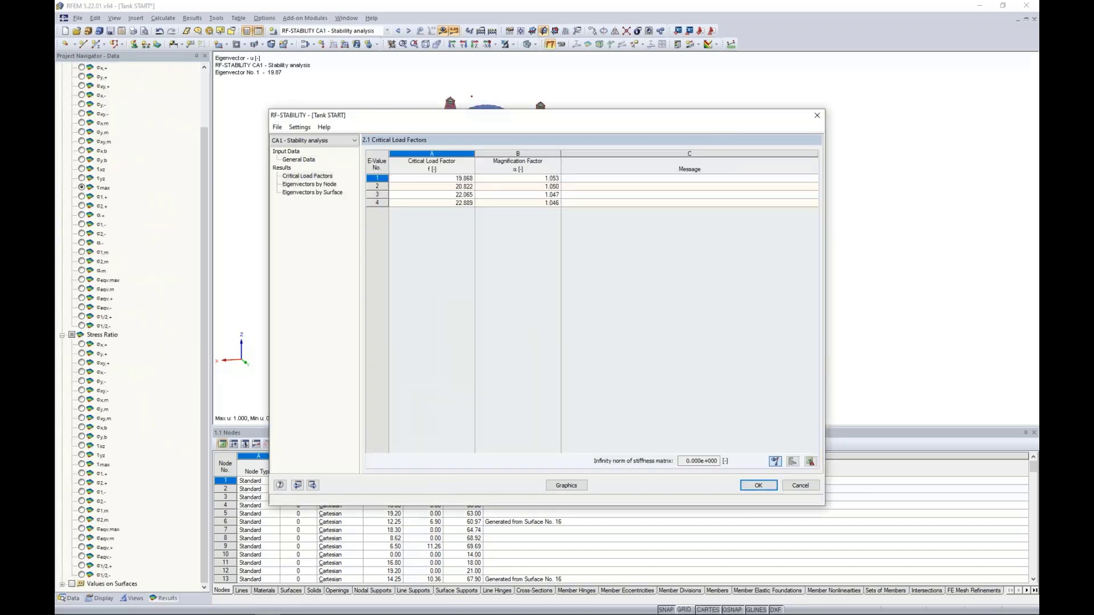
left_click_drag(490, 117, 520, 443)
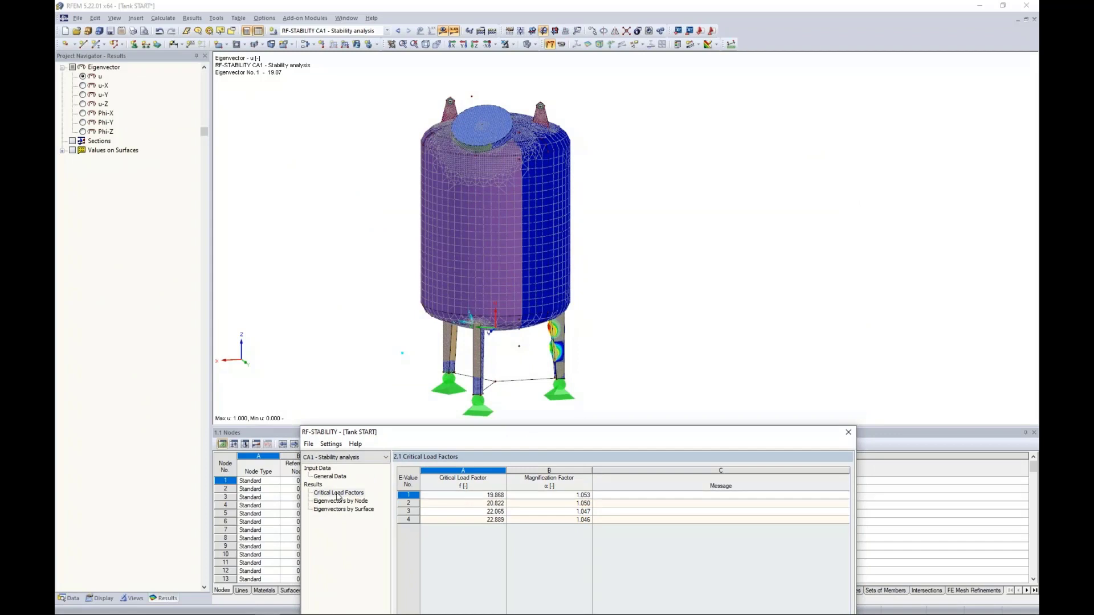
left_click(462, 504)
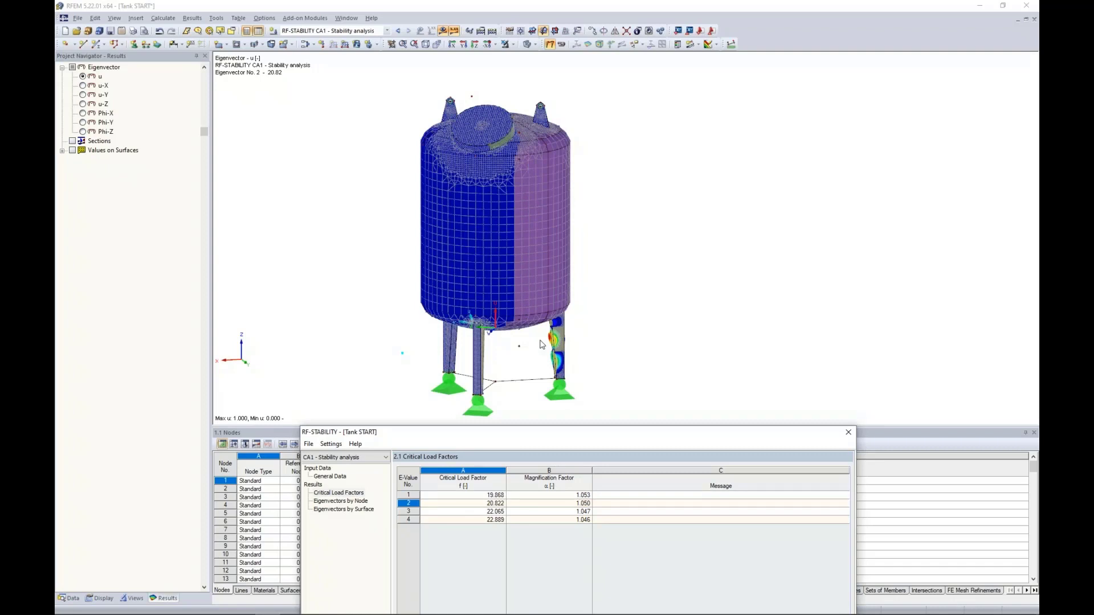
left_click(480, 511)
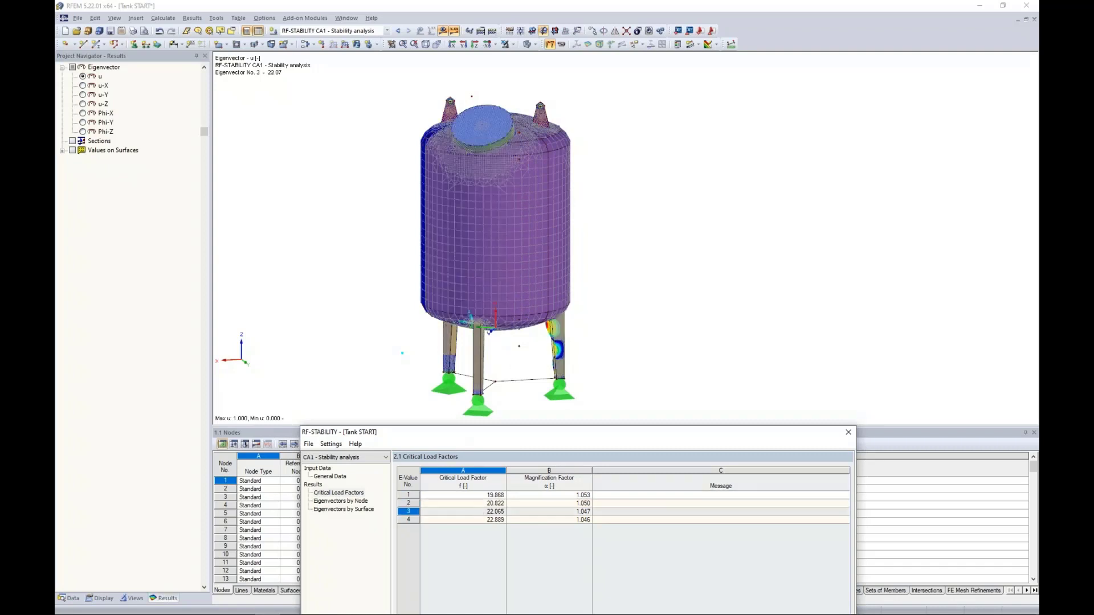
left_click(479, 519)
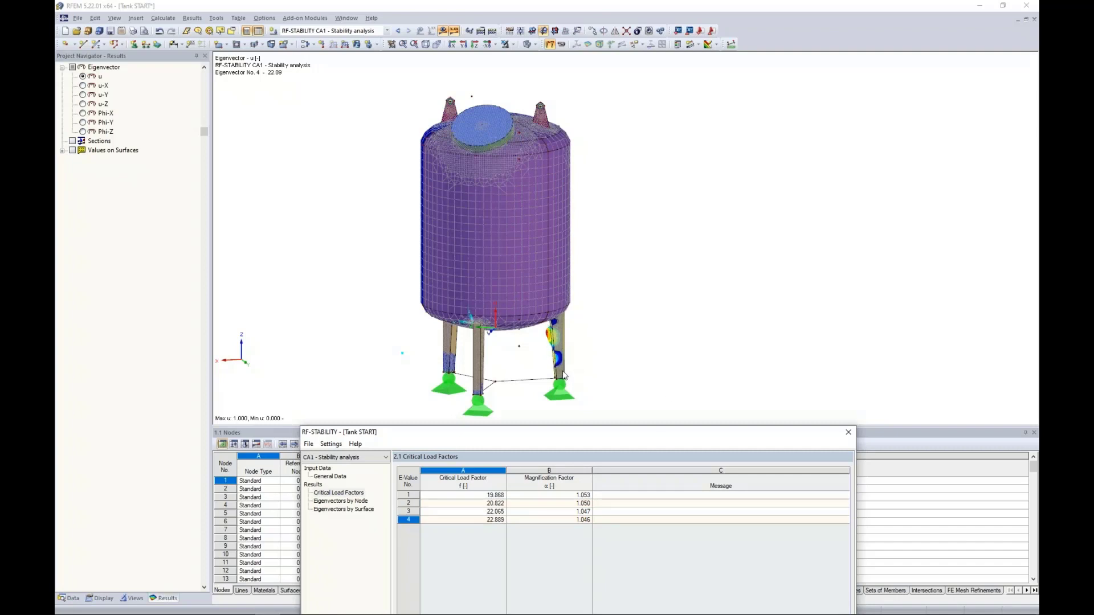
left_click(460, 495)
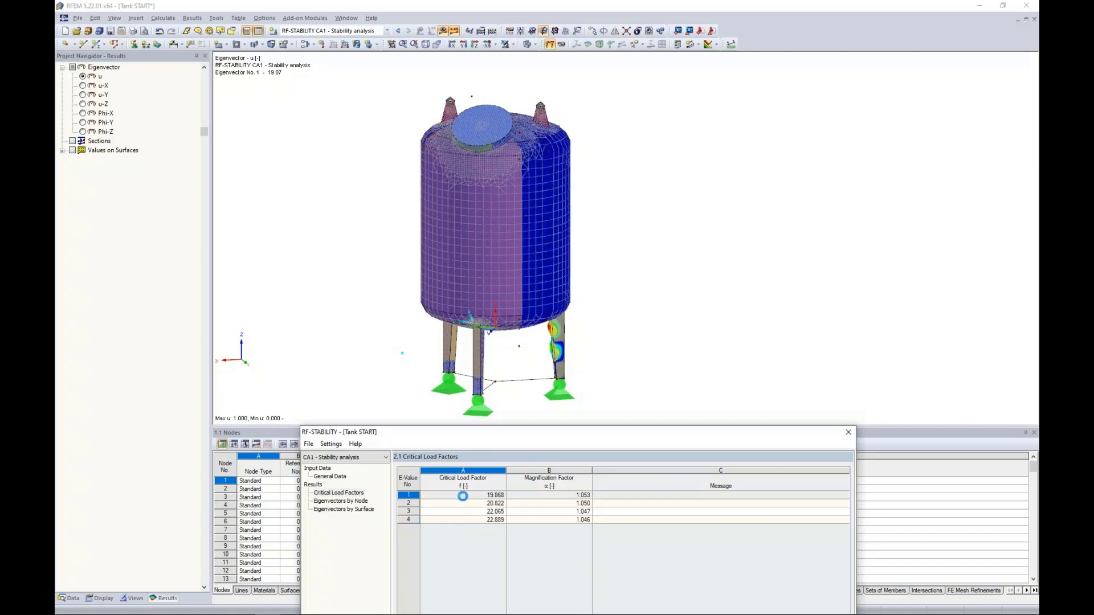
left_click(464, 503)
- Recheck the analysis's general data and review the critical load factors with the shapes of eigenvalues 1 to 3
left_click_drag(492, 437, 499, 139)
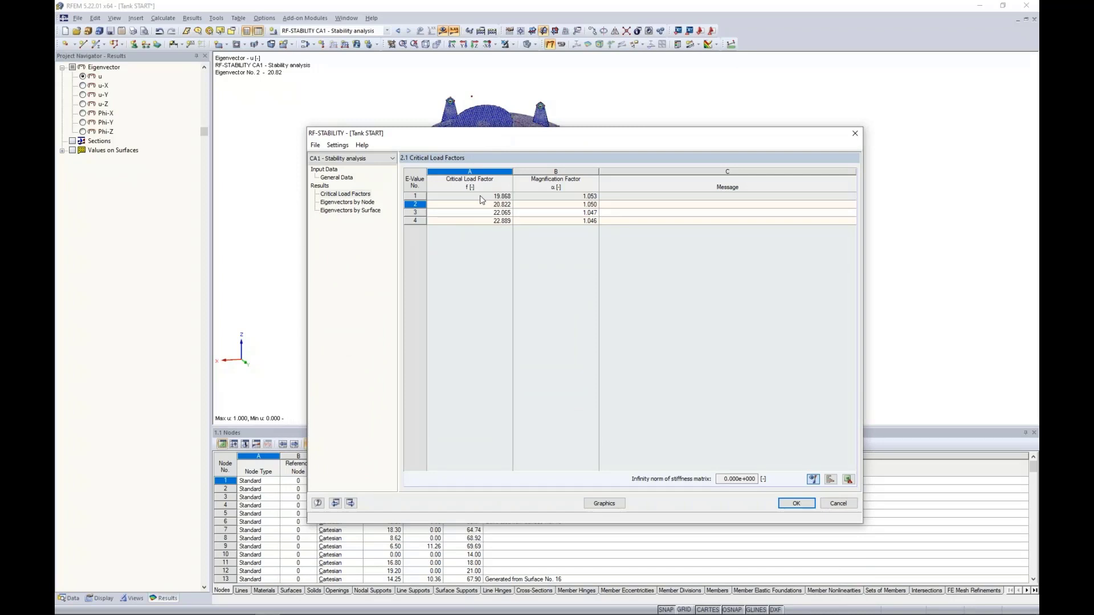
left_click(349, 178)
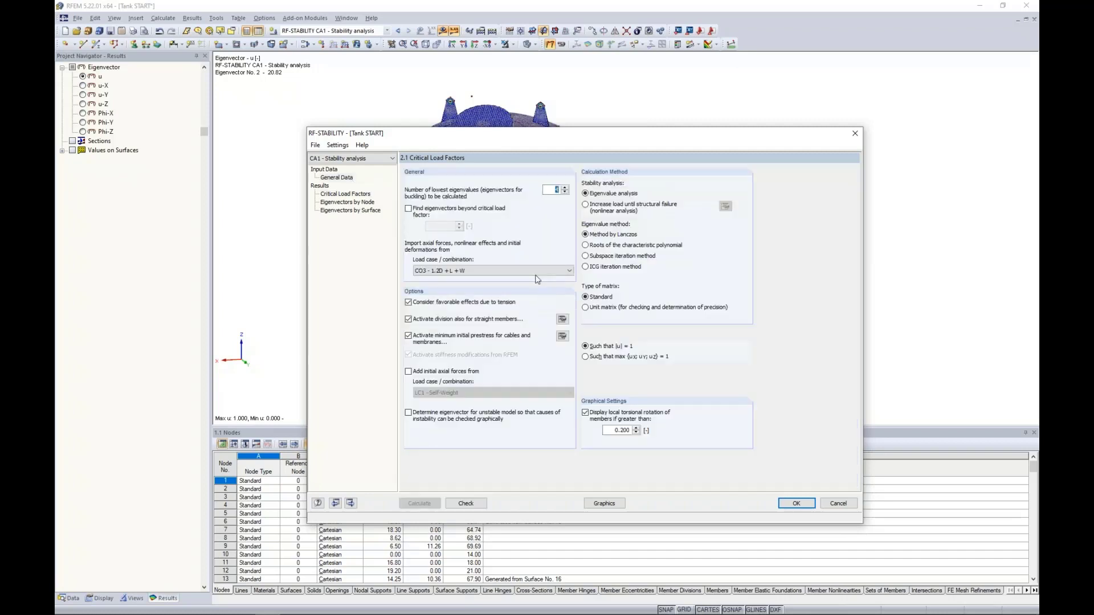
left_click(345, 194)
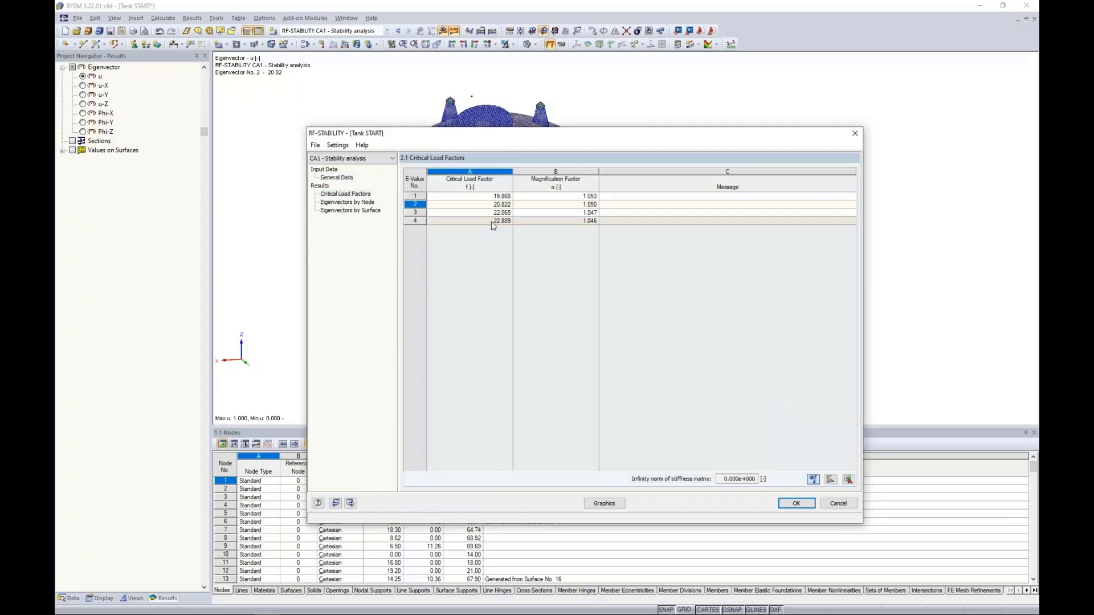
left_click_drag(520, 140, 512, 412)
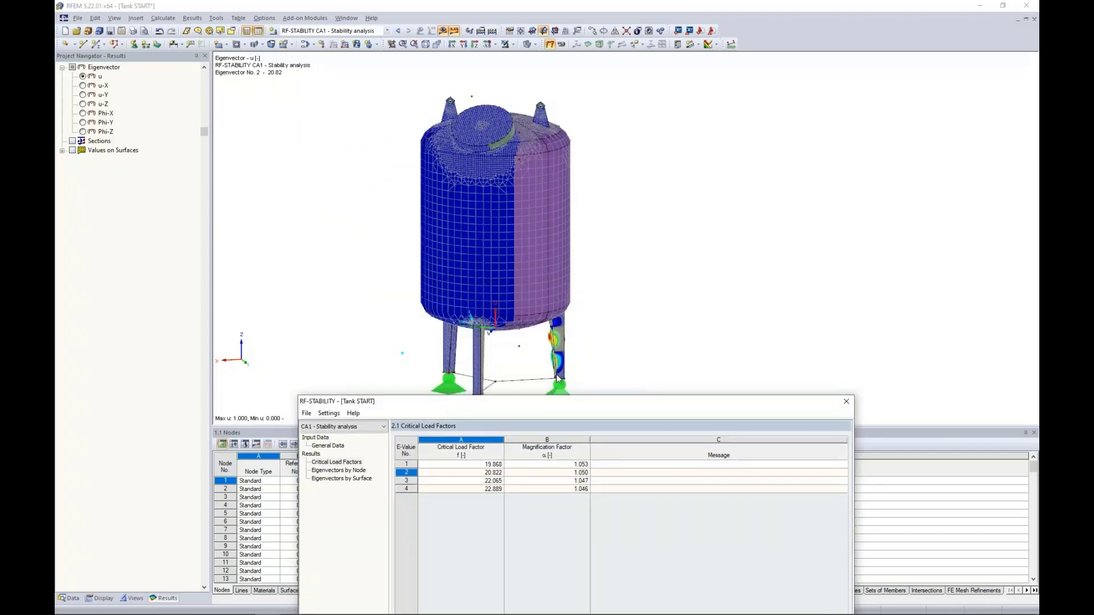
left_click(484, 465)
left_click(482, 472)
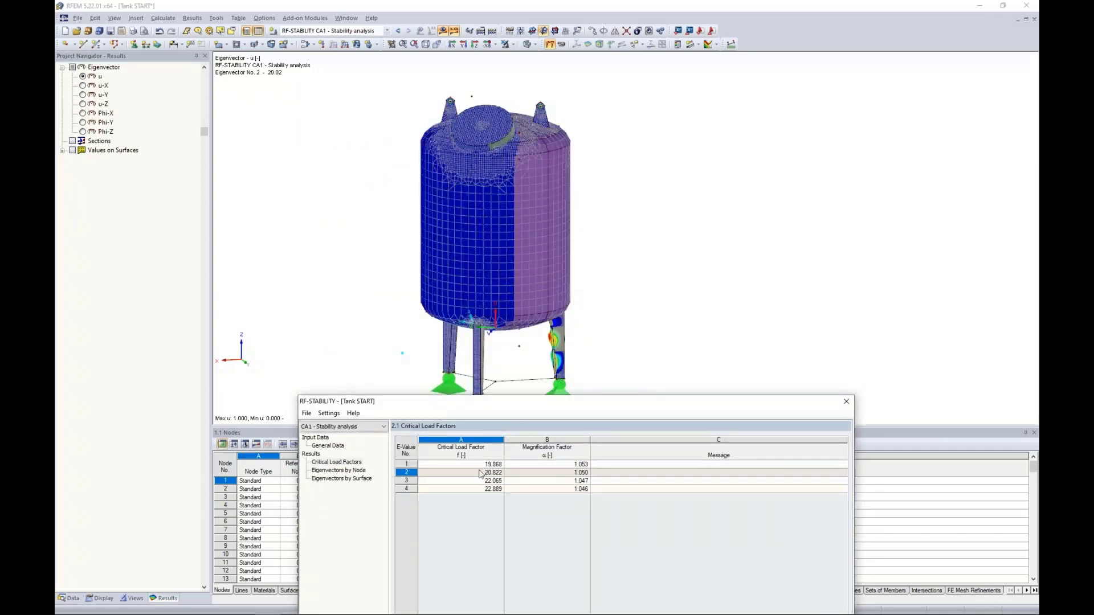
left_click(478, 480)
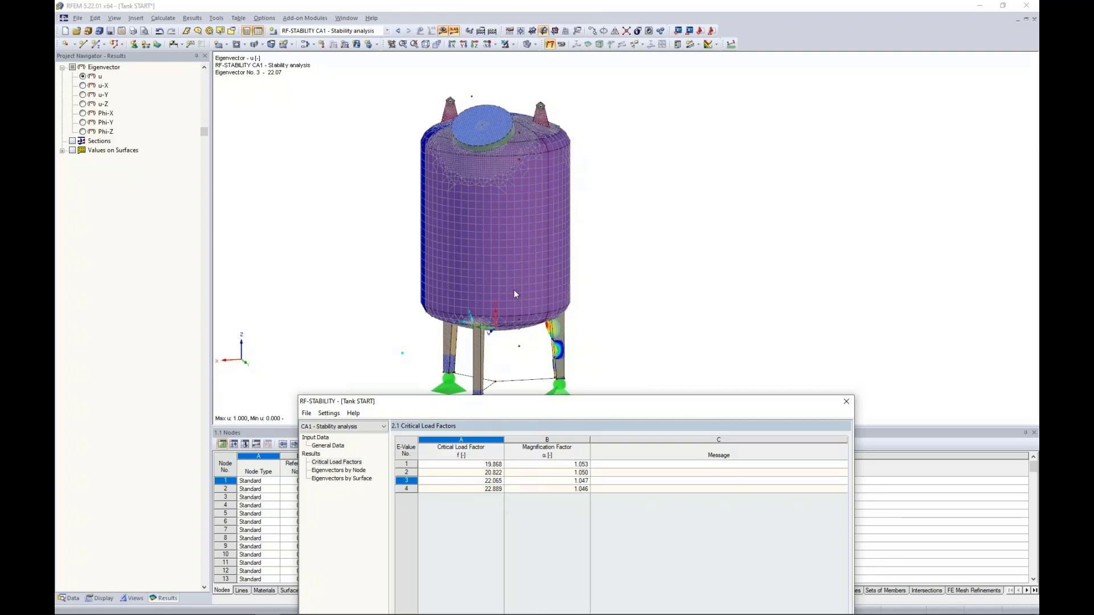
- Select the first eigenvalue and show its RF-STABILITY CA1 - Stability analysis results graphically on the model
left_click_drag(507, 408, 514, 184)
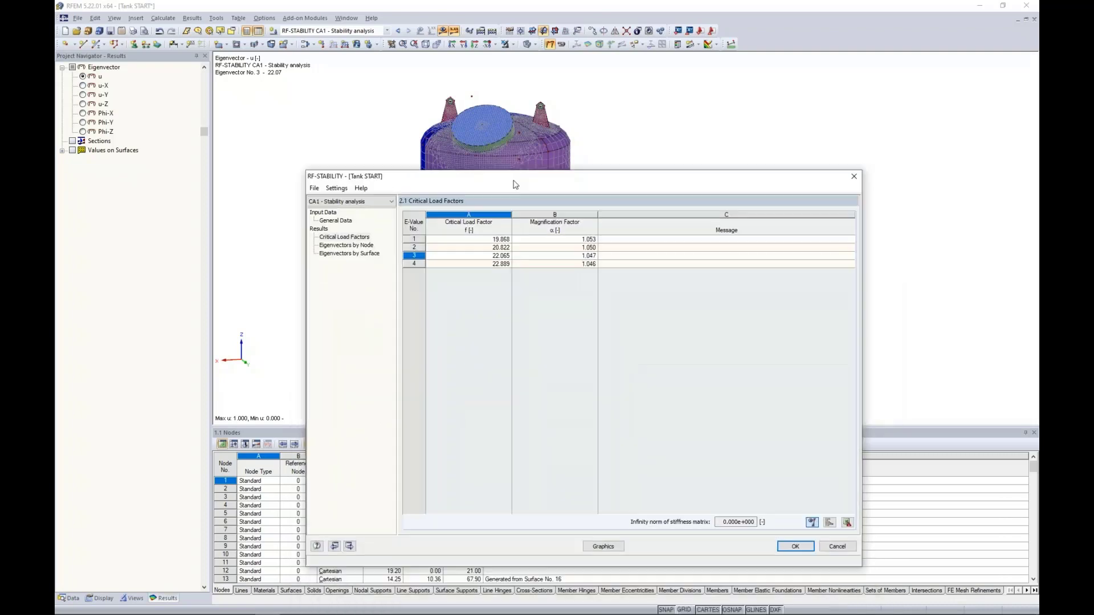
left_click(484, 239)
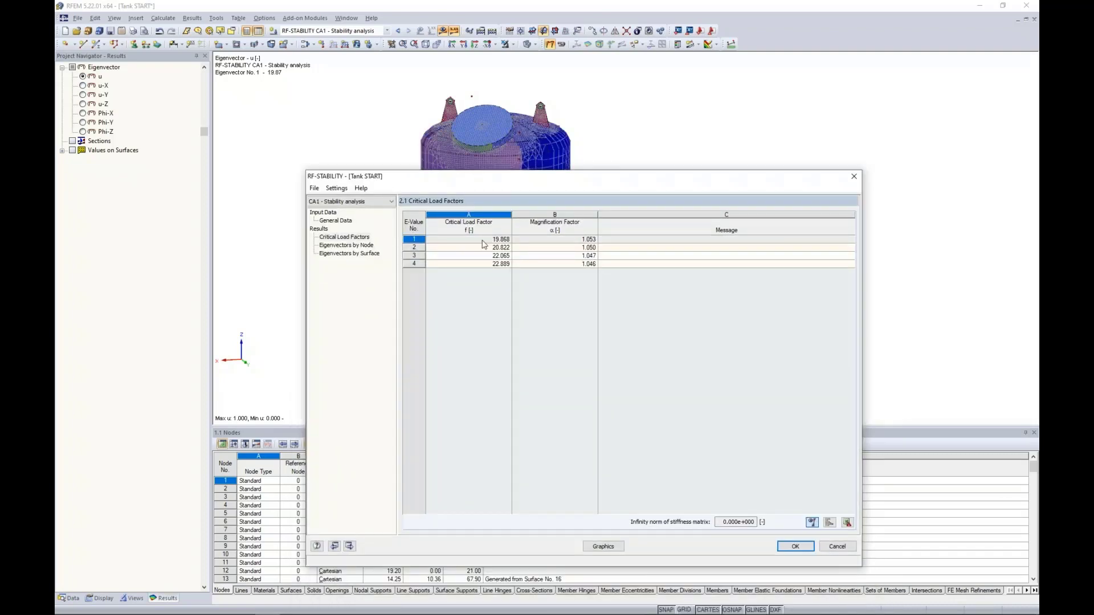
left_click(602, 547)
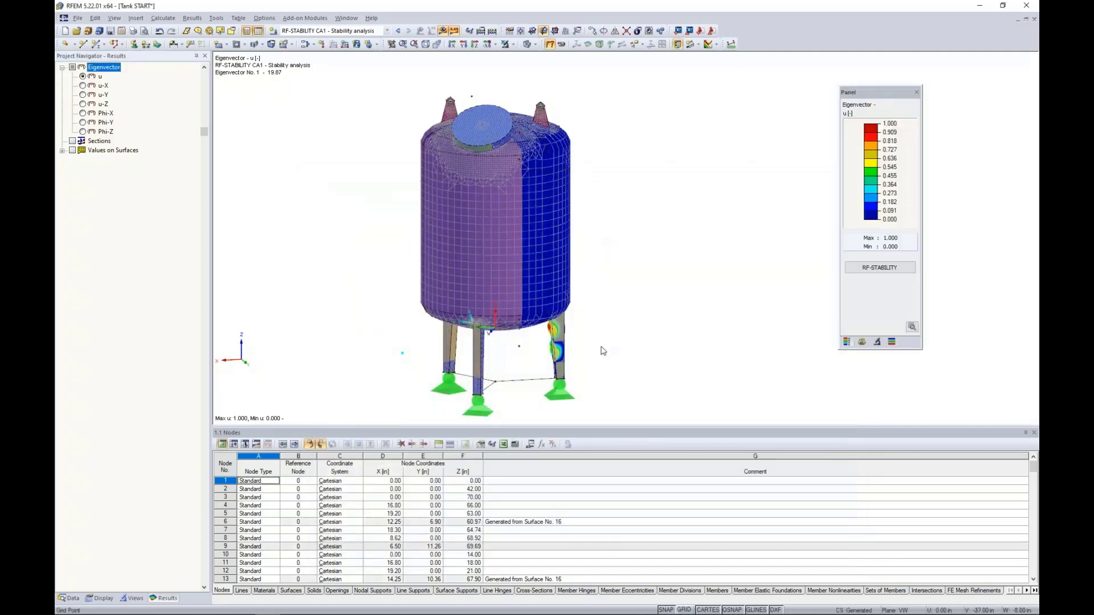
scroll(557, 365, "up", 5)
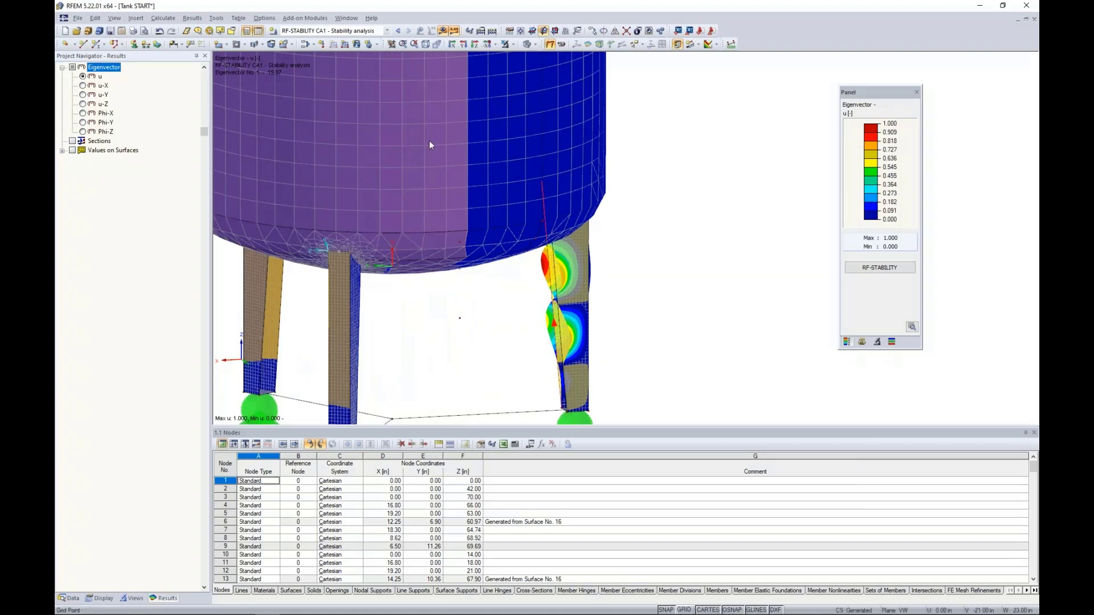
left_click(296, 34)
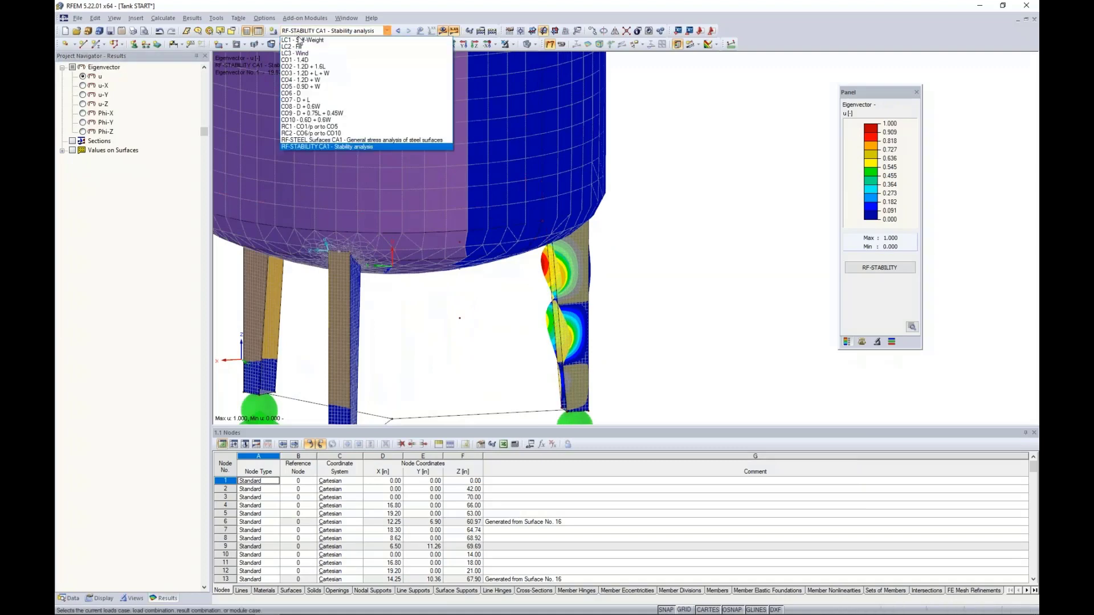
left_click(303, 145)
- Compare the tank leg's buckling shapes for eigenvectors 2, 3 and 4, and return the display to eigenvector 1
middle_click_drag(424, 314, 542, 264)
middle_click_drag(597, 295, 586, 264)
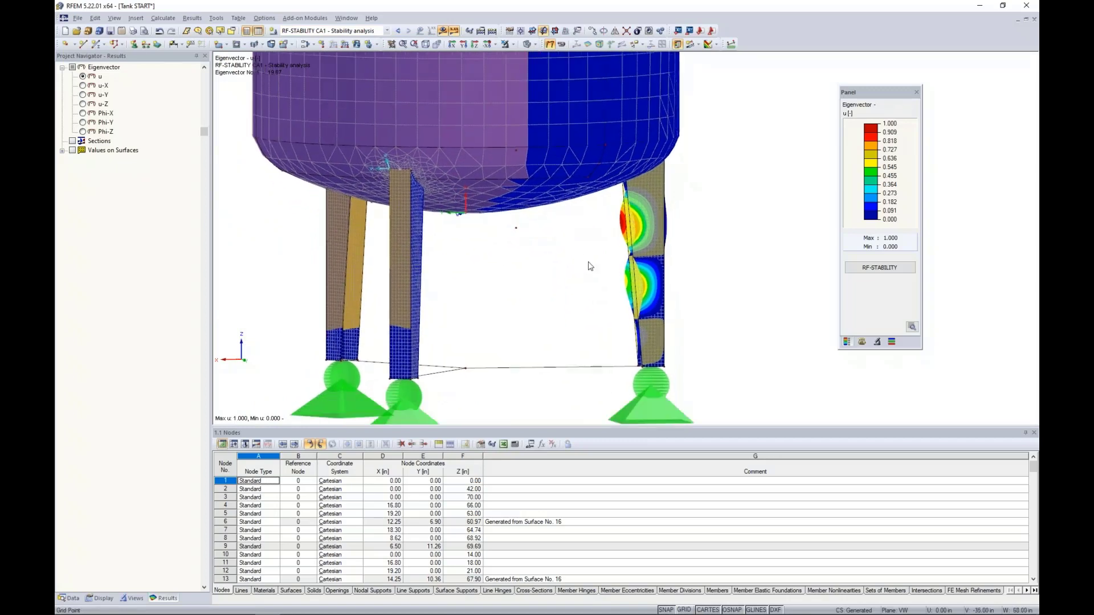
scroll(586, 263, "up", 2)
left_click(861, 342)
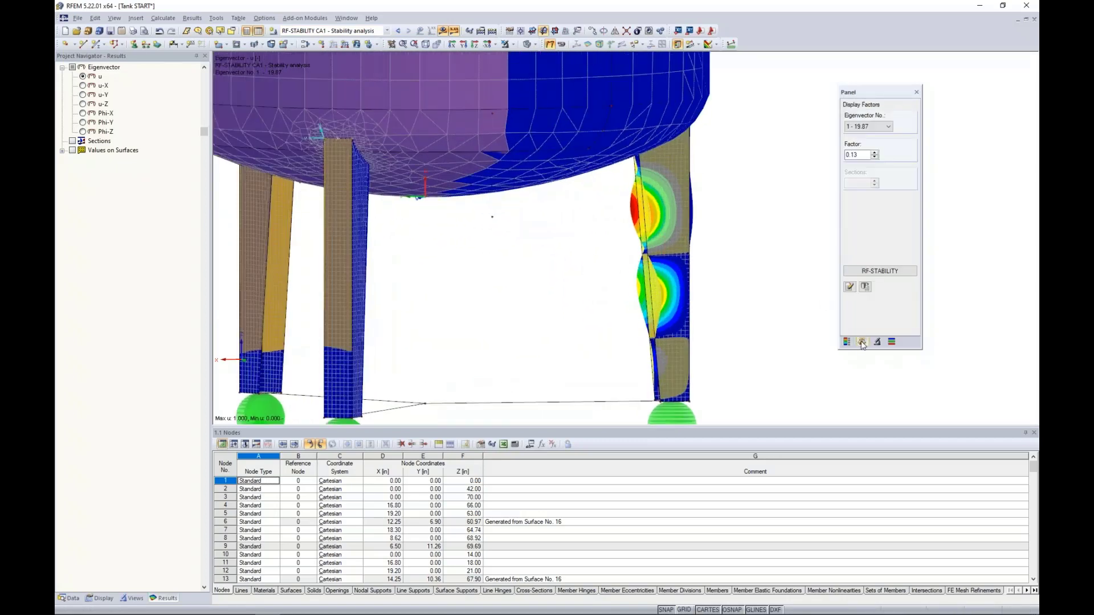
left_click(888, 127)
left_click(878, 143)
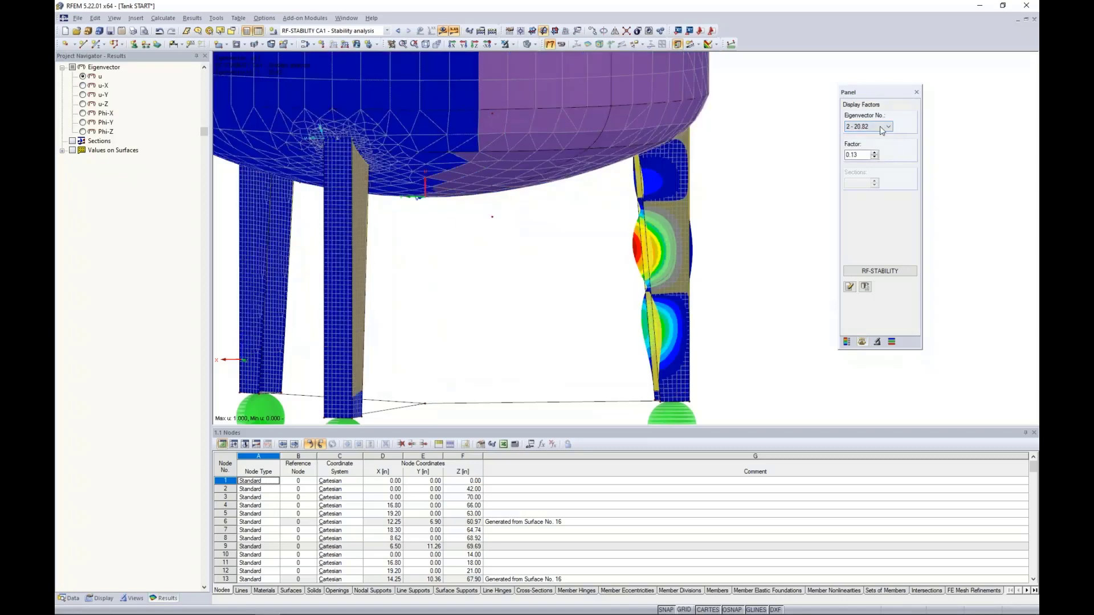
left_click(882, 126)
left_click(873, 154)
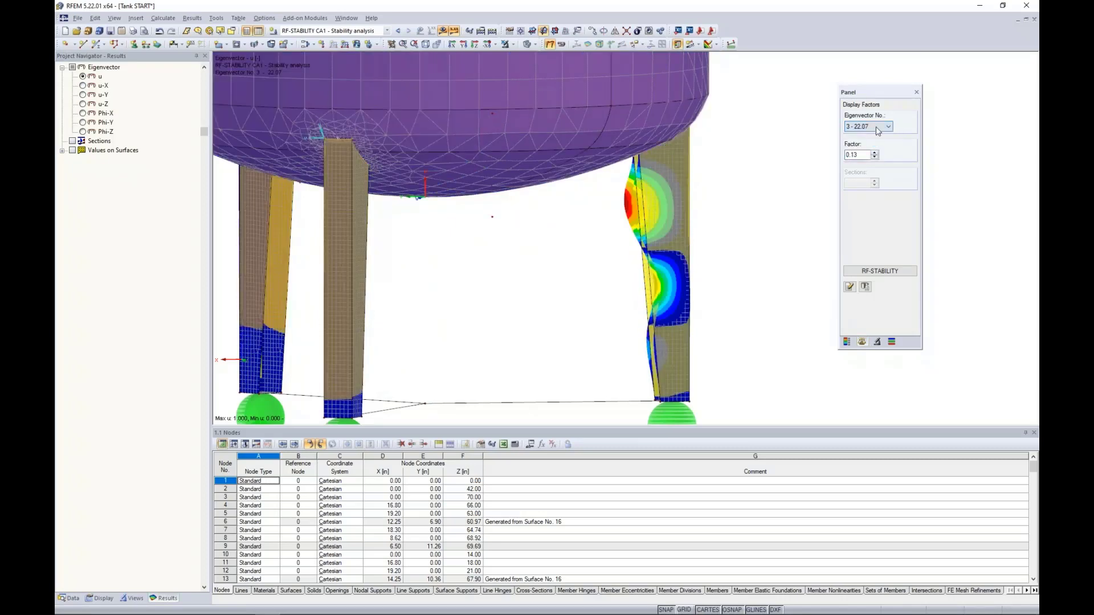
left_click(880, 126)
left_click(872, 162)
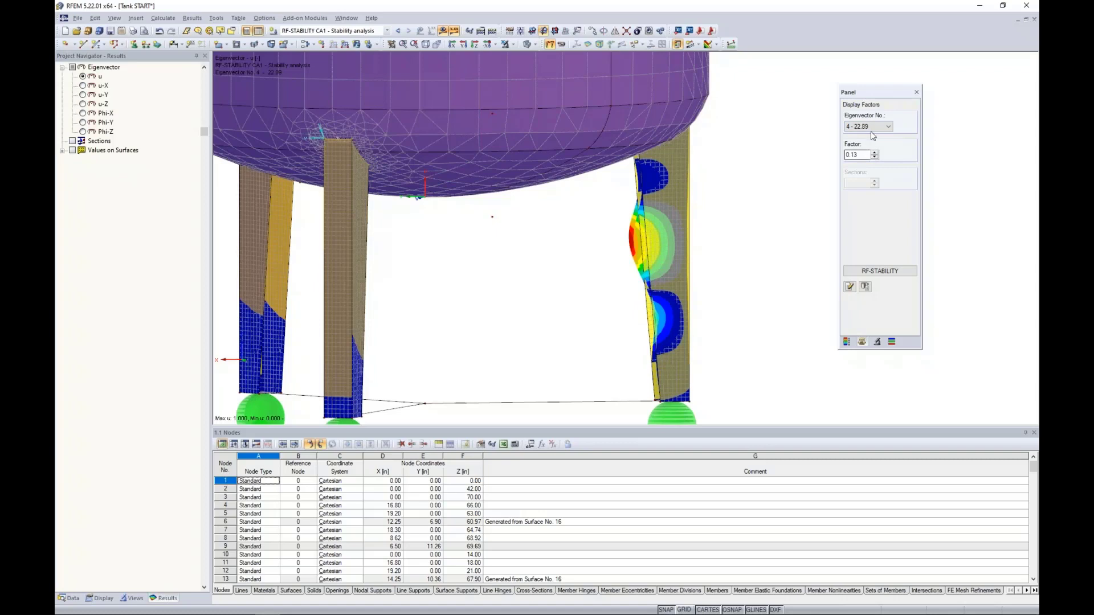
middle_click_drag(733, 245, 691, 232)
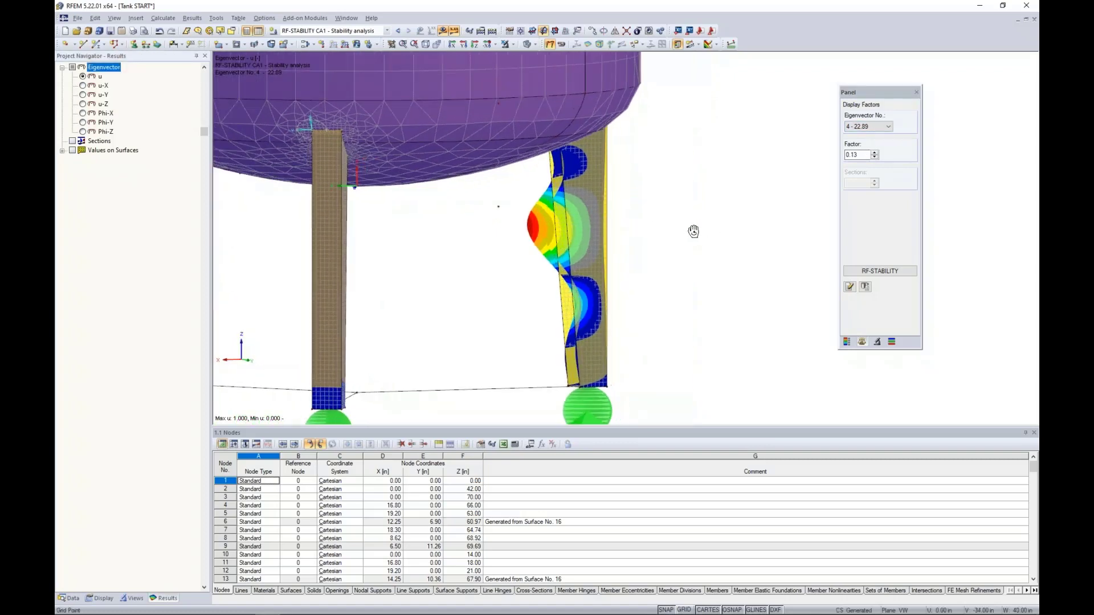
left_click(869, 126)
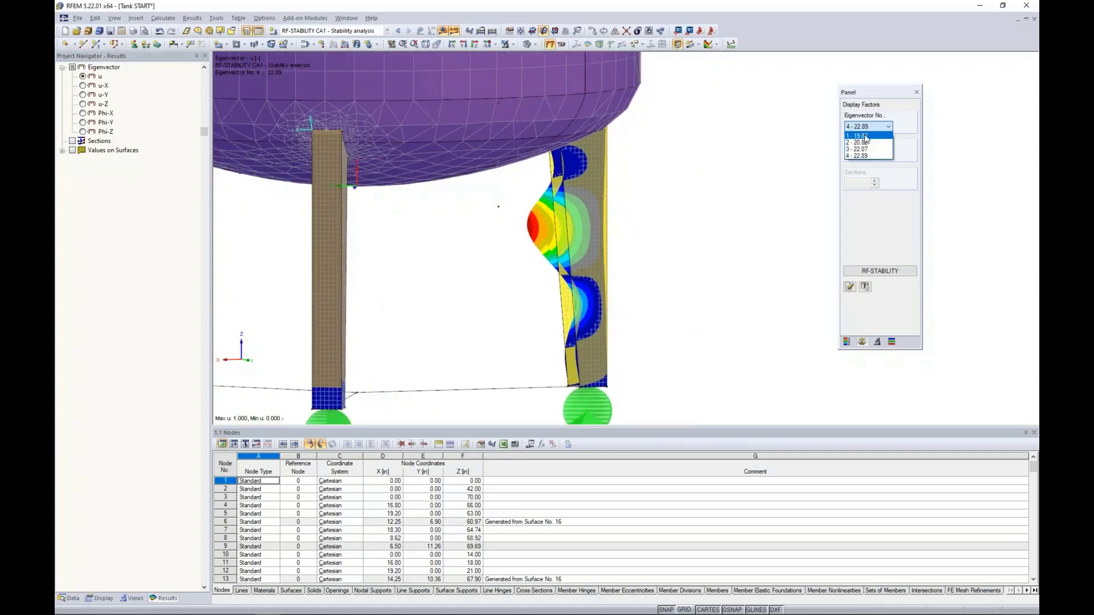
left_click(867, 136)
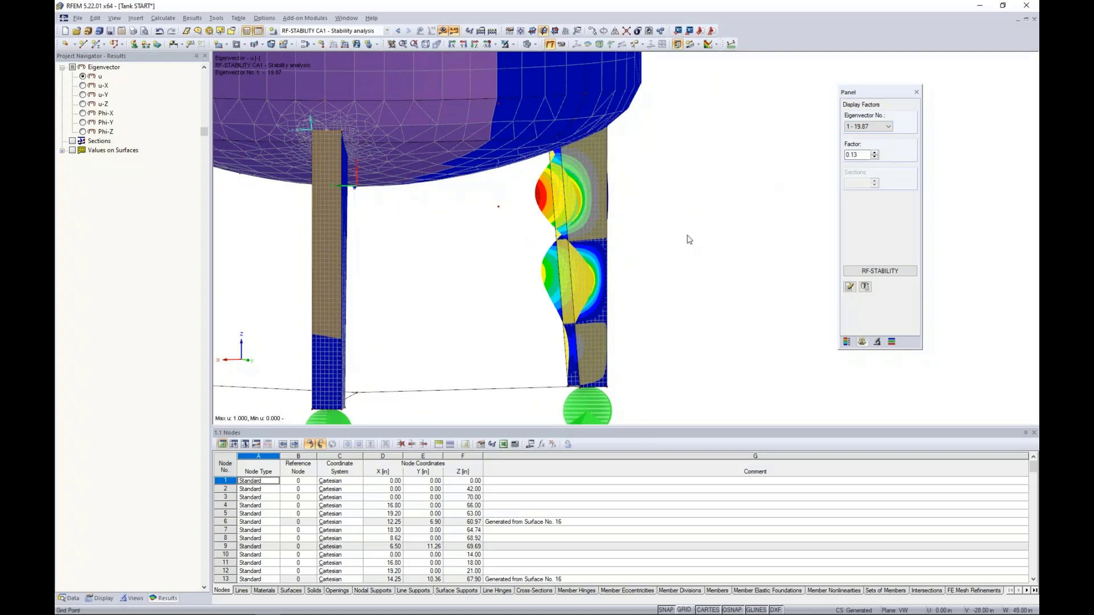
- Open the result diagram along the buckled leg plate's free edge line and display eigenvector components u and u-Y
right_click(566, 221)
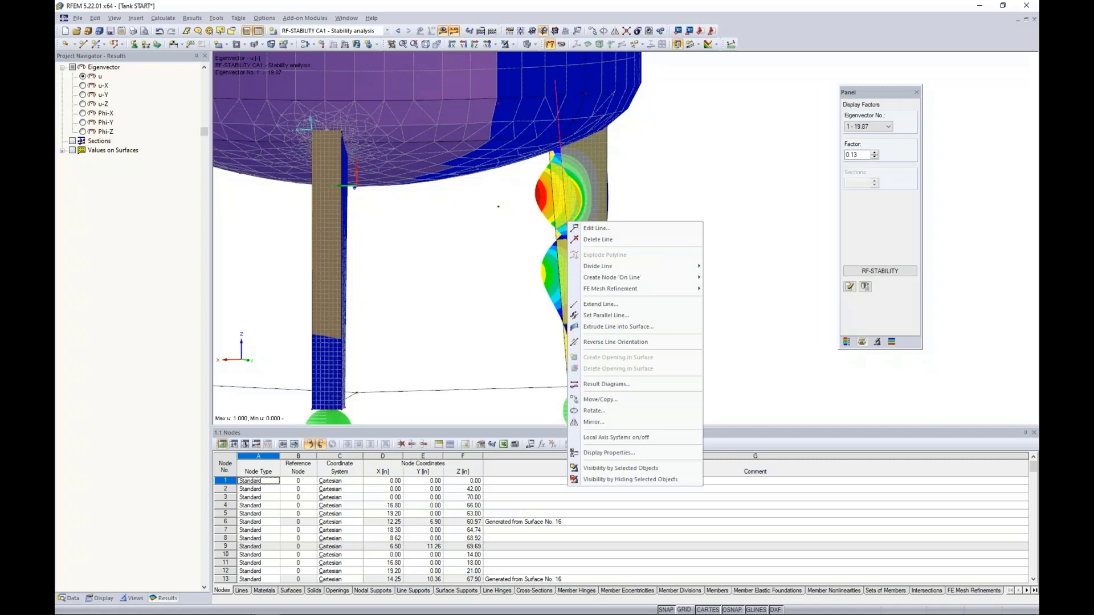
left_click(592, 386)
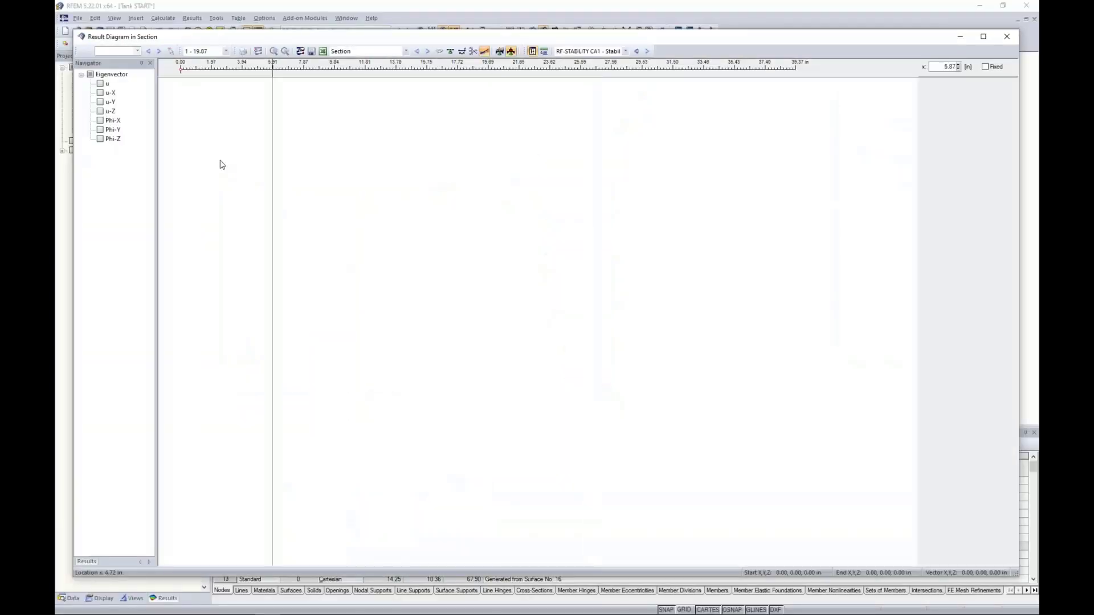
left_click(100, 83)
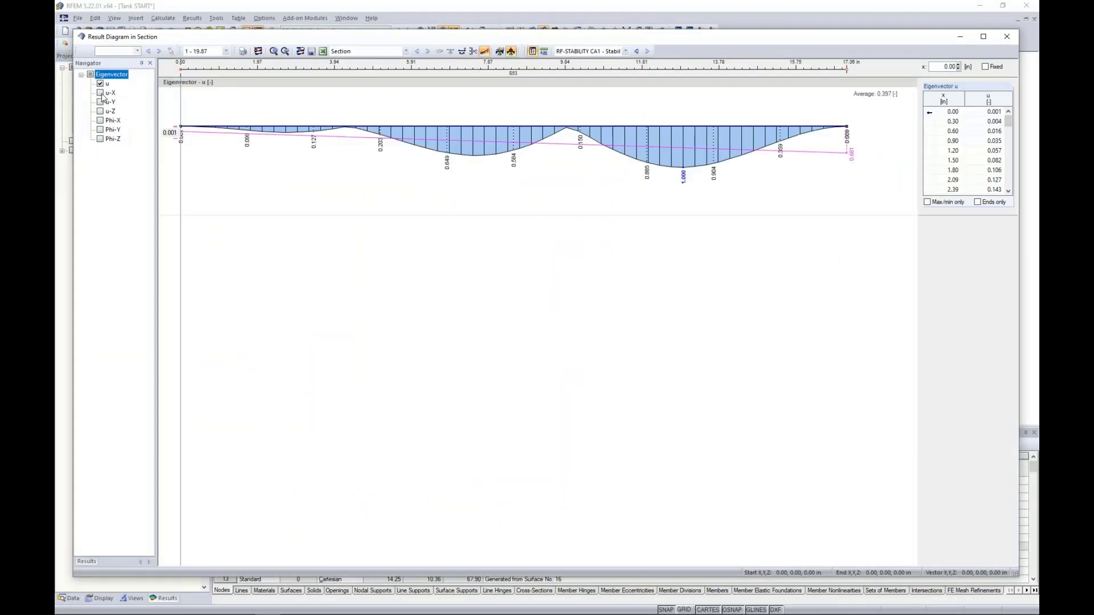
left_click(101, 94)
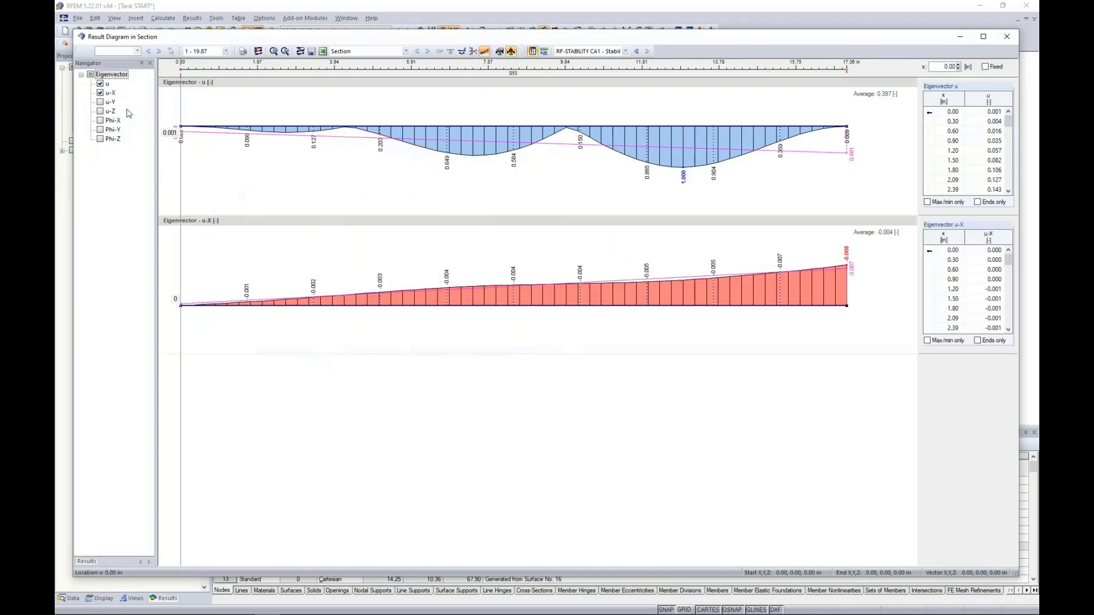
left_click(101, 93)
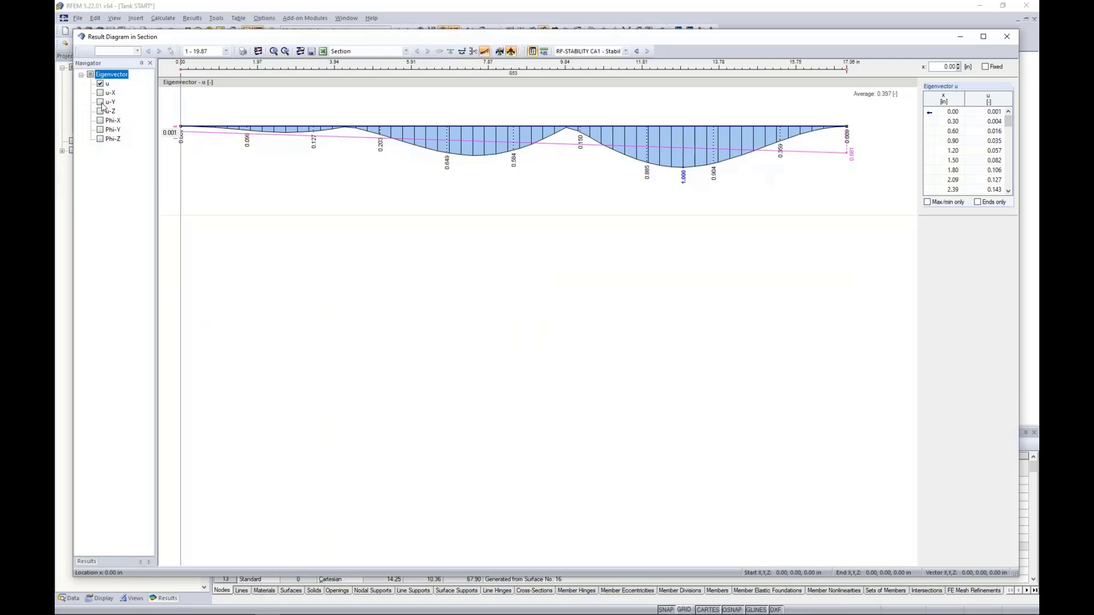
left_click(101, 103)
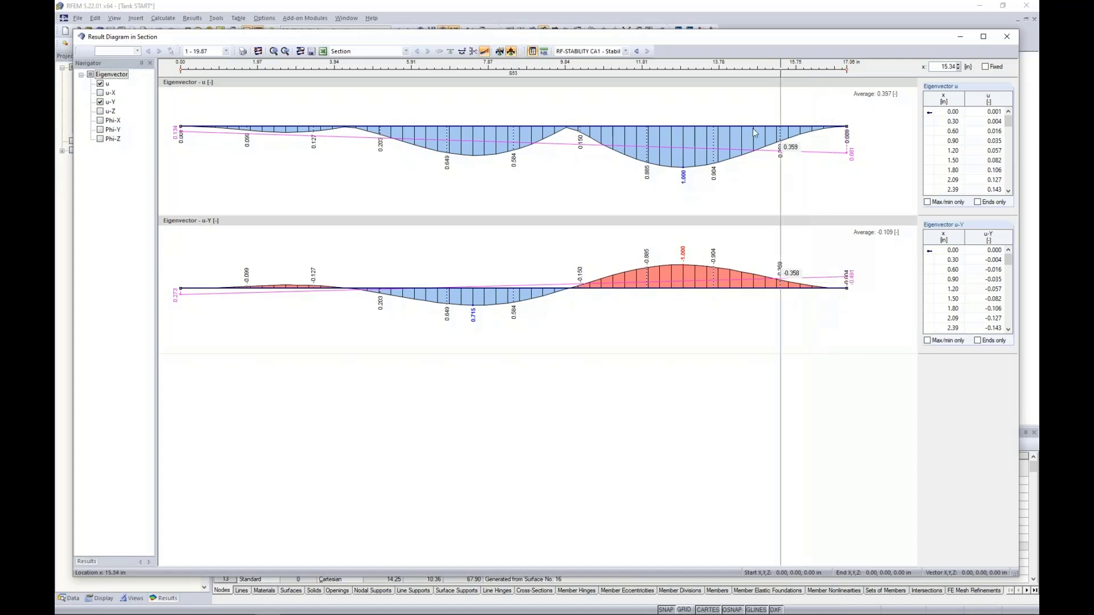
- Compare the edge line's u and u-Y diagrams with the buckled leg in the model and close the result diagram
left_click_drag(733, 36, 720, 127)
left_click_drag(717, 174, 724, 356)
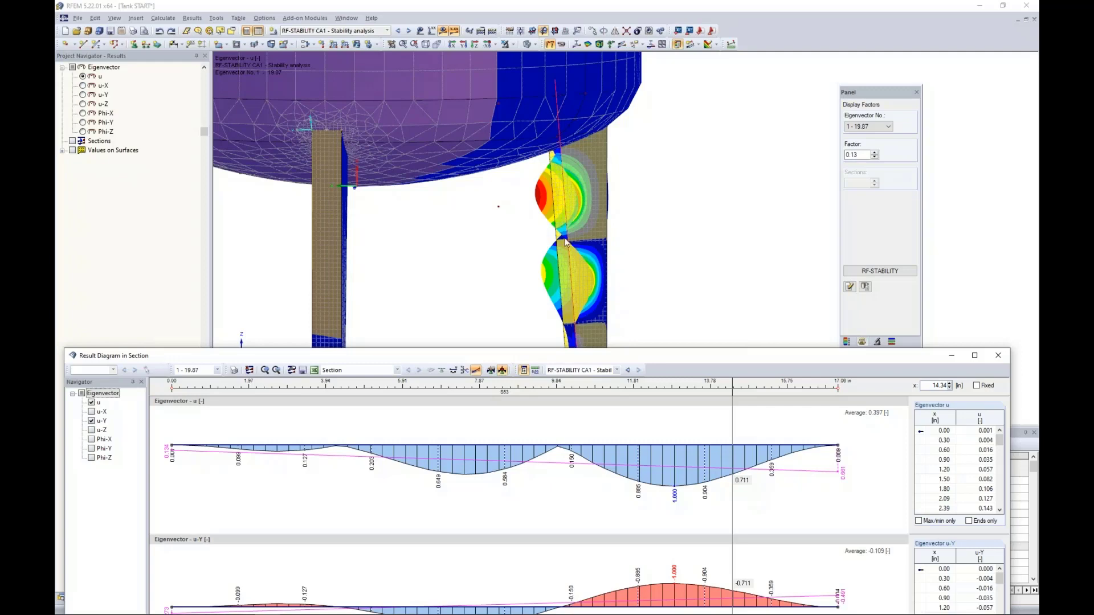
left_click_drag(574, 359, 595, 128)
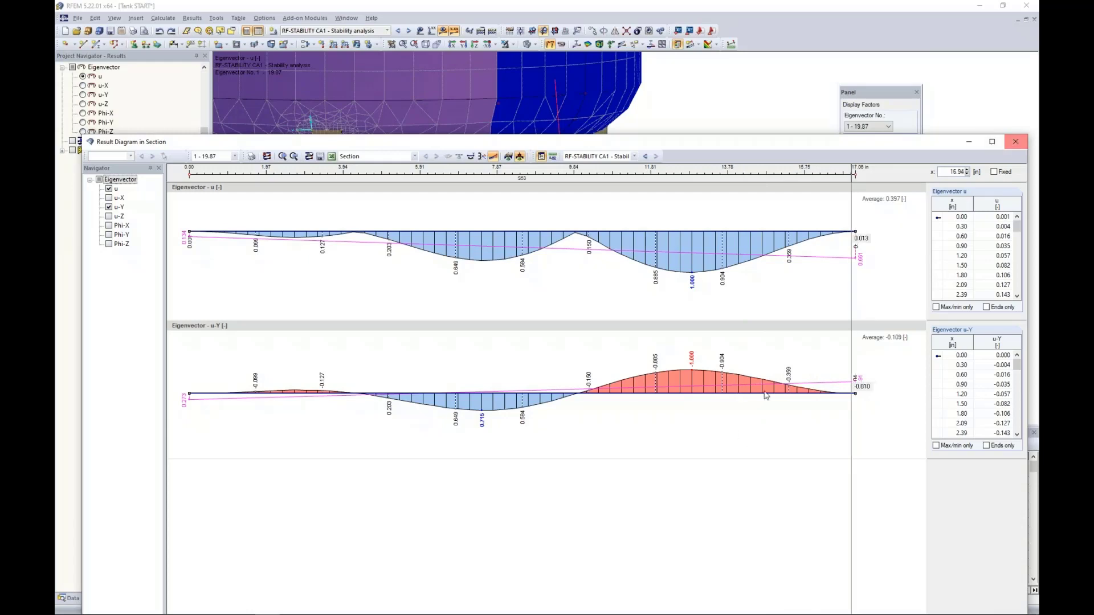
left_click(1021, 146)
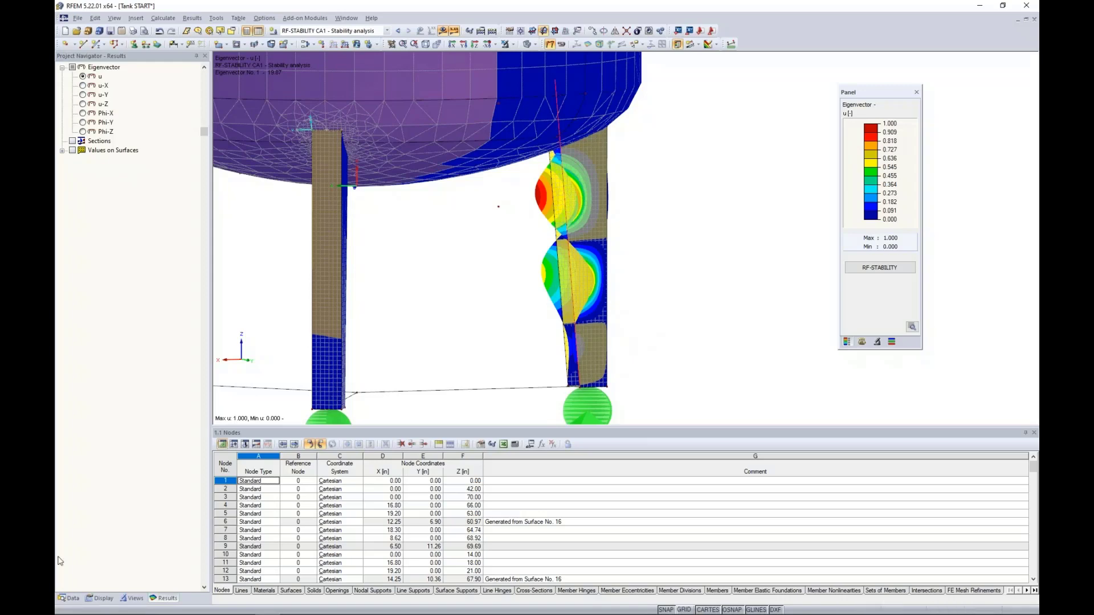
- Generate a pre-deformed initial model in RF-IMP from RF-STABILITY buckling mode 1 with a maximum ordinate of 0.014 in
left_click(69, 598)
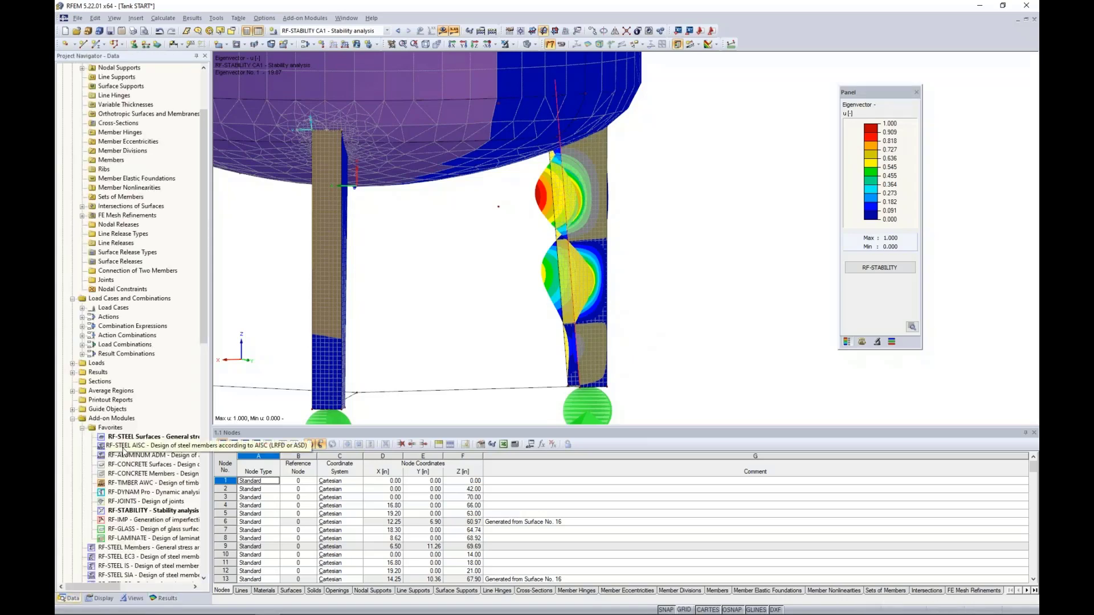
double_click(142, 520)
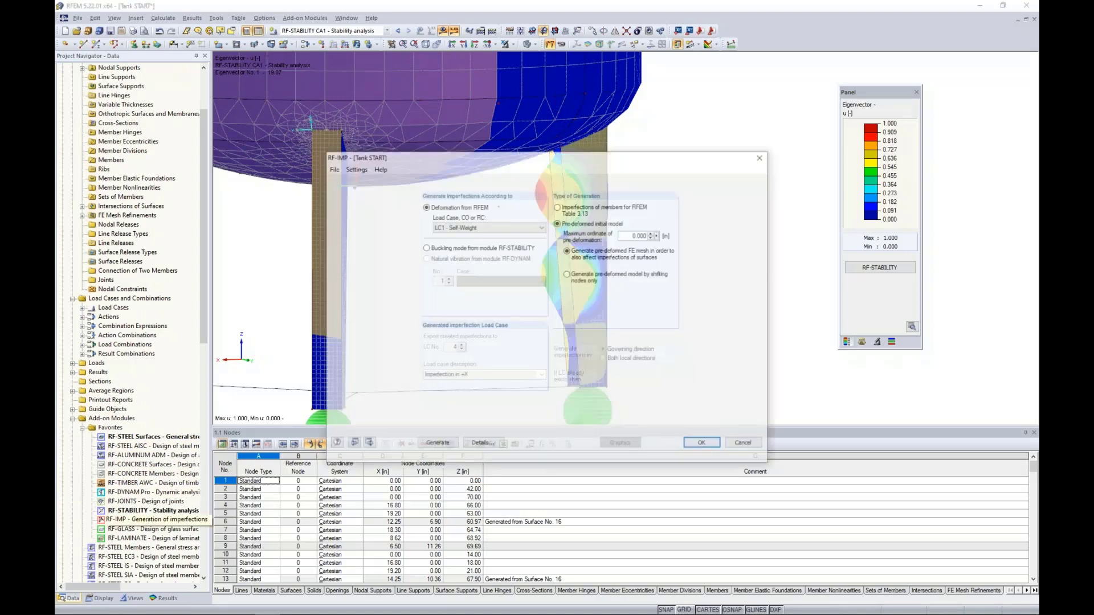
left_click(426, 247)
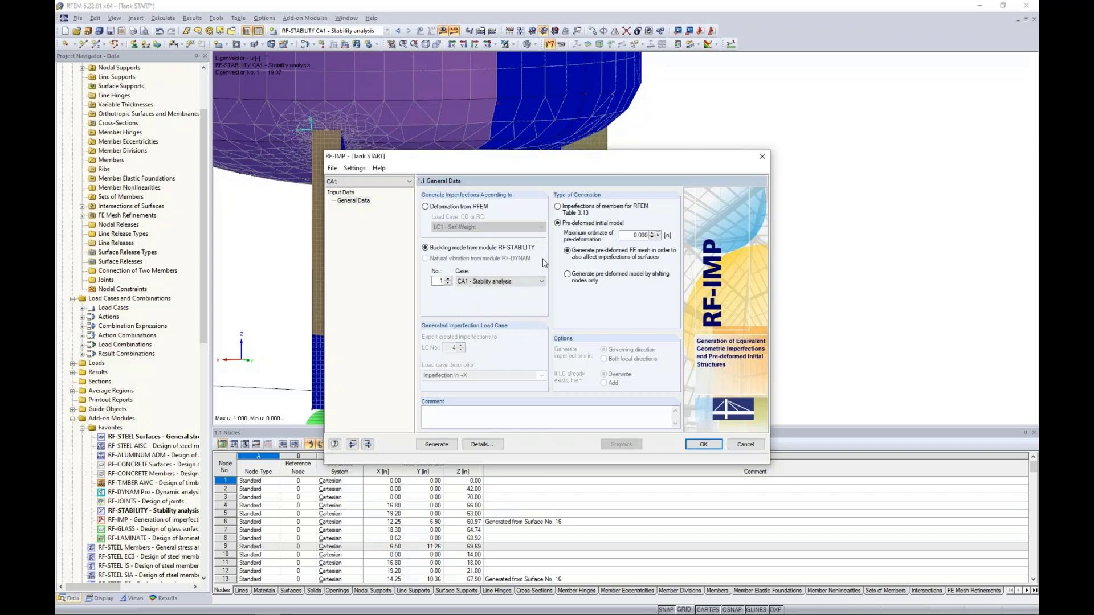
double_click(639, 235)
type("0.014")
left_click(436, 445)
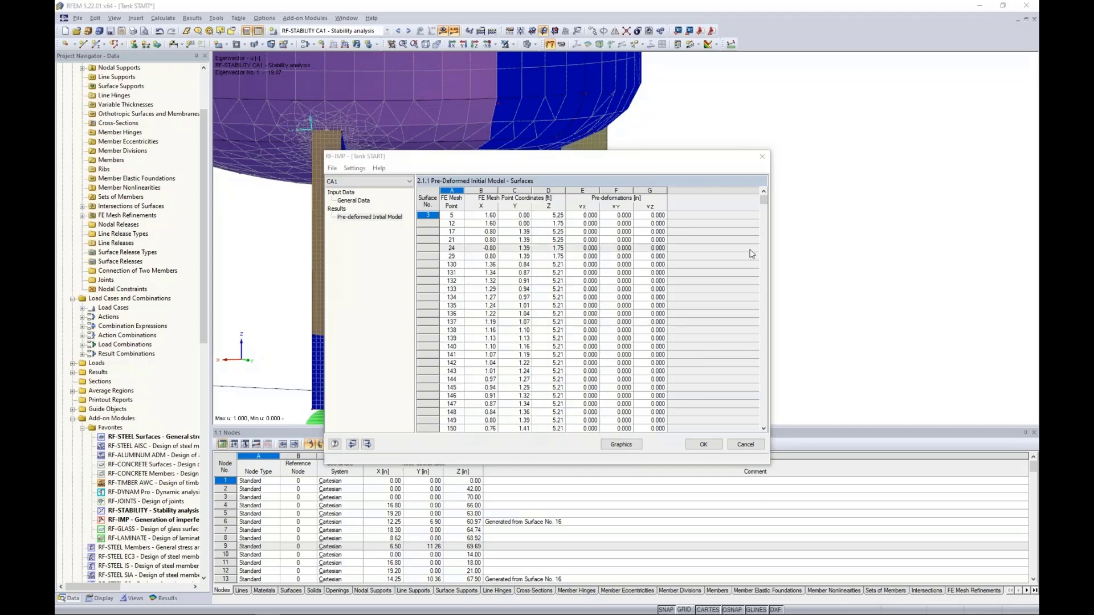
- Review the surface pre-deformations at the FE mesh points against the leg's buckling shape and accept the RF-IMP case
left_click(765, 205)
left_click(765, 205)
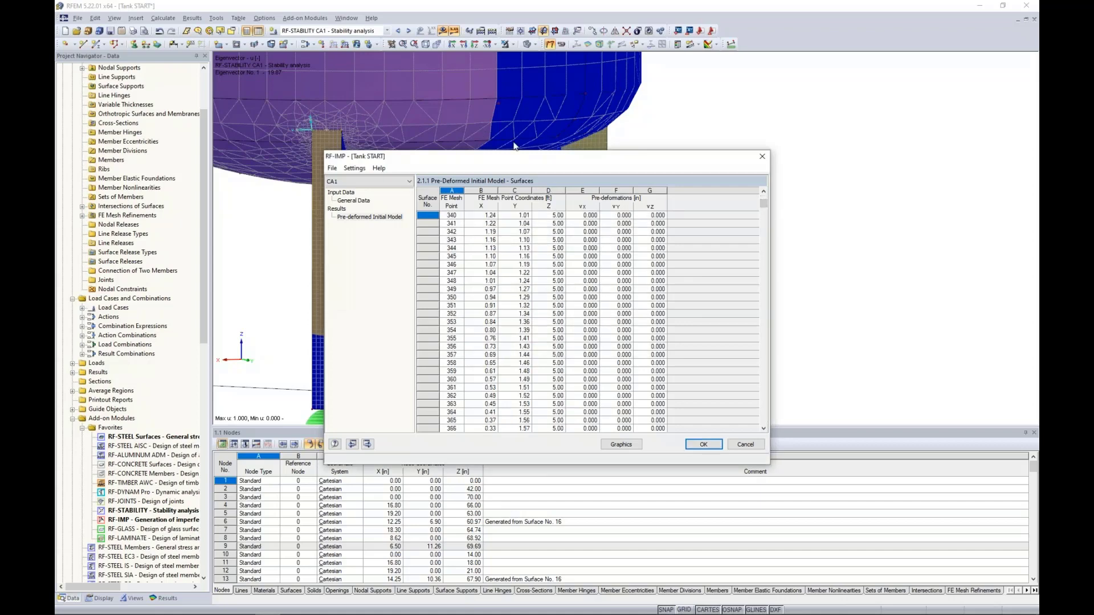
left_click_drag(763, 204, 763, 368)
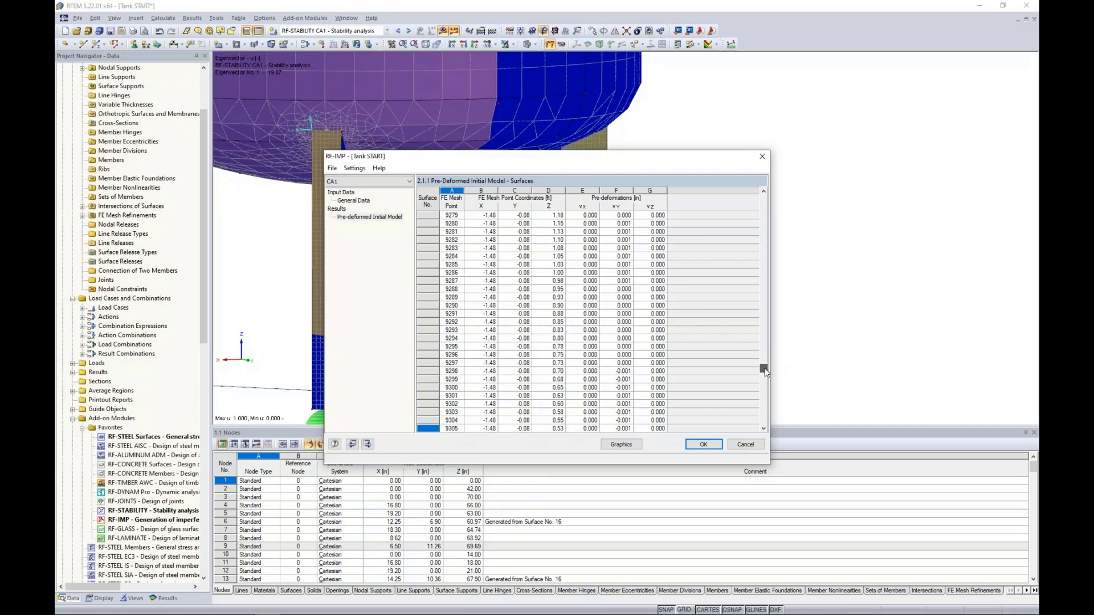
left_click(639, 388)
left_click_drag(599, 167, 591, 378)
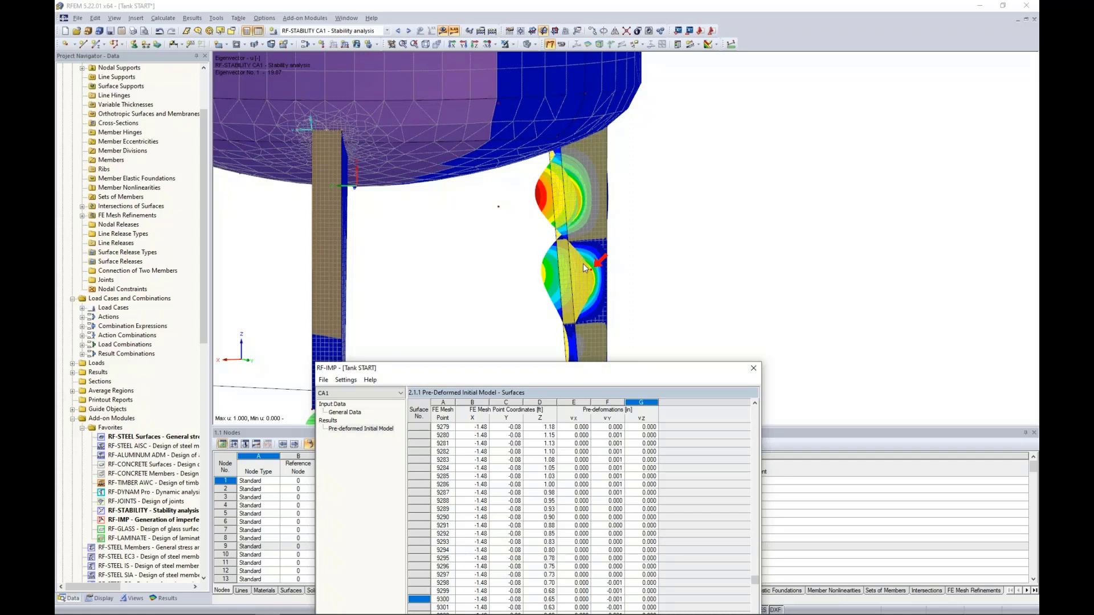
left_click_drag(549, 369, 540, 173)
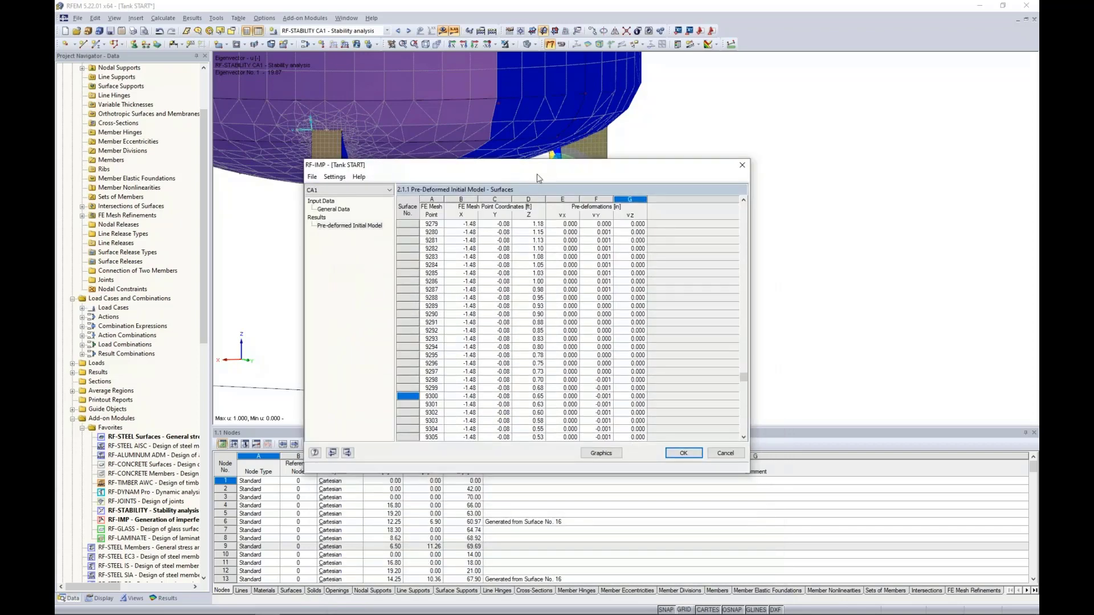
left_click(683, 452)
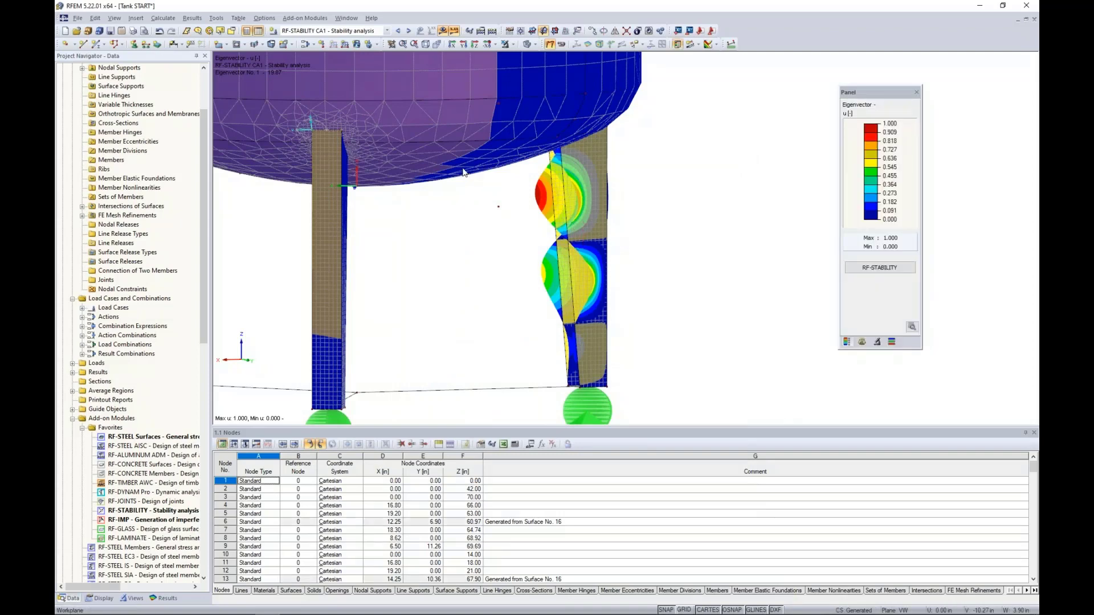
- Create a new load combination with the description "1.2D + L + W + Imp."
left_click(305, 46)
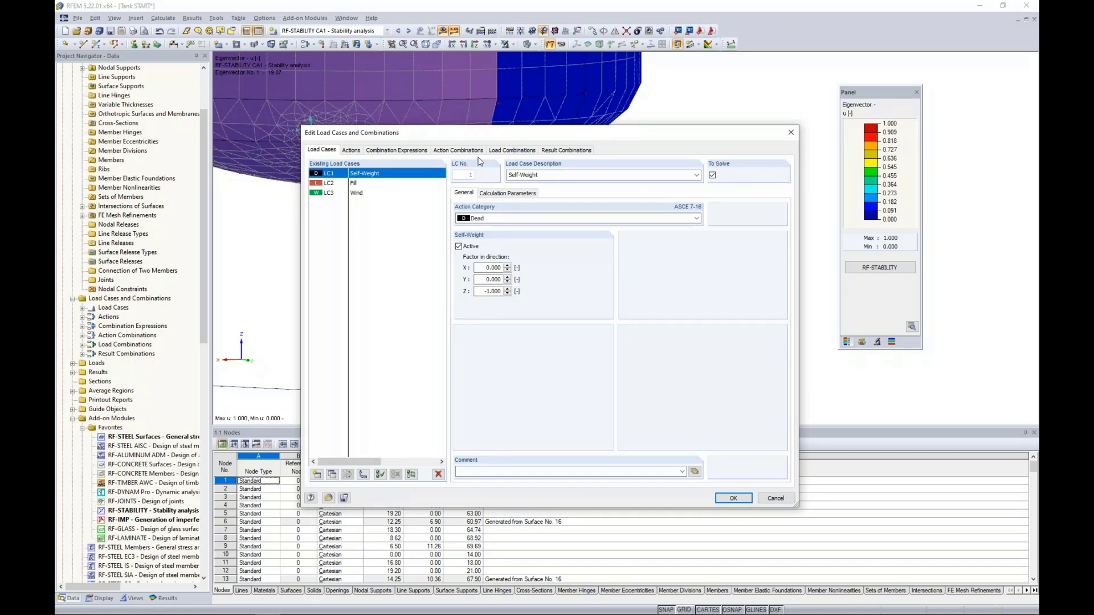
left_click(494, 152)
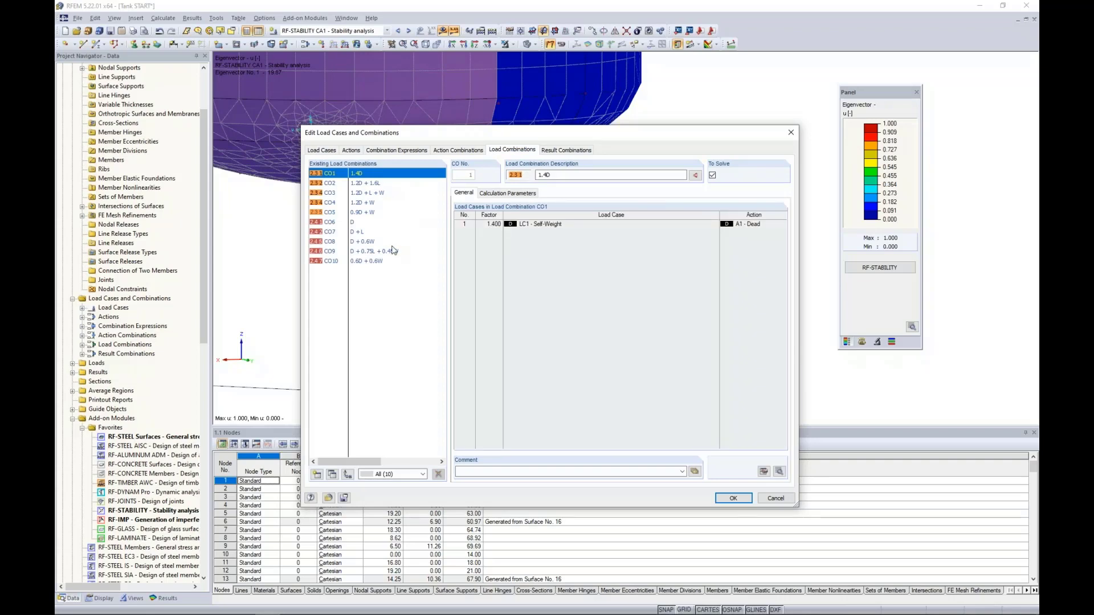
left_click(316, 475)
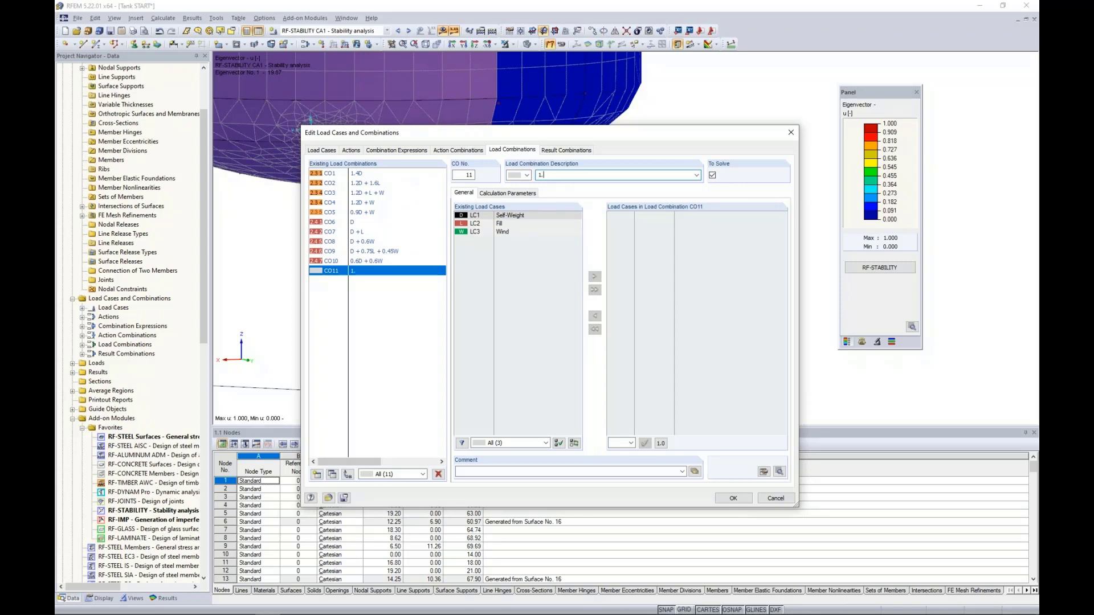
type("1.2D +L +W")
type("+ Imp.")
- Add the Self-Weight, Fill and Wind load cases to the new combination and set the Self-Weight factor to 1.20
left_click(522, 231, "shift")
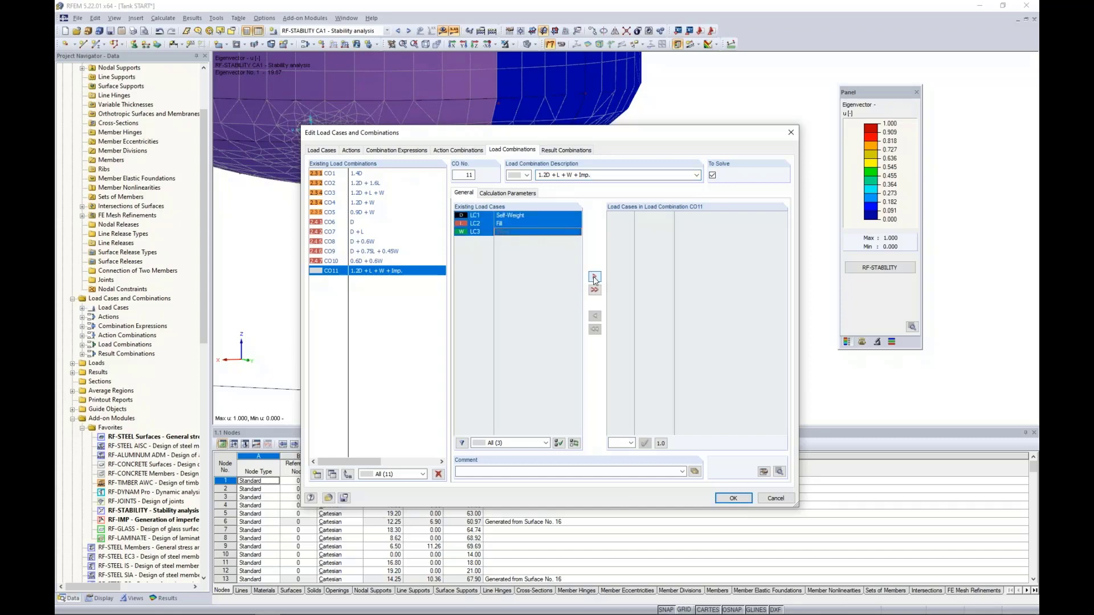
left_click(593, 276)
left_click(620, 216)
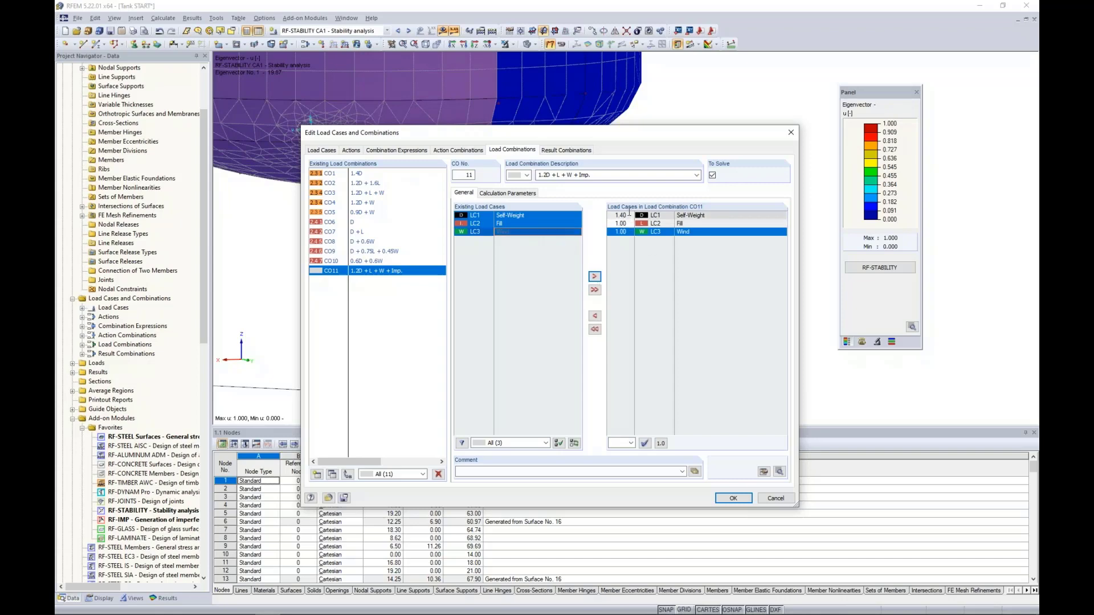
left_click(619, 216)
left_click(630, 215)
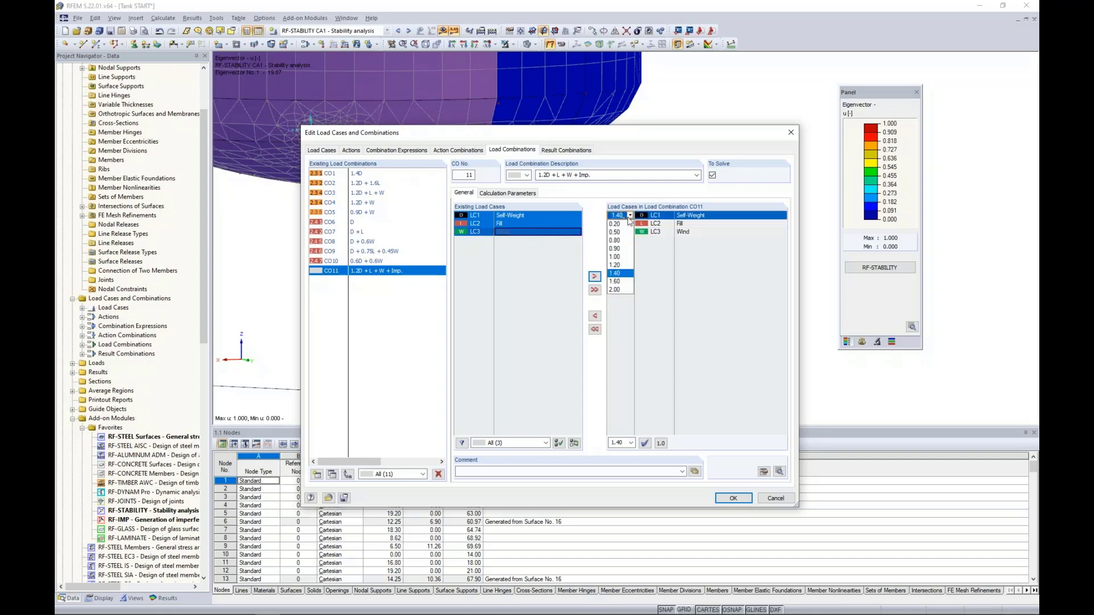
left_click(615, 265)
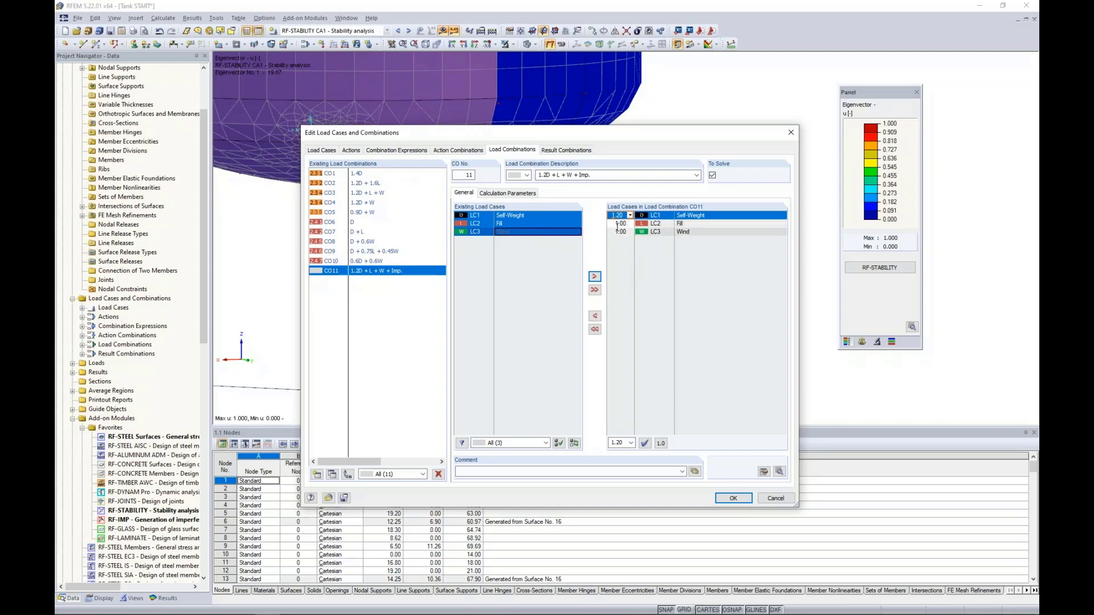
- Activate extra options for the new load combination, include the generated imperfections of RF-IMP case CA1, and accept the combination
left_click(519, 194)
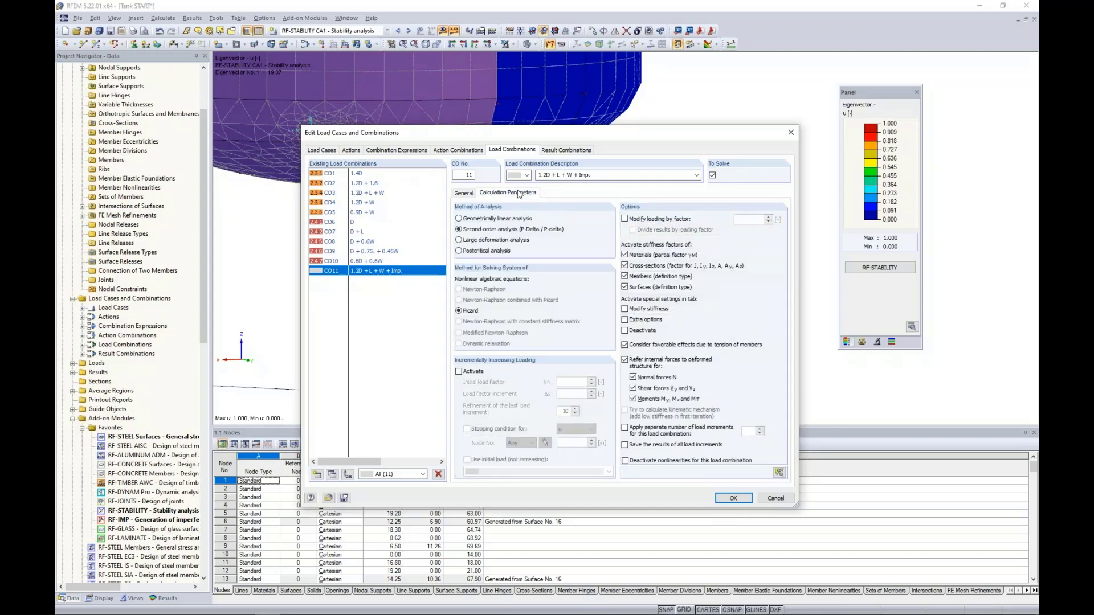
left_click(626, 320)
left_click(560, 193)
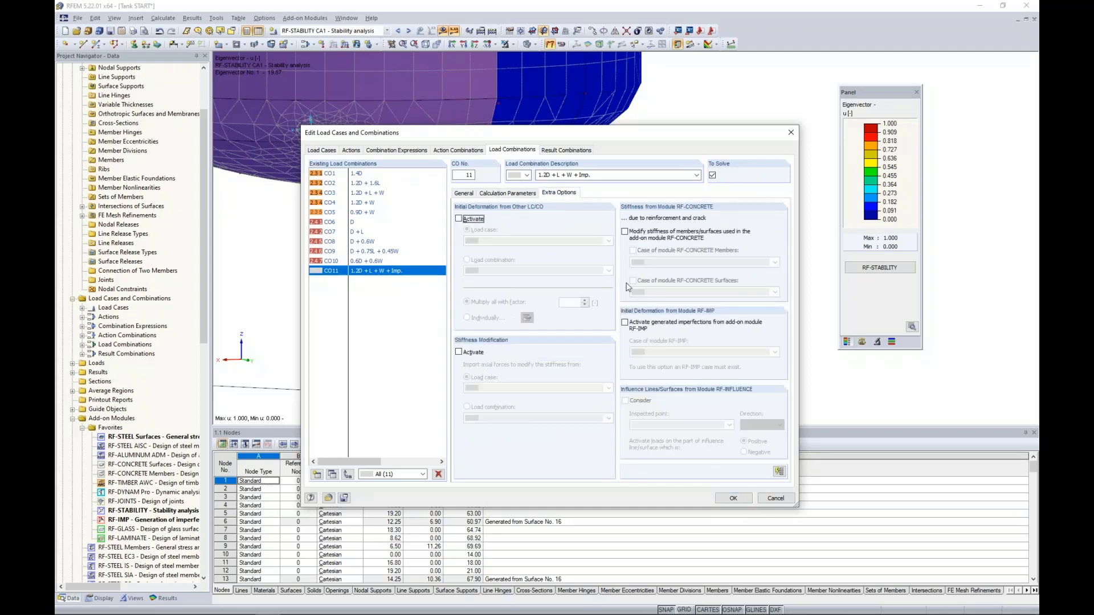
left_click(625, 322)
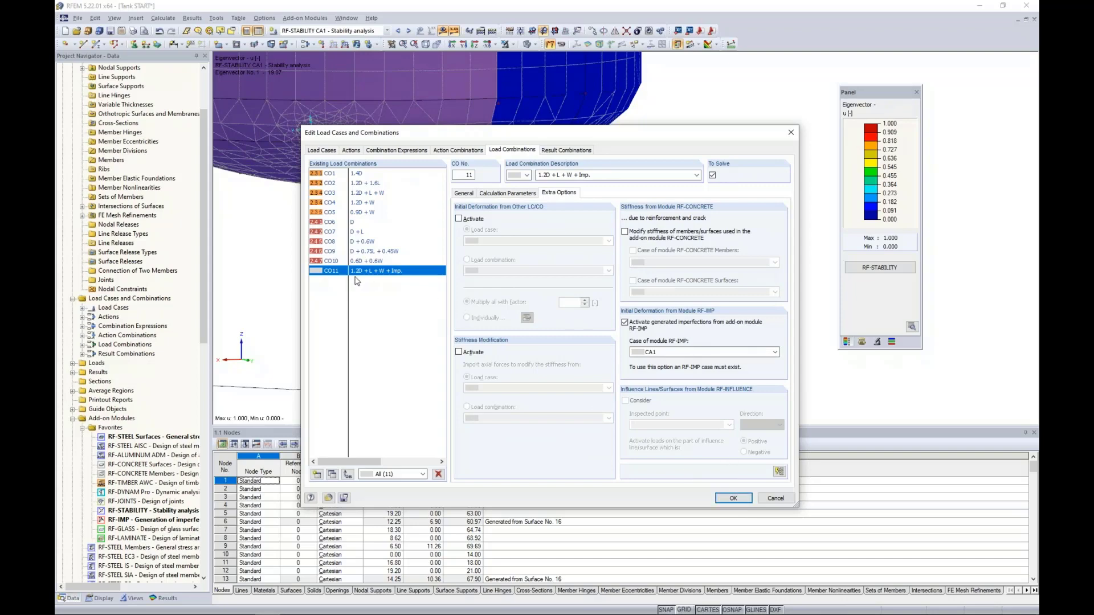
left_click(731, 498)
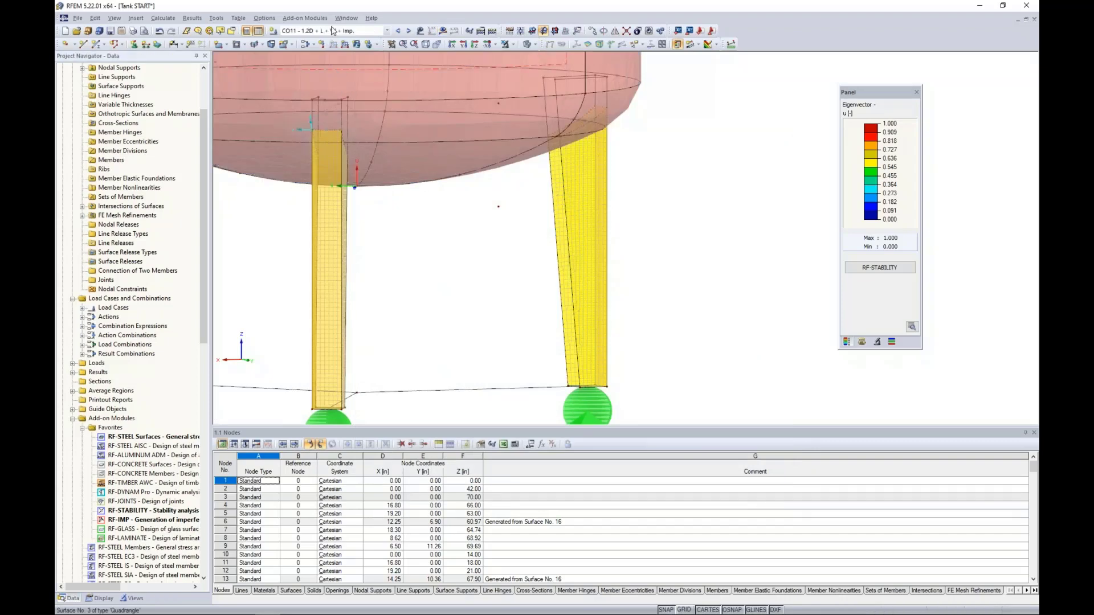
- Calculate load combination CO11 and display its global deformations in the Y direction on the tank and legs
left_click(442, 31)
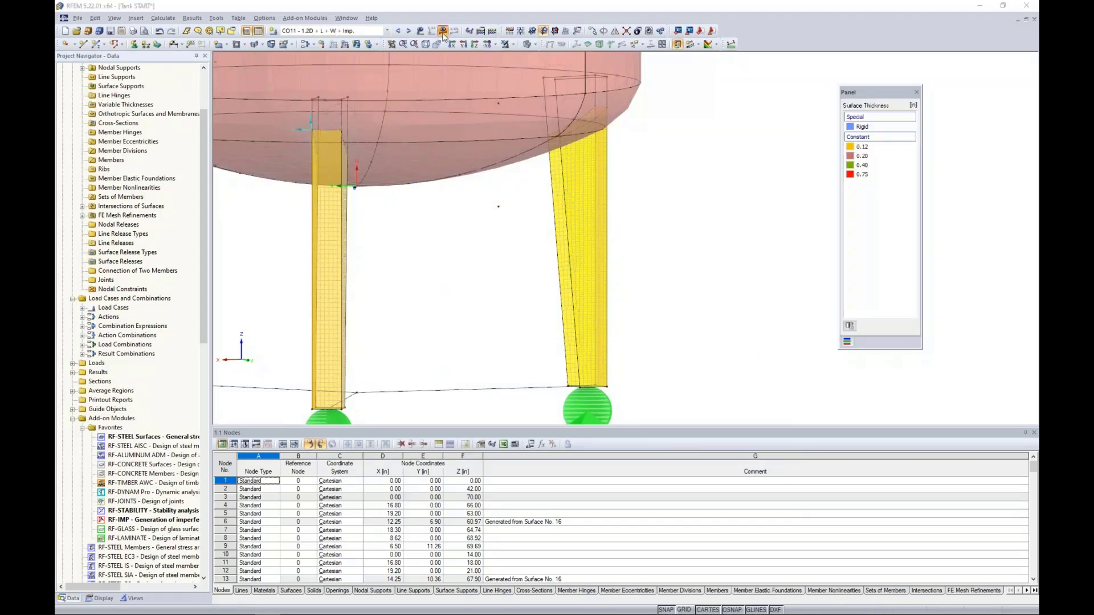
left_click(528, 329)
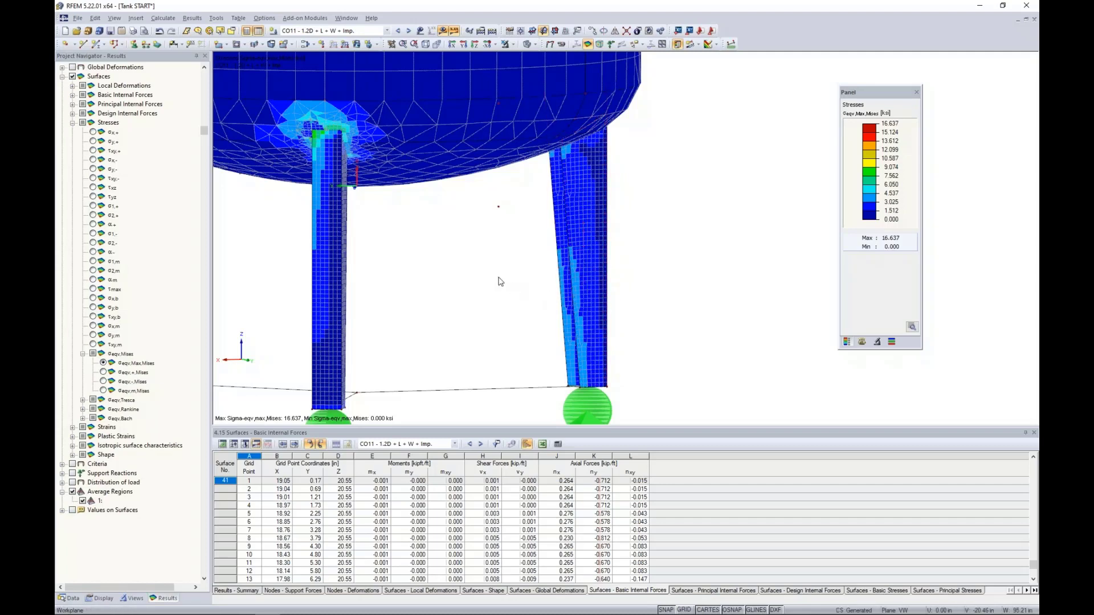
left_click(72, 122)
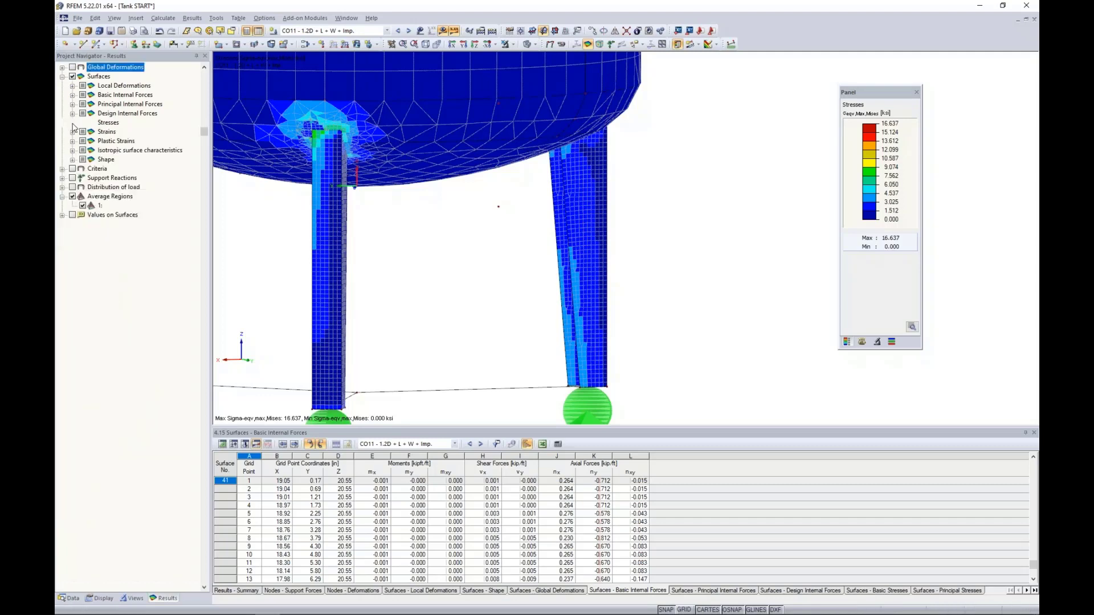
left_click(62, 67)
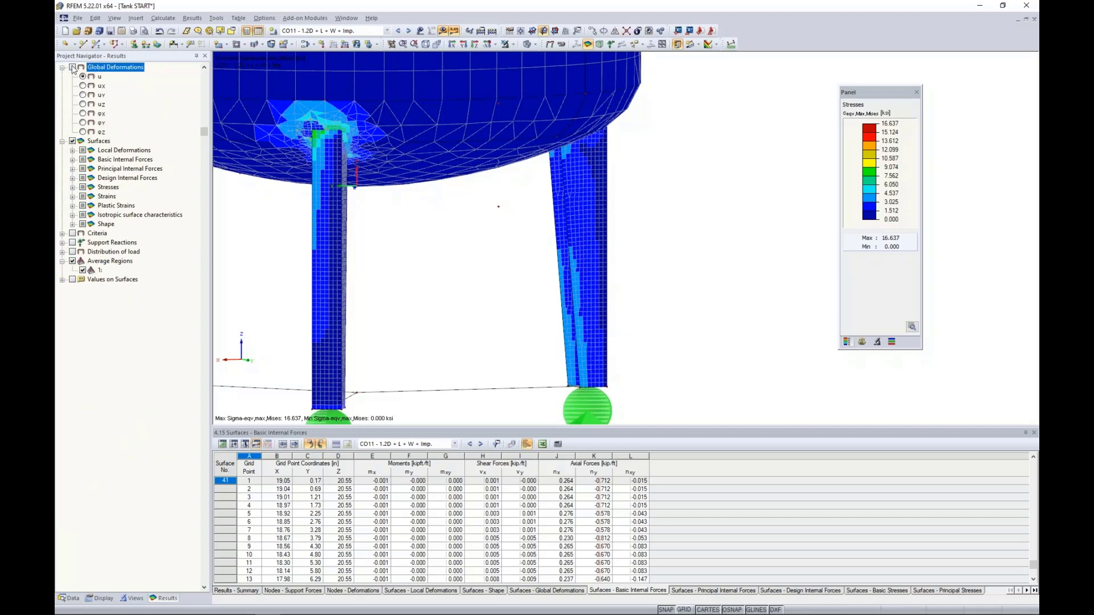
left_click(72, 67)
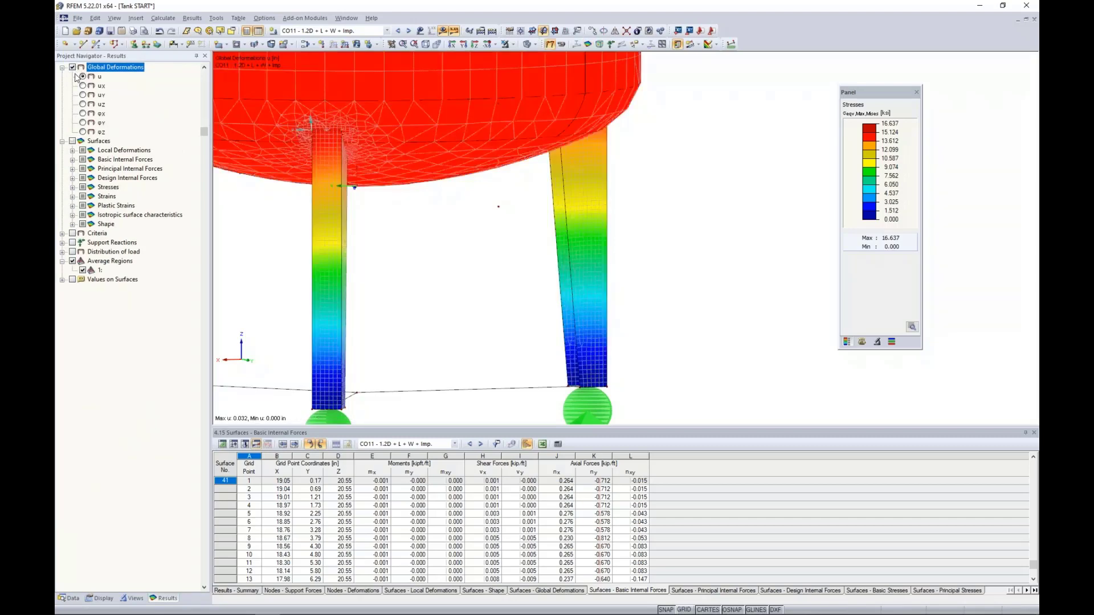
left_click(83, 95)
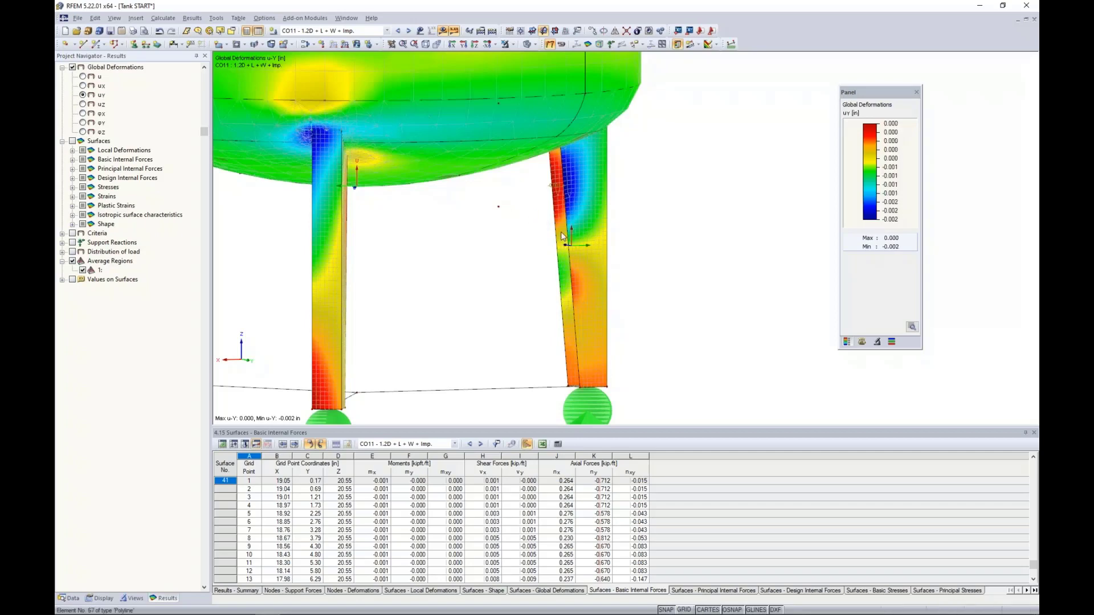
scroll(531, 218, "up", 2)
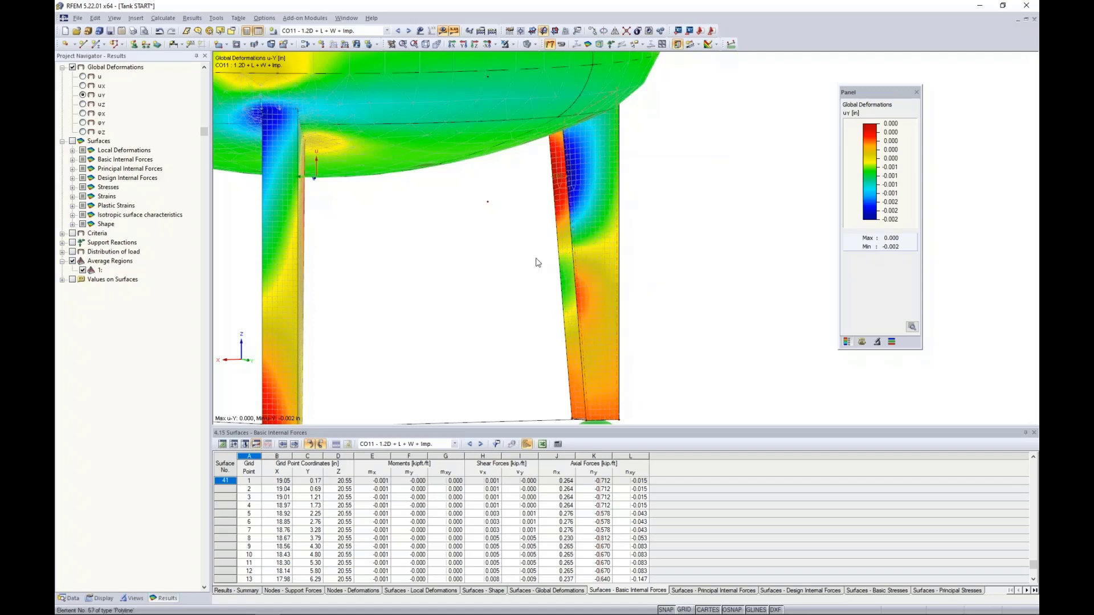
scroll(484, 263, "down", 3)
middle_click_drag(476, 264, 593, 264)
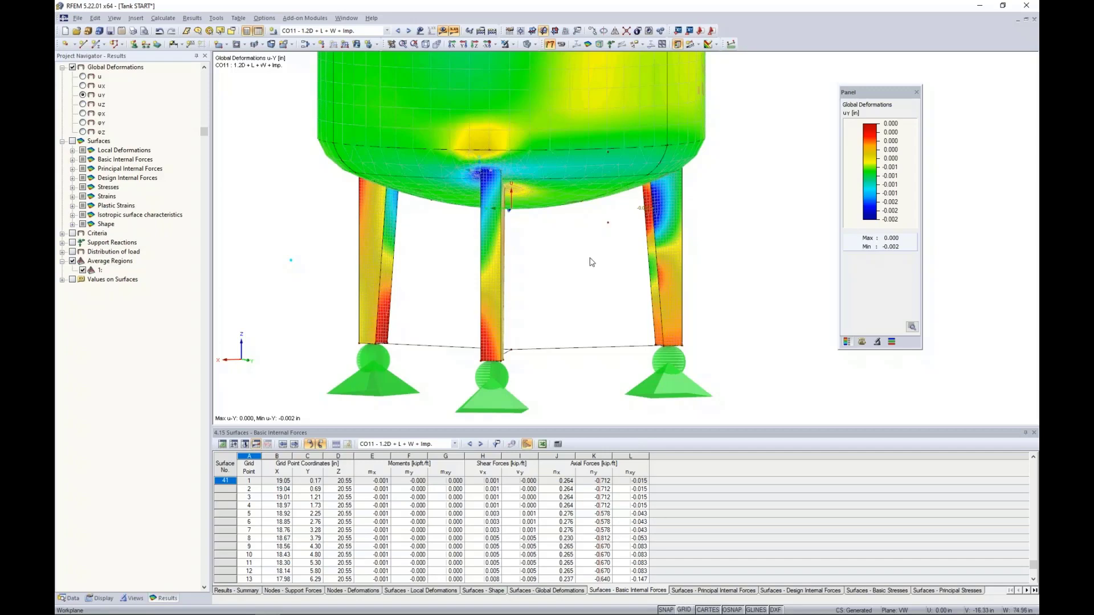
scroll(591, 262, "down", 3)
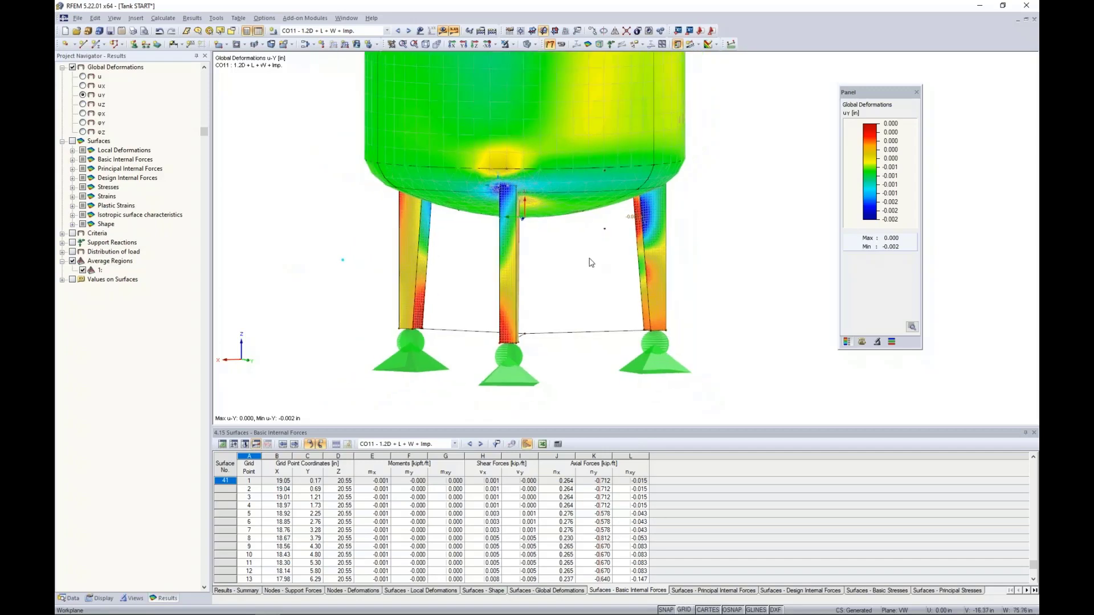
middle_click_drag(590, 262, 585, 287)
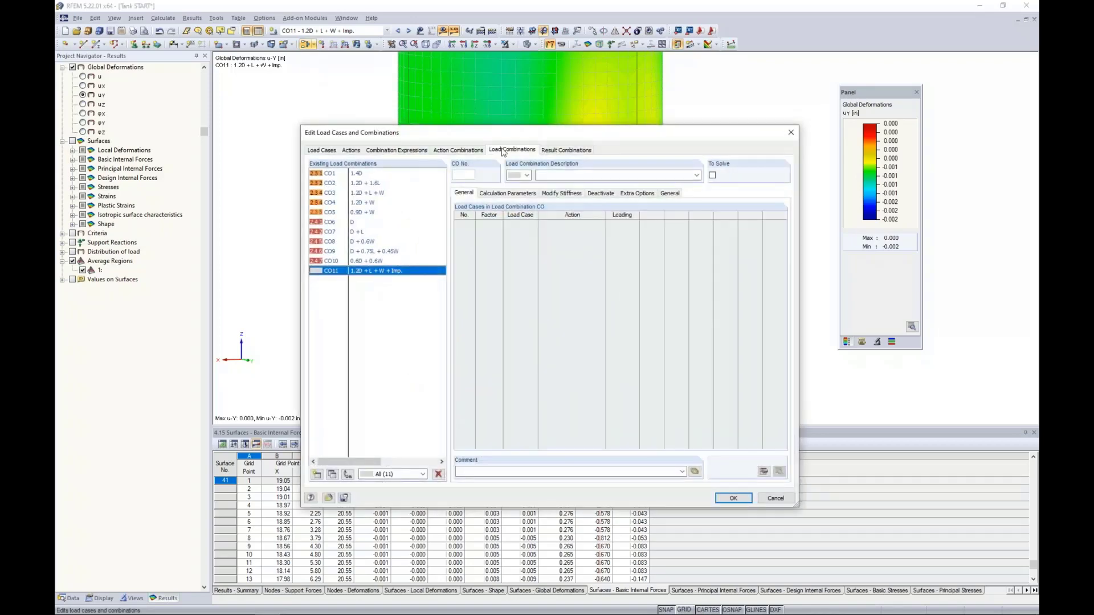
- Create another load combination with the description "1.2D + L + W + Imp. + Failure."
left_click(505, 194)
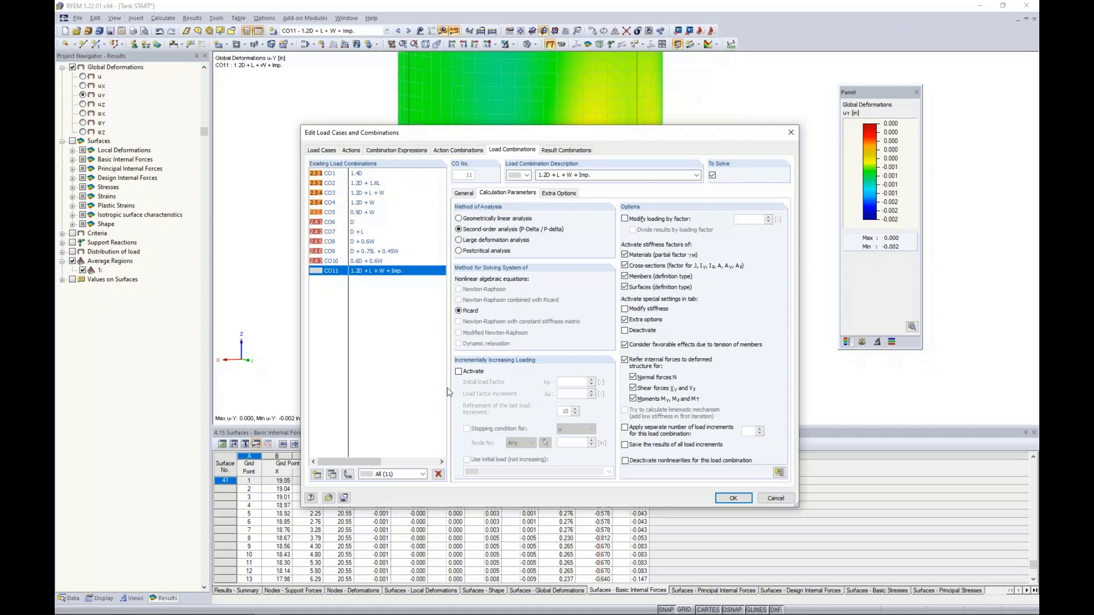
left_click(317, 474)
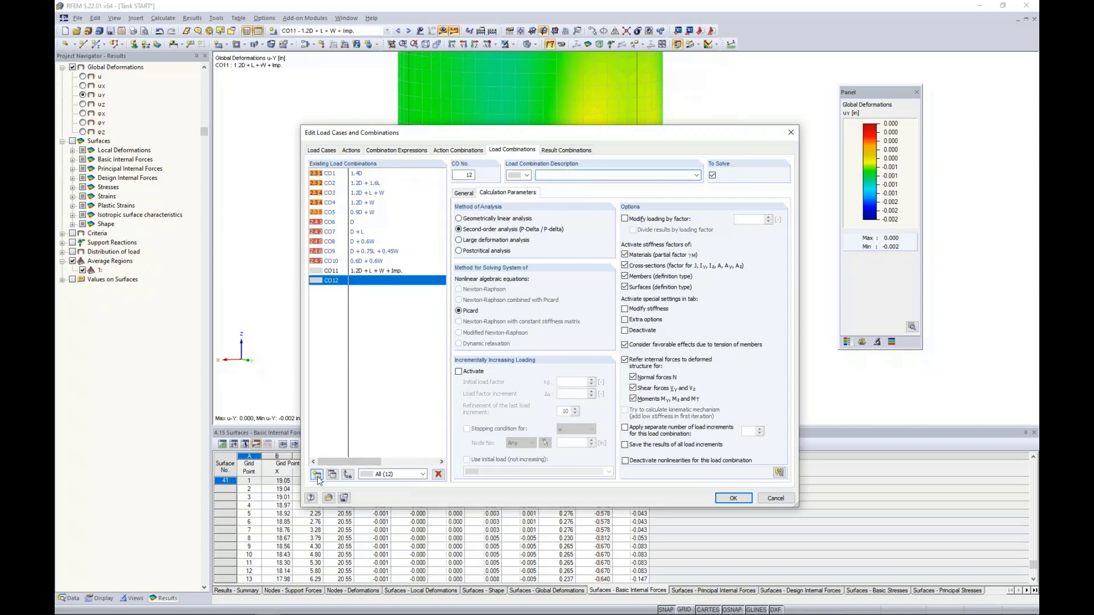
left_click(554, 175)
type("1.2D + L + W + Imp. + Failure")
- Activate incrementally increasing loading with a load factor increment of 1.000, a stopping condition of u = 6.000 in at any node, and an initial load
left_click(473, 371)
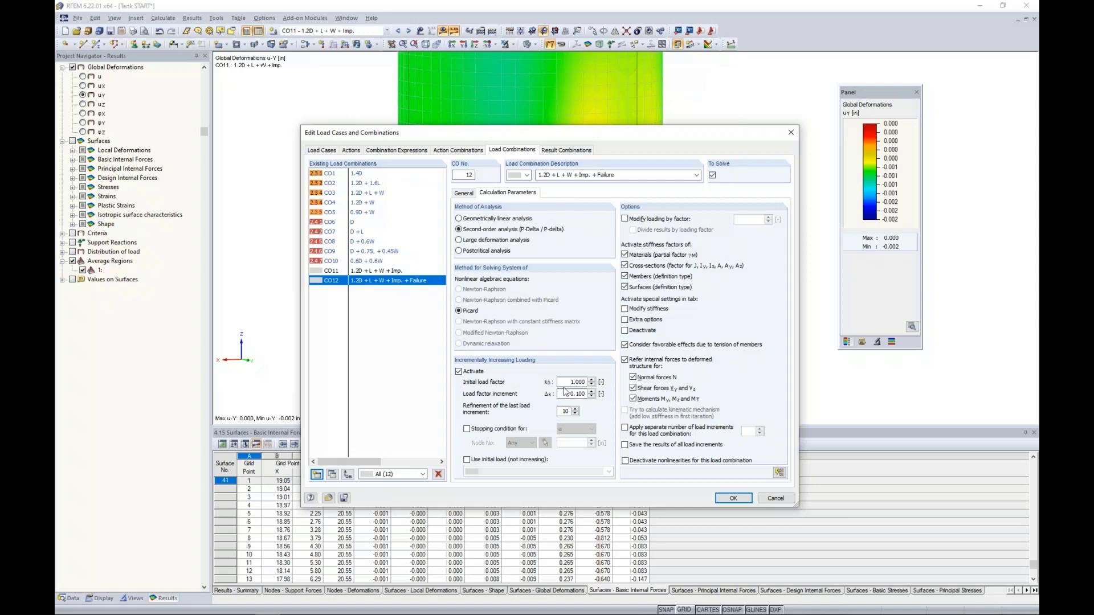
double_click(572, 393)
type("1")
left_click(467, 428)
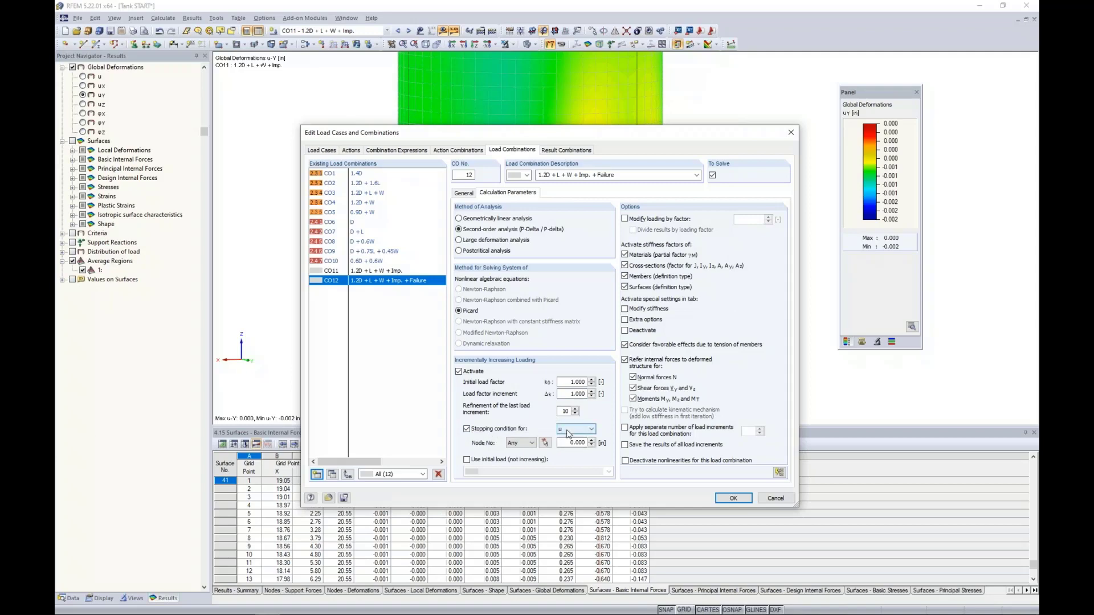
left_click(575, 443)
type("6.")
left_click(468, 460)
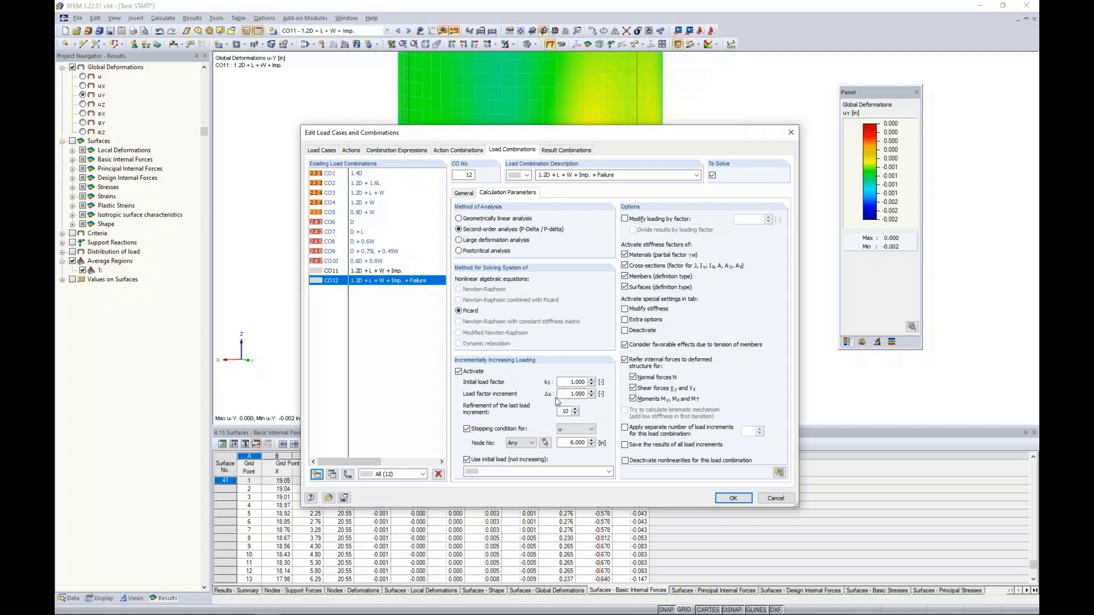
- Create a load combination described as "1.2D" that contains only the Self-Weight load case with a factor of 1.20
left_click(317, 475)
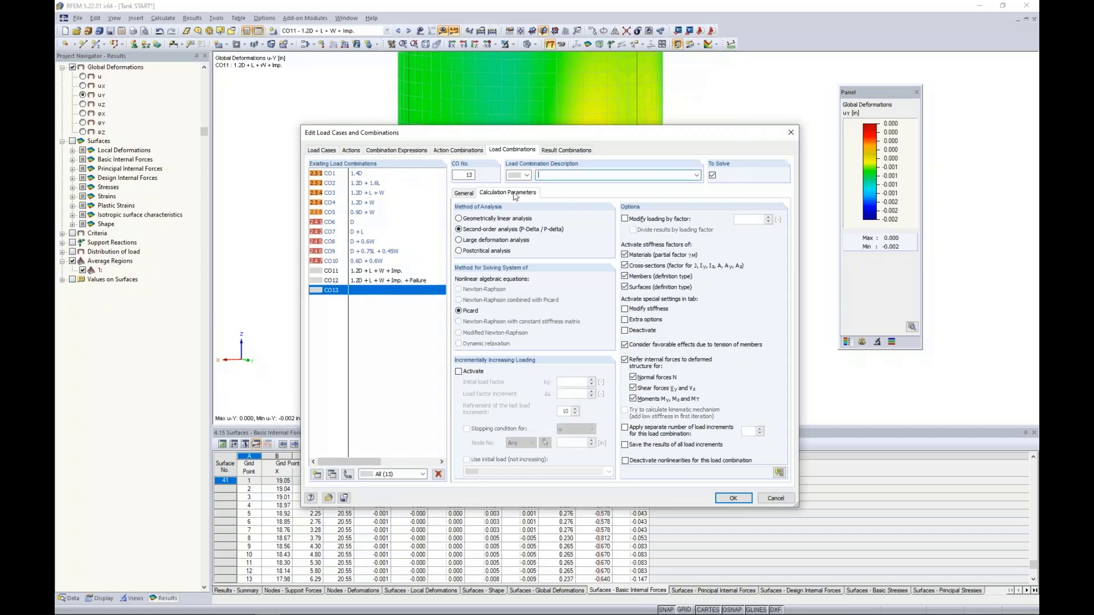
left_click(464, 193)
left_click(544, 174)
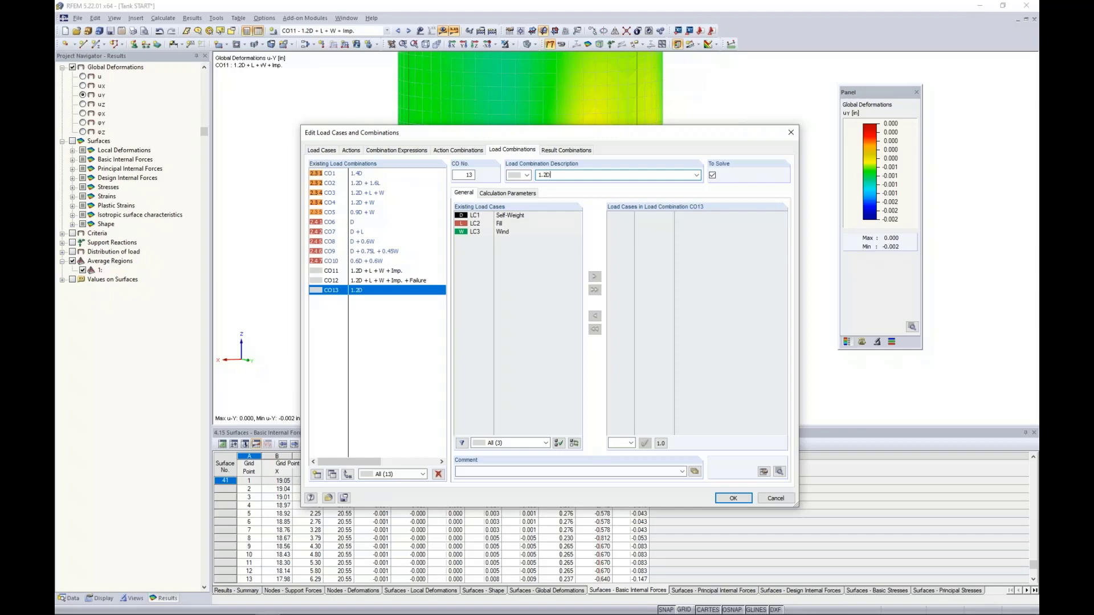
double_click(519, 215)
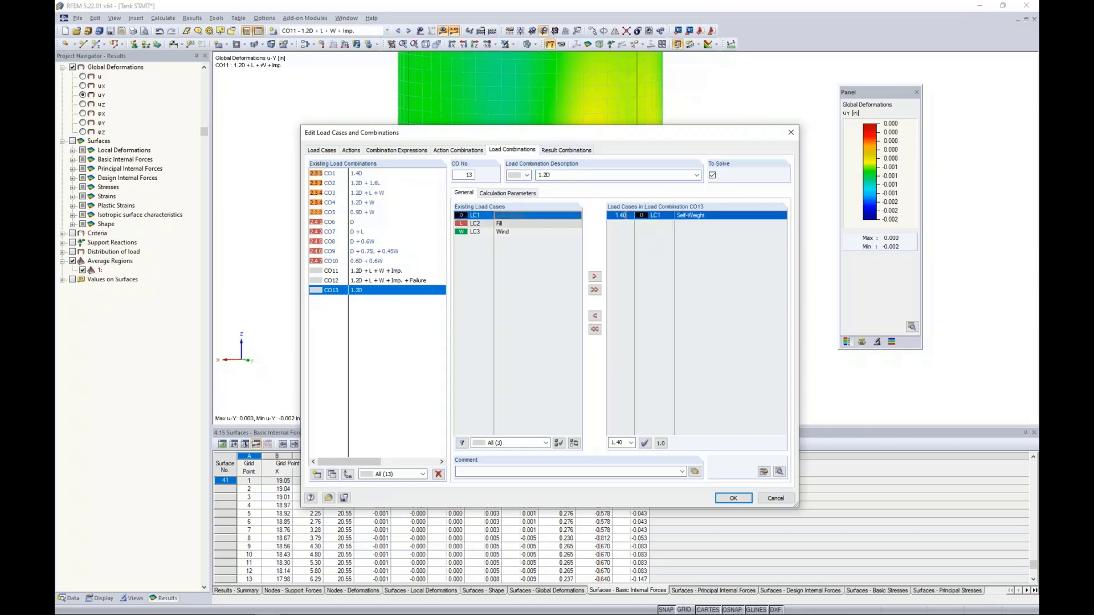
left_click(627, 215)
left_click(630, 215)
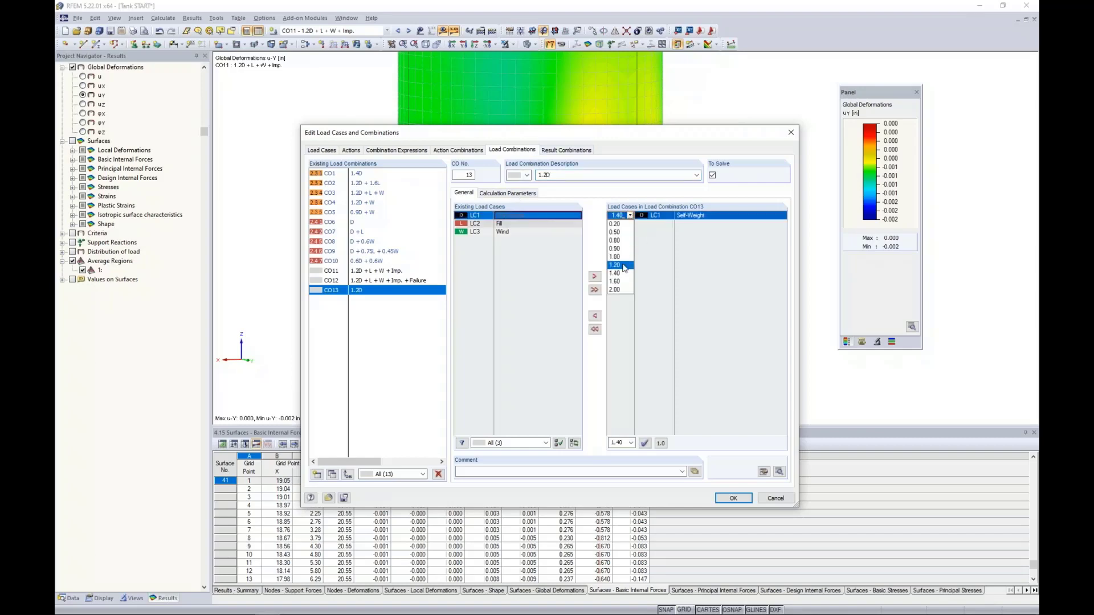
left_click(624, 267)
- Assign load combination CO13 (1.2D) as the non-increasing initial load of the Failure combination CO12
left_click(506, 193)
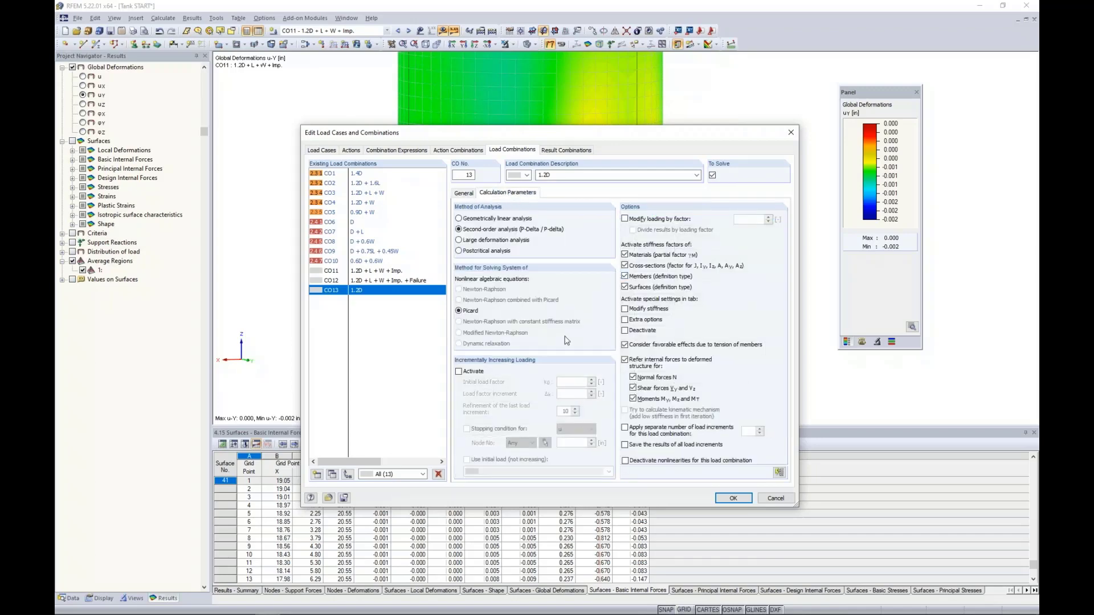
left_click(463, 193)
left_click(396, 282)
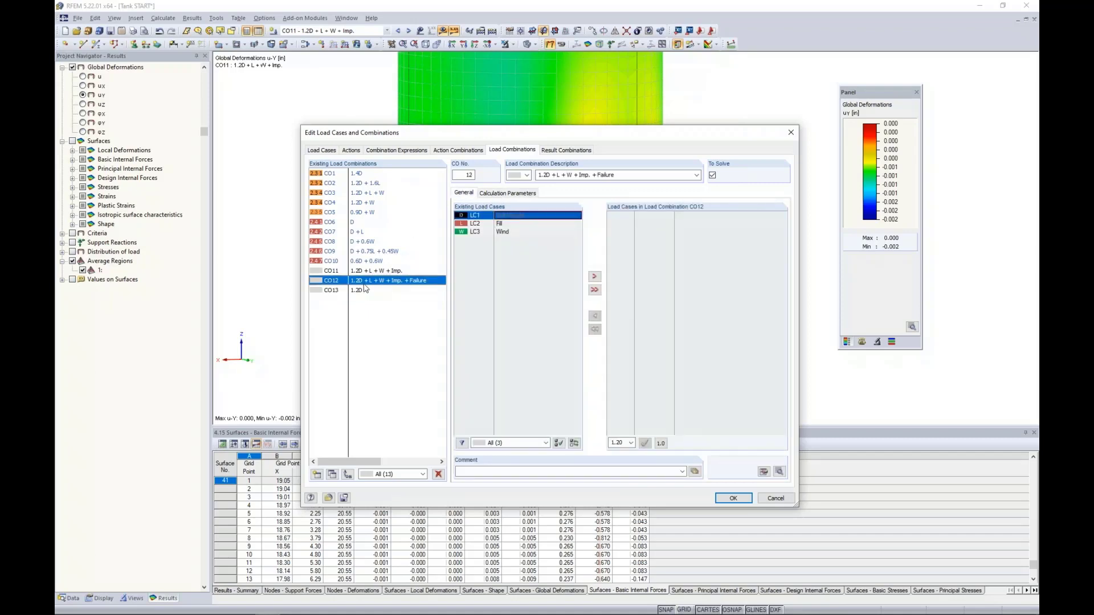
left_click(499, 194)
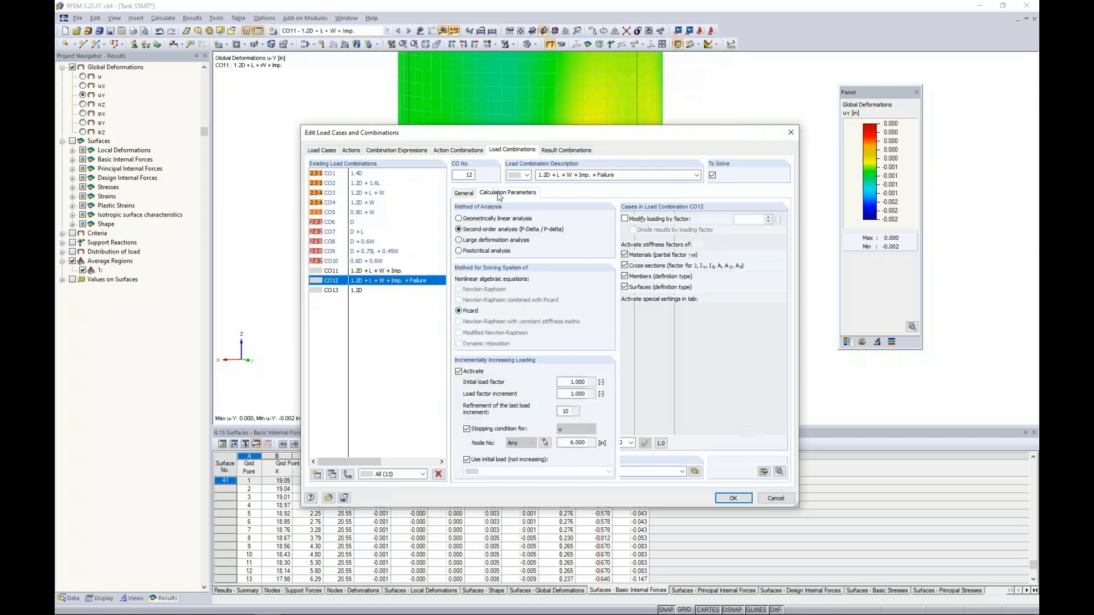
left_click(493, 472)
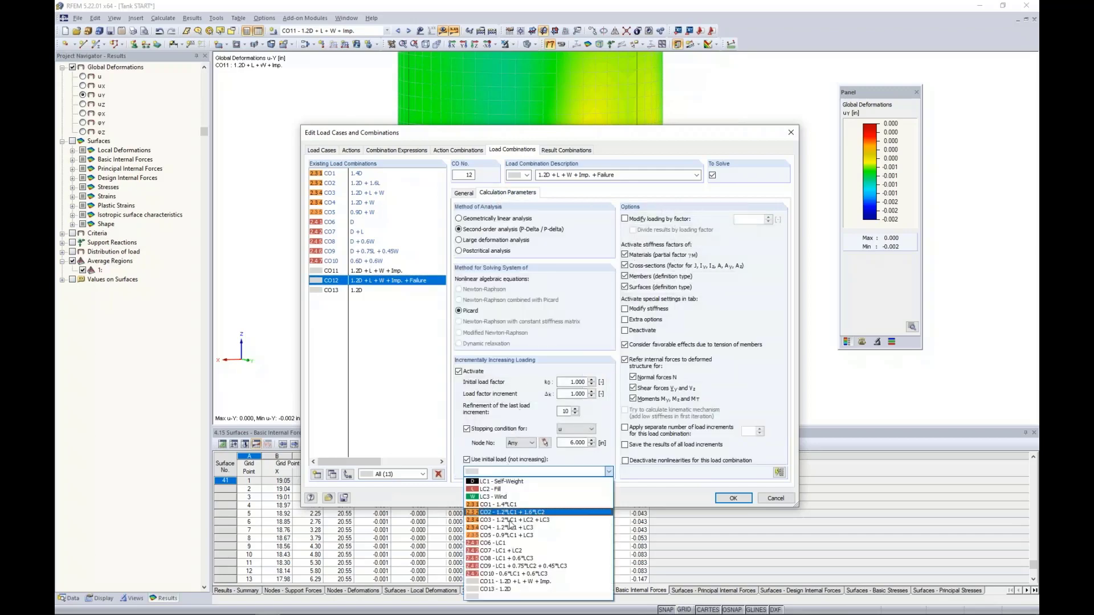
left_click(530, 589)
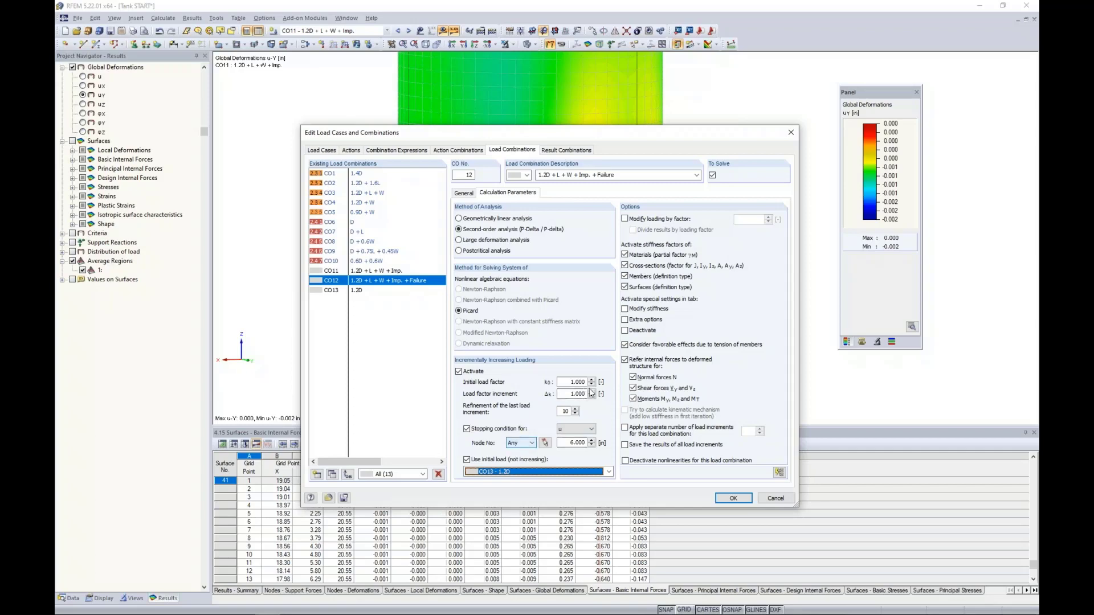
- Activate extra options for the Failure combination and include the generated imperfections of RF-IMP case CA1
left_click(625, 320)
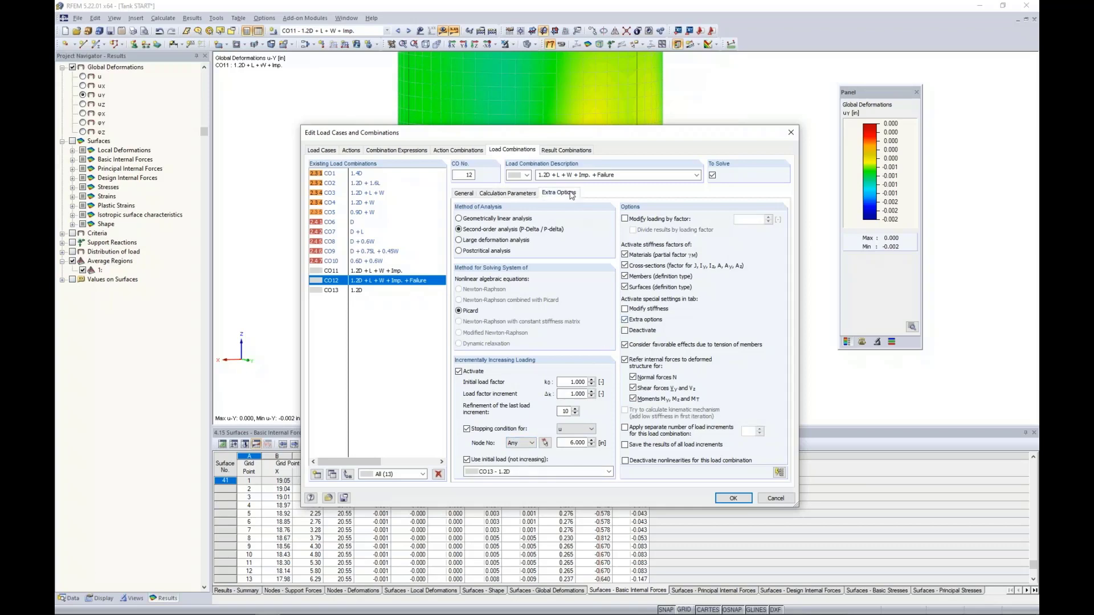
left_click(571, 194)
left_click(625, 323)
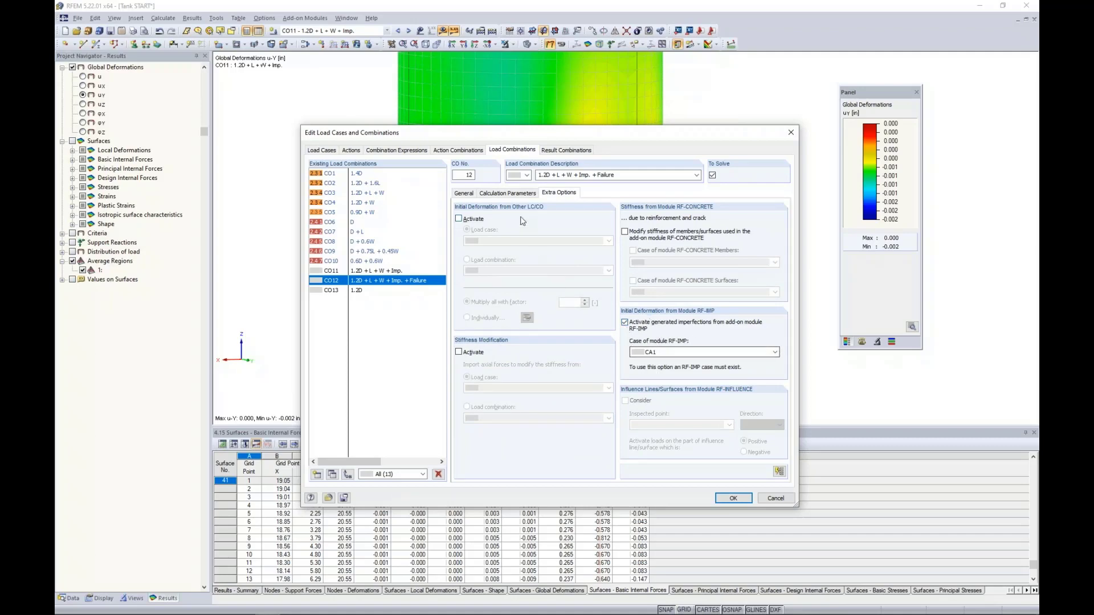
- Save the results of all load increments for the Failure combination and set its method to large deformation analysis
left_click(515, 194)
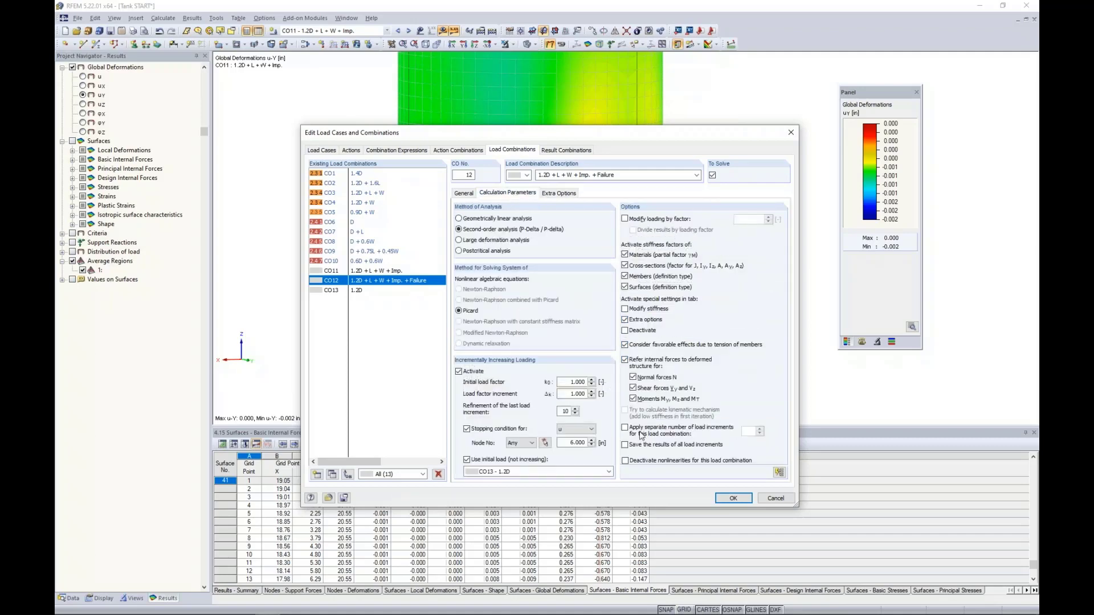
left_click(625, 446)
left_click(466, 244)
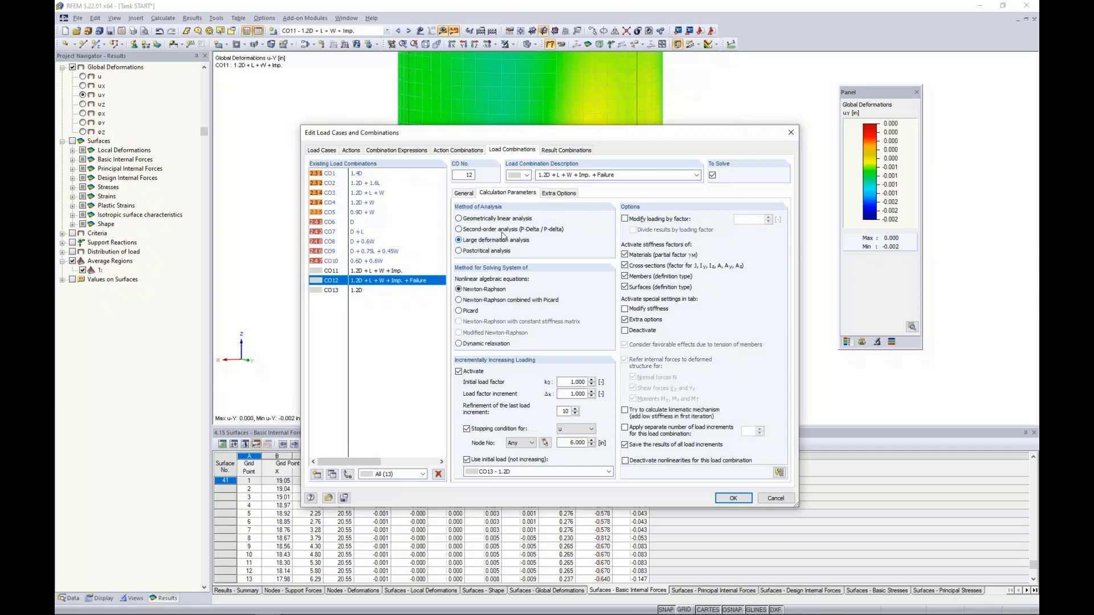
- Add the Fill and Wind load cases to the Failure combination with factors of 1.00
left_click(463, 194)
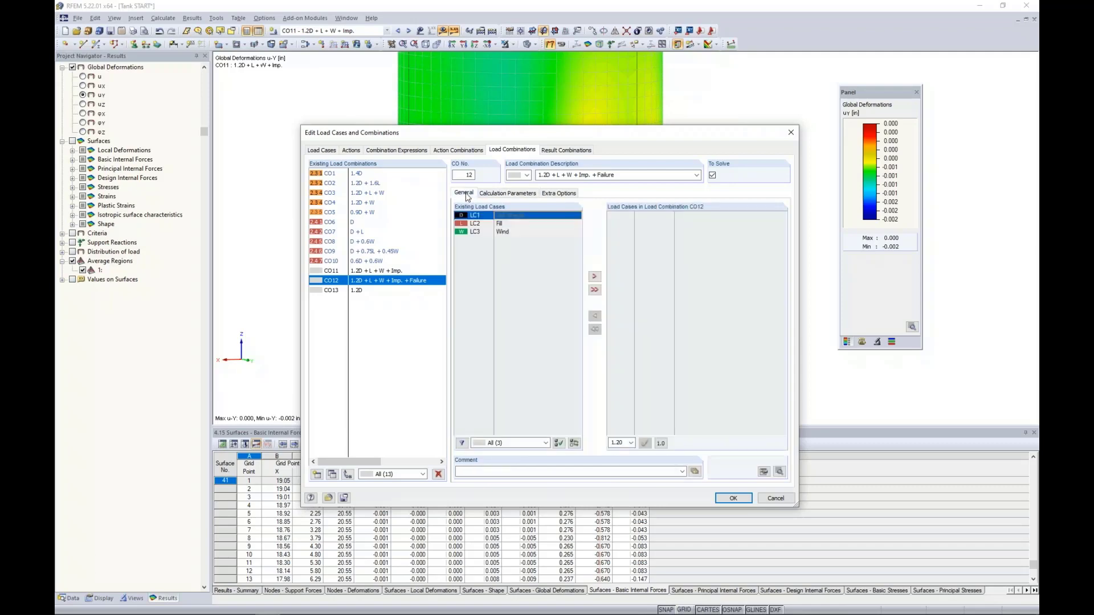
left_click(500, 224)
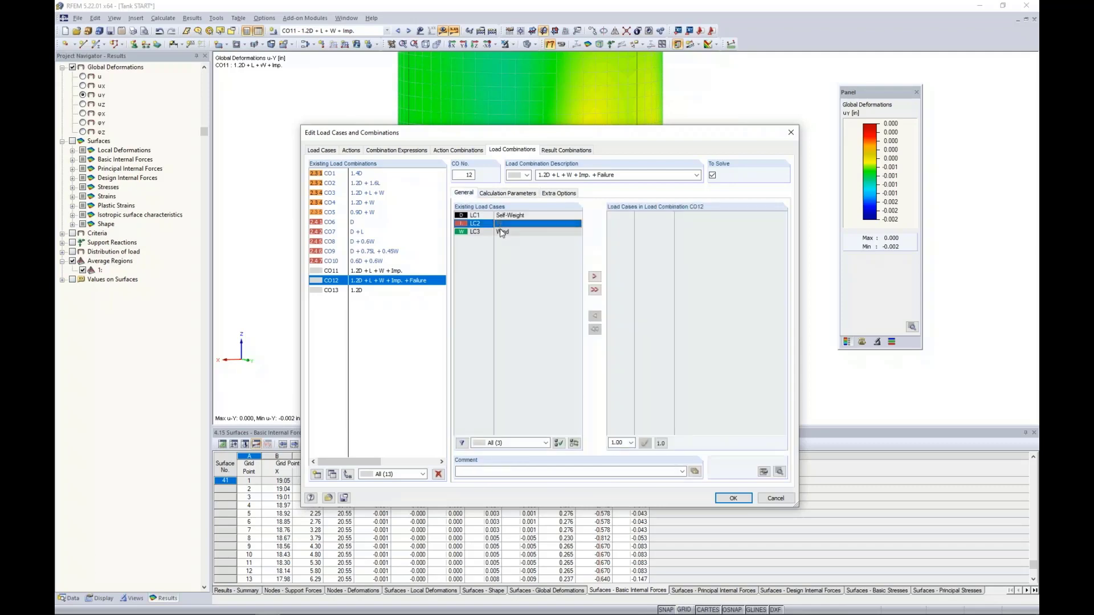
left_click(500, 232, "shift")
left_click(594, 277)
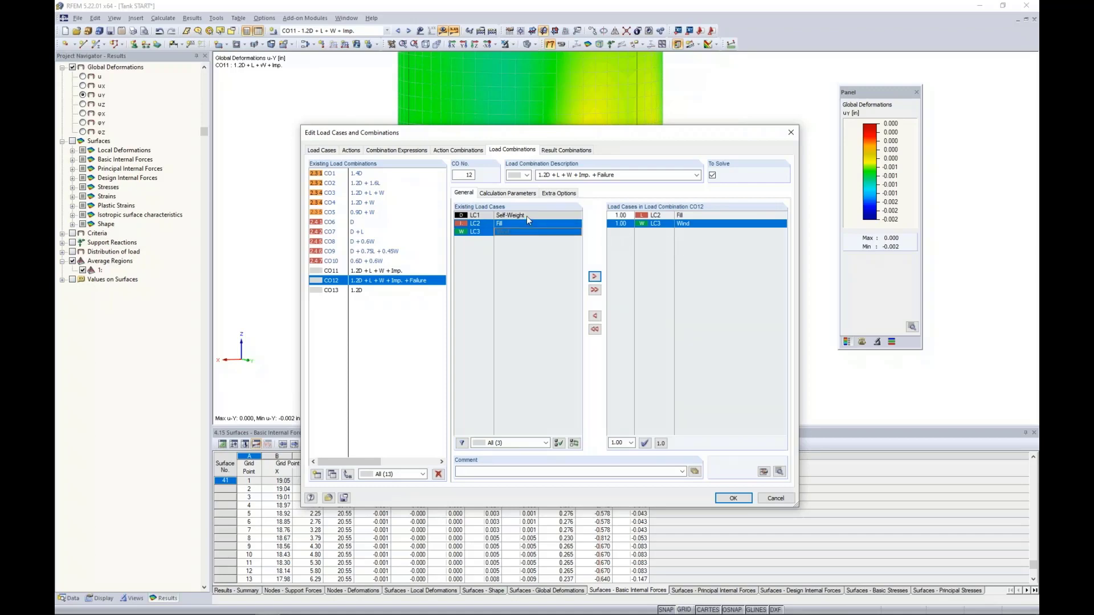
- Review the Failure combination's calculation parameters, save the load combinations and accept deleting the existing results and FE mesh
left_click(515, 193)
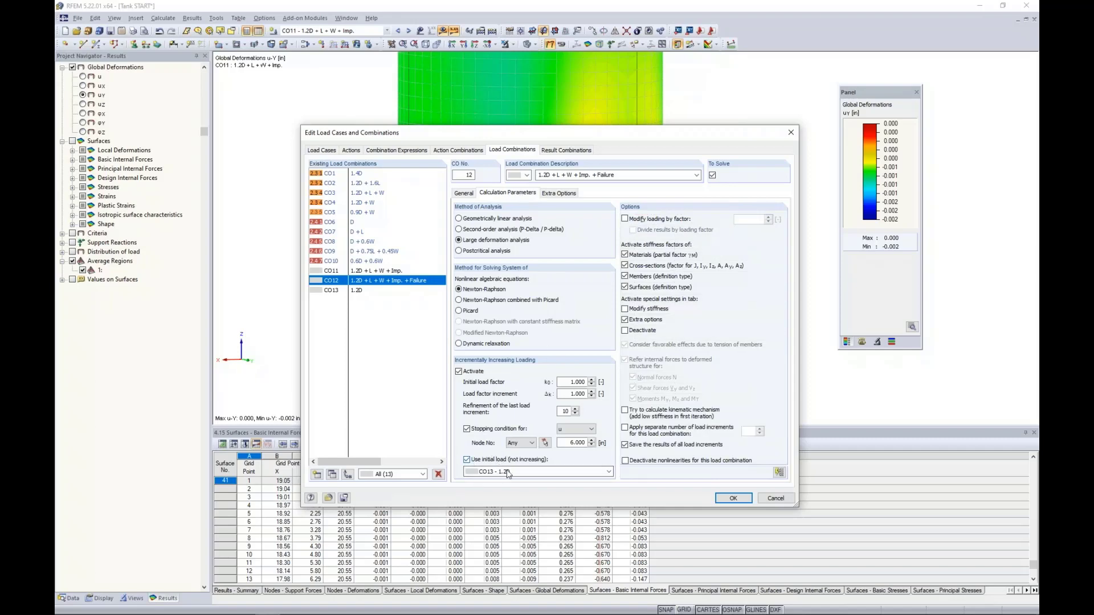
left_click(462, 194)
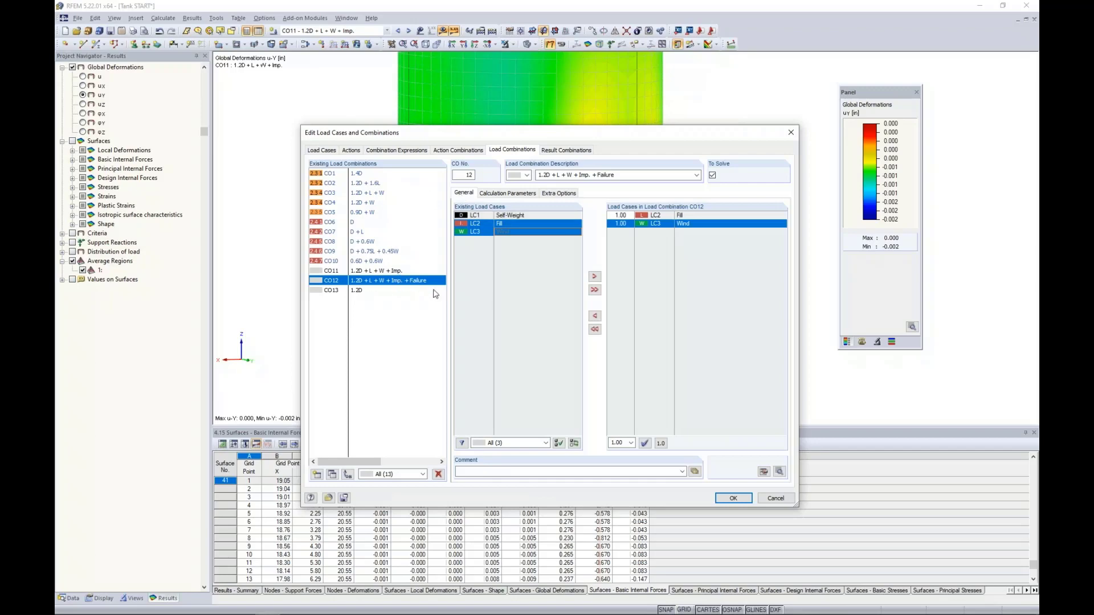
left_click(733, 498)
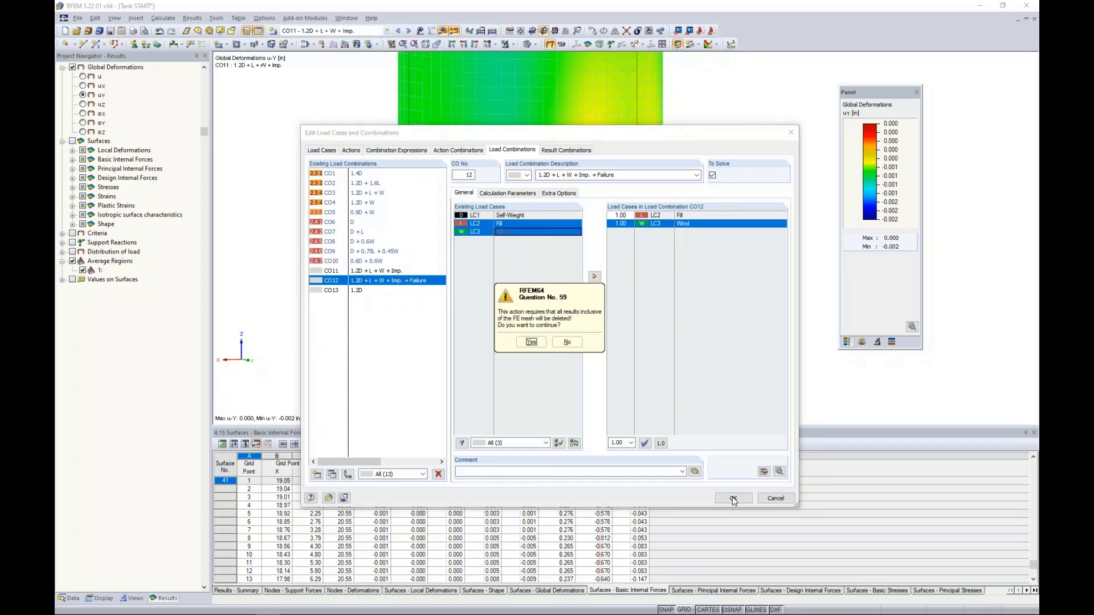
left_click(531, 342)
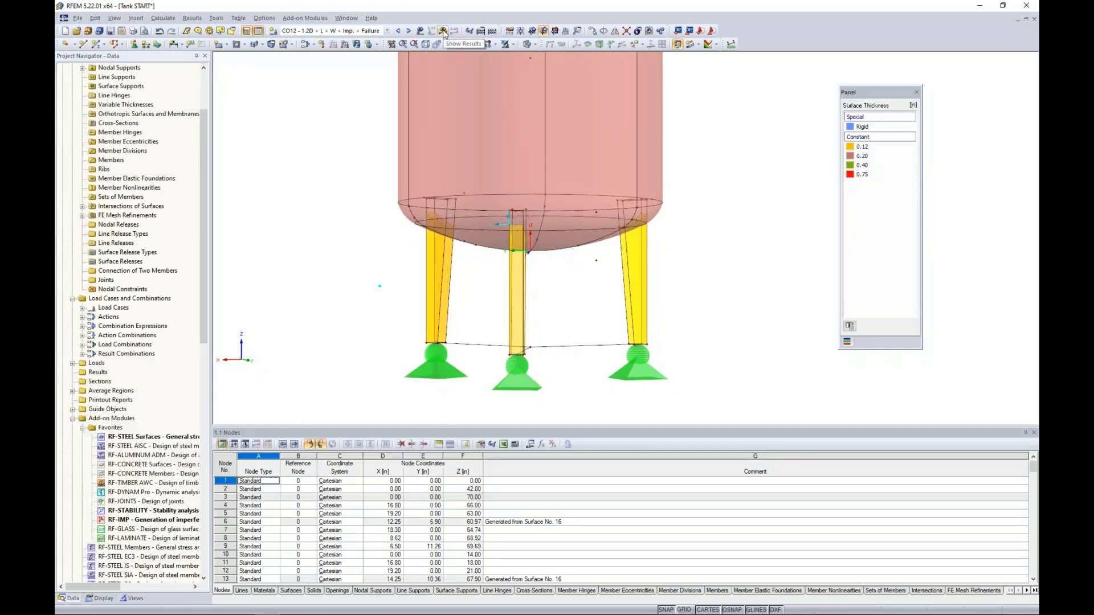
- Switch to the Tank FINISH model and display its global deformations by load increment
left_click(346, 18)
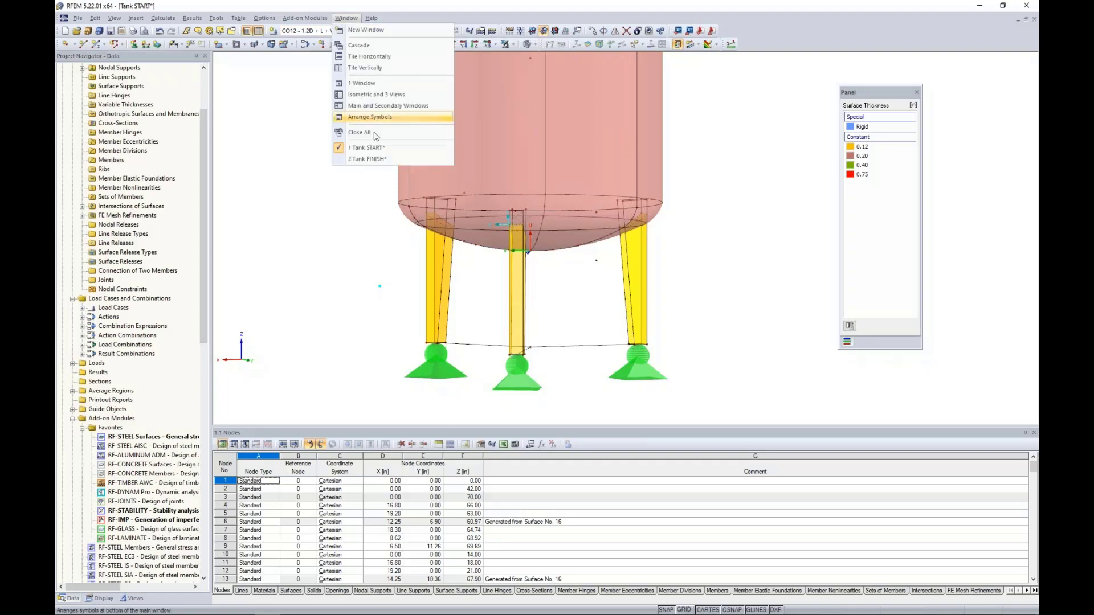
left_click(367, 159)
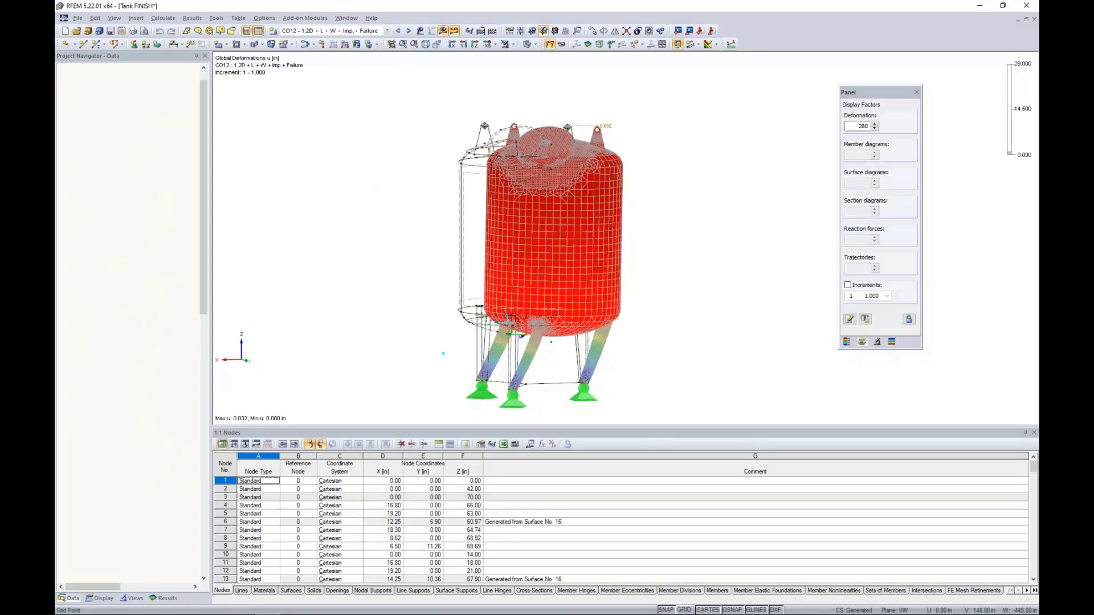
left_click(167, 598)
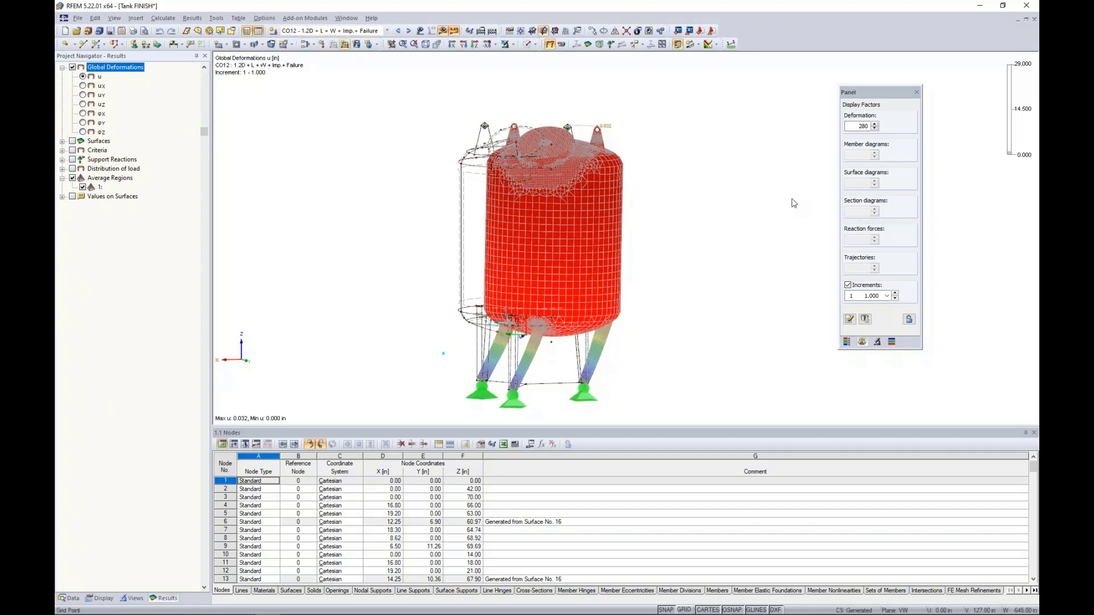
left_click(848, 285)
left_click(848, 285)
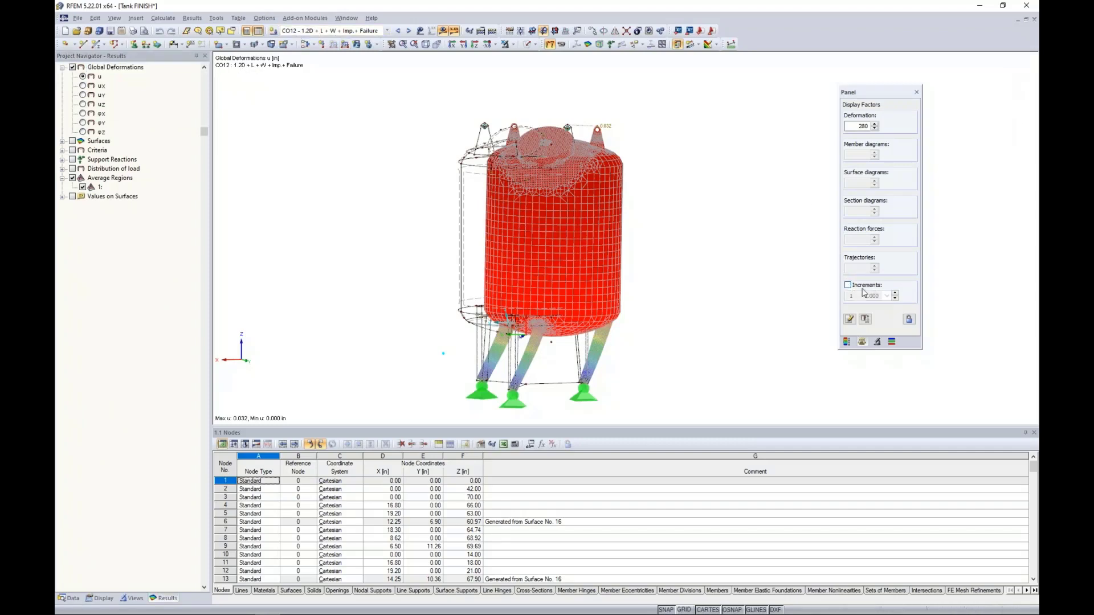
left_click(848, 284)
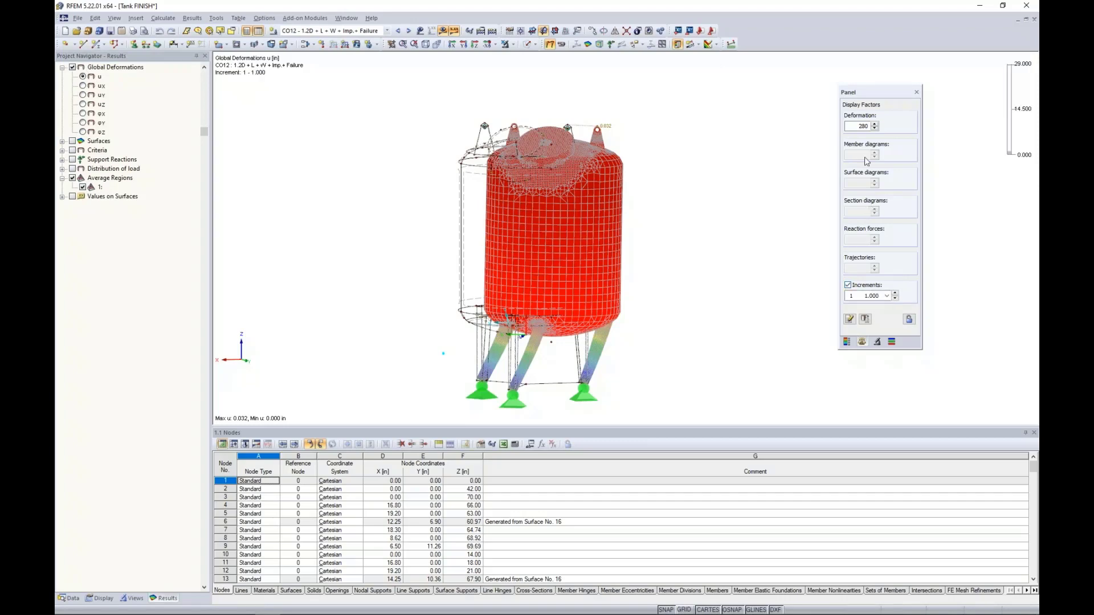
- Set the deformation display factor to 30 and lock it
double_click(861, 126)
type("30")
key("Return")
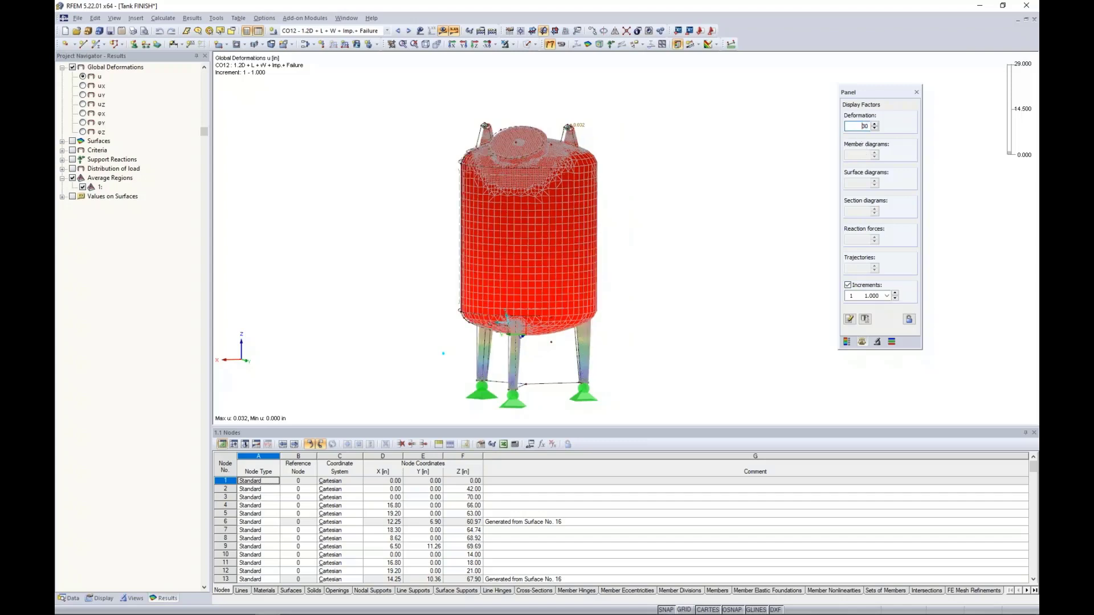
left_click(909, 320)
scroll(527, 283, "up", 5)
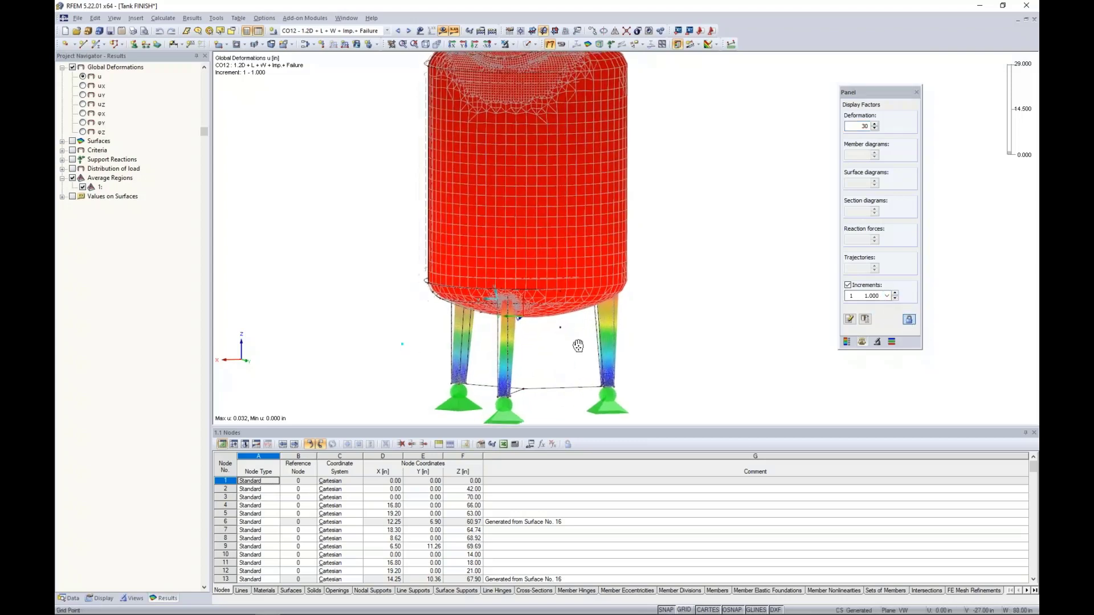
- Try displaying the FE mesh on surfaces, and restore the mesh display on surface results
left_click(100, 598)
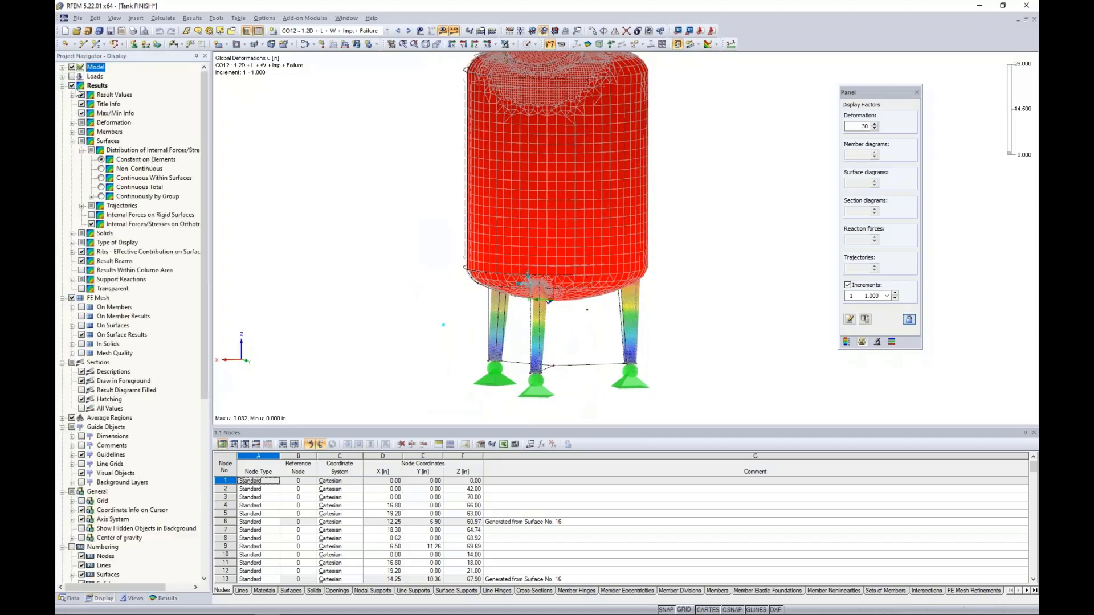
left_click(62, 86)
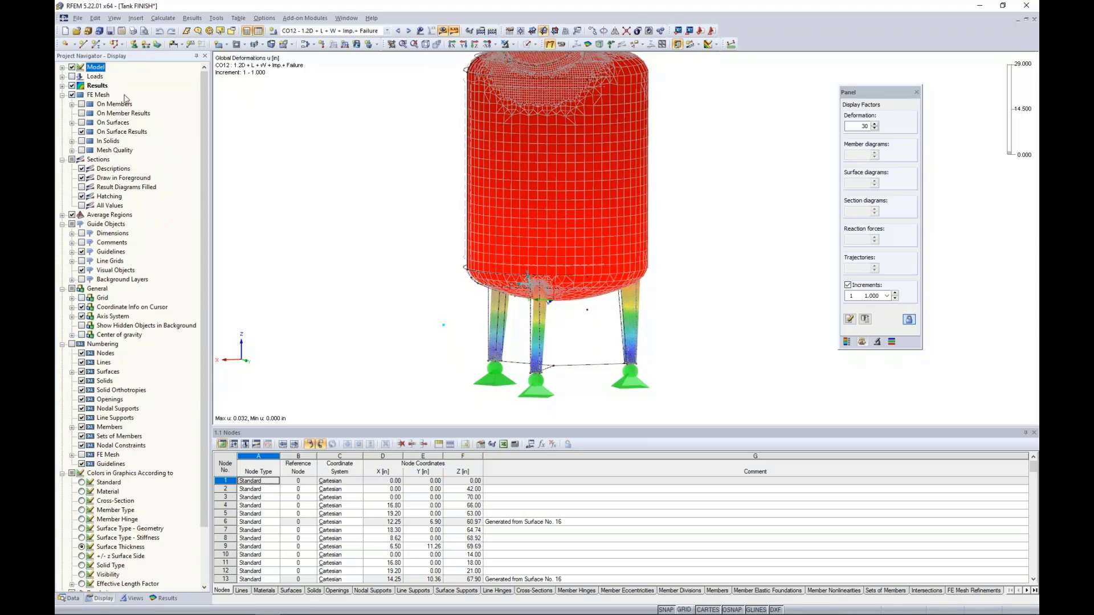
left_click(82, 122)
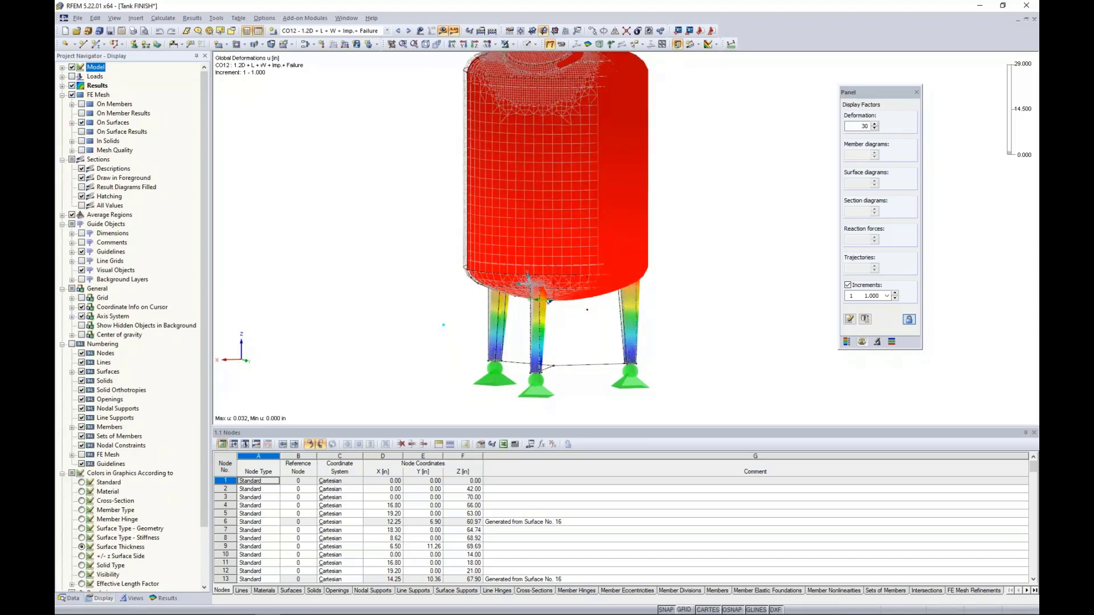
left_click(82, 122)
left_click(82, 131)
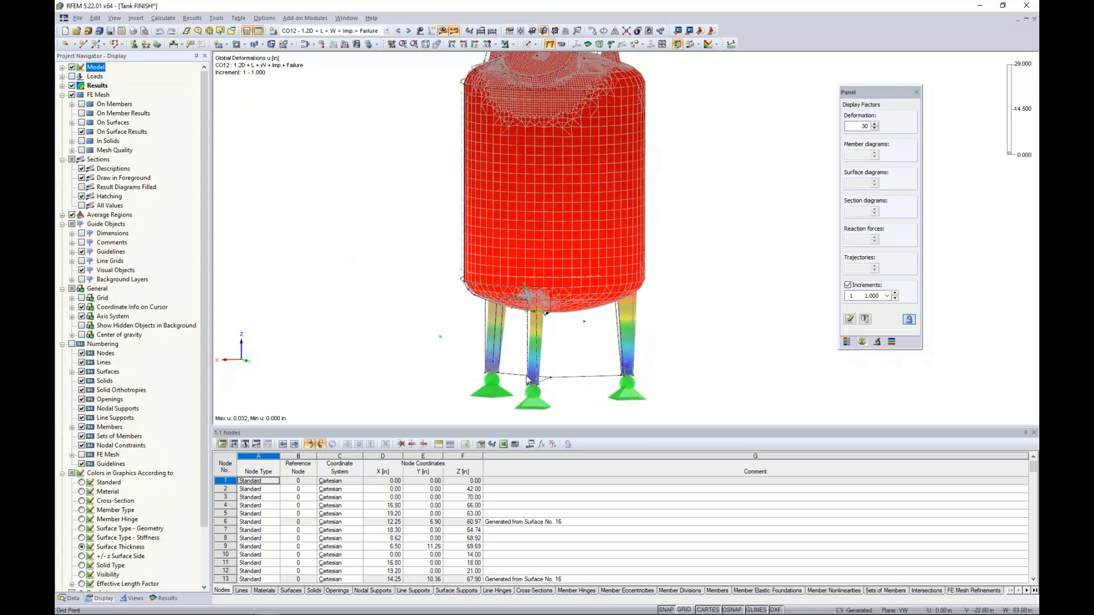
left_click(164, 598)
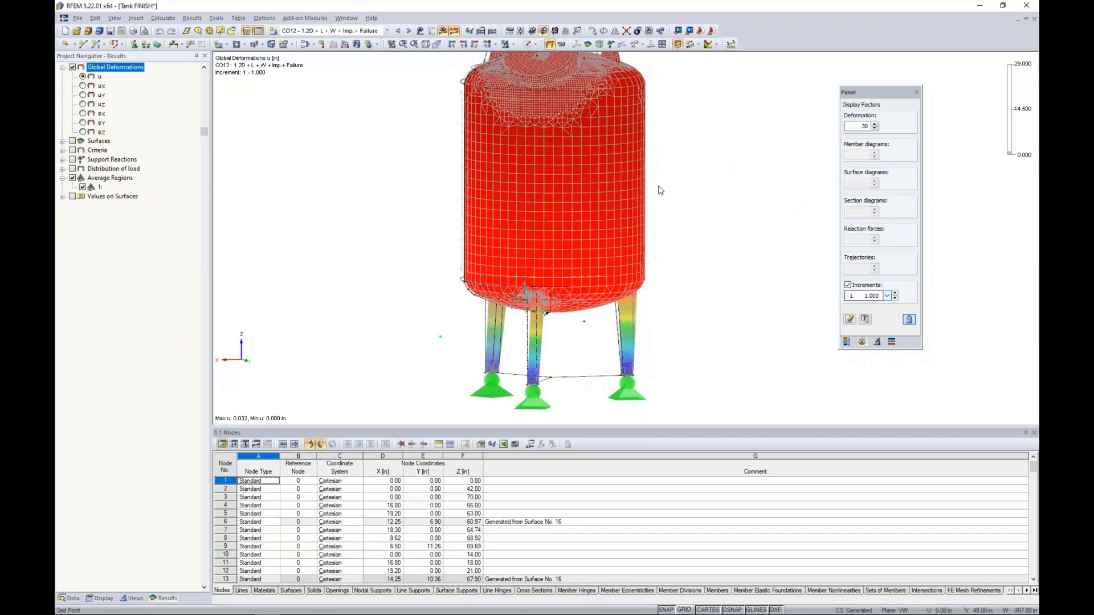
- Advance the CO12 global deformations to load increment 15 and examine the deformed tank legs up close
scroll(659, 193, "down", 2)
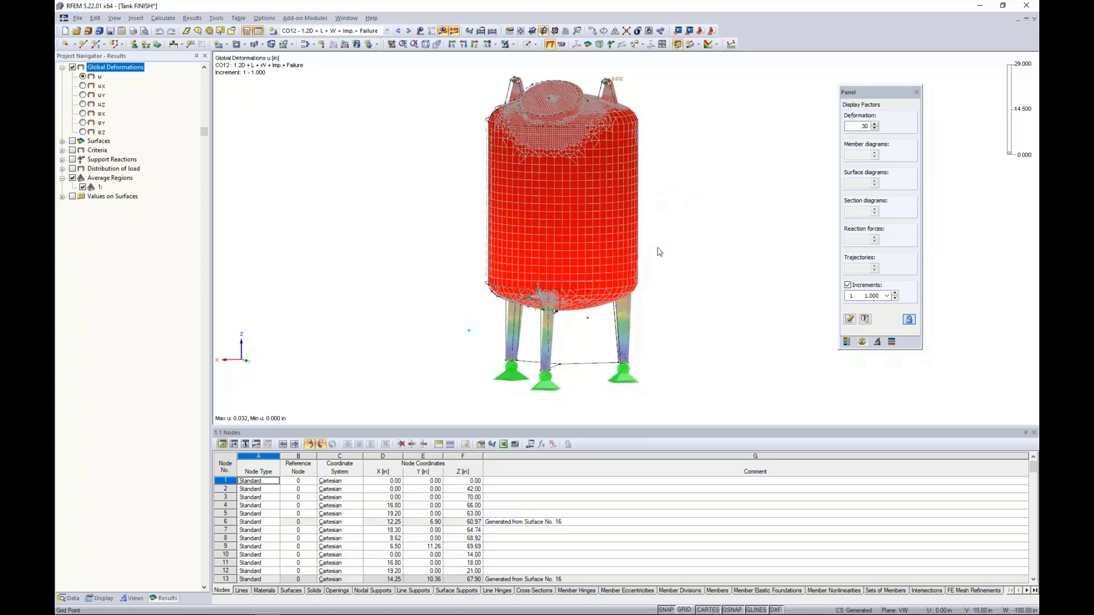
left_click(895, 293)
left_click(895, 294)
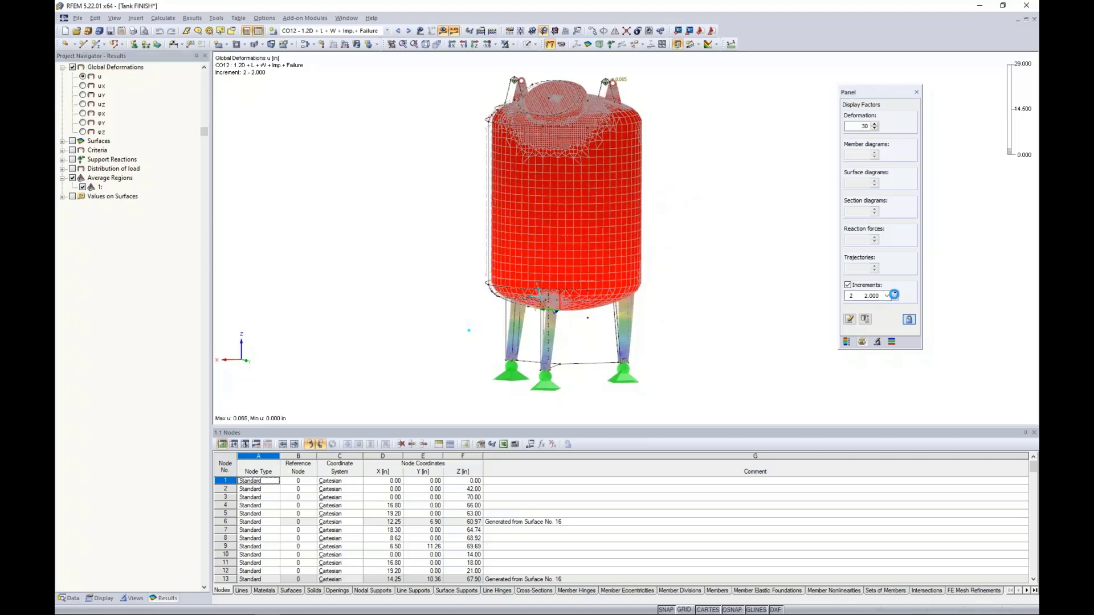
left_click(895, 293)
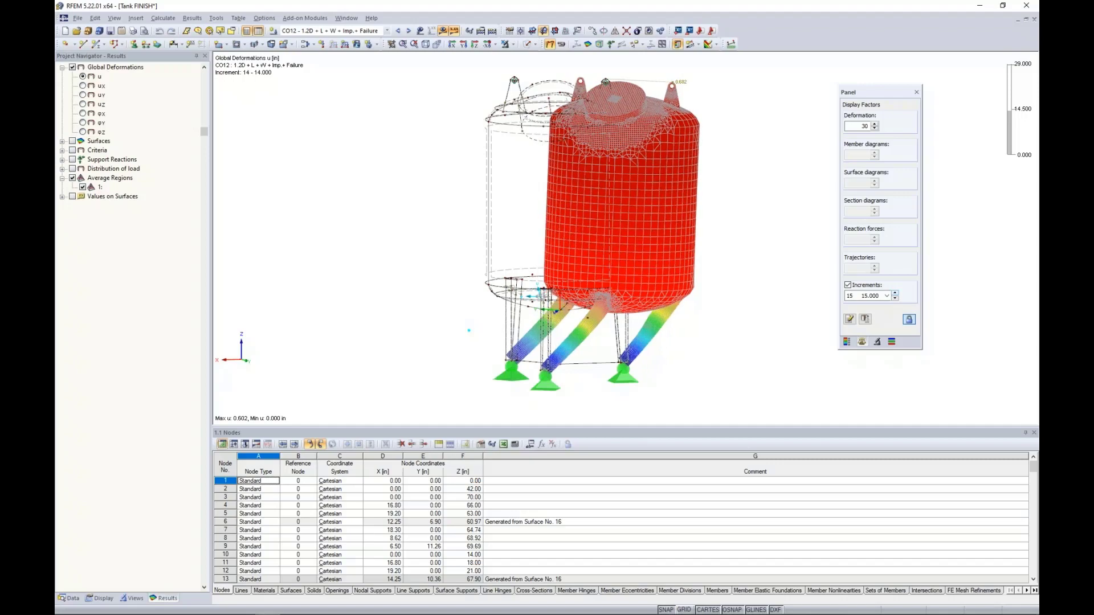
scroll(636, 330, "up", 5)
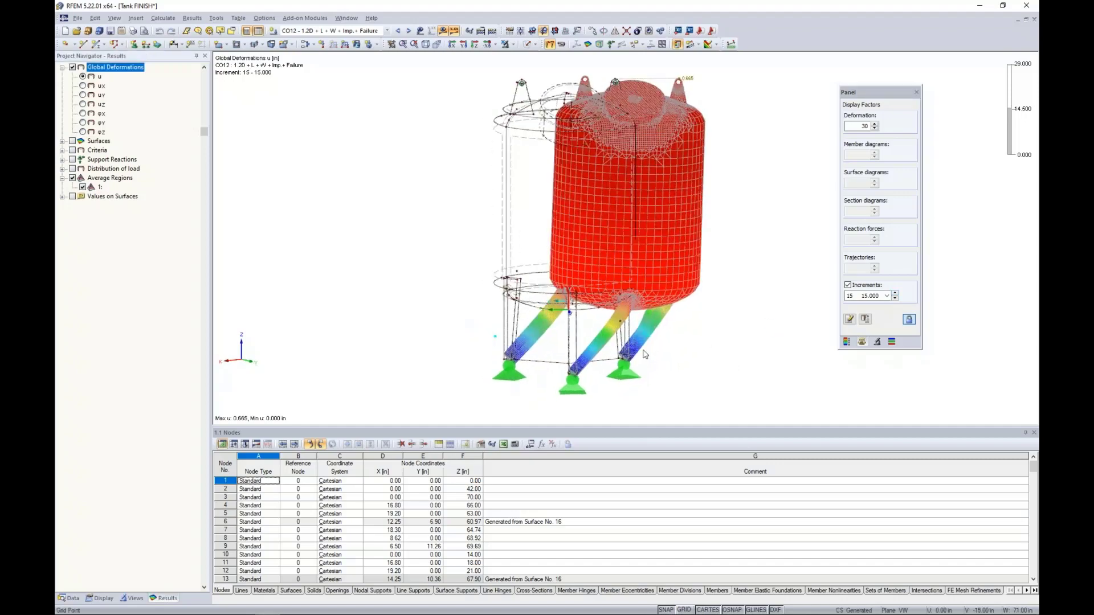
middle_click_drag(636, 331, 663, 316, "ctrl")
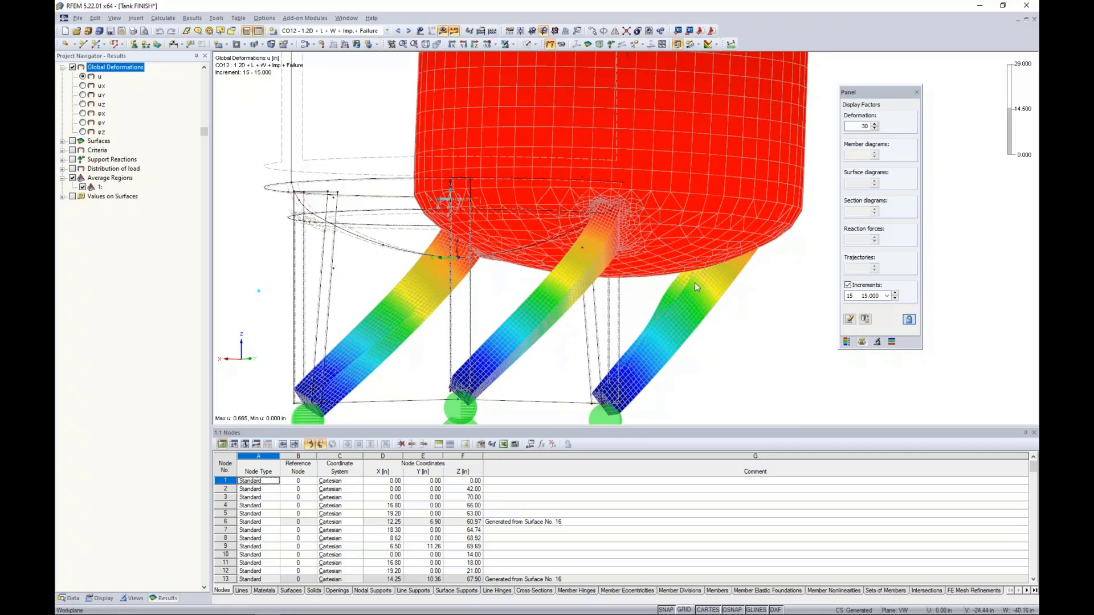
- Select one tank leg, show only the selected objects, and examine its deformed shape at increment 15
left_click_drag(722, 376, 561, 362)
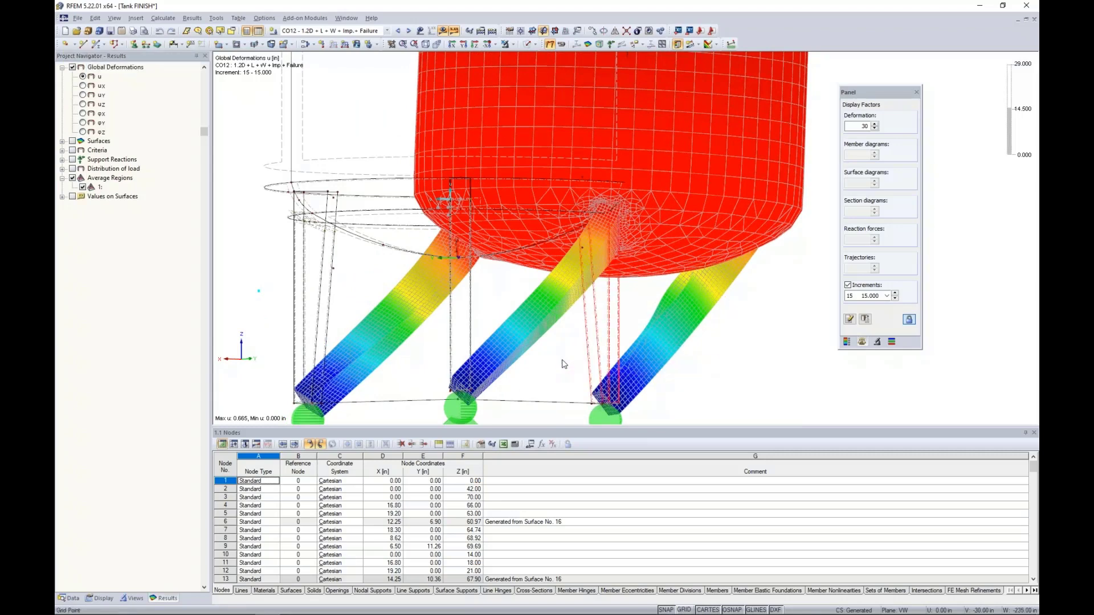
left_click(512, 45)
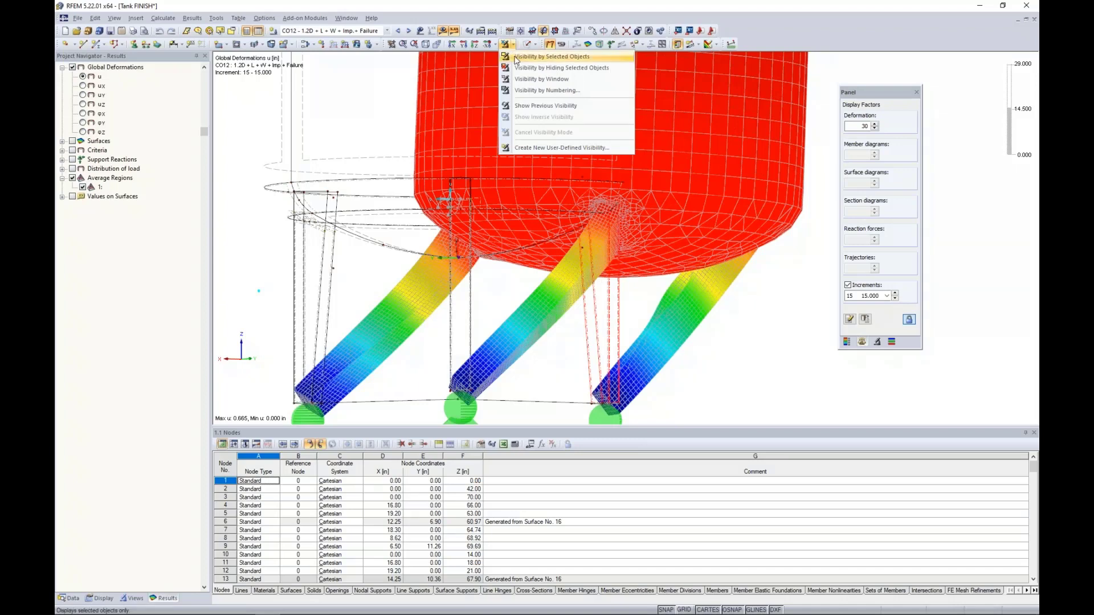
left_click(515, 57)
middle_click_drag(555, 228, 547, 310, "ctrl")
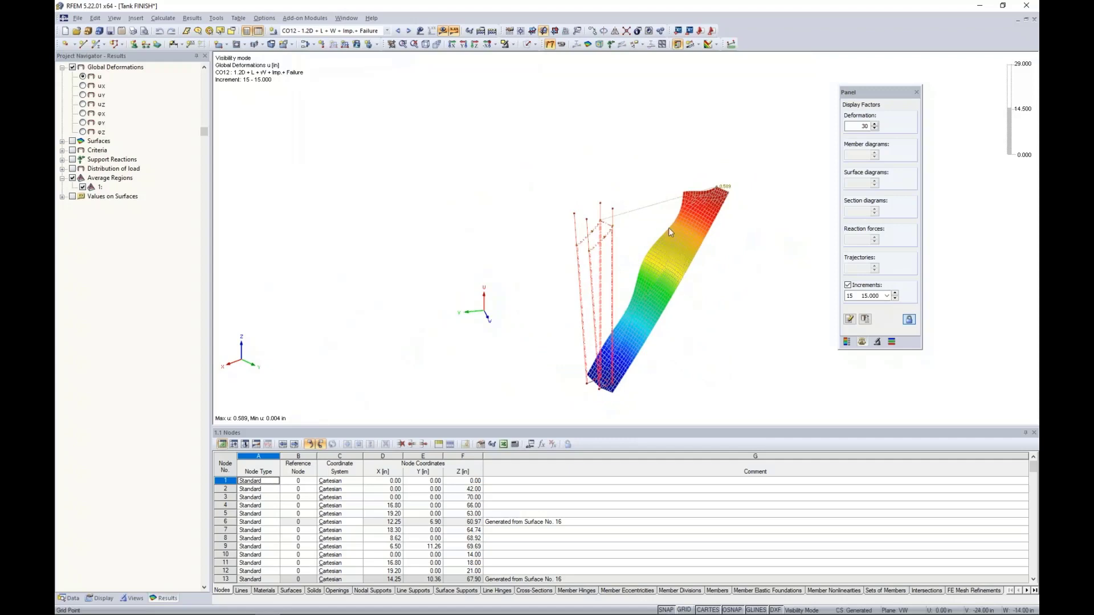
scroll(637, 283, "up", 4)
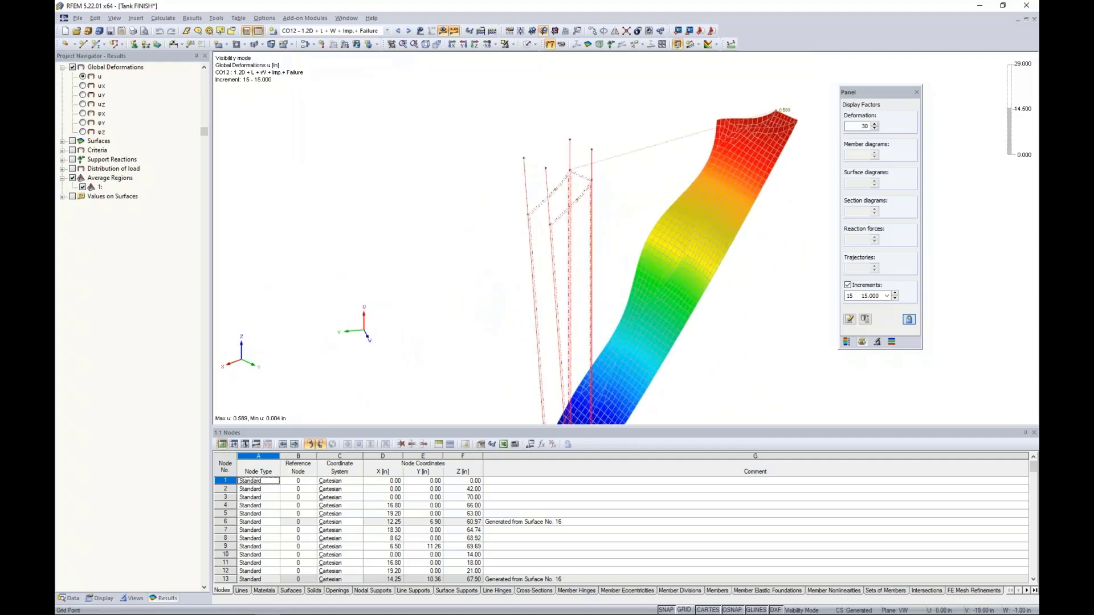
middle_click_drag(636, 284, 797, 282, "ctrl")
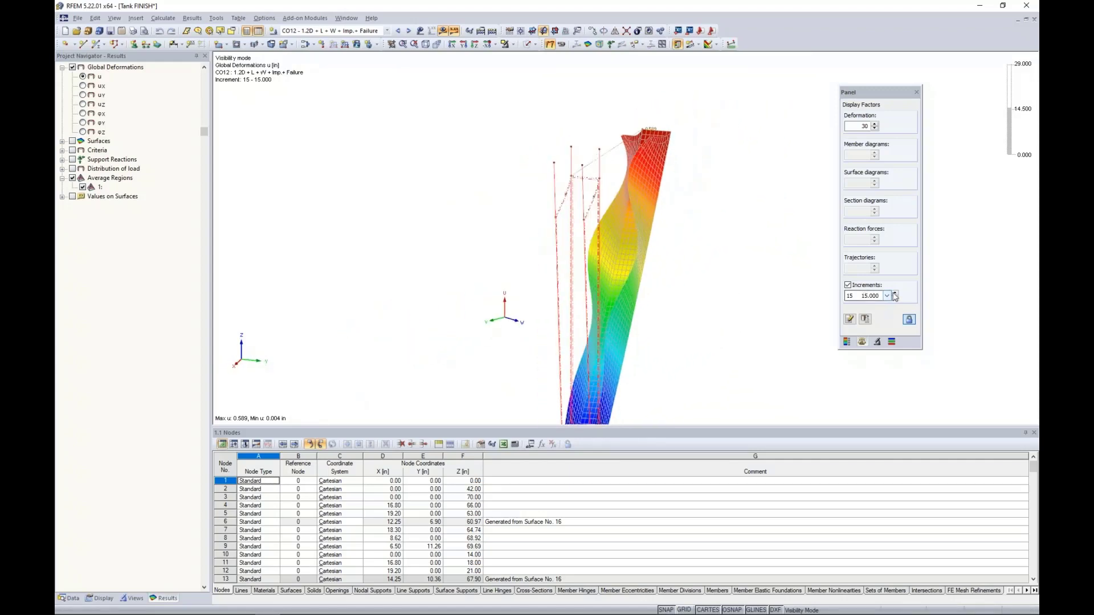
- Advance the isolated leg's deformation results to load increment 19 and examine its buckled shape
left_click(895, 294)
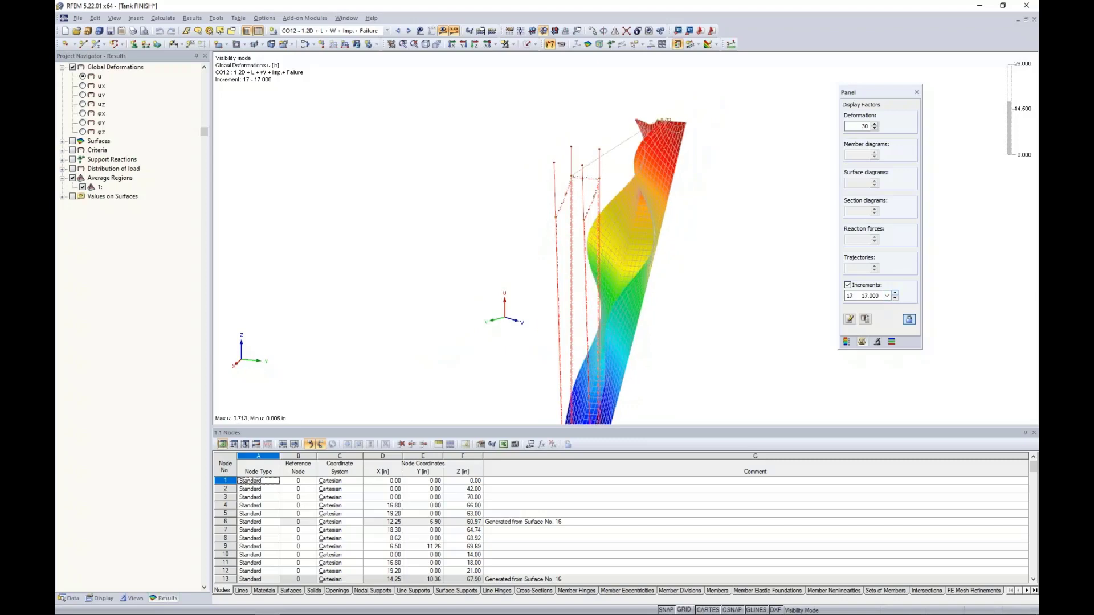
left_click(895, 293)
left_click(894, 293)
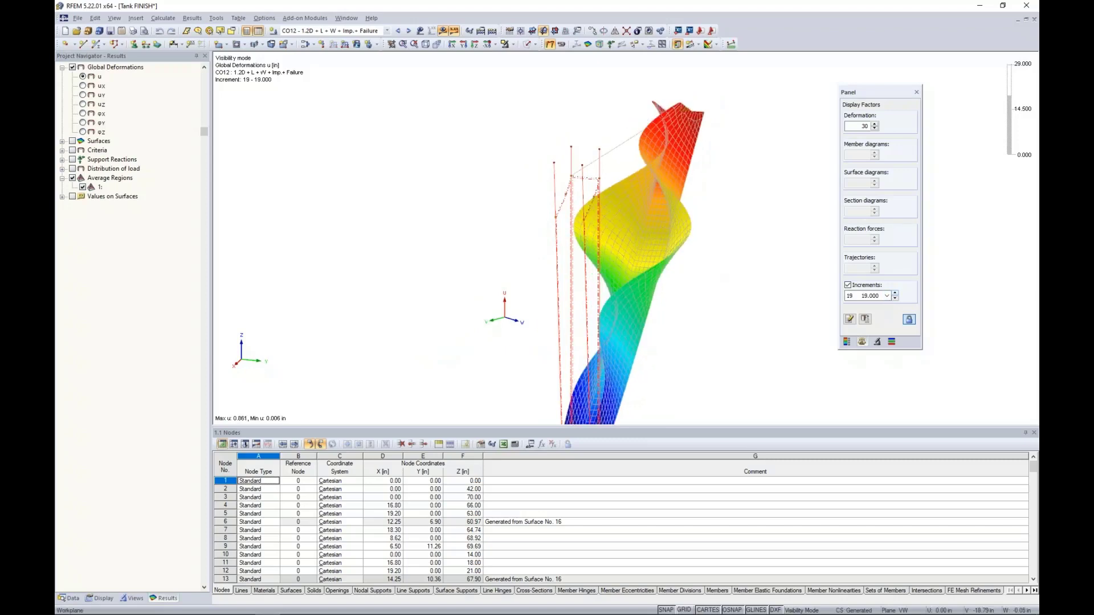
scroll(708, 268, "down", 4)
middle_click_drag(707, 267, 655, 268, "ctrl")
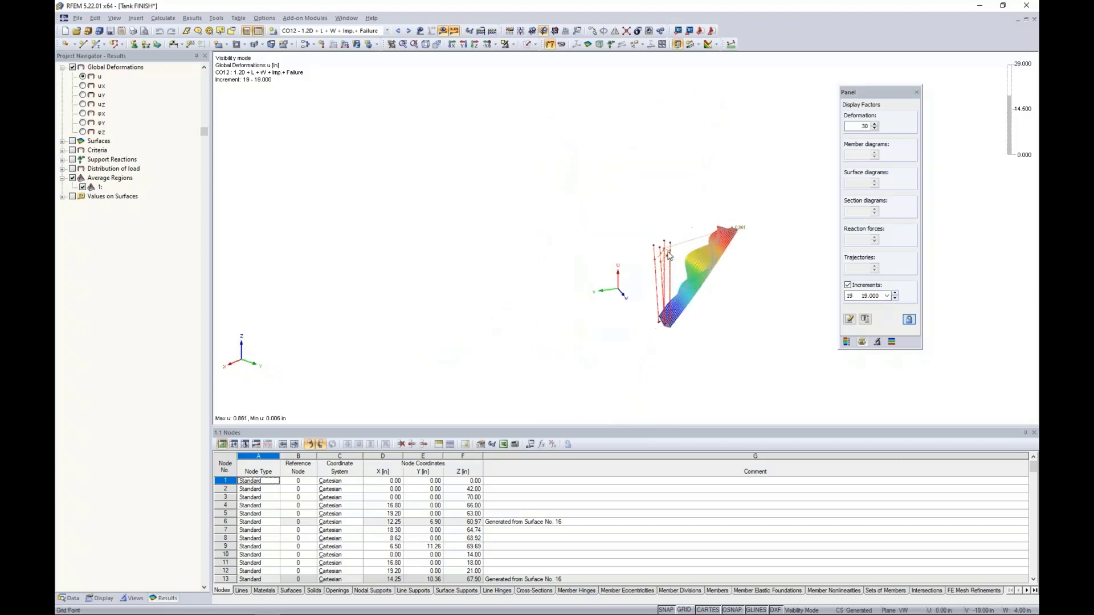
- Cancel the visibility mode to show the whole tank again
left_click(513, 48)
left_click(540, 133)
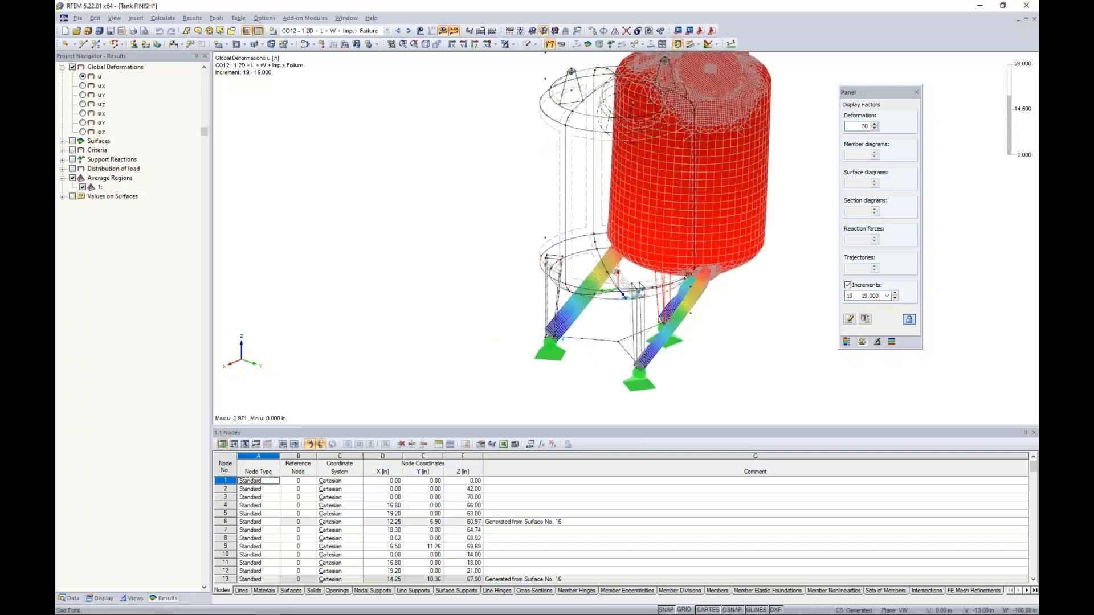
middle_click_drag(521, 218, 461, 231)
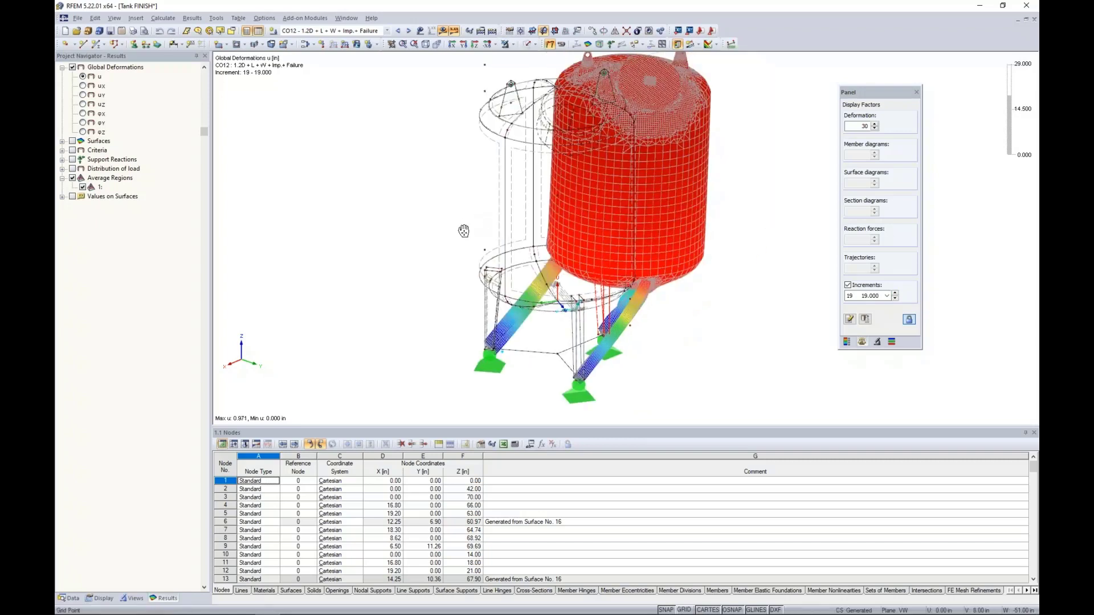
- Advance the whole tank's deformation results to load increment 29 to examine the failure of the legs
left_click(894, 294)
left_click(893, 294)
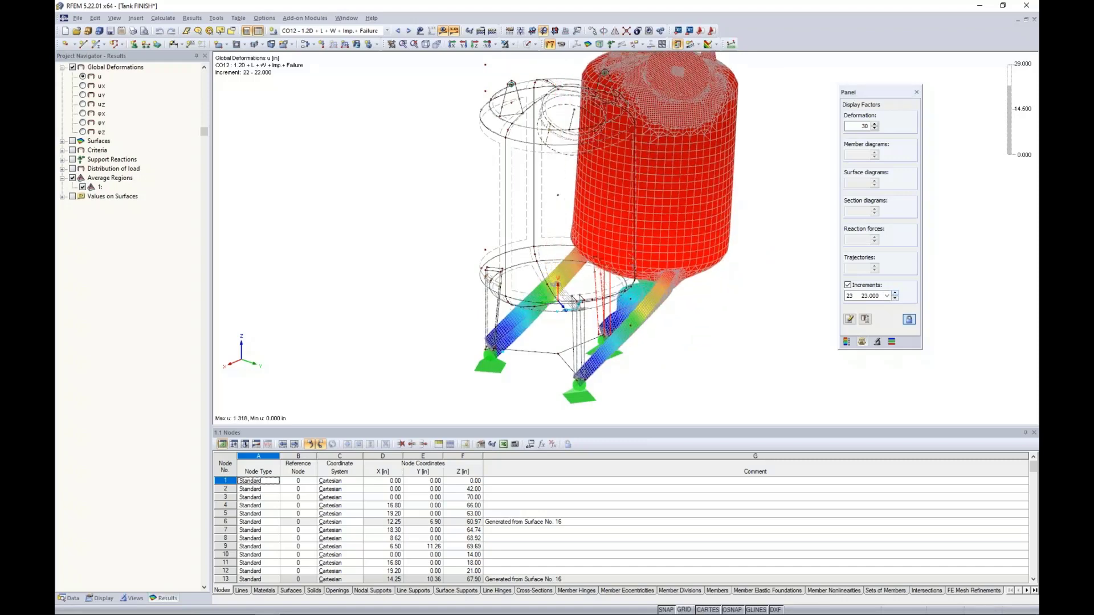
middle_click_drag(673, 317, 657, 281, "ctrl")
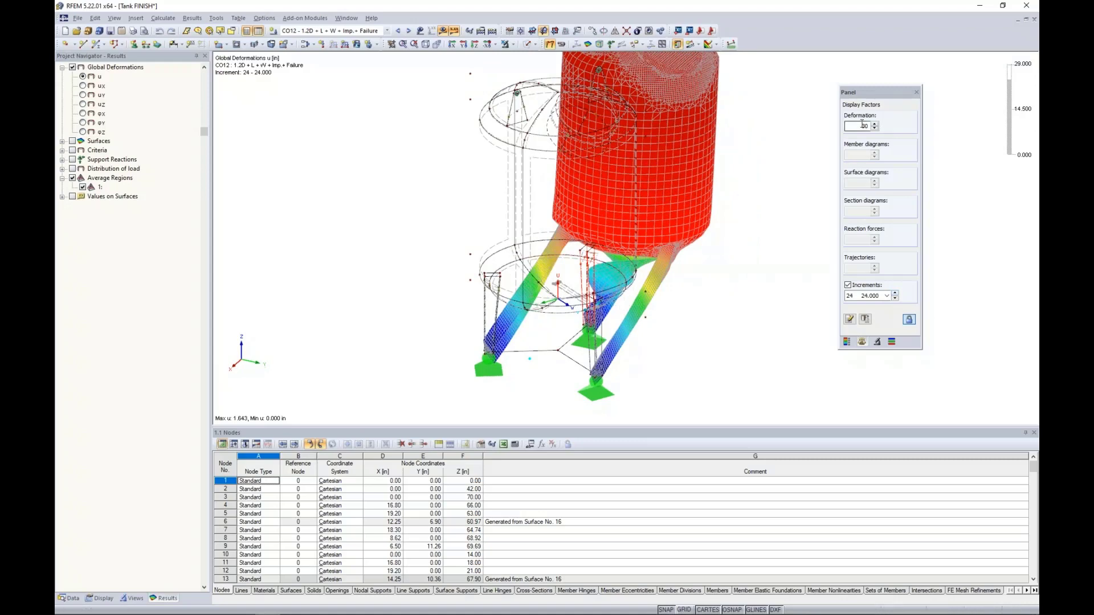
left_click(895, 293)
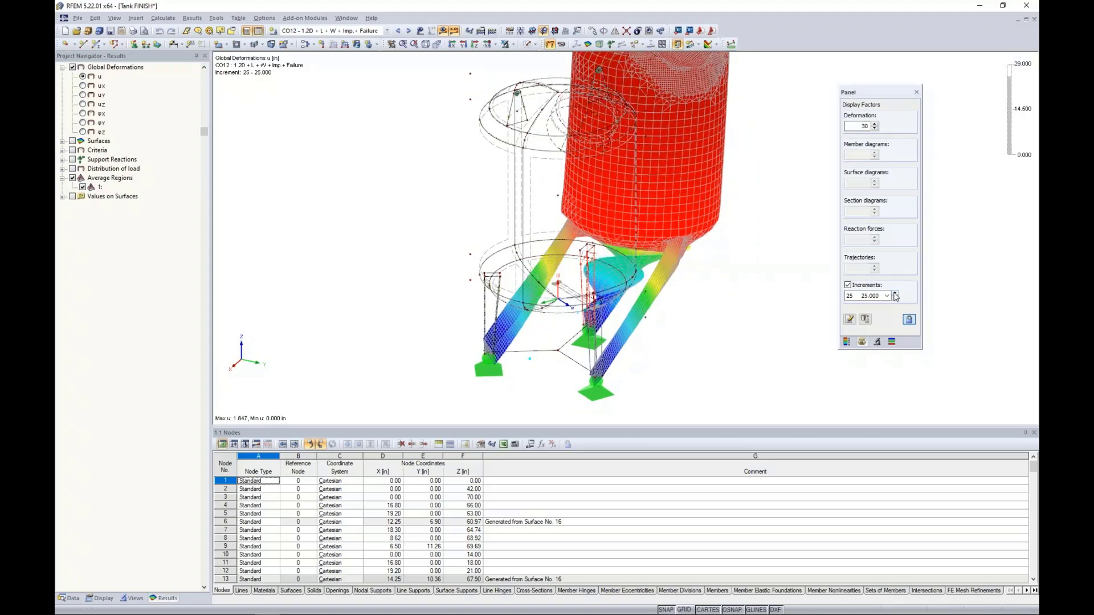
left_click(895, 294)
left_click(895, 294)
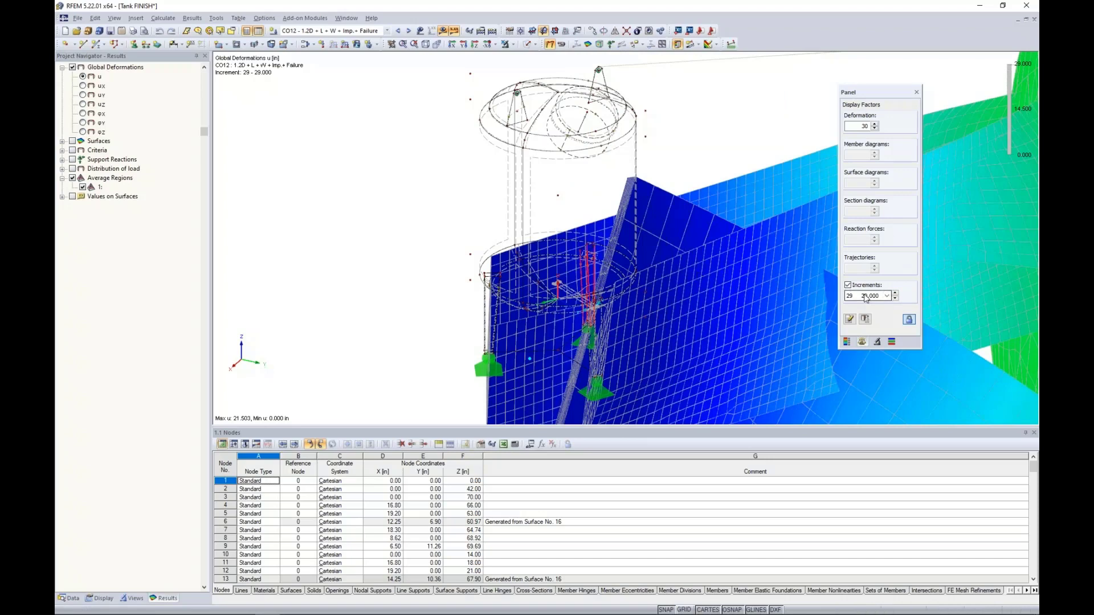
- Return the tank's results to load increment 28, set the deformation display factor to 10, and examine the deformed legs
left_click(895, 298)
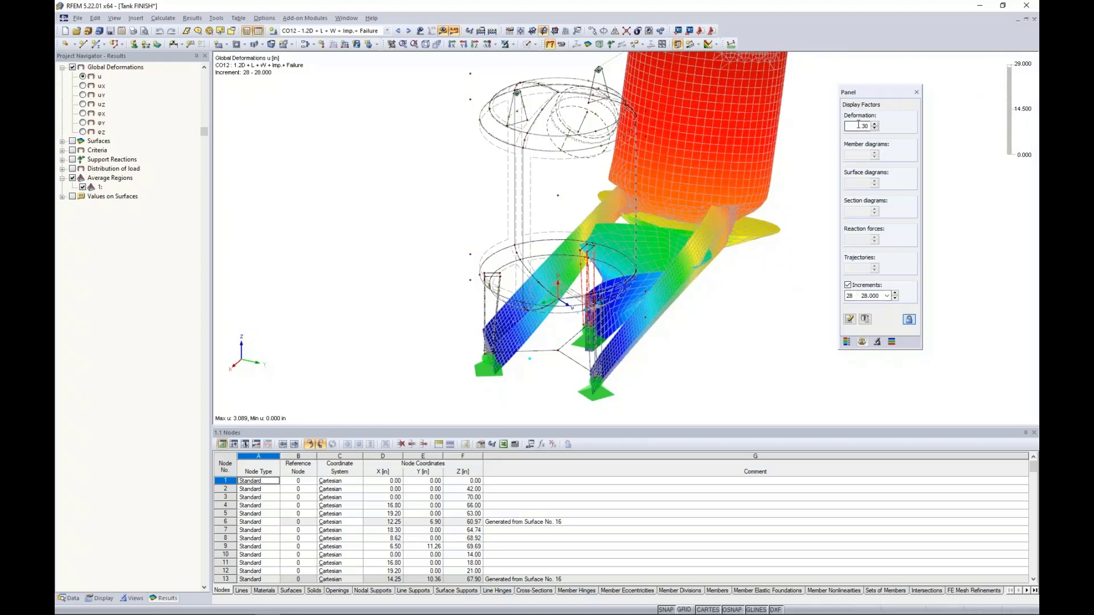
left_click_drag(858, 126, 928, 123)
type("10")
key("Return")
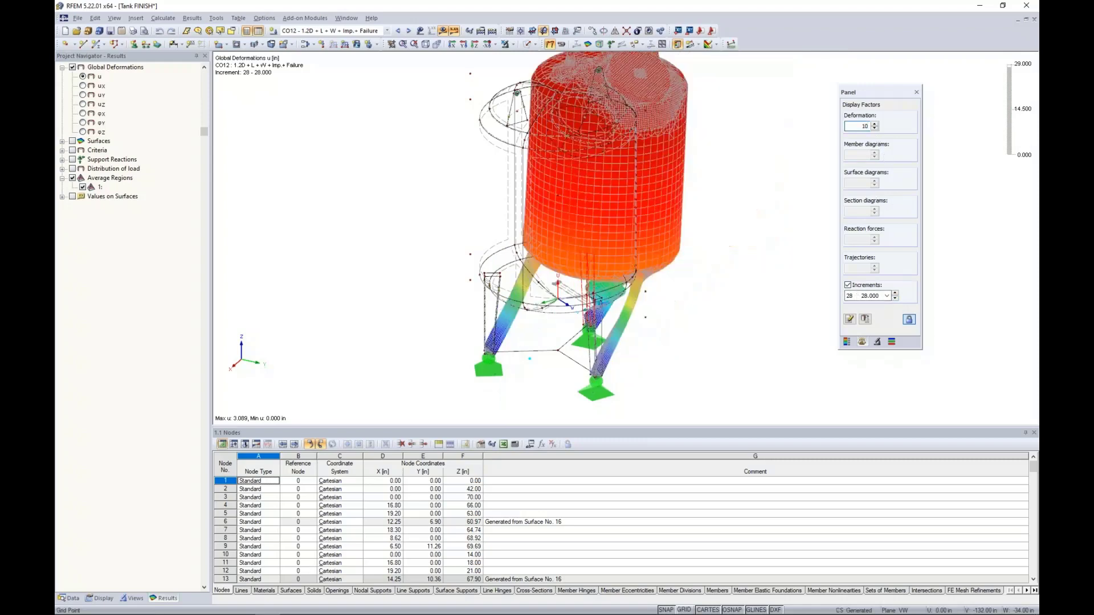
middle_click_drag(681, 342, 499, 217, "ctrl")
scroll(499, 217, "down", 1)
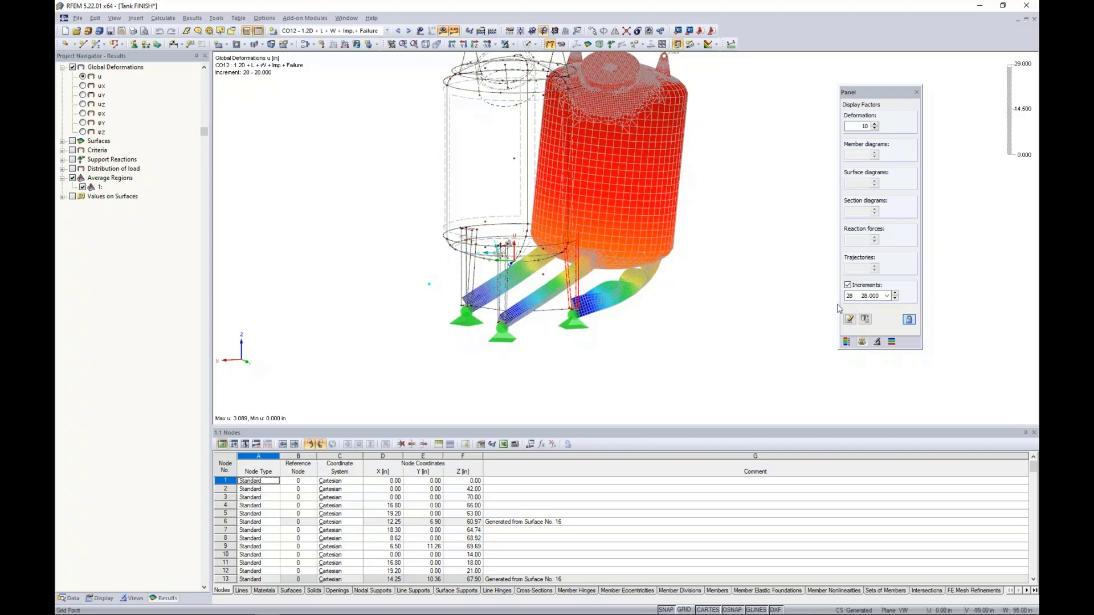
- Switch to the PowerPoint slide show of the Plate and Shell Webinar and advance to the More Information slide
key("super+Tab")
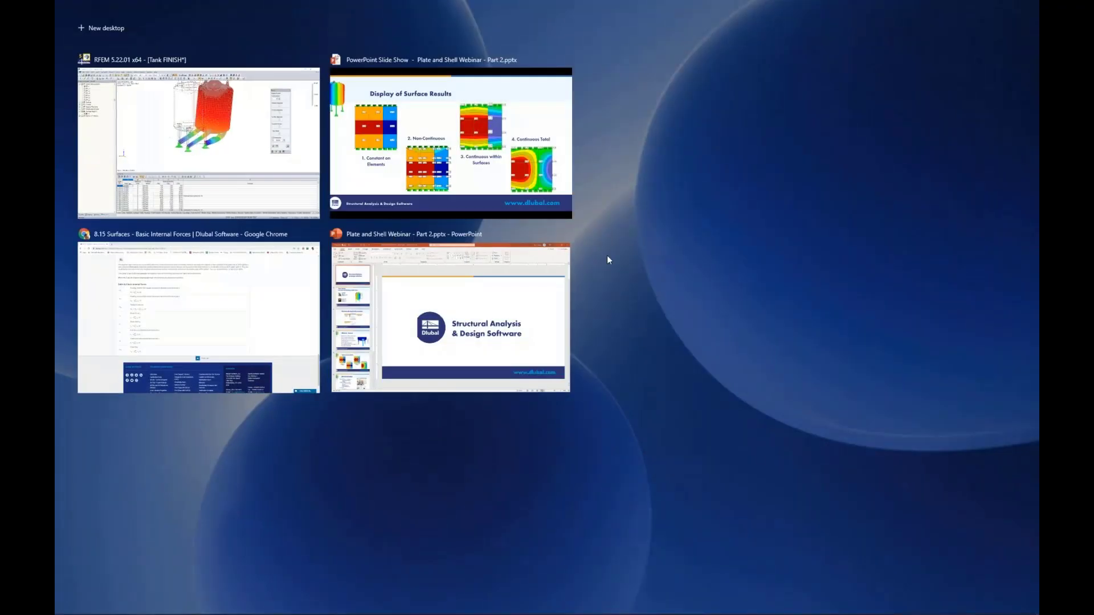
left_click(454, 152)
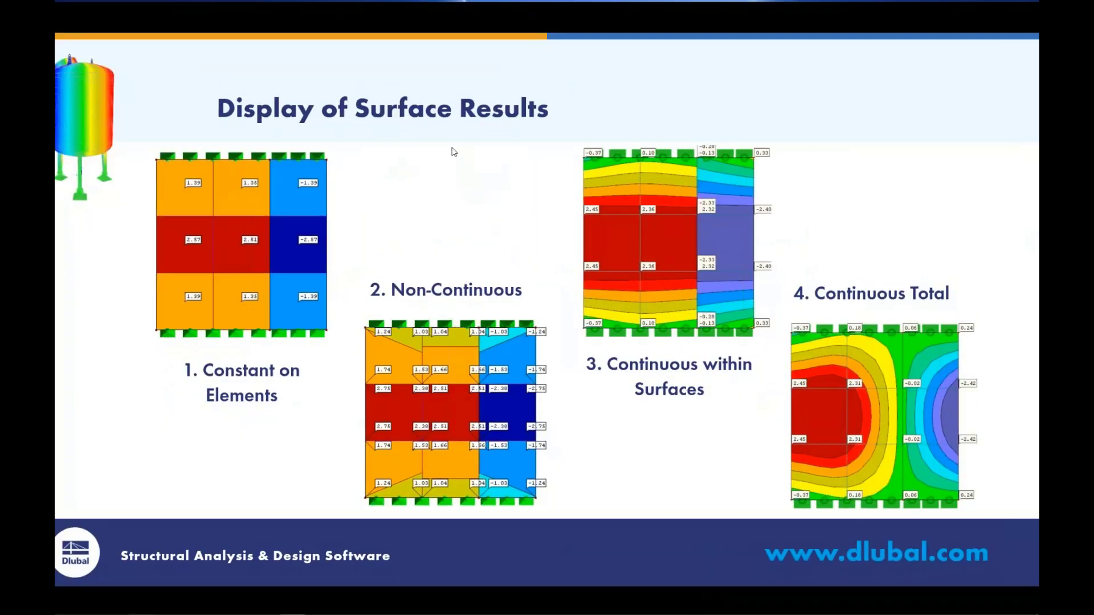
key("Right")
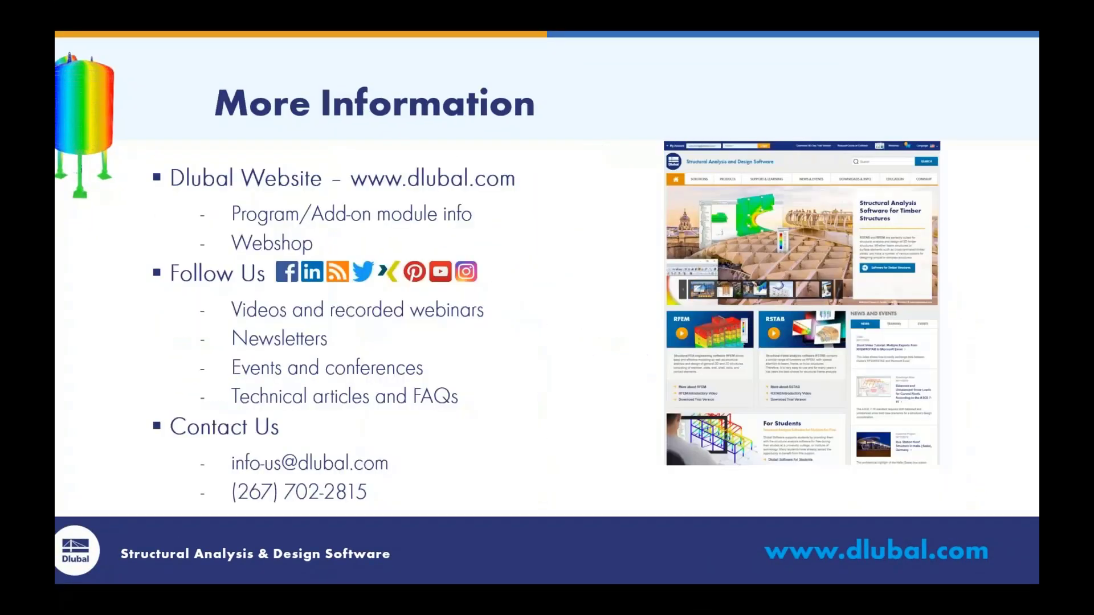